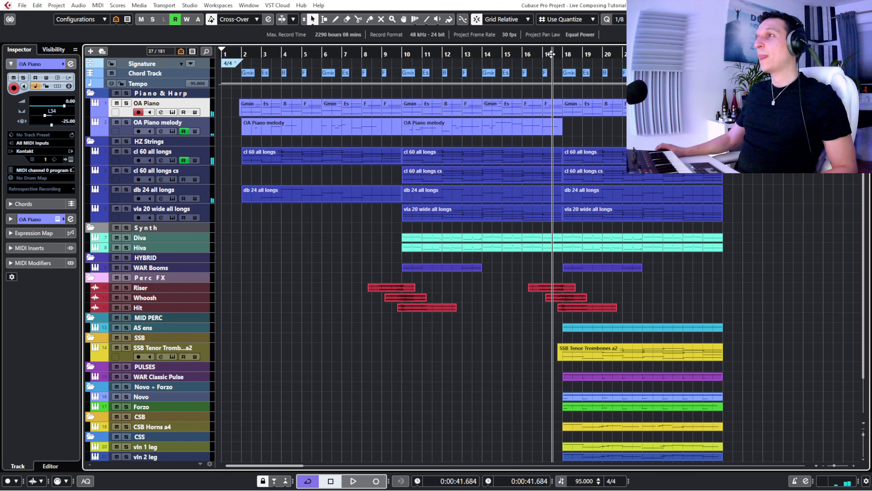
- Play back the arrangement from about bar 17 through the final section
key(space)
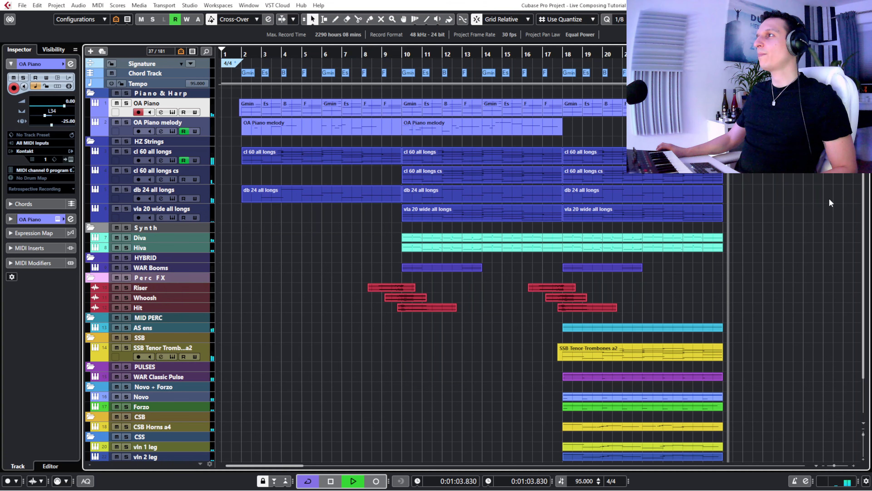
key(space)
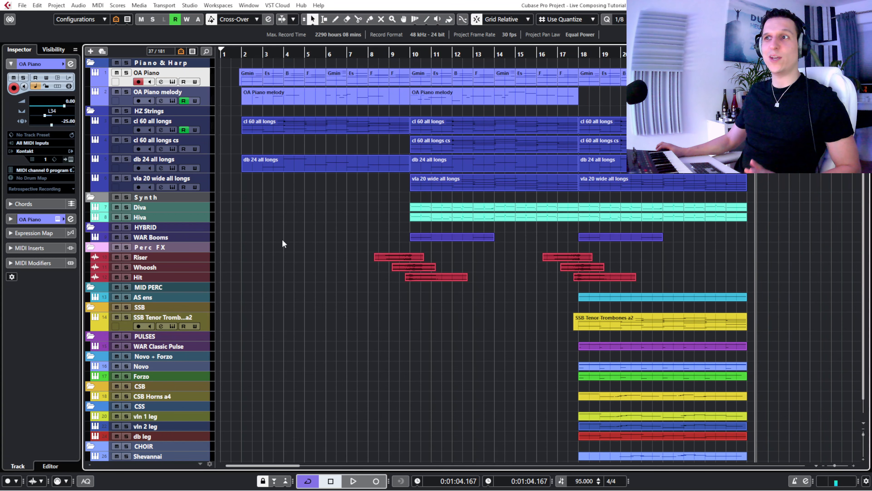
- Hide every instrument folder from HZ Strings down to CHOIR, keeping only the Piano & Harp folder in the track list
click(51, 46)
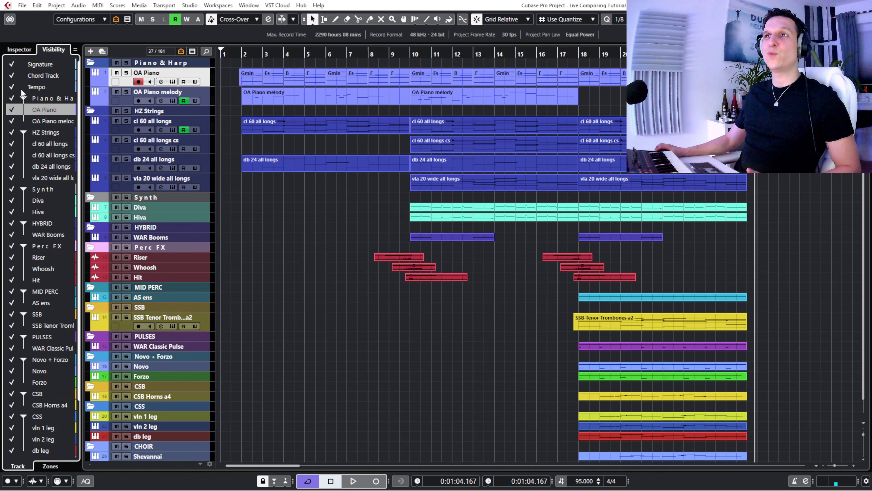
click(11, 132)
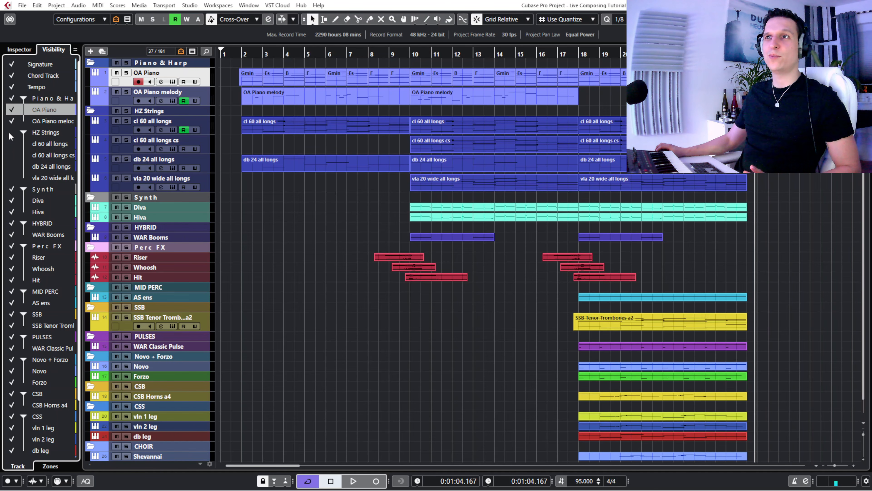
click(12, 190)
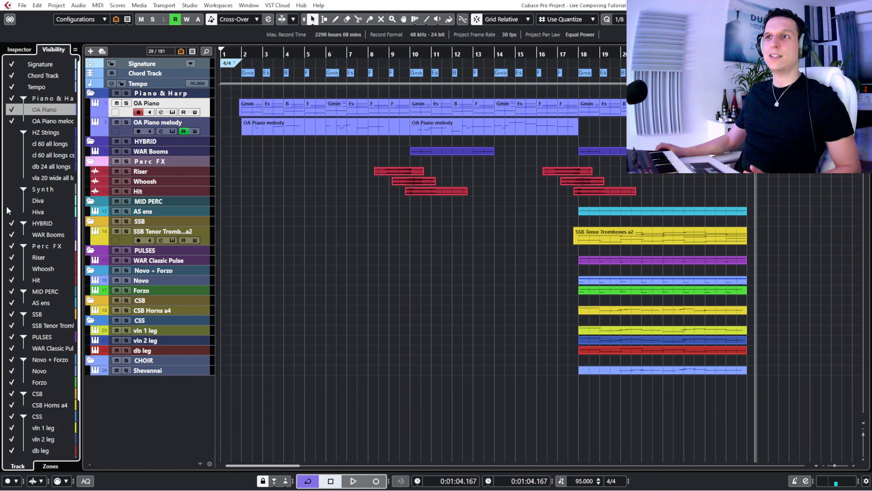
click(11, 246)
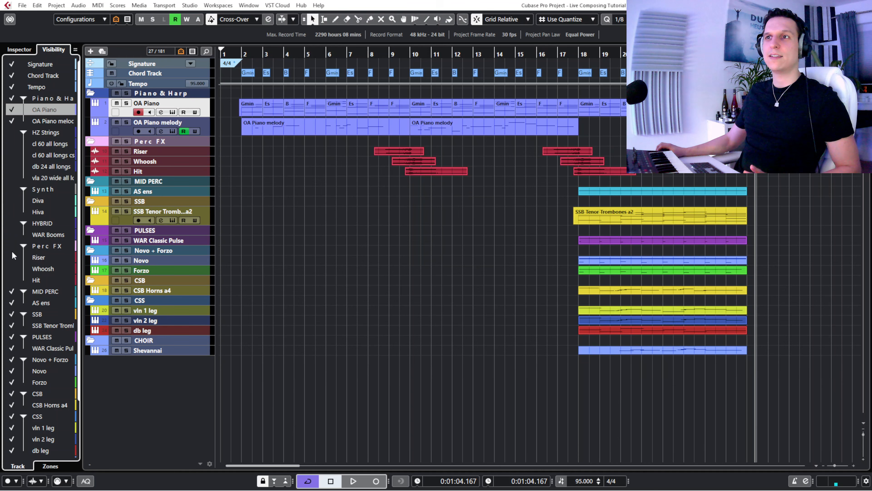
click(12, 291)
click(12, 315)
click(12, 336)
click(12, 359)
click(12, 394)
click(13, 416)
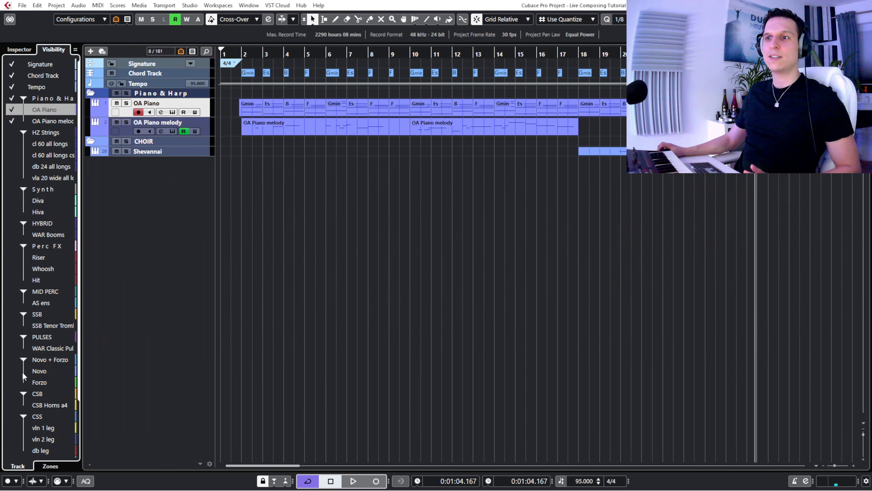
scroll(29, 289, down, 2)
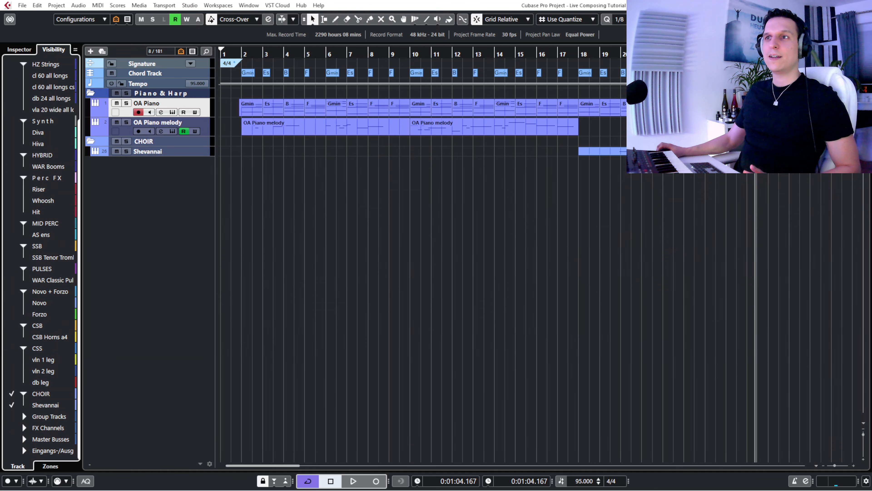
click(12, 395)
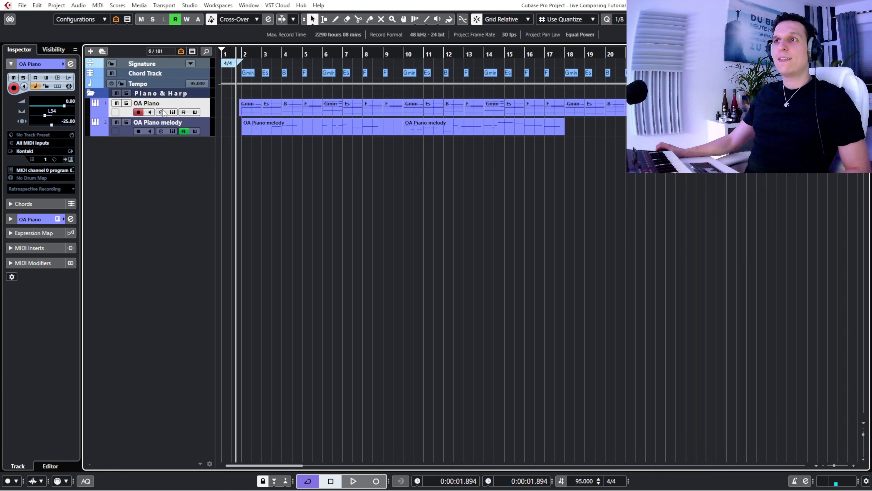
- Show the OA Piano track's Felt Grand Piano instrument and start playback with the track soloed
click(173, 112)
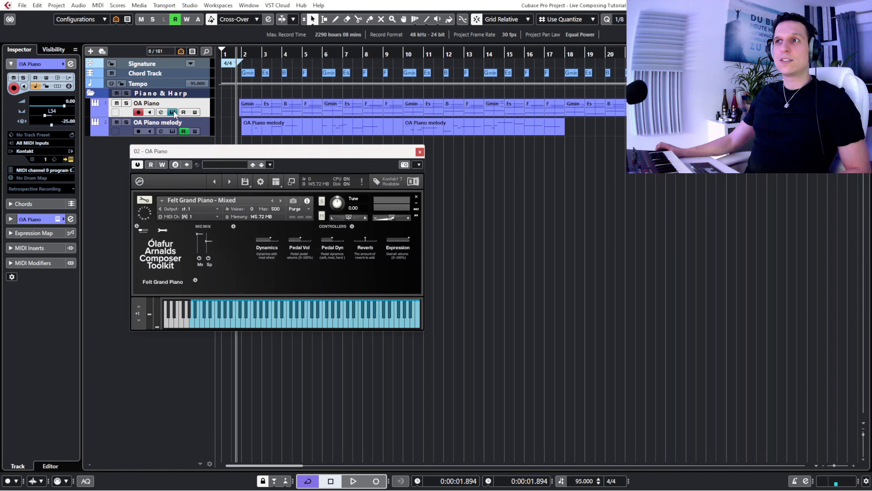
drag(213, 158, 202, 159)
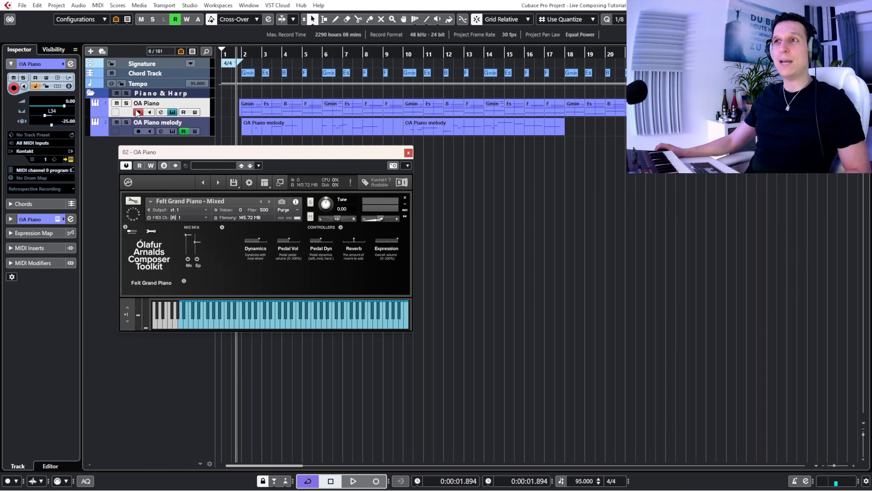
click(127, 103)
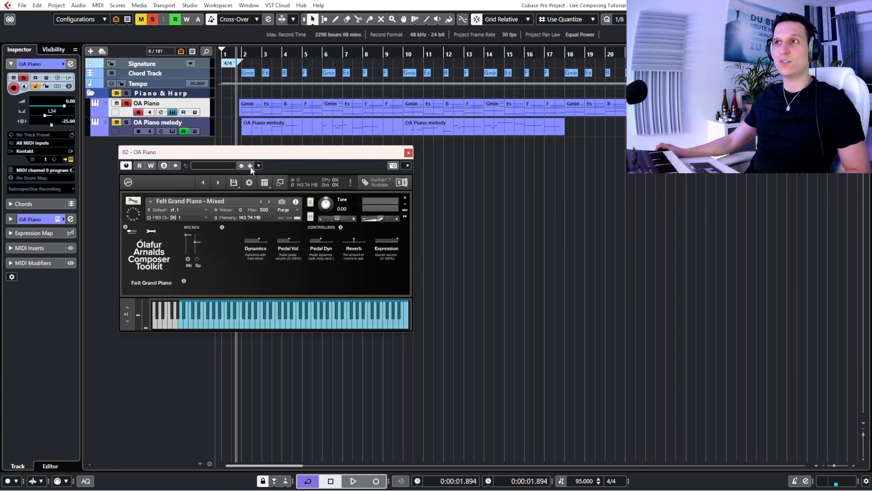
key(space)
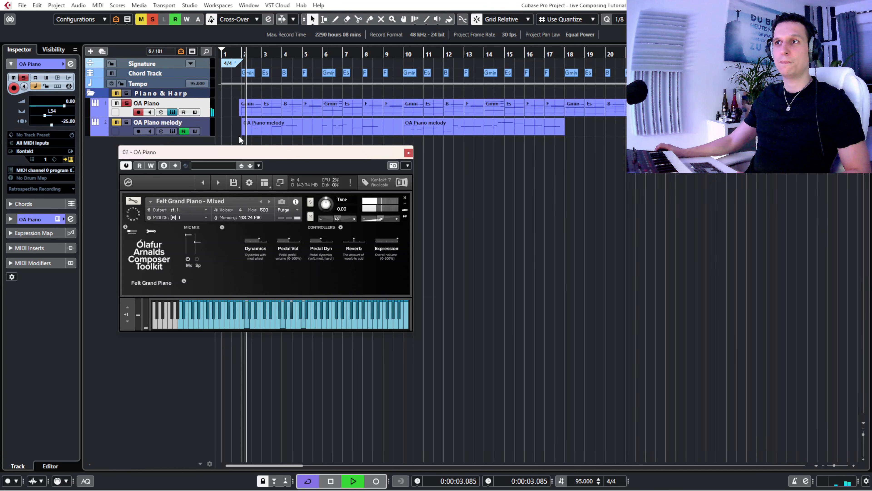
- Compare the felt piano's Mx and Sp microphone signals during playback, leaving both enabled and the cursor just before bar 2
click(197, 259)
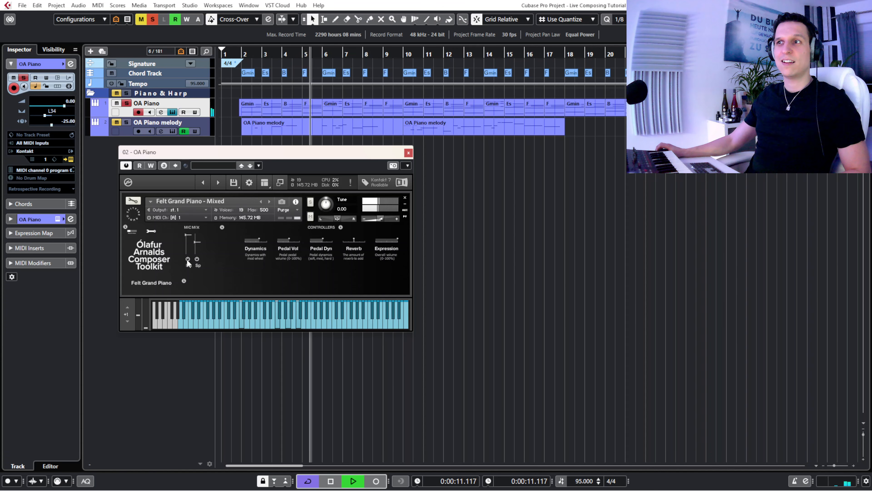
click(188, 259)
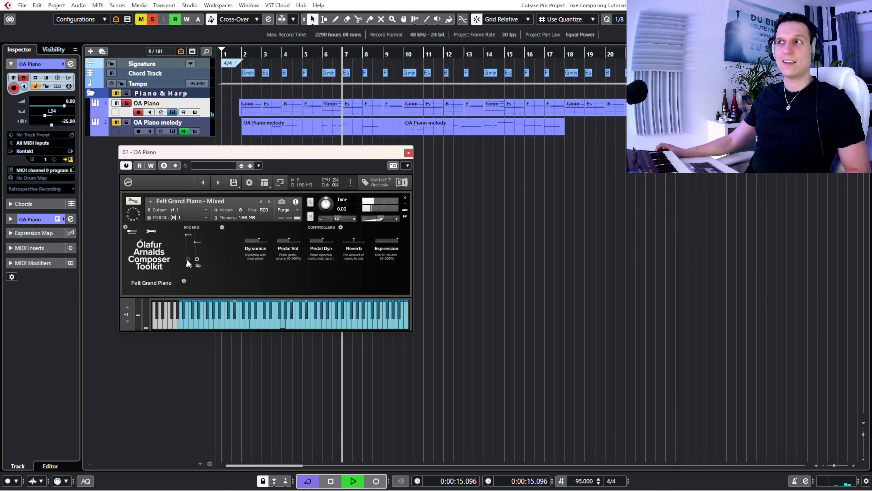
key(space)
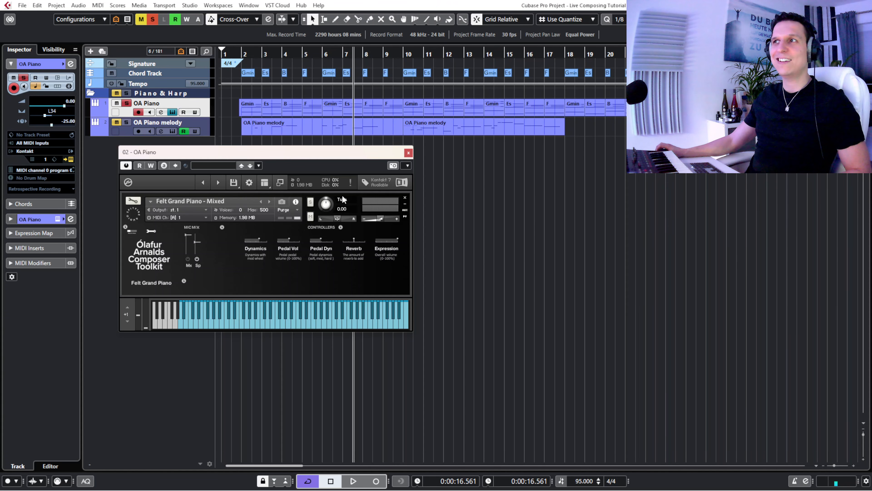
click(240, 51)
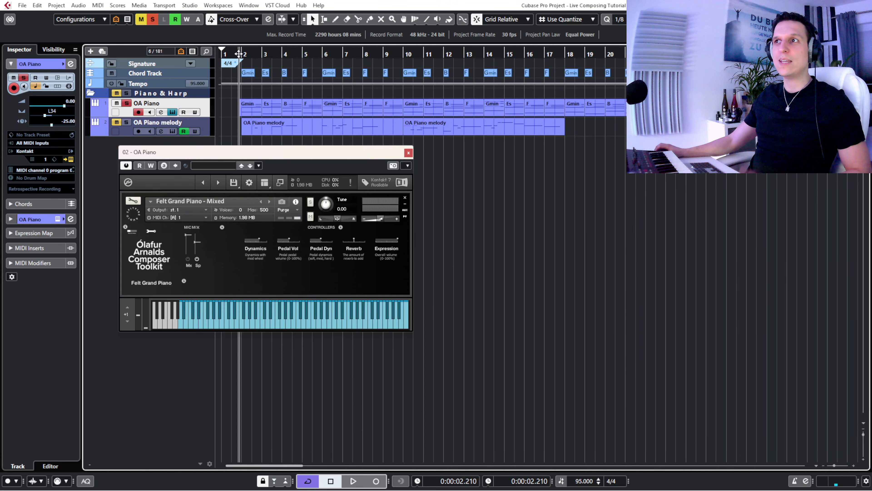
click(188, 259)
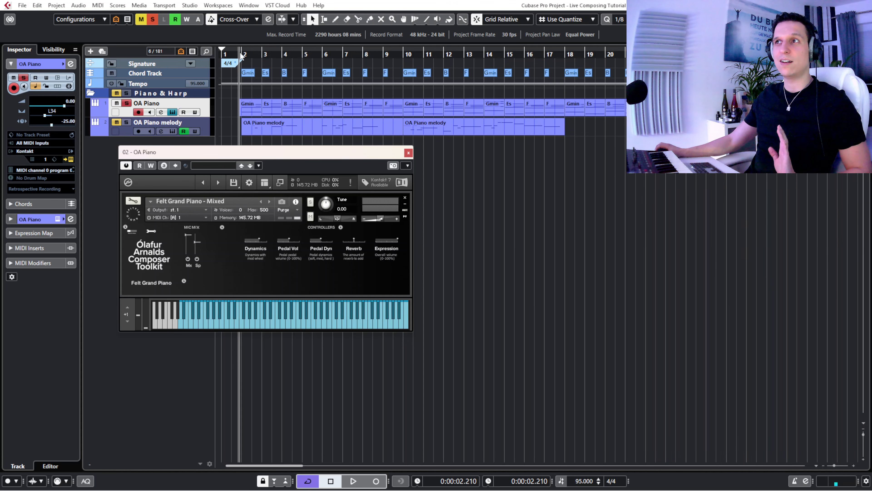
- Open the OA Piano chord events of bars 2 to 9 in the Key Editor and play them back
drag(229, 110, 398, 110)
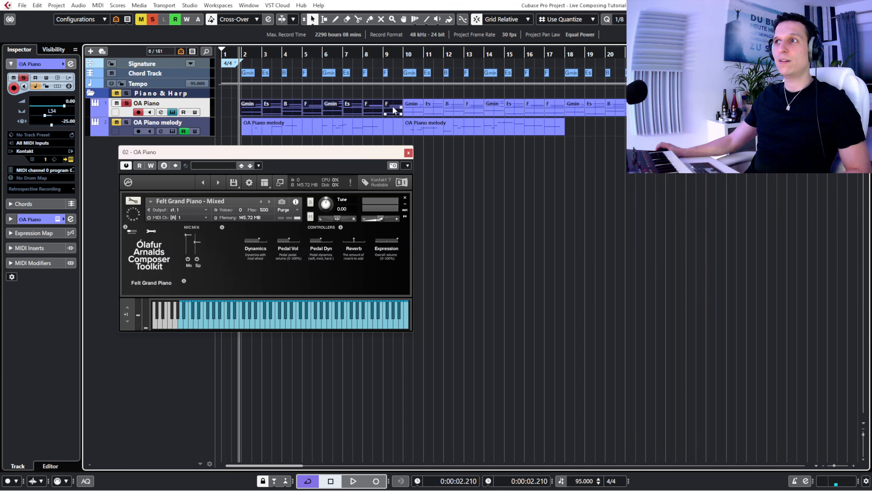
double_click(393, 110)
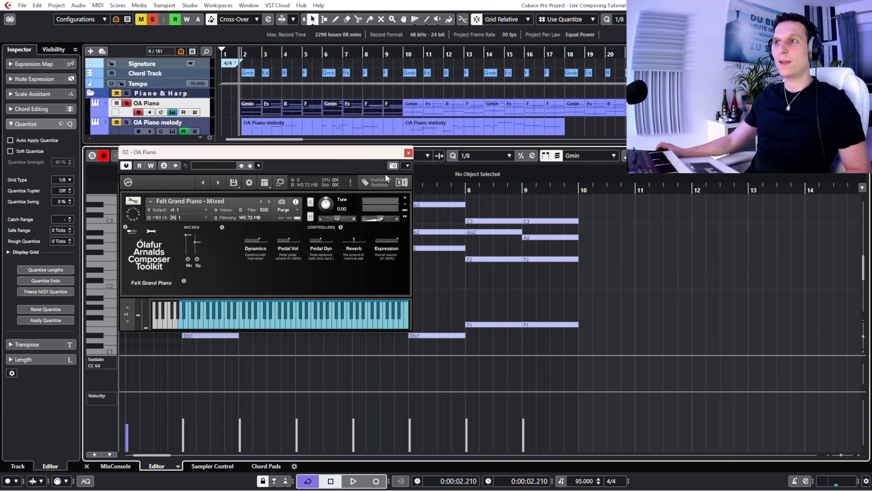
click(409, 153)
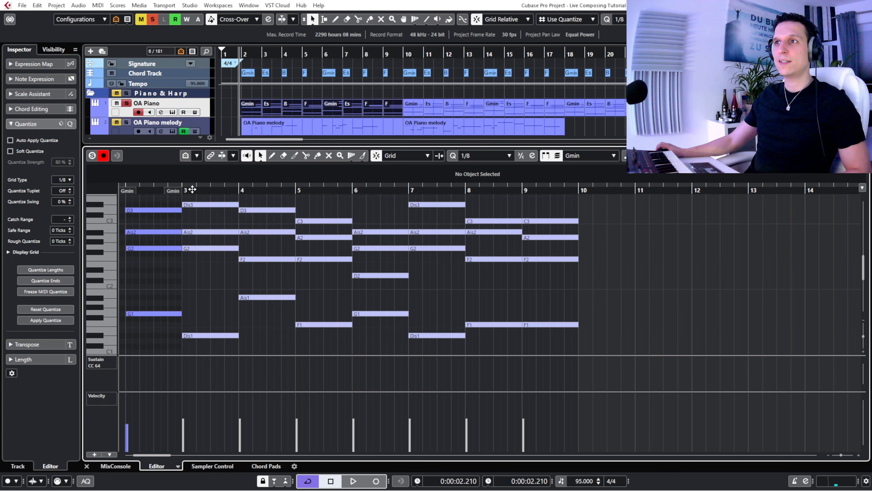
drag(183, 187, 135, 187)
key(space)
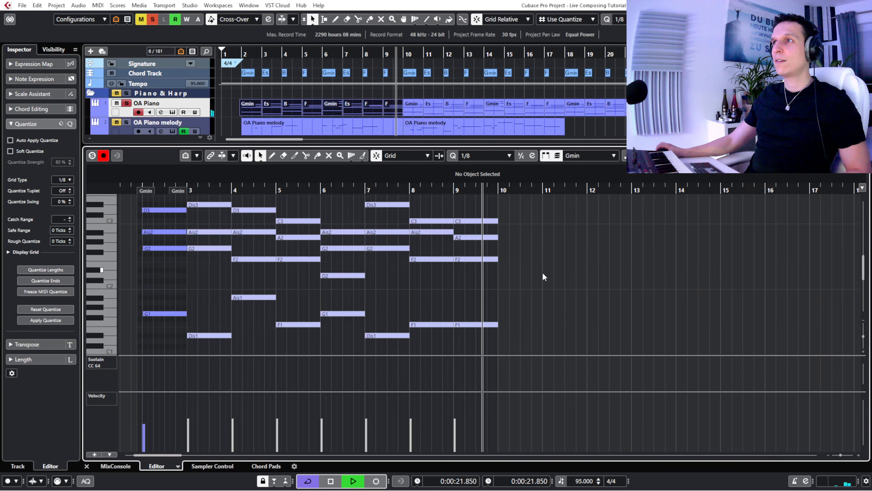
key(space)
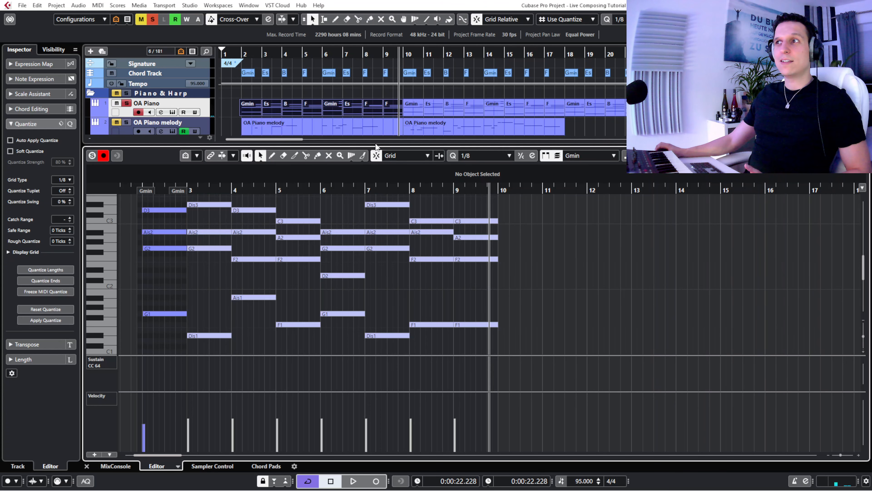
- Enlarge the track area above the Key Editor and select the OA Piano melody track
drag(375, 145, 390, 162)
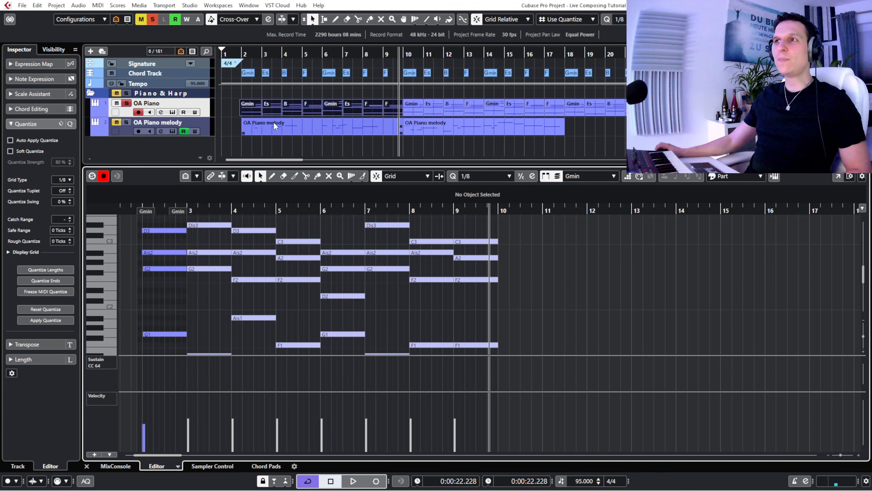
click(126, 109)
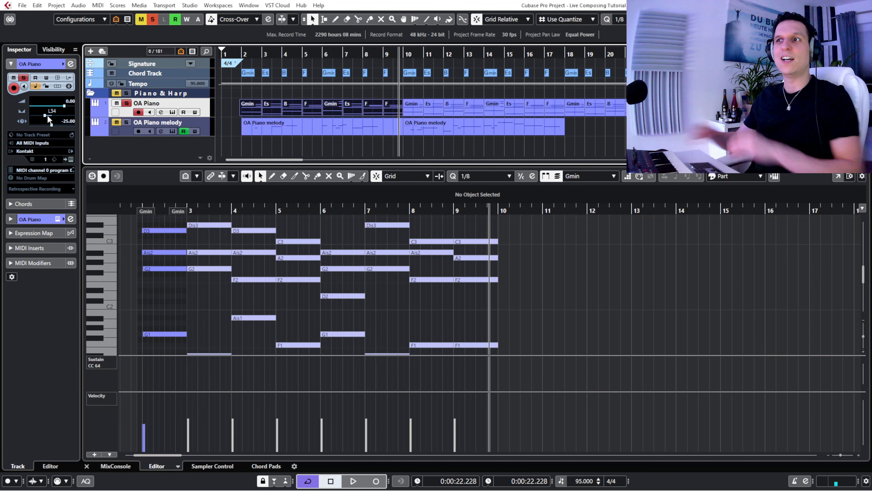
click(124, 129)
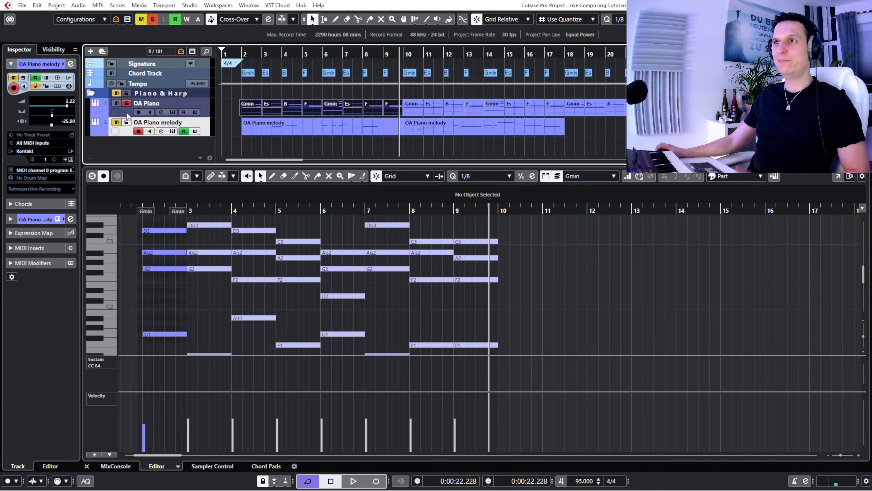
key(Up)
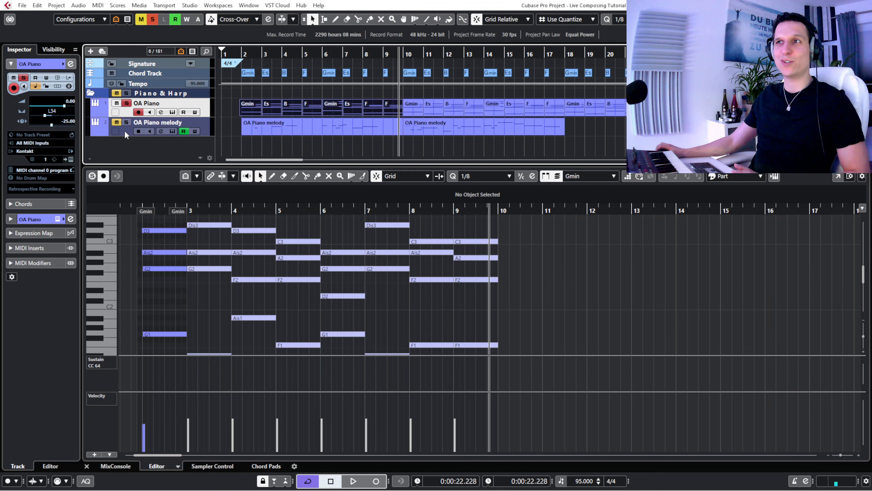
click(124, 130)
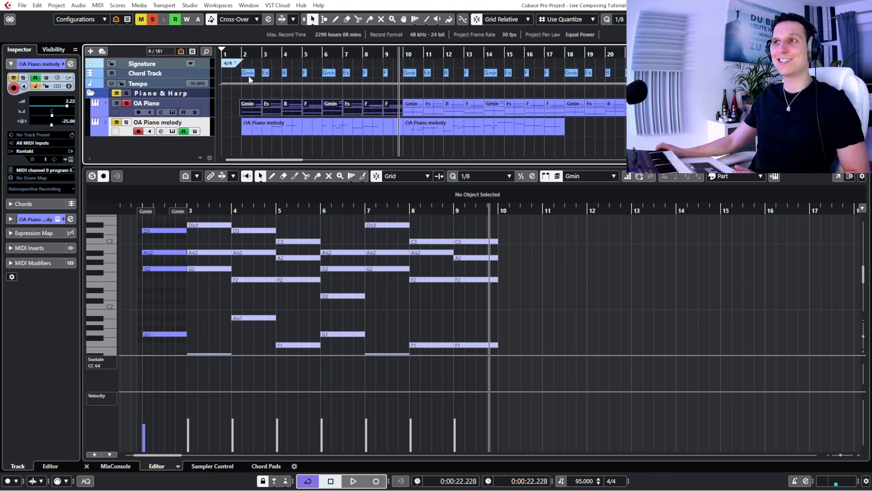
- Solo only the OA Piano melody track and place the playback cursor just before bar 2
click(240, 55)
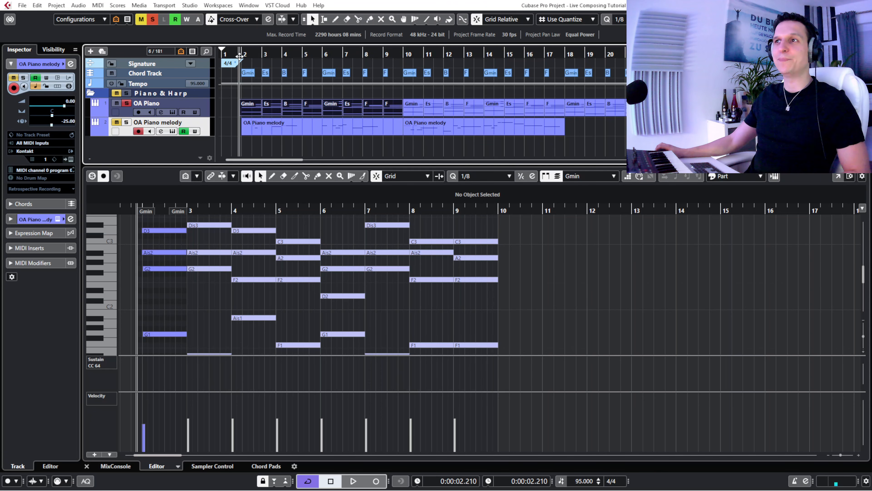
click(116, 122)
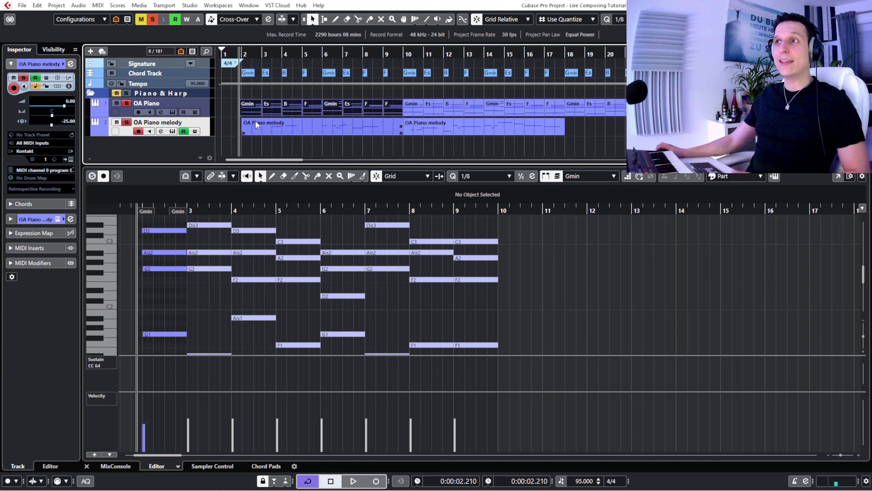
click(126, 103)
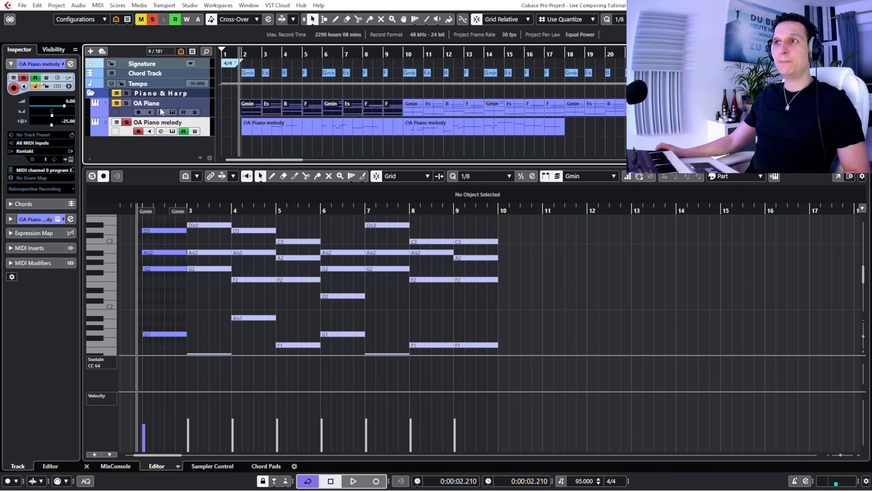
click(127, 122)
click(127, 122)
- Open both OA Piano melody events in the Key Editor and show the melody track's instrument
click(268, 130)
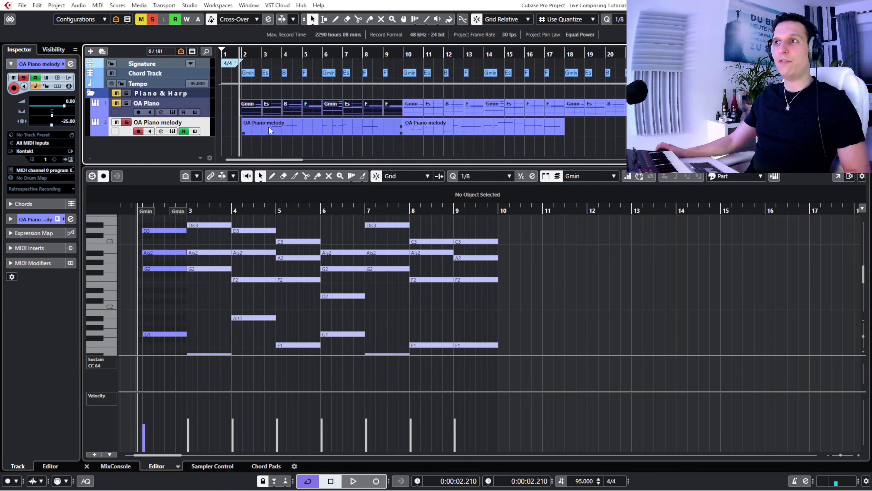
drag(225, 126, 496, 128)
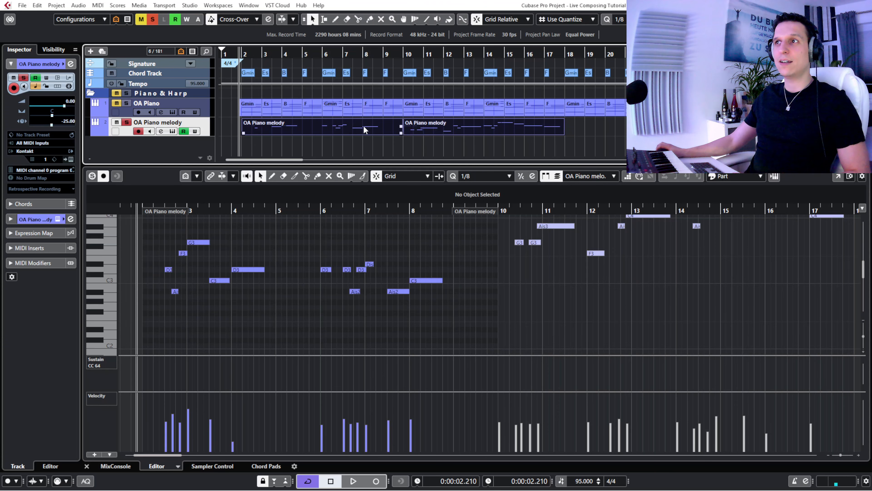
scroll(222, 268, up, 2)
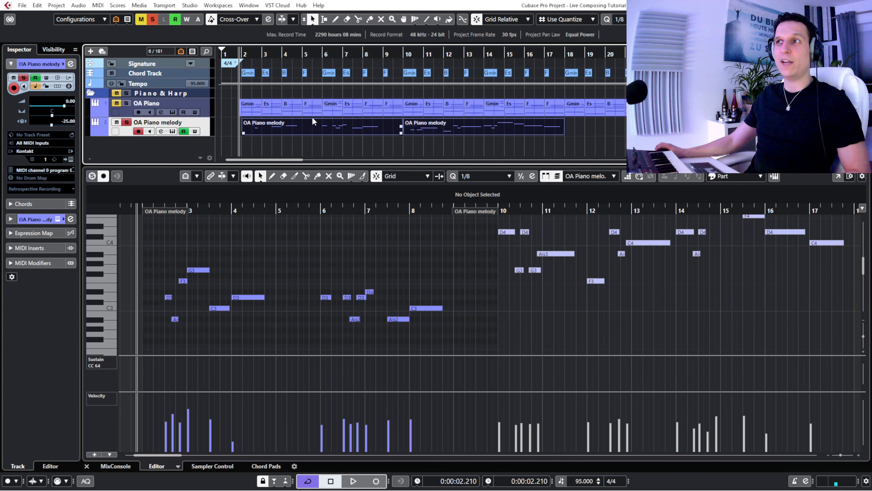
click(774, 176)
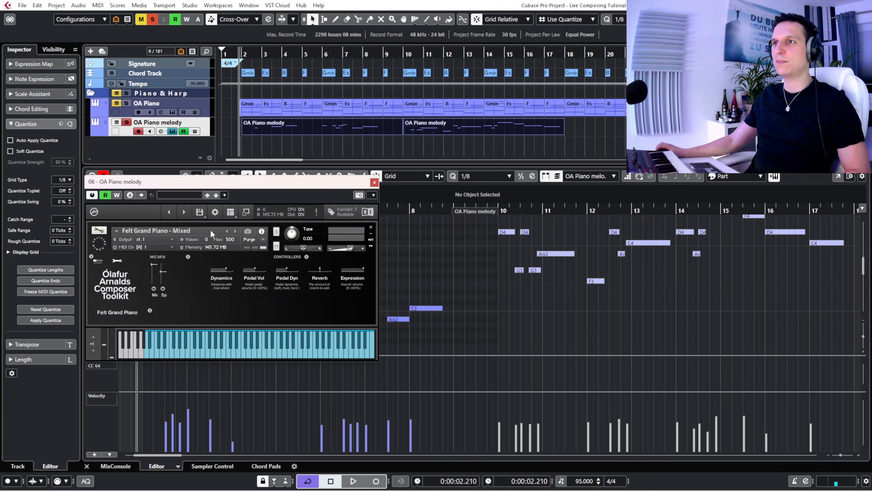
- Close the melody track's instrument window and play back the soloed OA Piano melody from just before bar 2
drag(218, 185, 350, 184)
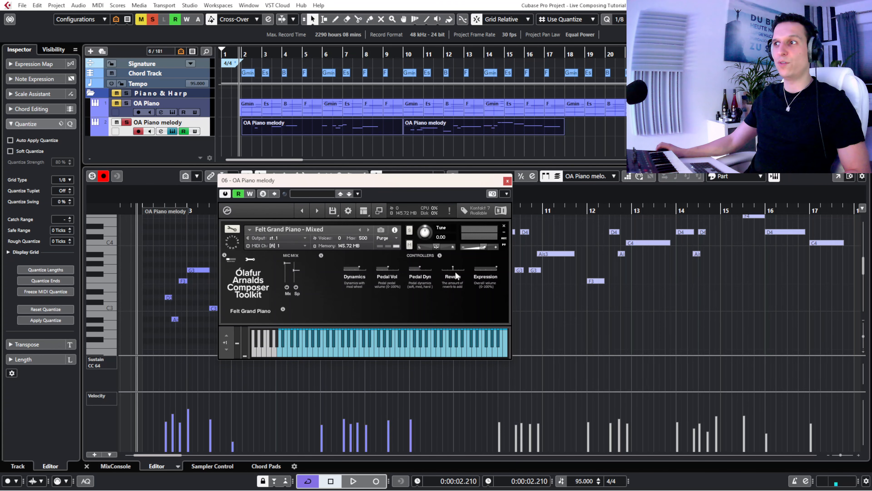
click(508, 182)
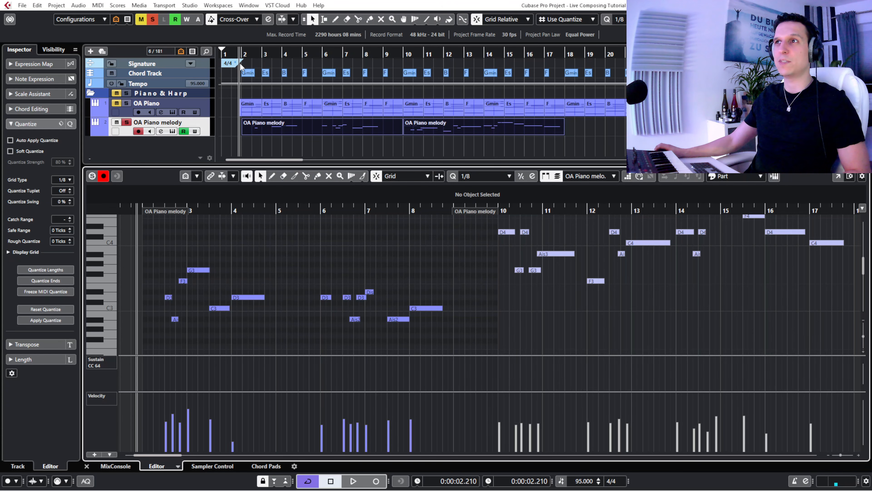
key(space)
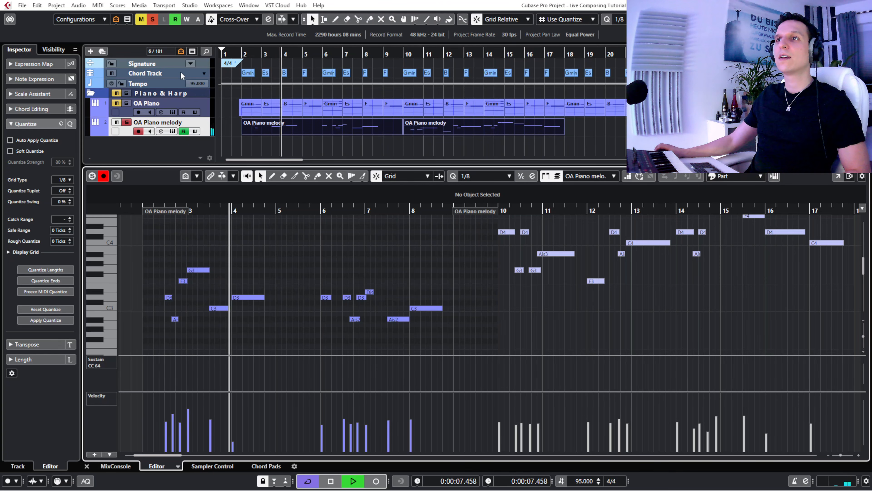
key(space)
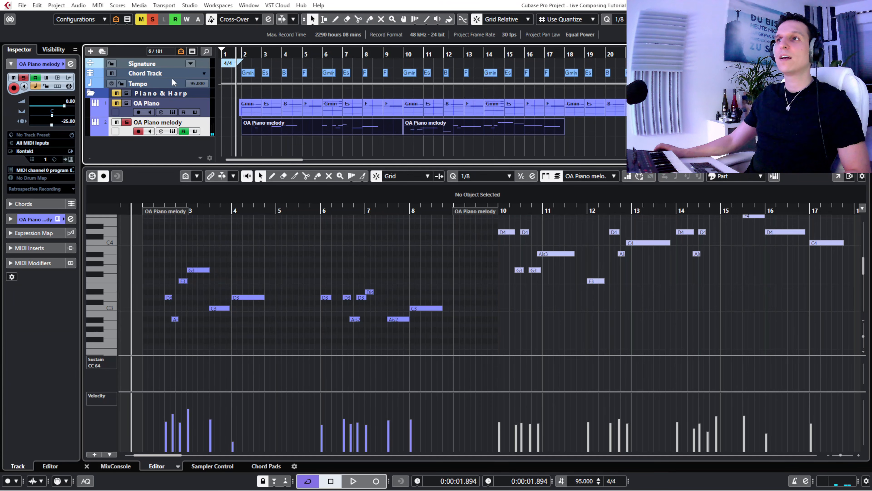
- Play back the OA Piano and OA Piano melody tracks together up to bar 9, and deselect the melody events
key(space)
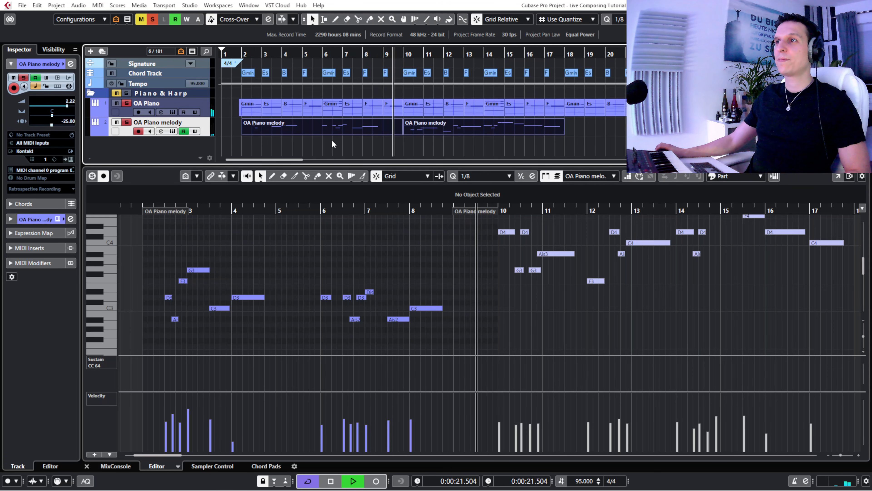
key(space)
click(340, 143)
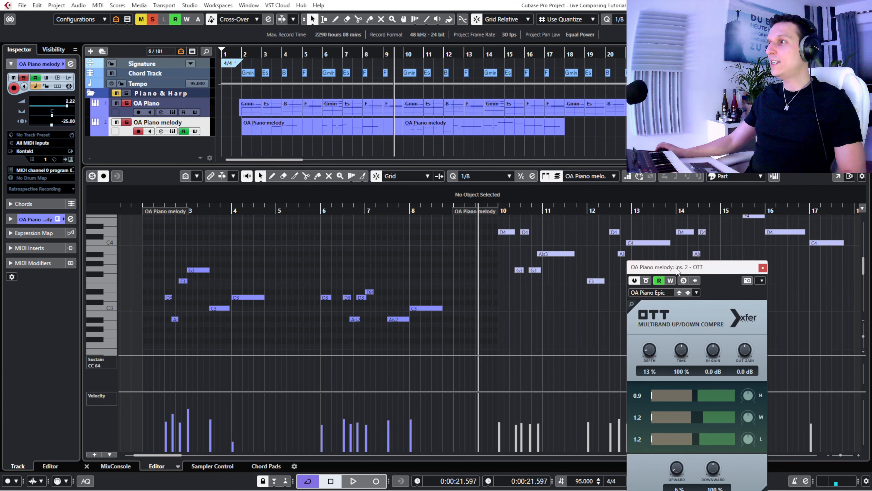
- Play back both piano tracks from just before bar 2 to bar 16 with the melody's OTT insert displayed over the Key Editor
drag(677, 270, 167, 207)
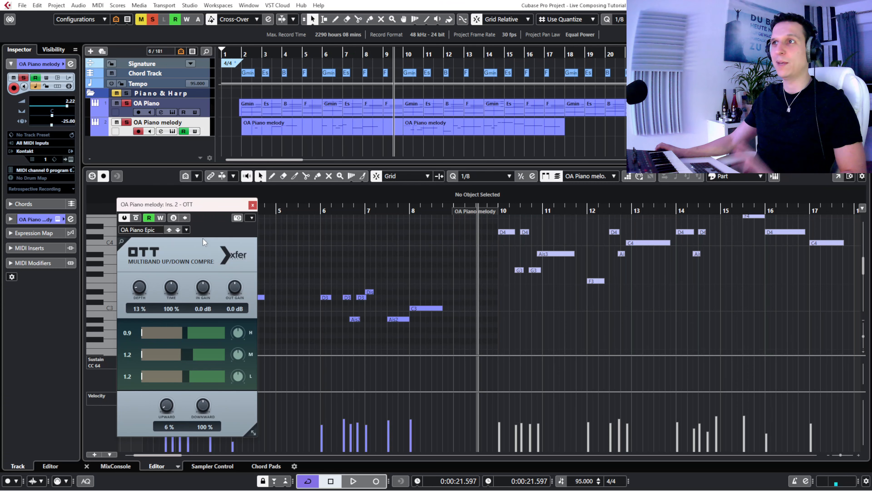
click(234, 55)
key(space)
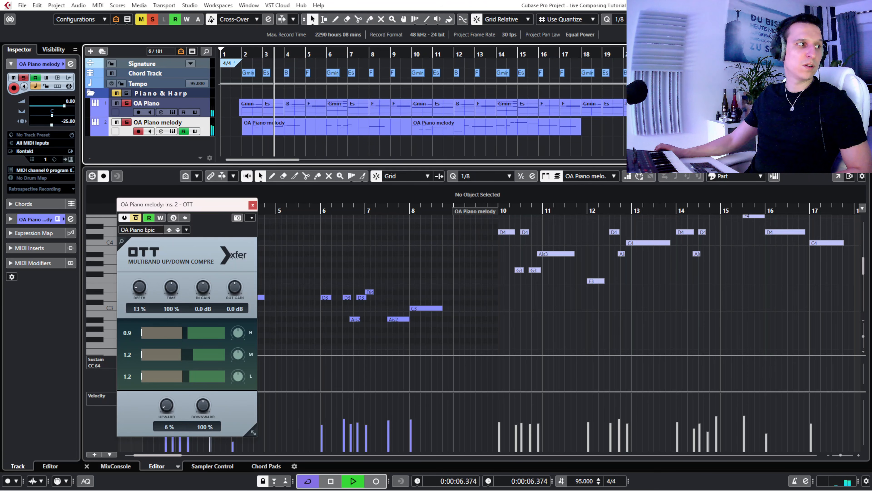
key(Up)
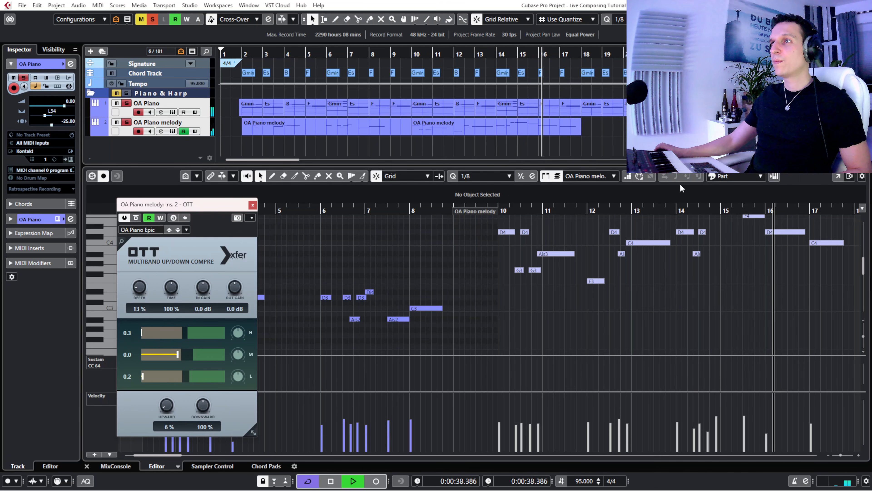
key(space)
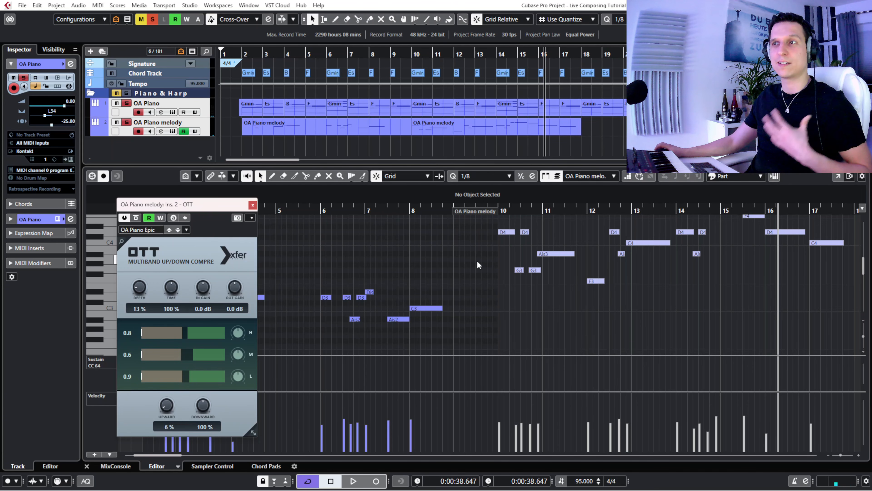
- Close the OTT window and the Key Editor, and turn off solo on both piano tracks
click(253, 204)
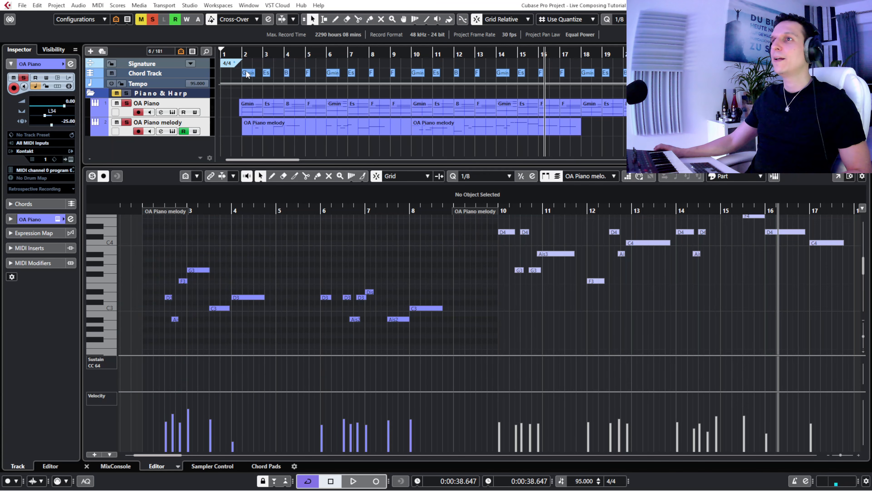
click(270, 148)
click(827, 19)
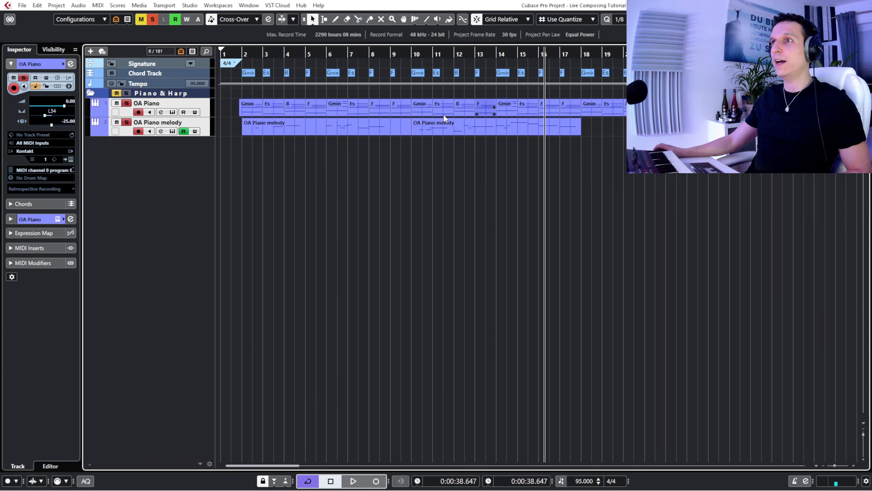
click(130, 133)
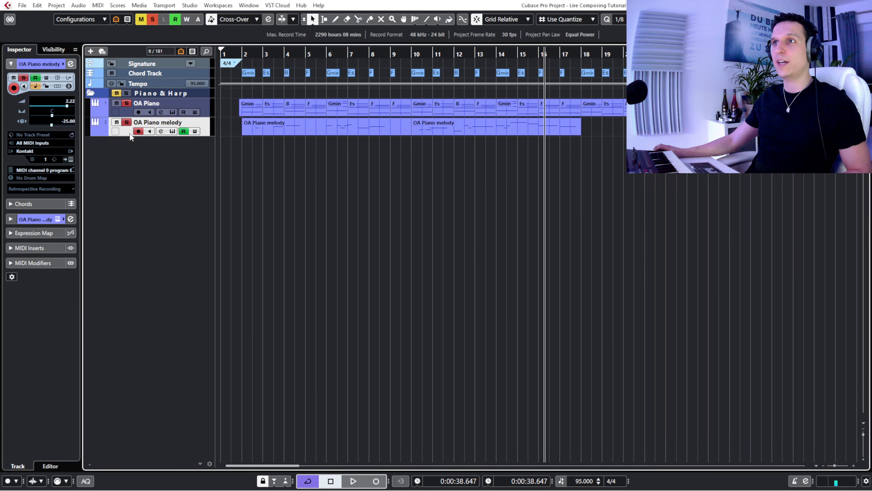
click(127, 103)
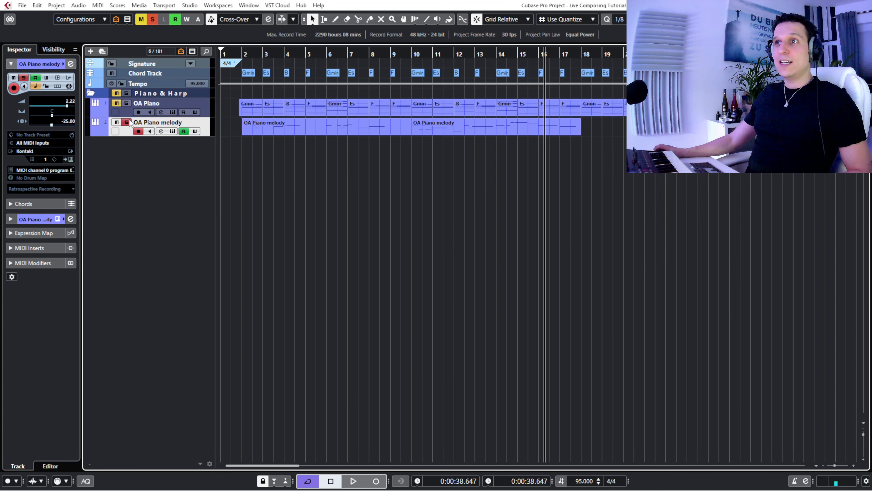
- Show the HZ Strings folder in the track list with only its cl 60 all longs track visible
click(53, 49)
click(11, 133)
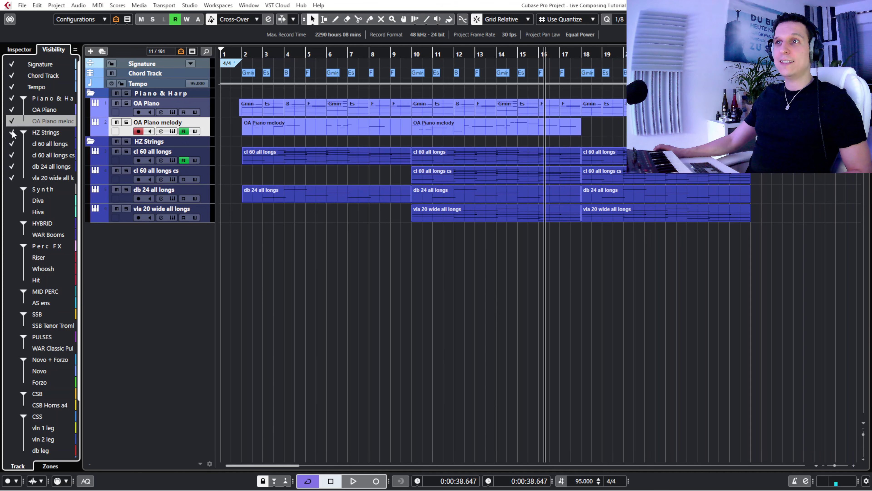
click(12, 155)
click(12, 167)
click(12, 178)
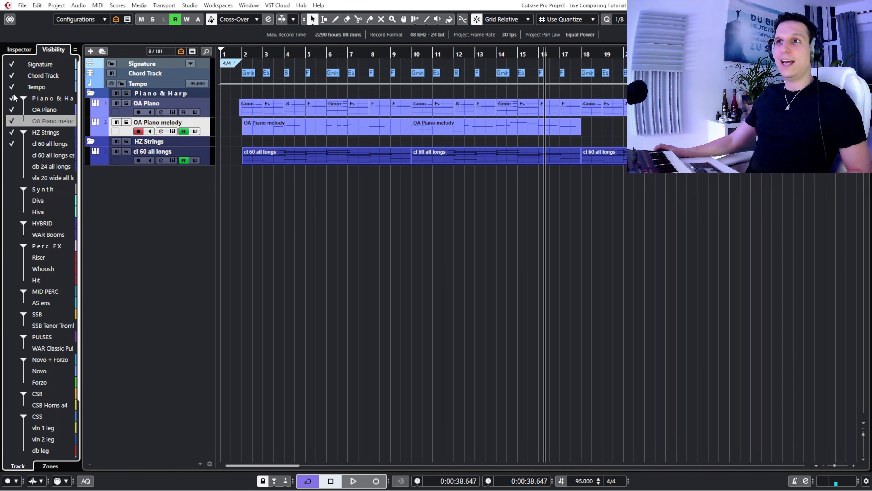
click(28, 51)
- Open the cl 60 all longs track's instrument in an enlarged window and view its microphone mixer and articulations
click(127, 161)
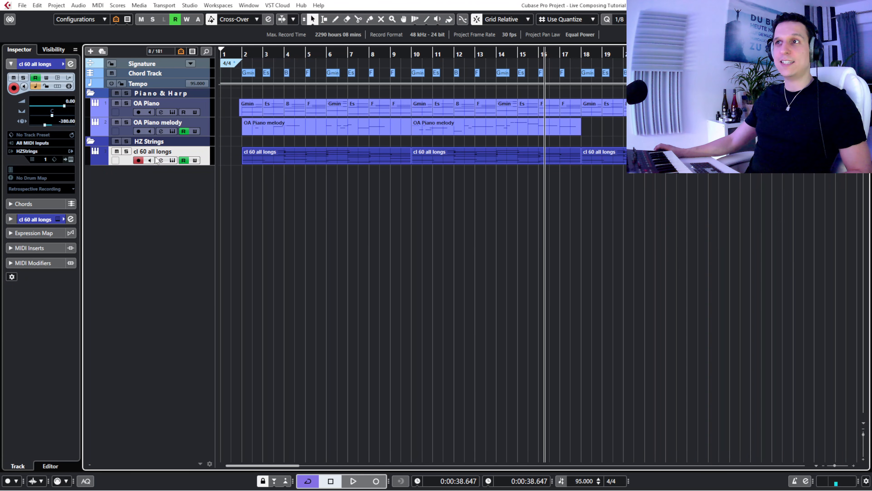
click(171, 160)
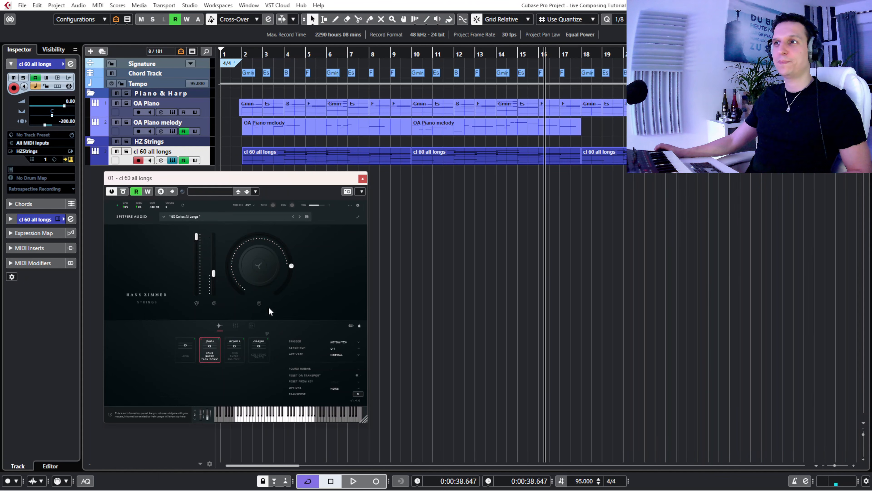
drag(363, 418, 412, 459)
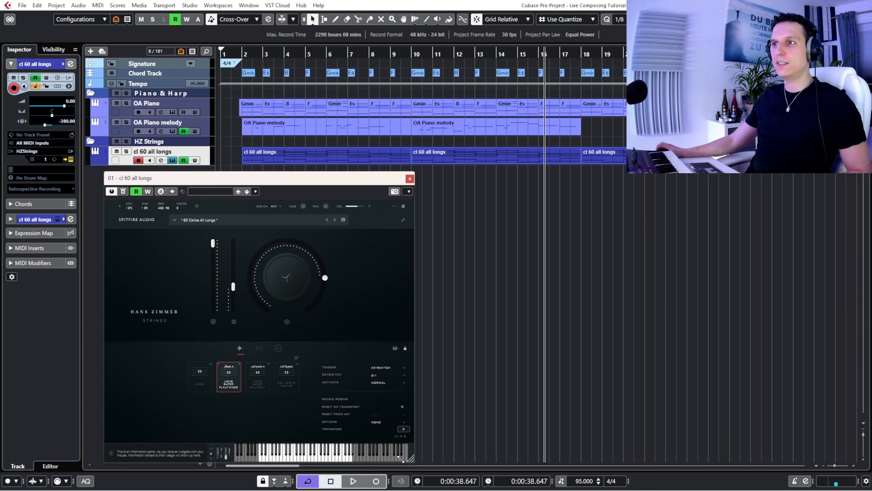
drag(194, 182, 171, 171)
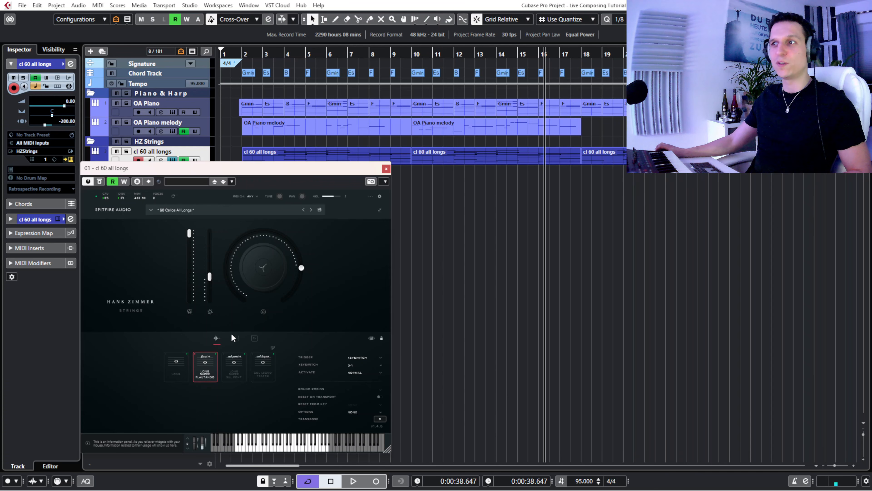
click(235, 338)
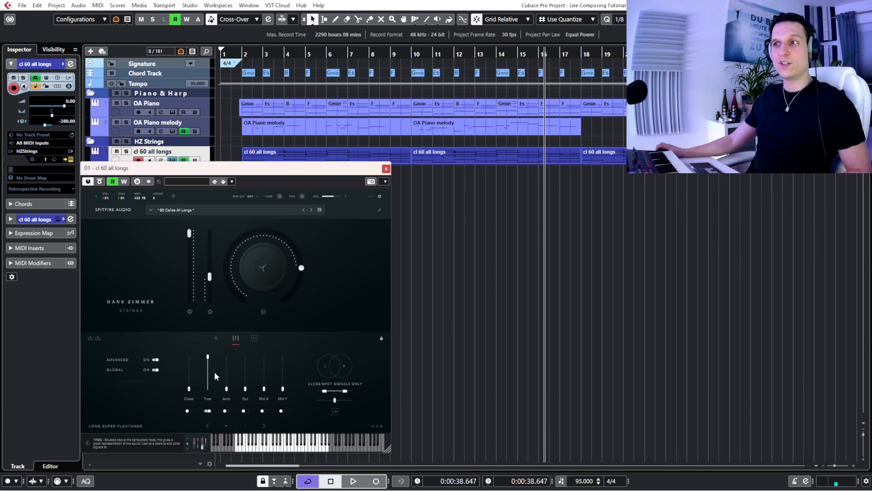
click(216, 337)
- Solo the cl 60 all longs track and play it back from just before bar 2, with the instrument window moved clear of the track
click(233, 55)
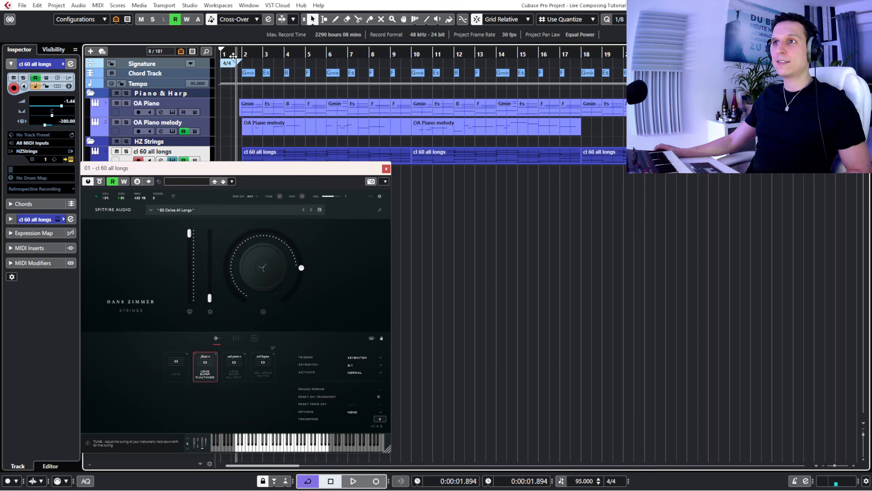
click(126, 151)
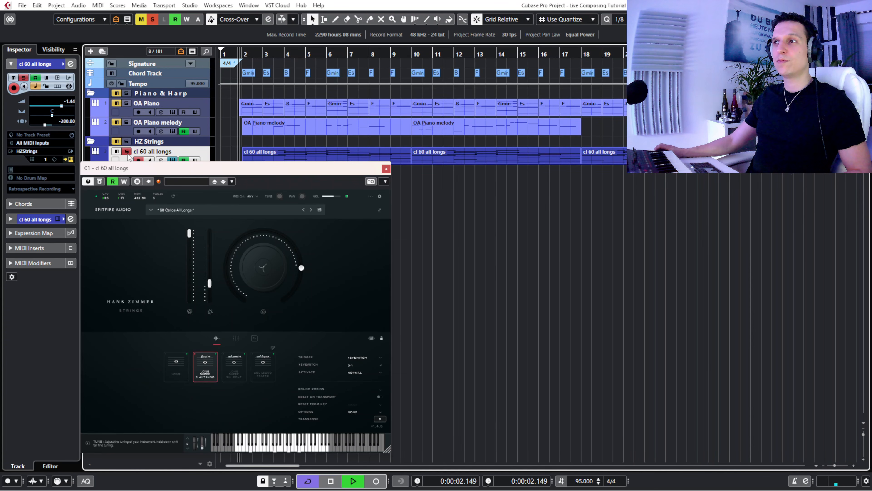
drag(208, 167, 263, 178)
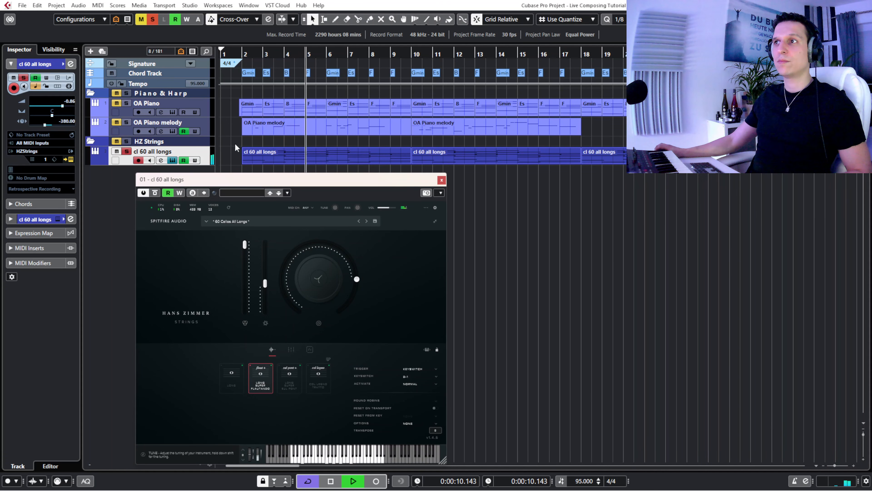
click(384, 161)
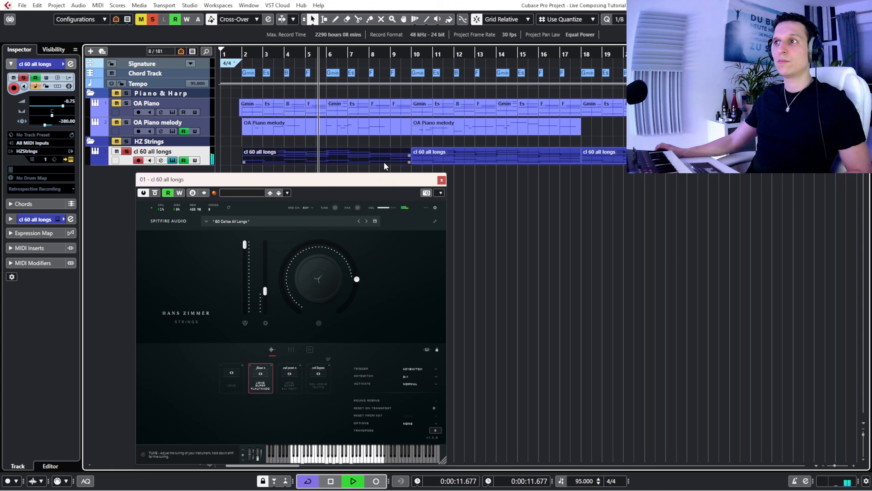
- Open the first cl 60 all longs event in the Key Editor beside the instrument window and play it through to bar 10
double_click(311, 152)
drag(295, 177, 678, 166)
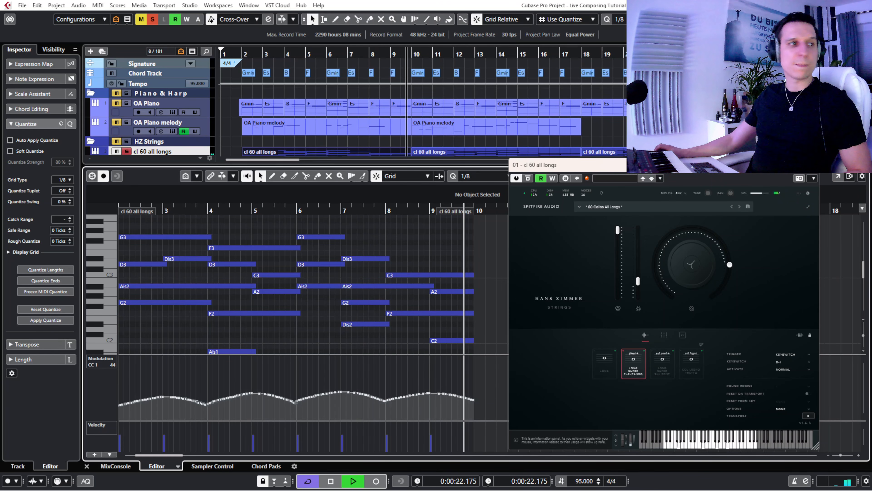
key(space)
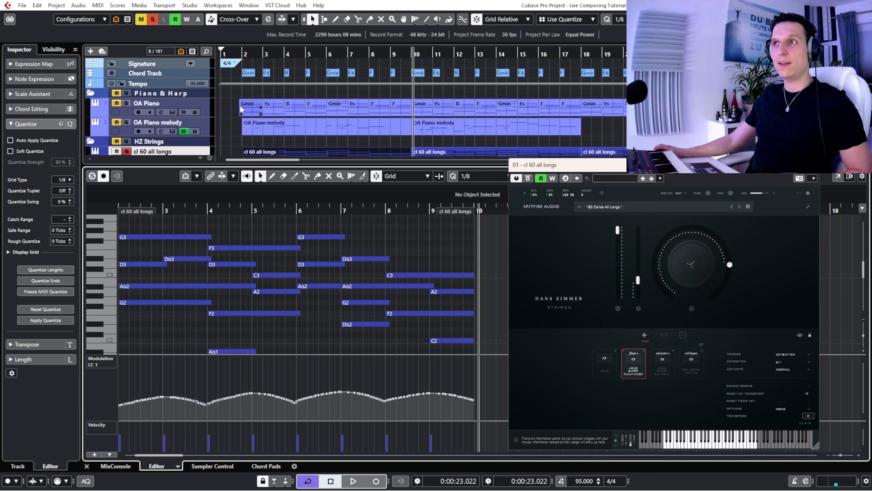
- Add the OA Piano Gmin and Es events of bars 2 and 3 to the Key Editor and close the cello instrument window
click(249, 110)
drag(269, 110, 270, 110)
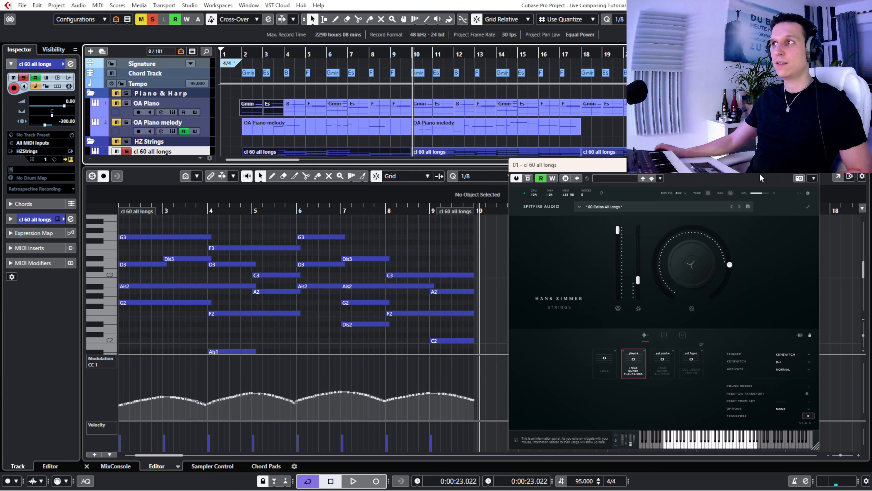
click(812, 165)
- Compare the piano chords with the cello part by activating the Gmin part, then selecting the Es chord's Dis3 and the cello's D3
click(587, 175)
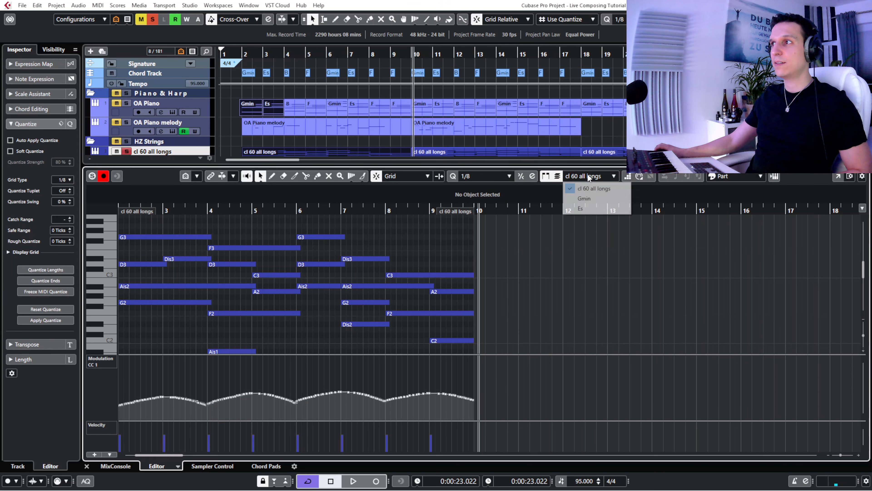
click(582, 194)
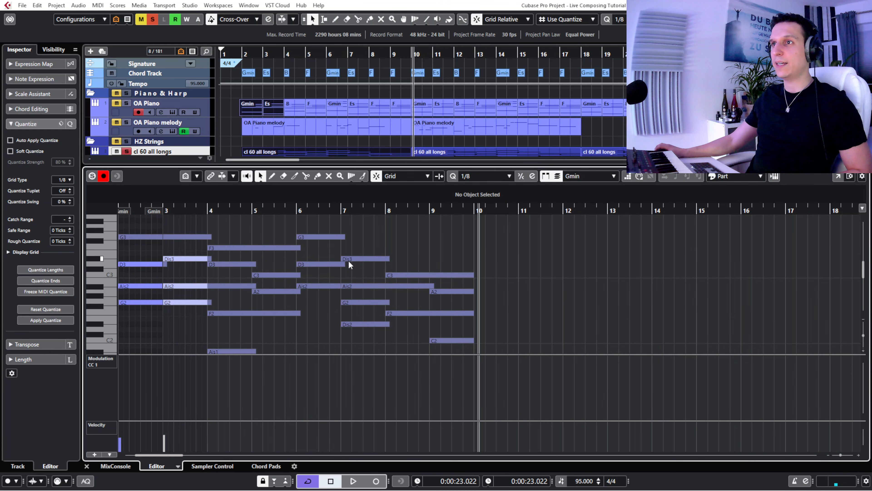
click(176, 259)
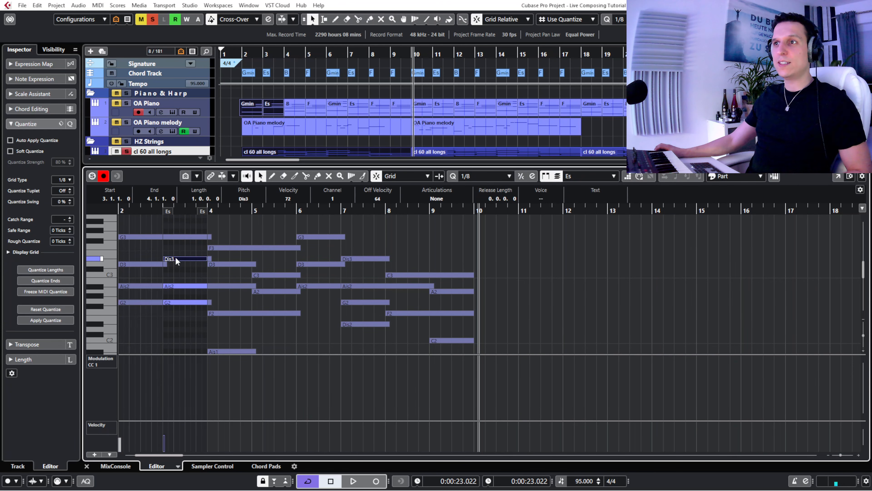
click(152, 264)
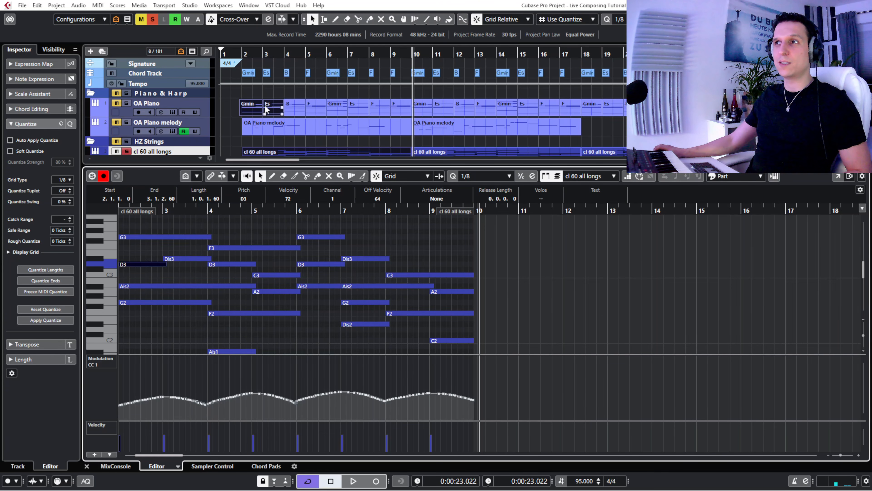
- View the piano's Gmin event alone in the Key Editor, then return to the first cl 60 all longs event and select its opening G3 note
click(246, 110)
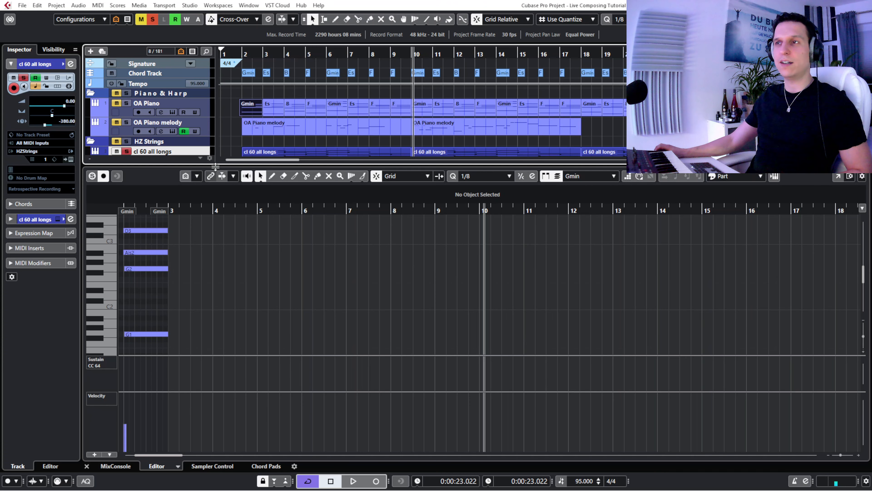
click(260, 153)
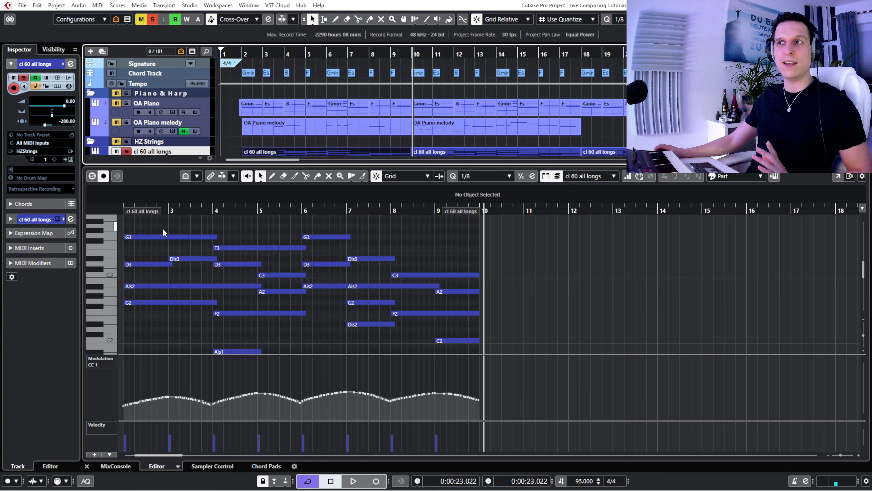
click(182, 237)
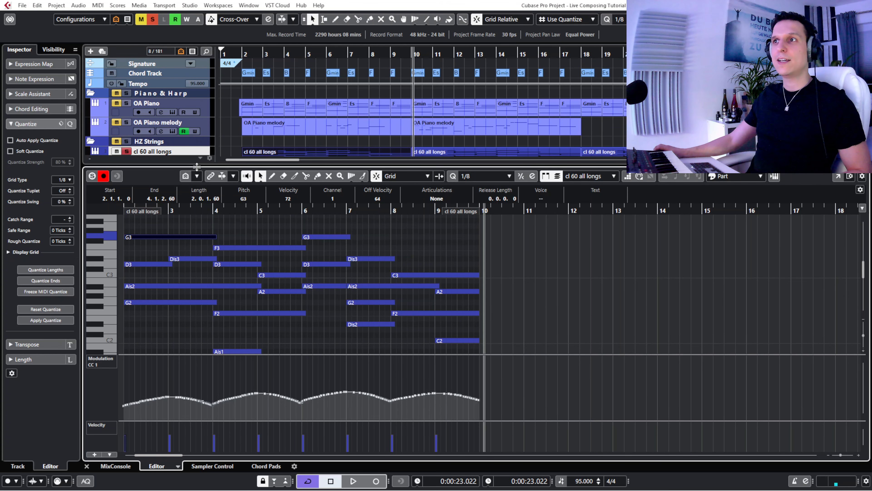
- Enlarge the track area, place the playhead just before bar 2, and open the cl 60 all longs instrument window over the Key Editor
drag(197, 167, 197, 184)
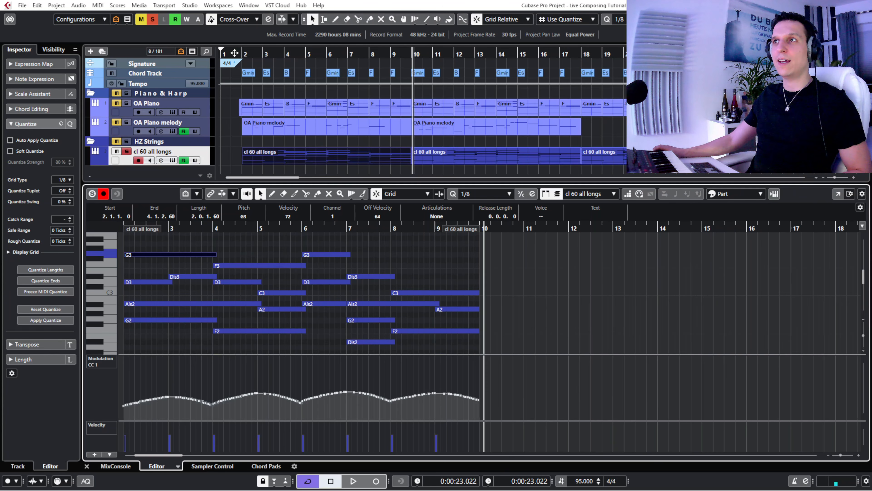
click(239, 53)
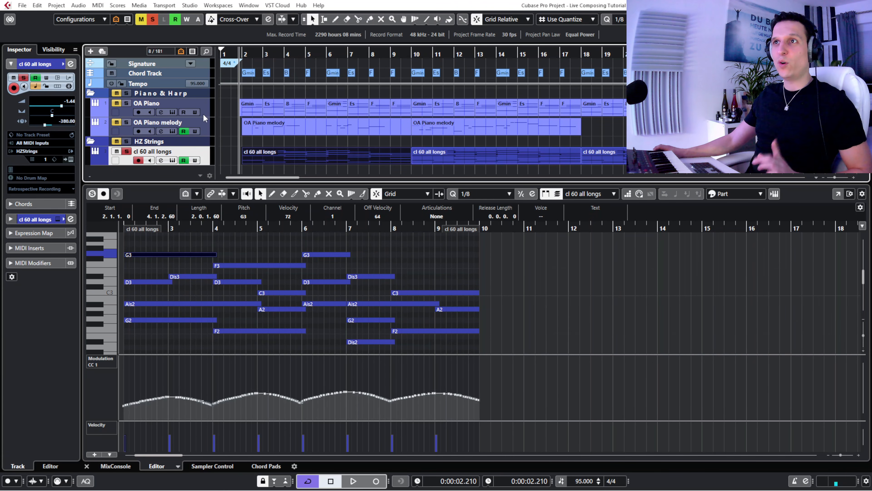
click(773, 199)
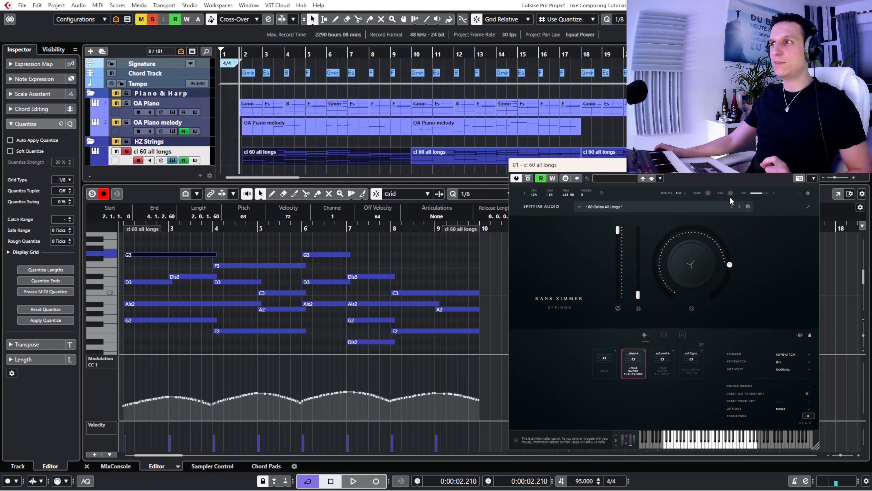
drag(596, 161, 226, 159)
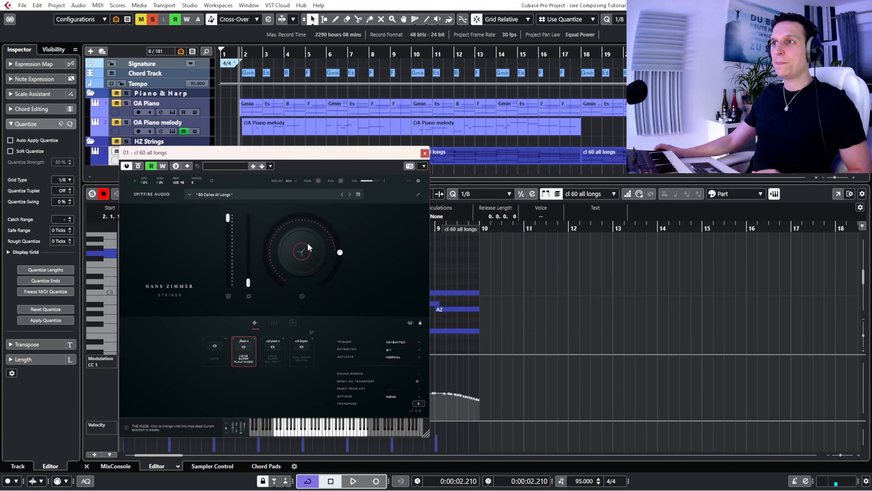
- Inspect the Reverb and Release assignments of the cello instrument's large knob, leave it on Release, and move the window off the notes
click(304, 252)
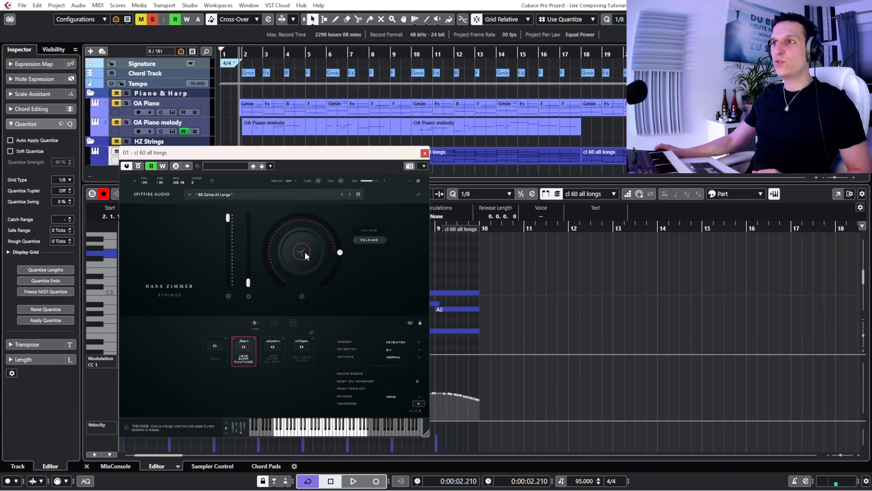
click(376, 229)
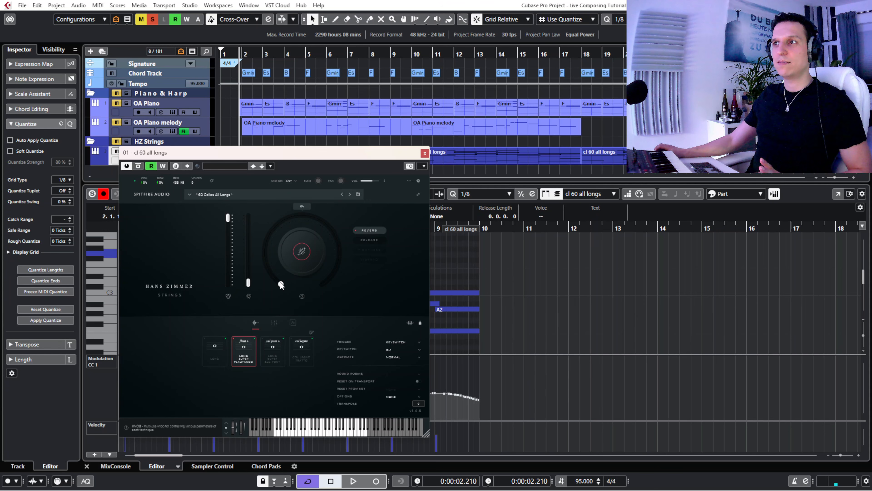
click(373, 240)
mouse_move(338, 254)
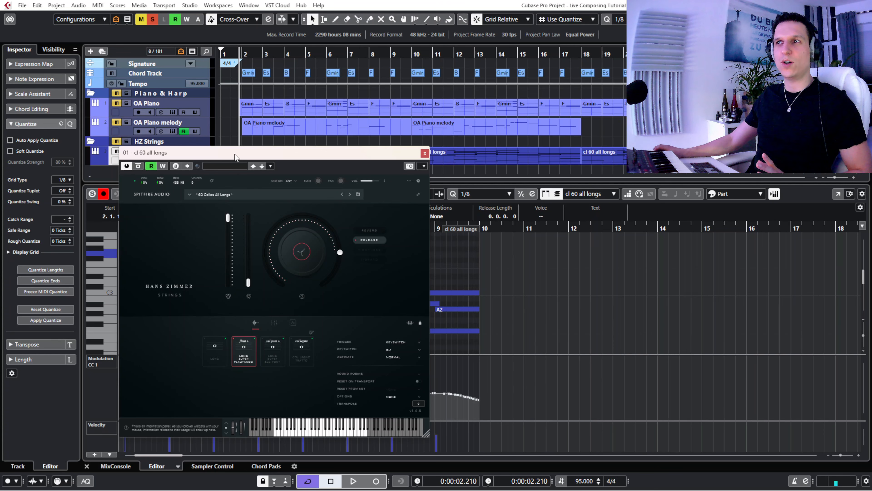
drag(235, 153, 621, 152)
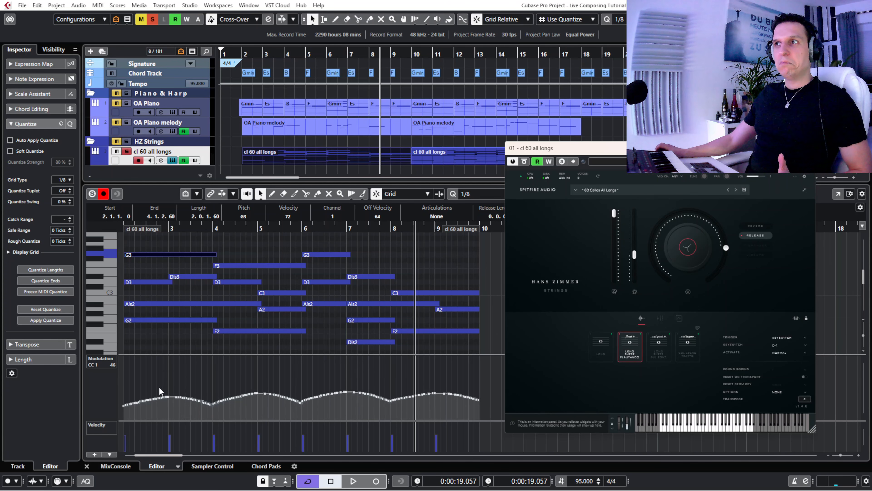
- Solo both piano tracks with the cellos, play from just before bar 2 to bar 10, and close the instrument window during playback
click(117, 111)
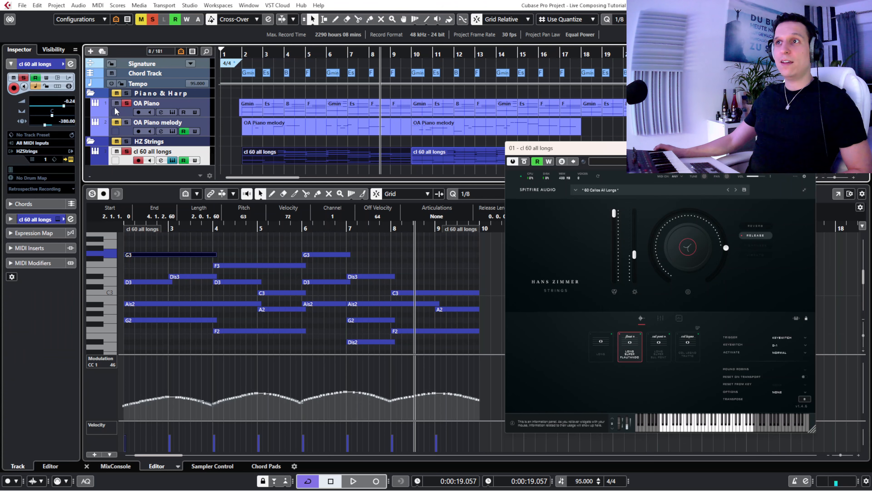
click(239, 53)
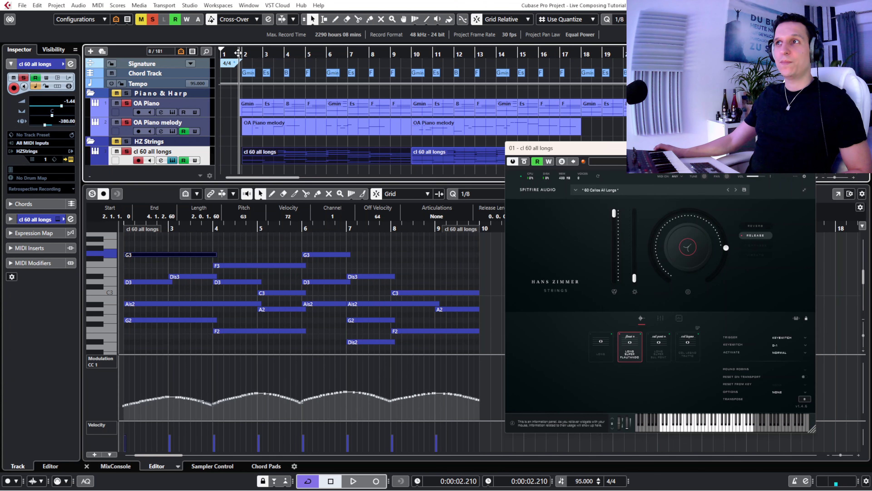
key(space)
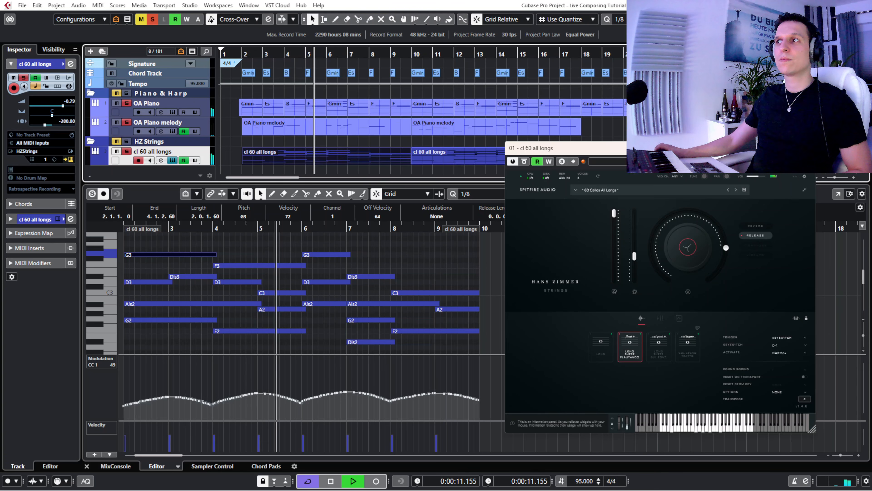
click(808, 148)
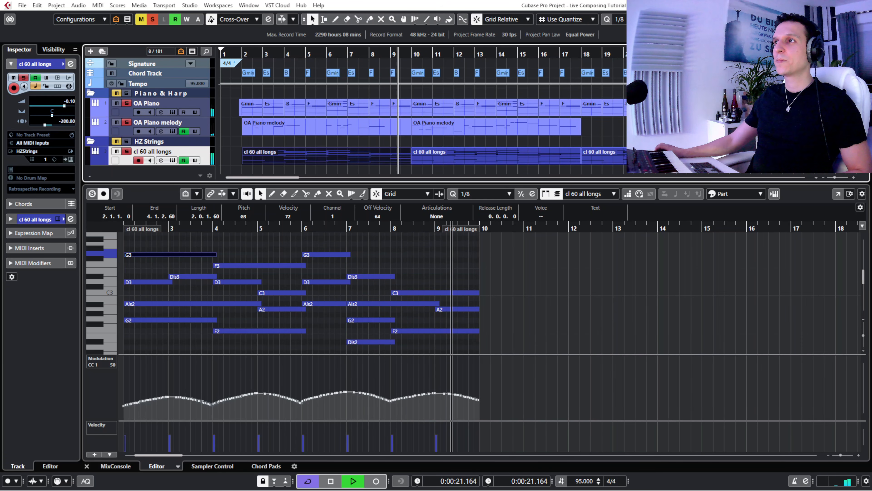
key(space)
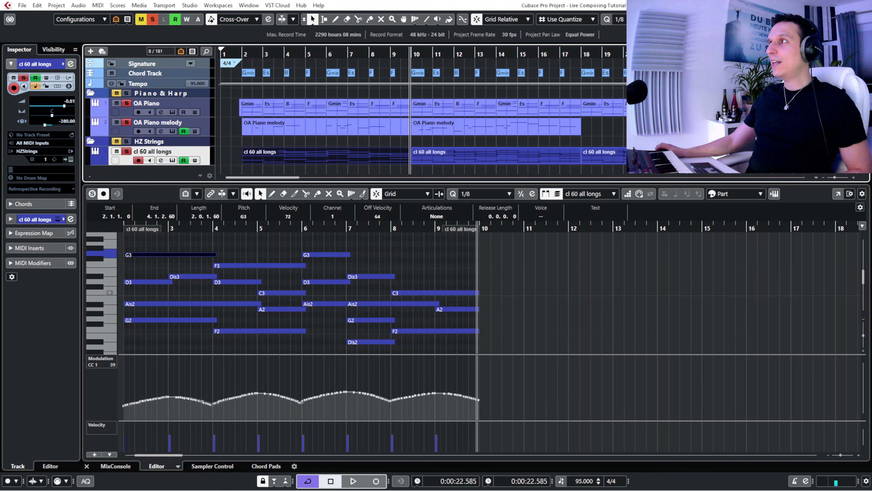
- Close the Key Editor, show the cl 60 all longs cs track, and solo it in place of cl 60 all longs
key(Return)
click(255, 234)
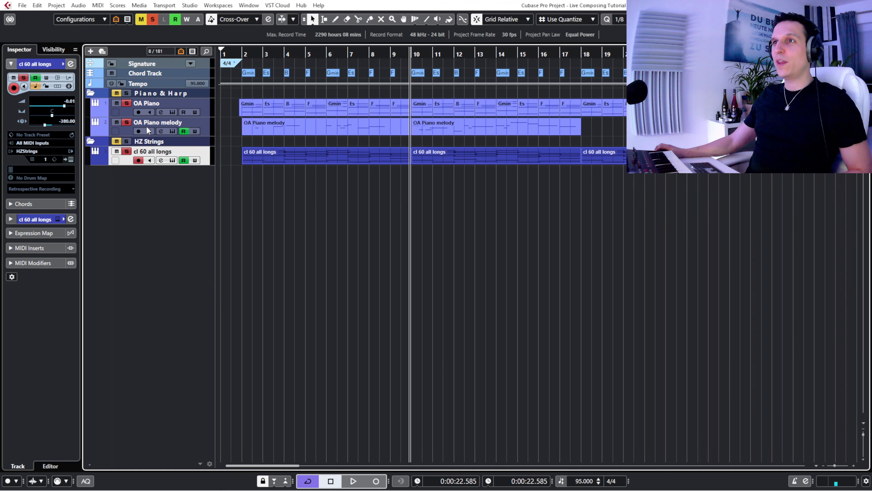
click(52, 49)
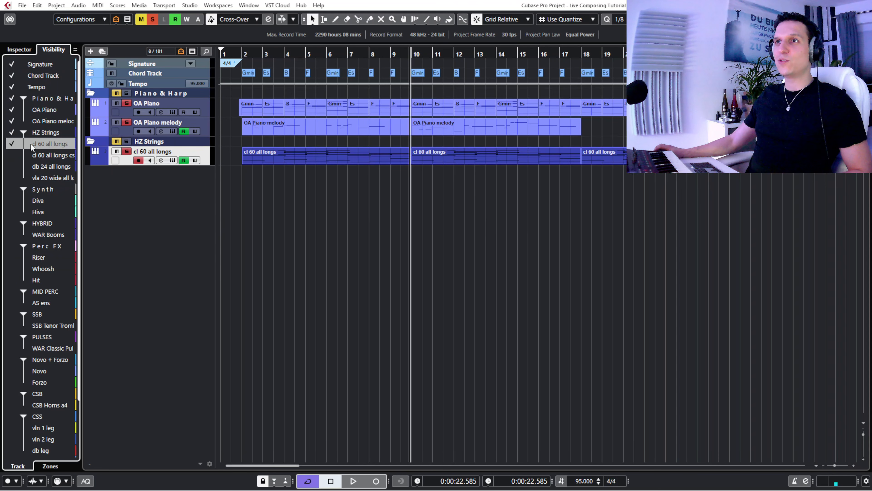
click(15, 153)
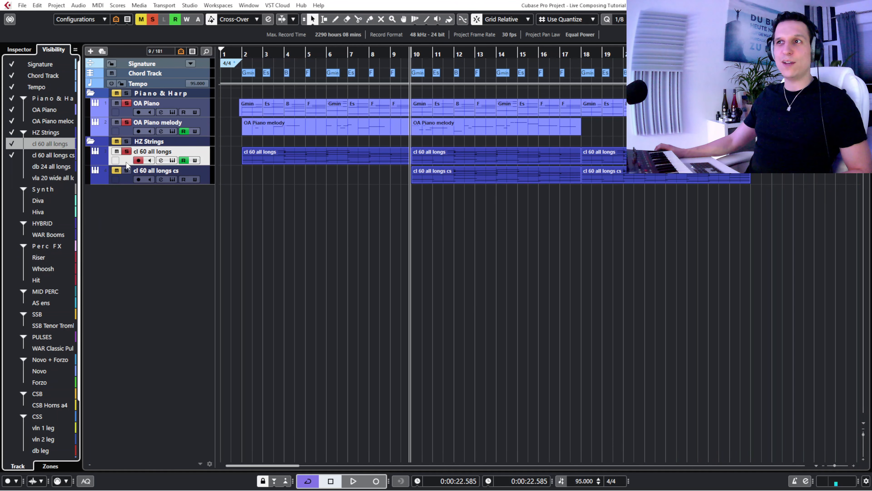
click(117, 152)
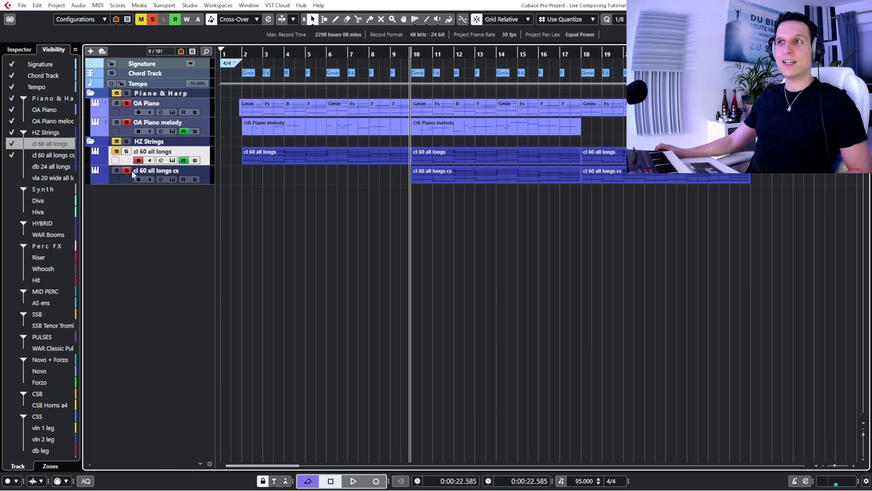
- Open the cl 60 all longs cs instrument window, enlarge it slightly below the tracks, and bring back the track Inspector
click(172, 179)
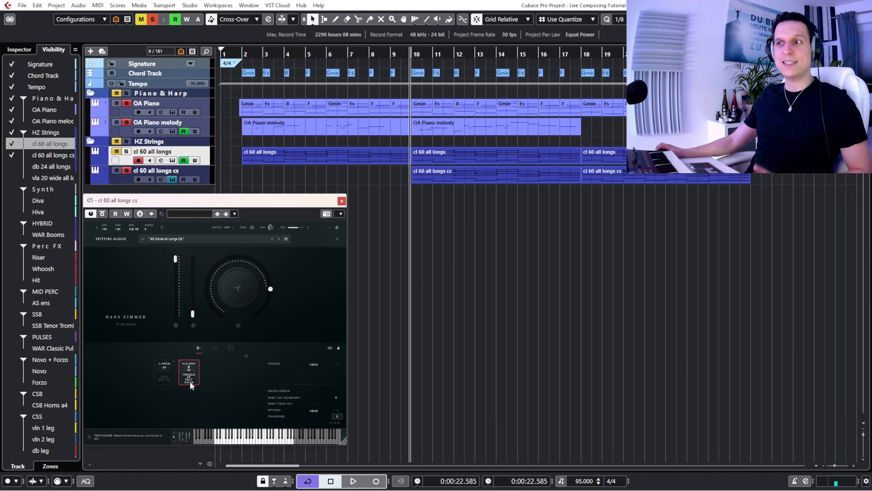
drag(343, 441, 364, 459)
drag(194, 200, 188, 188)
click(10, 49)
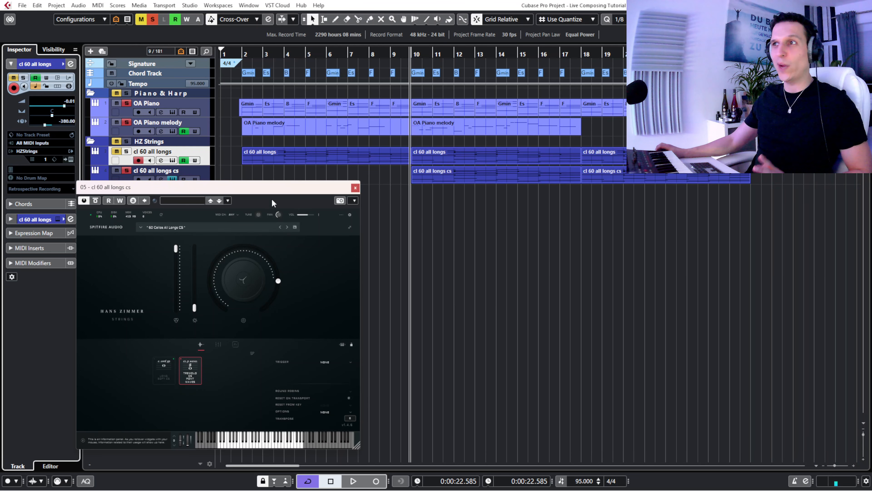
mouse_move(259, 191)
mouse_down()
mouse_move(286, 211)
mouse_move(273, 201)
mouse_up()
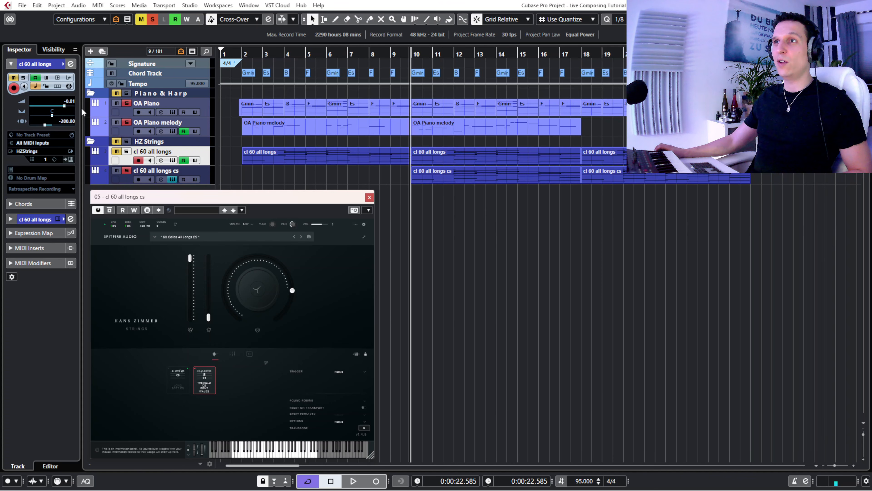
- Take the piano tracks out of solo and play the cl 60 all longs cs layer alone from bar 10 into bar 13
click(117, 104)
key(space)
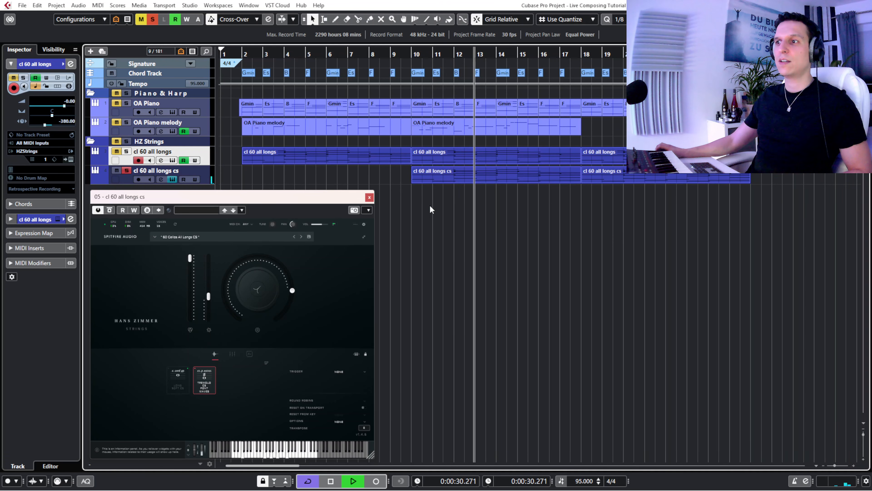
key(space)
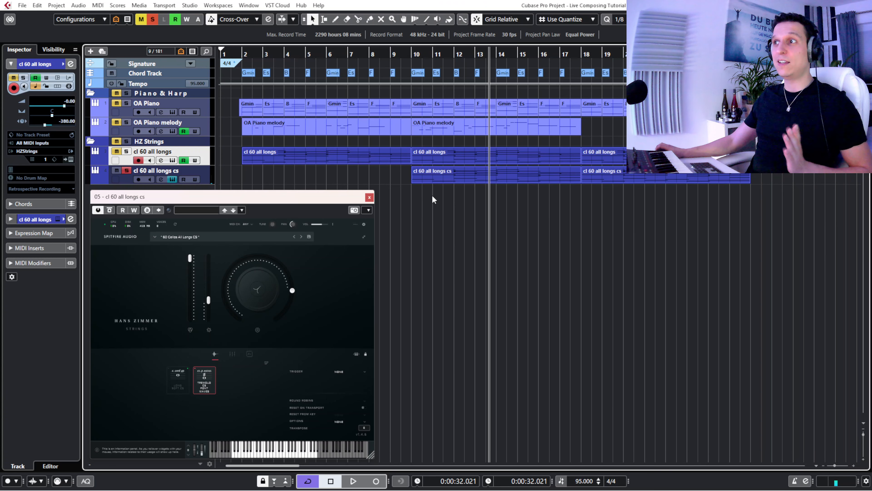
- Play both cello layers together from just before bar 10, silencing each in turn to compare them, and stop in bar 17 with both soloed
click(126, 152)
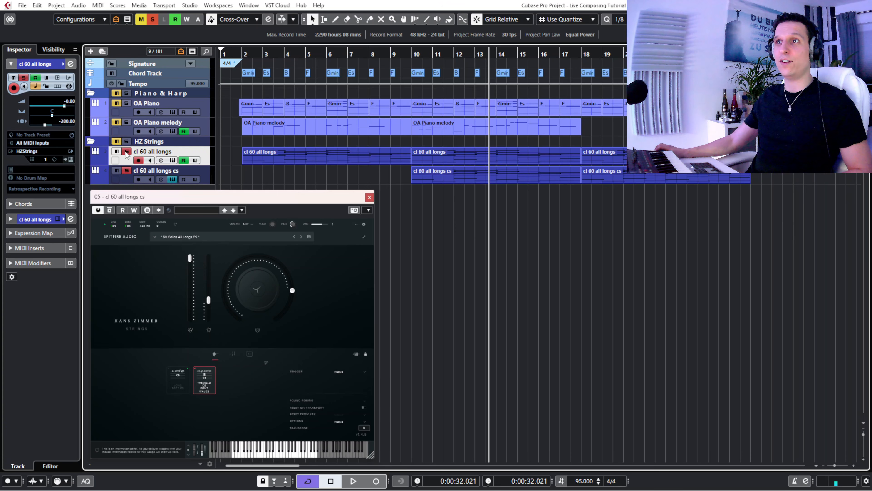
click(406, 54)
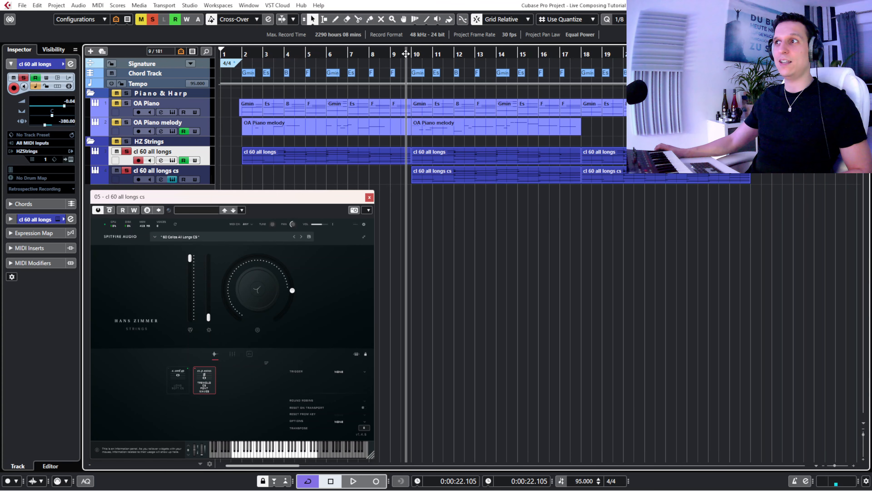
key(space)
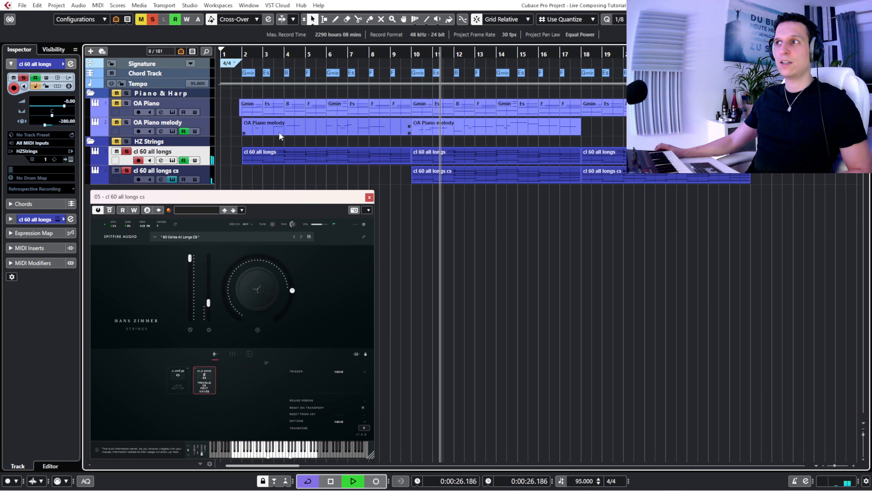
click(117, 171)
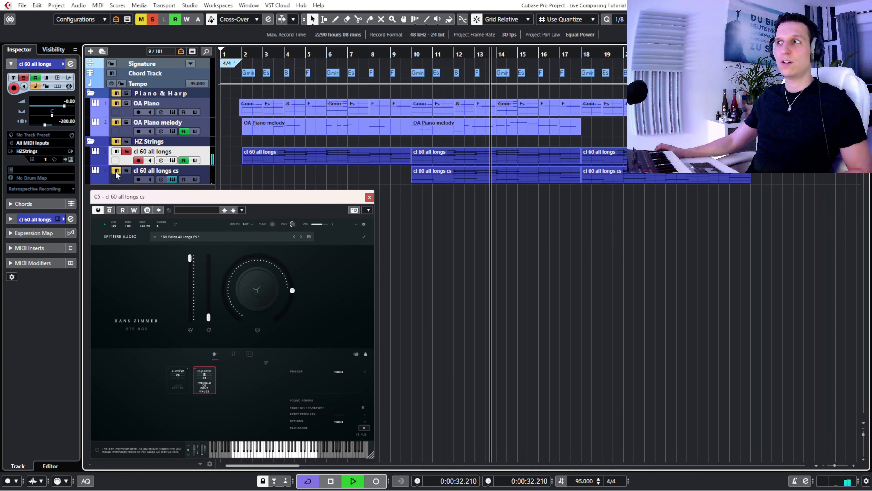
click(117, 172)
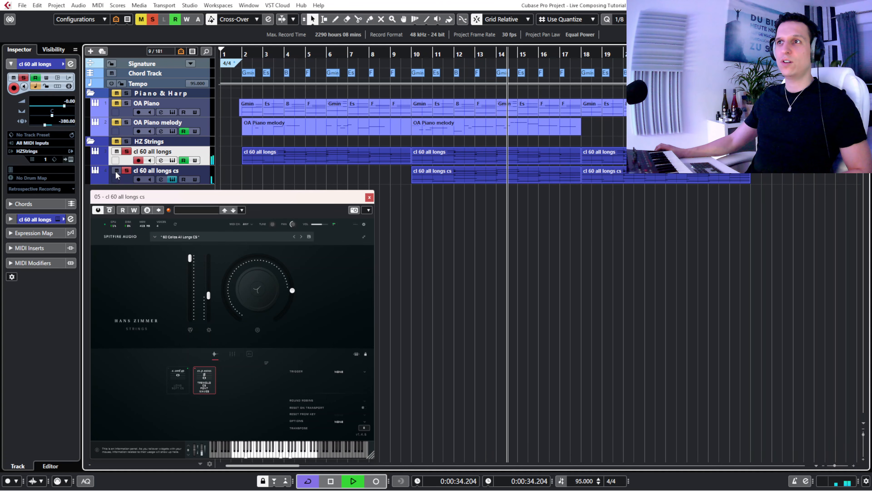
click(117, 152)
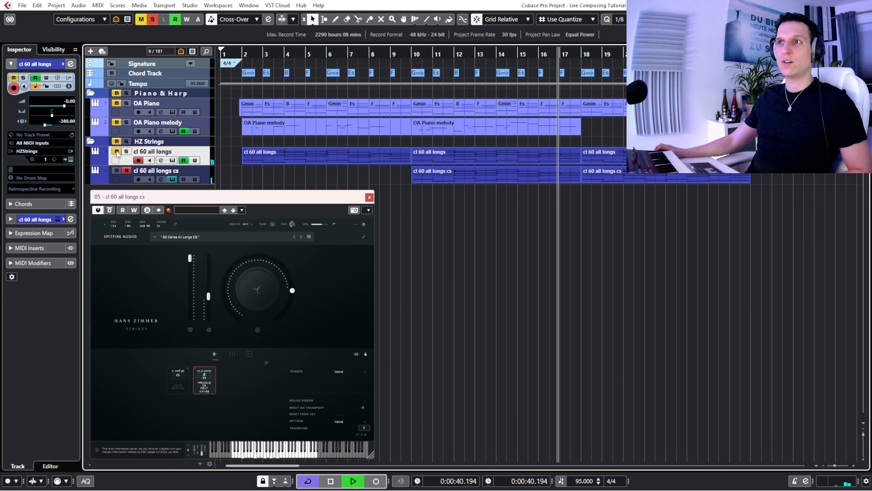
key(space)
click(117, 151)
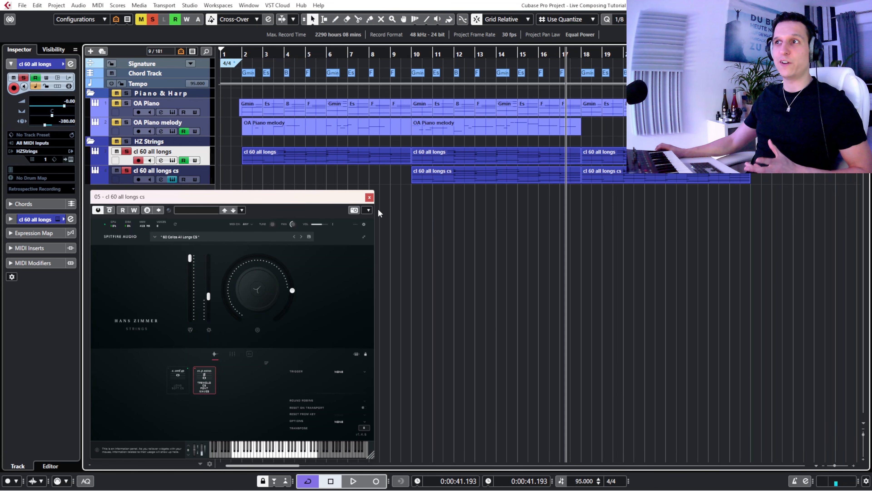
- Check the Release amount on the cl 60 all longs cs instrument's knob and close the instrument window
click(368, 197)
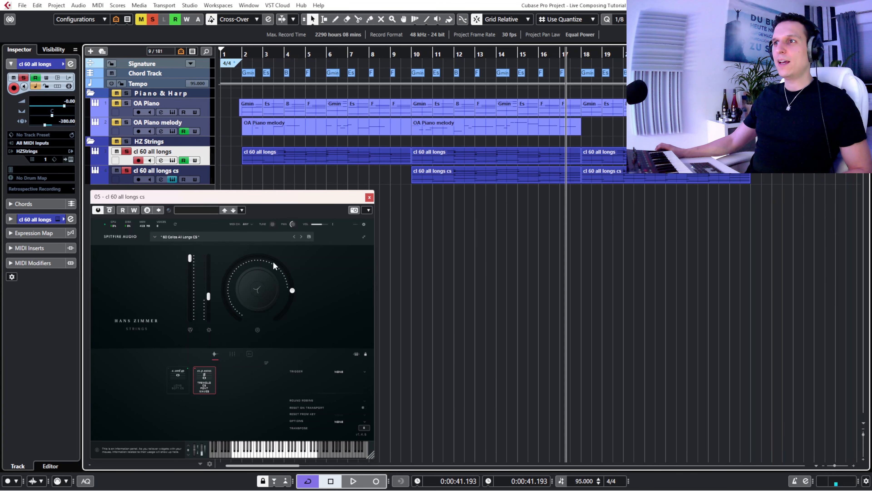
click(257, 290)
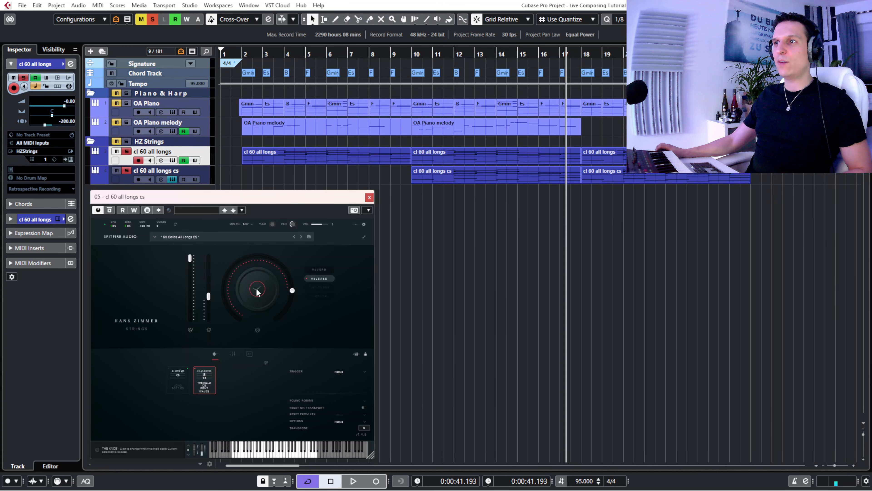
click(322, 277)
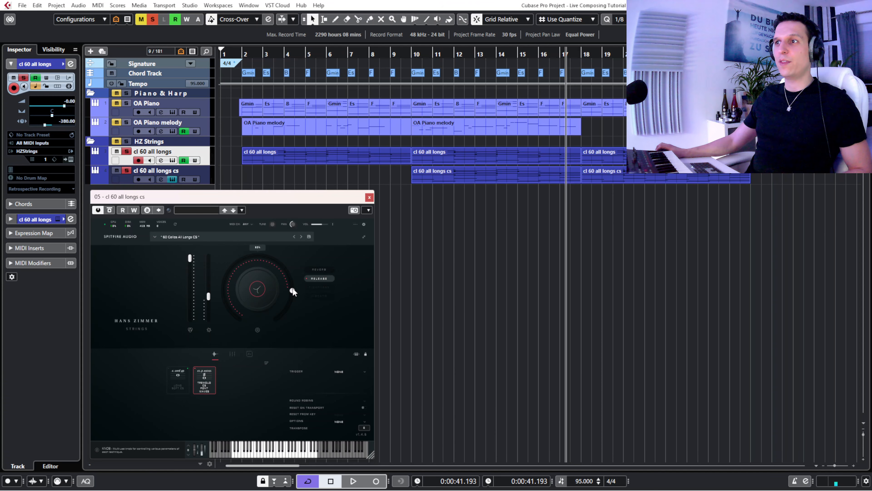
click(369, 197)
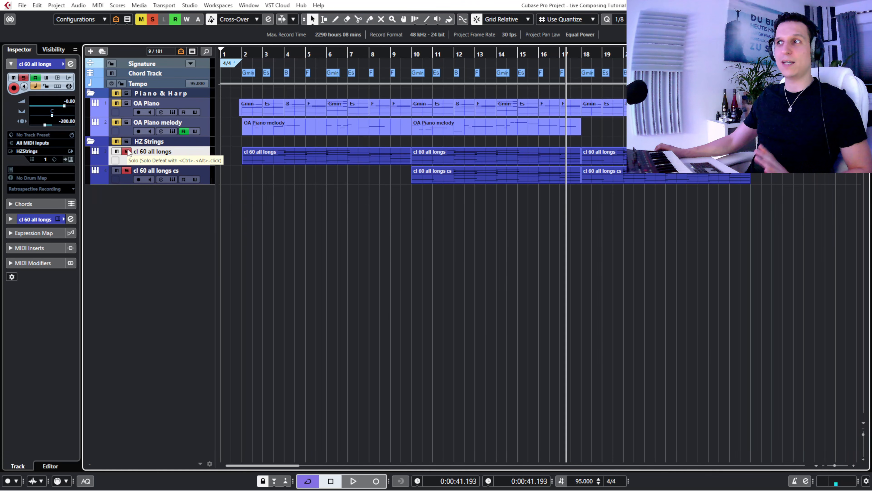
- Open the first cl 60 all longs cs event in the Key Editor and enlarge the note area to include the low F1 notes
double_click(421, 178)
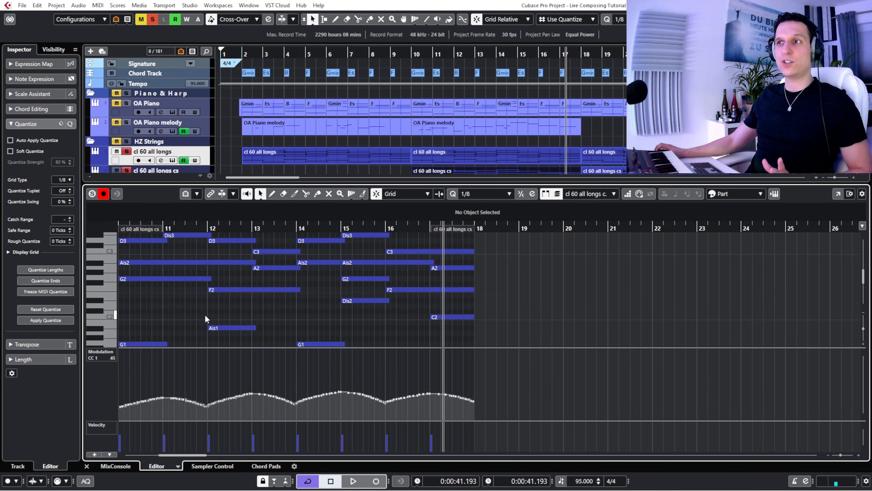
drag(203, 348, 204, 362)
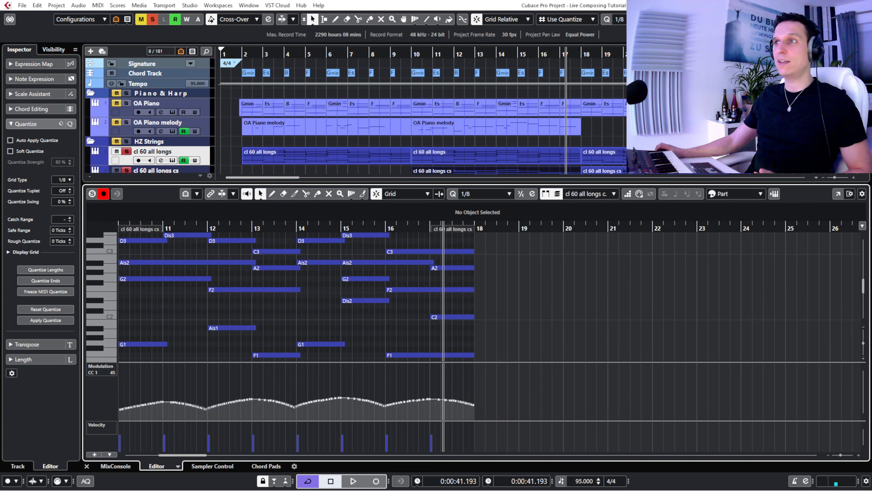
- Close the Key Editor, take the cello layers out of solo, and make the db 24 all longs track visible in the project
key(Return)
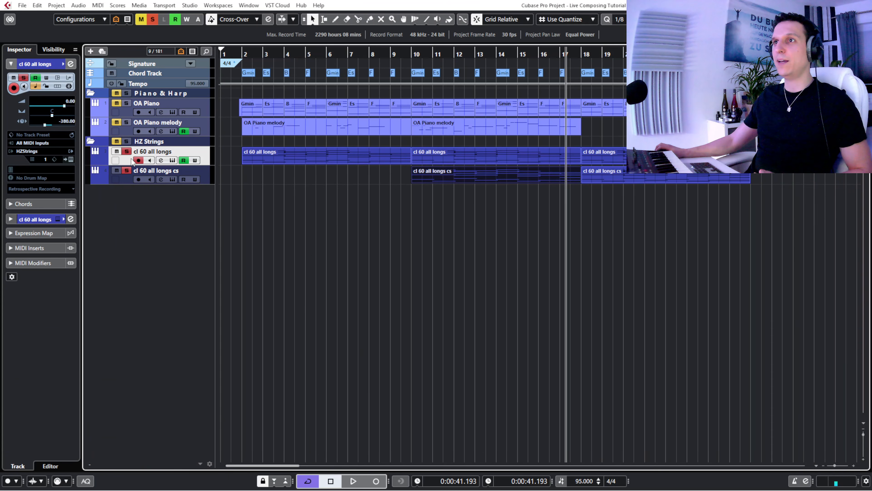
click(127, 152)
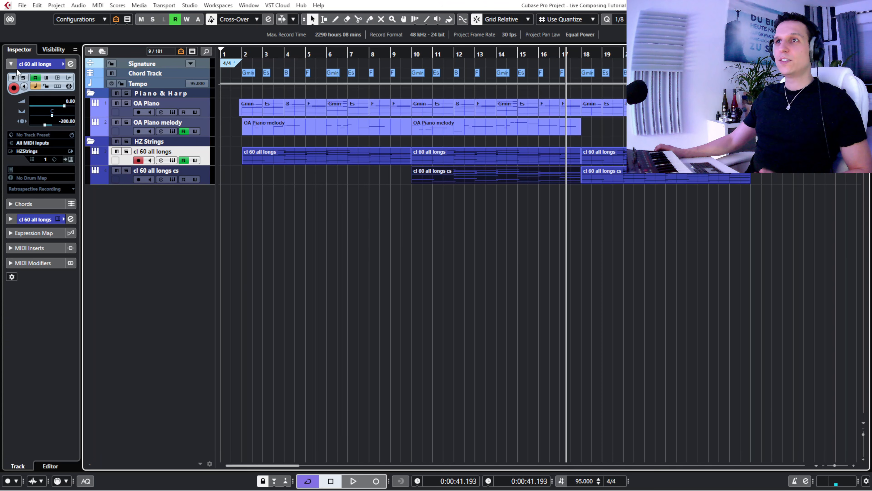
click(47, 49)
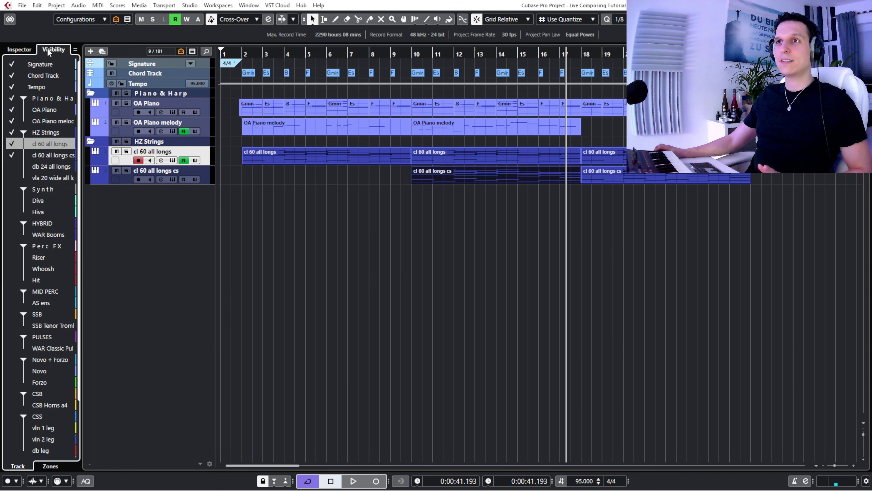
click(12, 166)
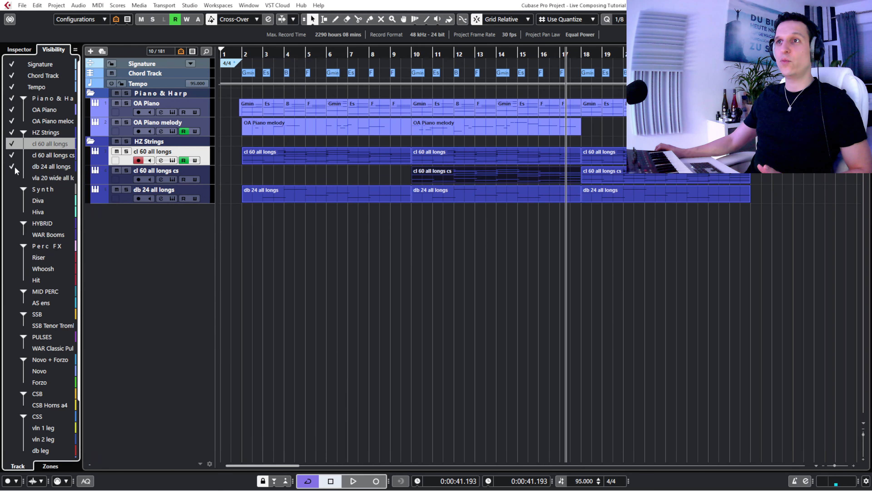
click(24, 50)
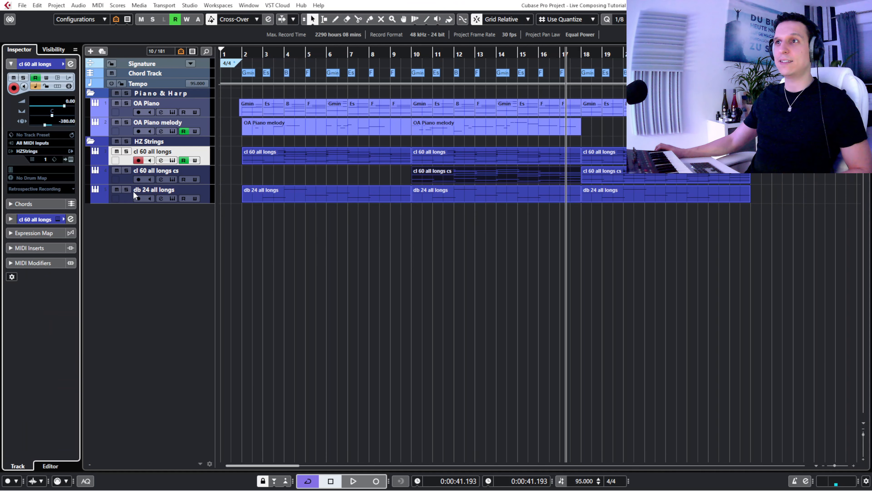
- Open the first cl 60 all longs and db 24 all longs events together in the Key Editor and select the bass part's Dis0 note in bar 3
click(275, 163)
drag(235, 157, 358, 200)
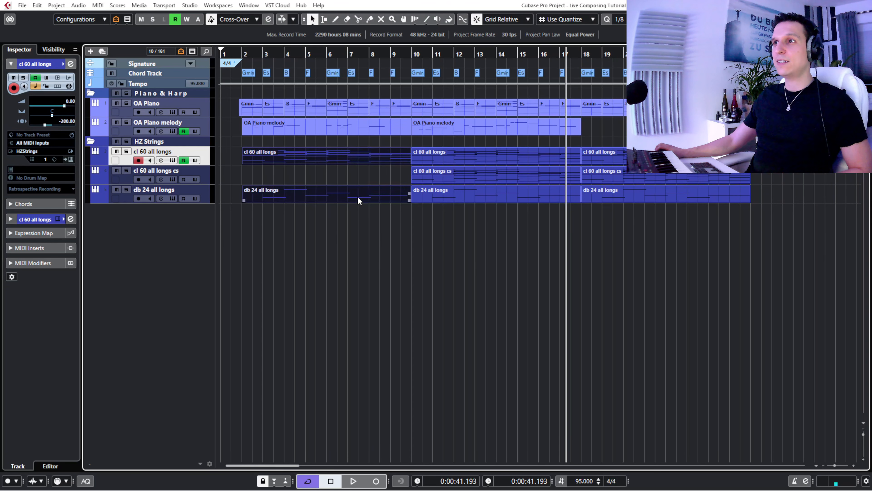
double_click(316, 194)
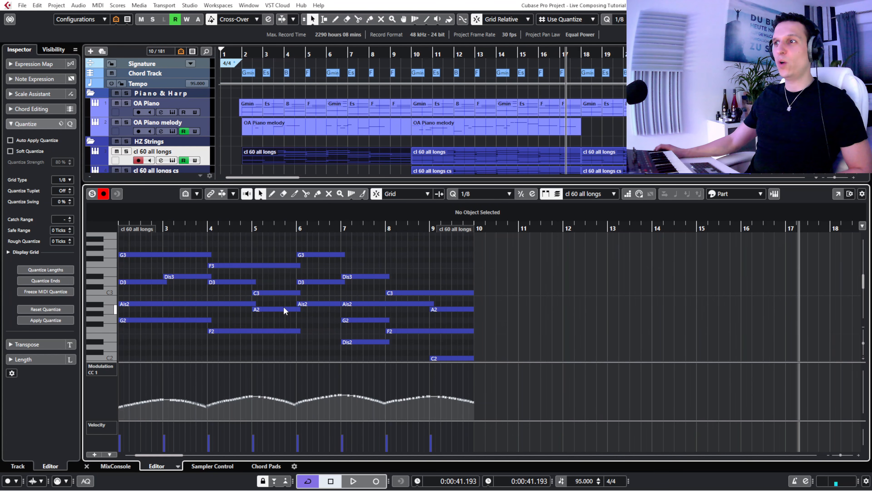
scroll(403, 268, down, 3)
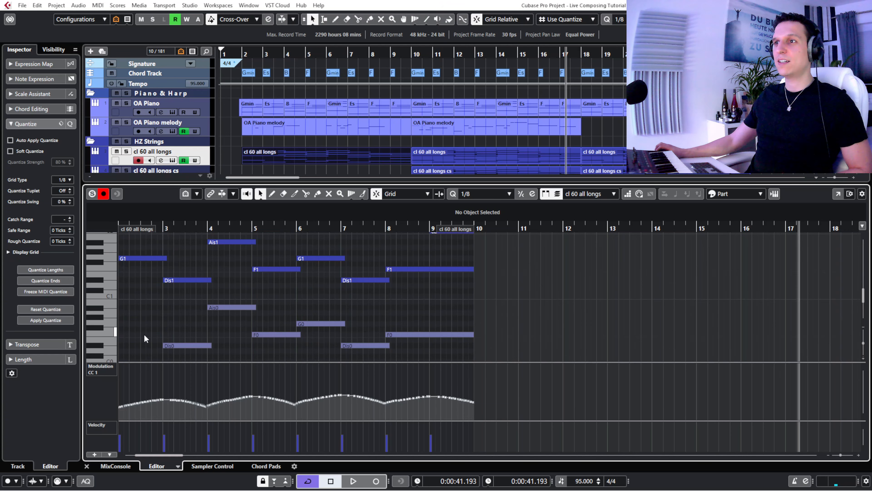
click(180, 346)
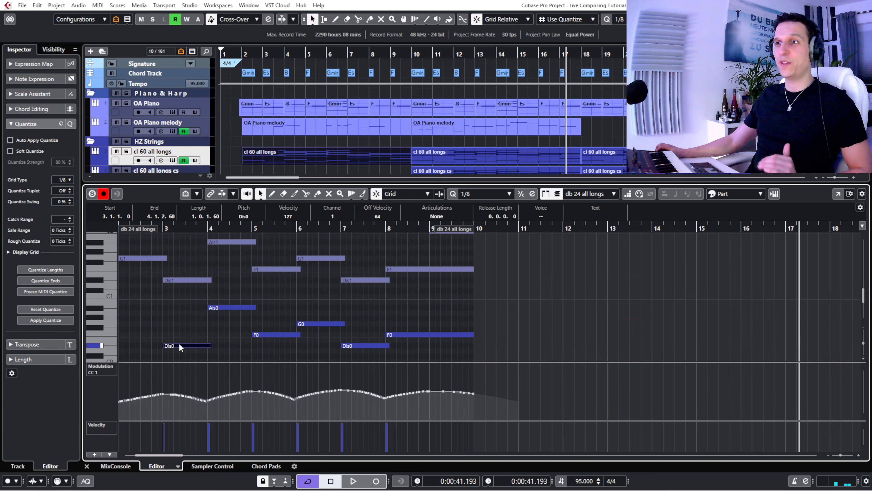
- Solo the db 24 all longs track and play it from about bar 2 into bar 5
scroll(297, 123, down, 2)
scroll(297, 123, down, 2)
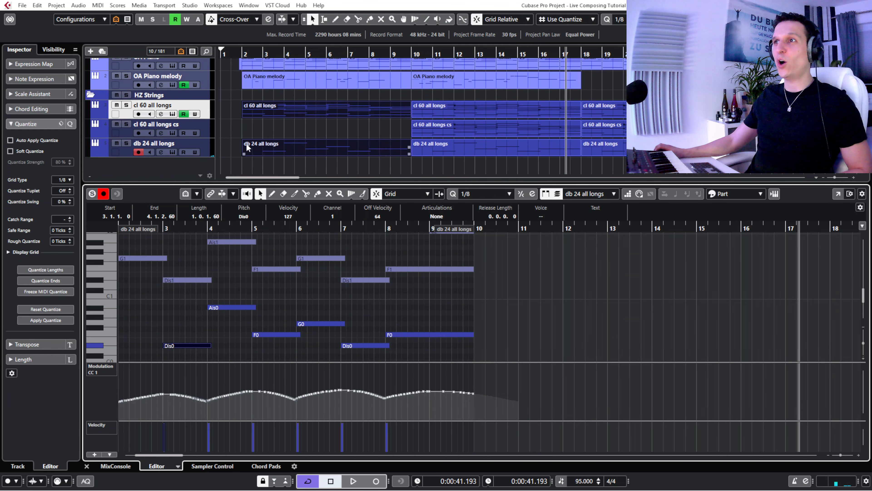
click(126, 143)
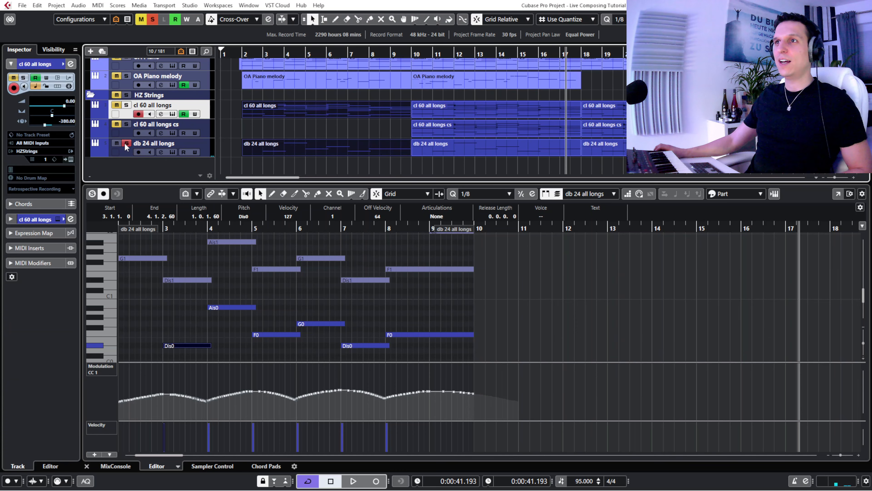
click(243, 55)
key(space)
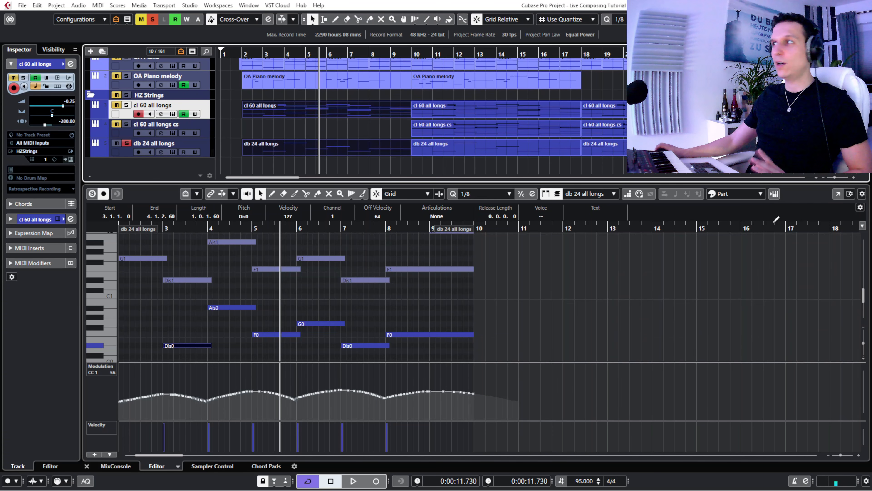
- Open the db 24 all longs instrument in an enlarged window and check the Release and Reverb amounts on its knob
click(774, 194)
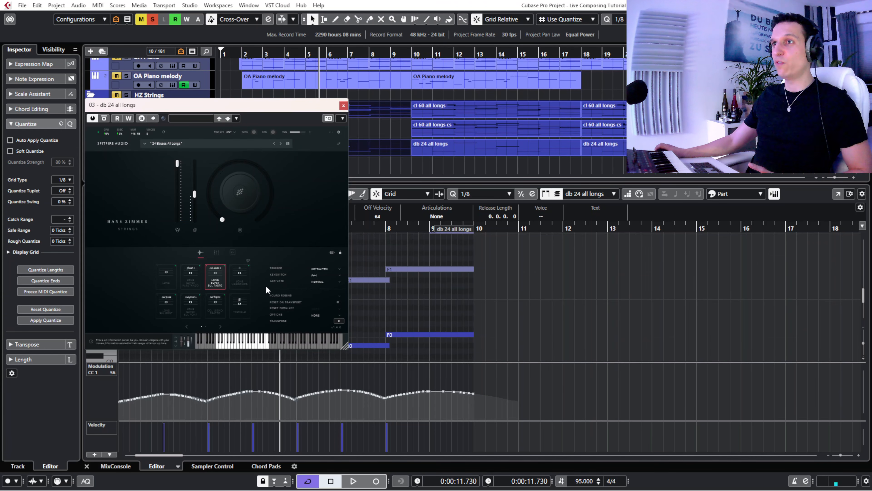
drag(345, 346, 381, 381)
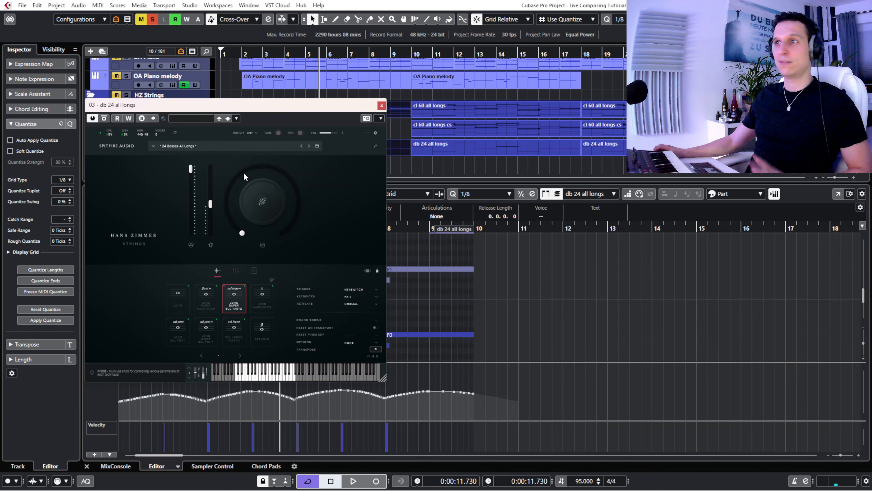
click(265, 206)
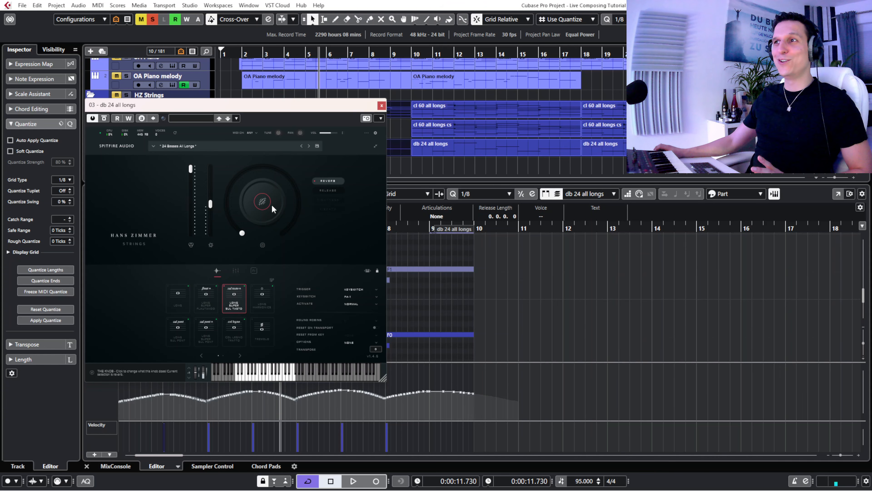
click(322, 189)
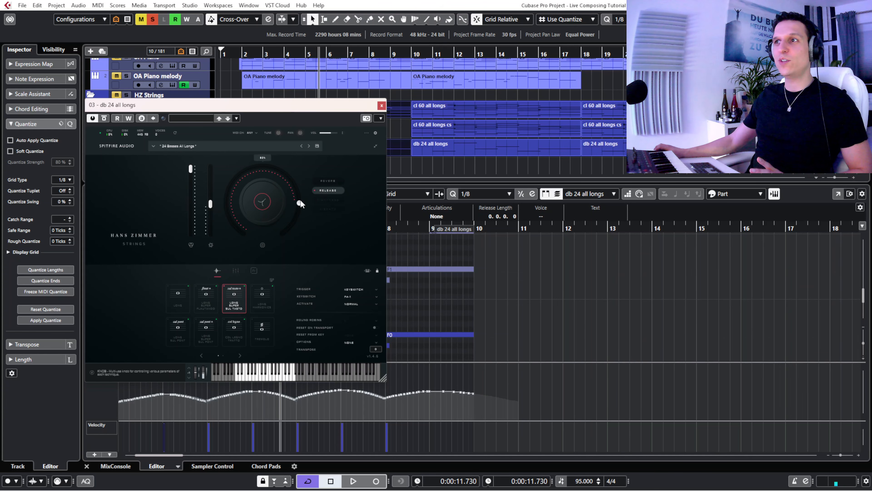
click(330, 180)
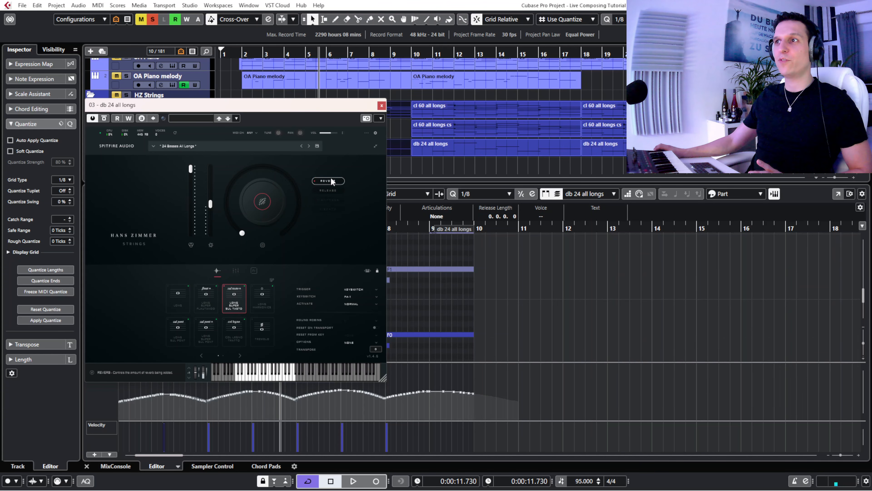
- Compare the microphone levels in the signal mixers of the db 24 all longs and cl 60 all longs instruments, closing each window
click(237, 270)
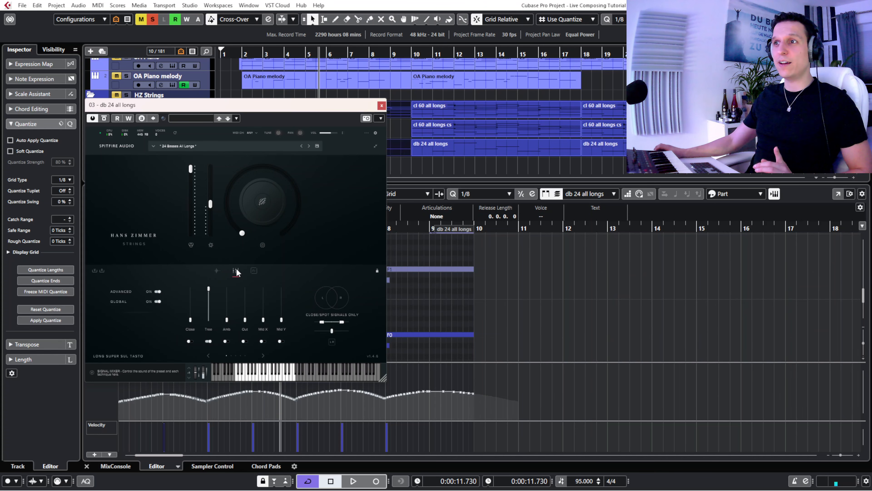
drag(214, 108, 457, 136)
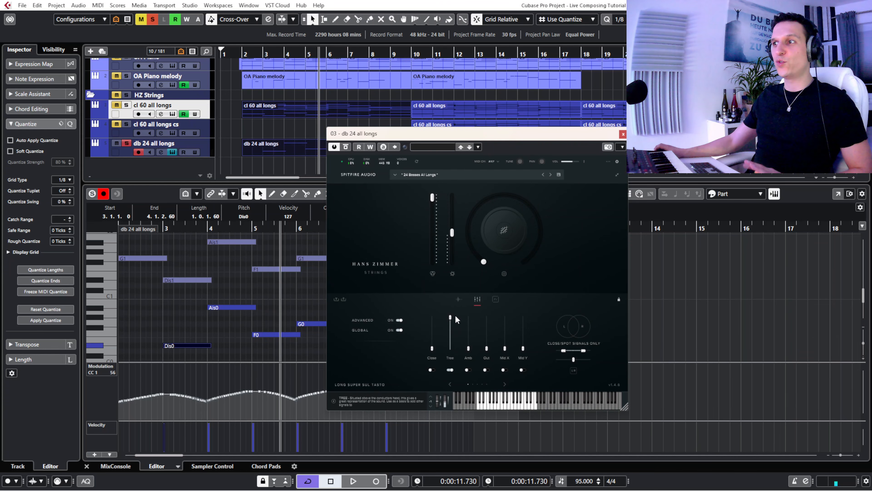
click(623, 135)
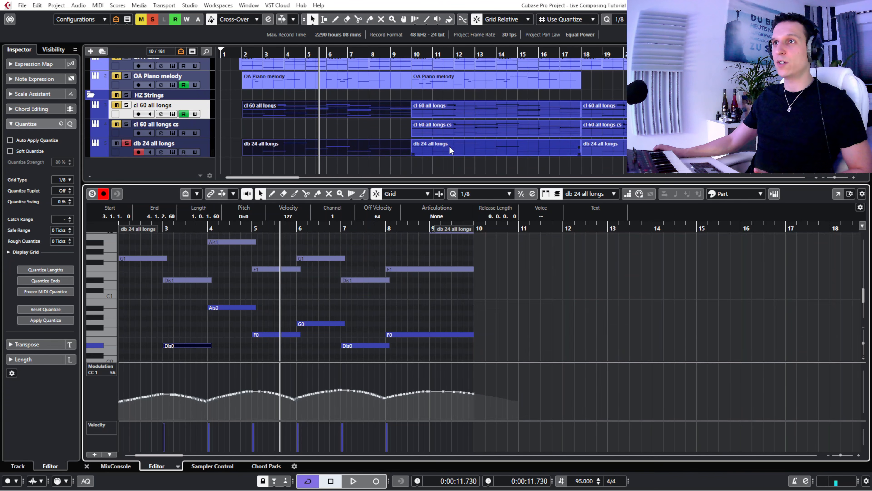
click(173, 114)
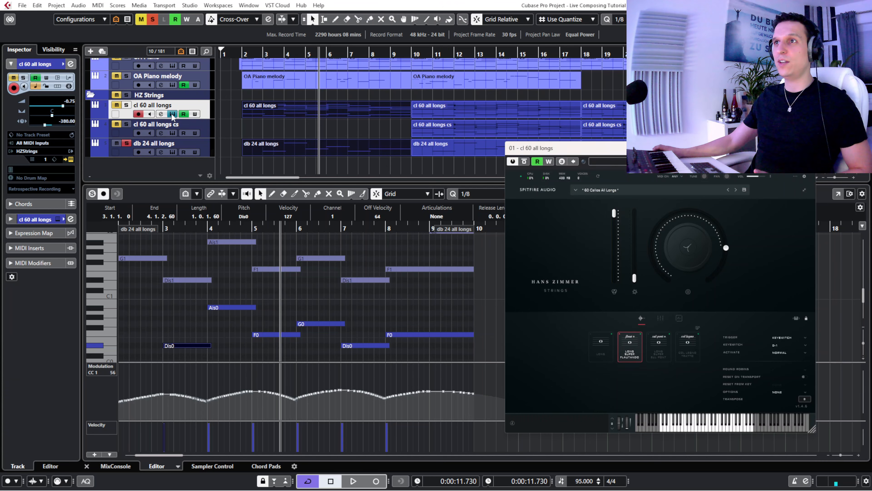
click(660, 318)
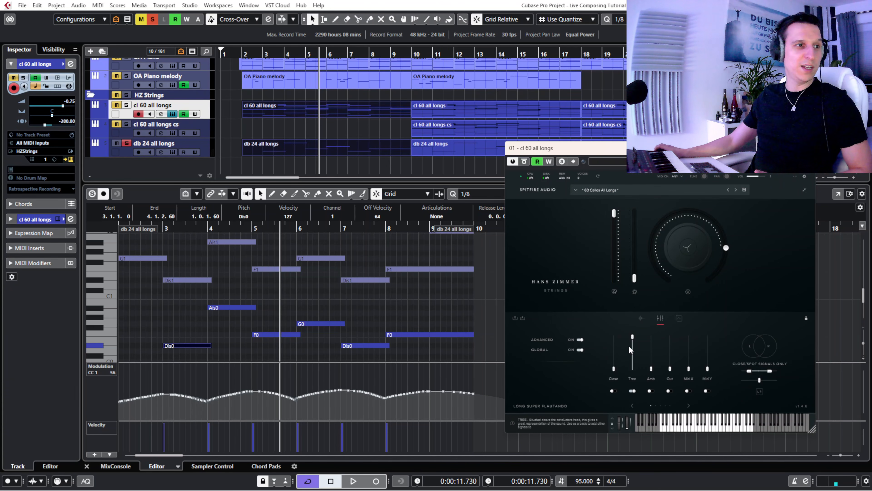
click(172, 113)
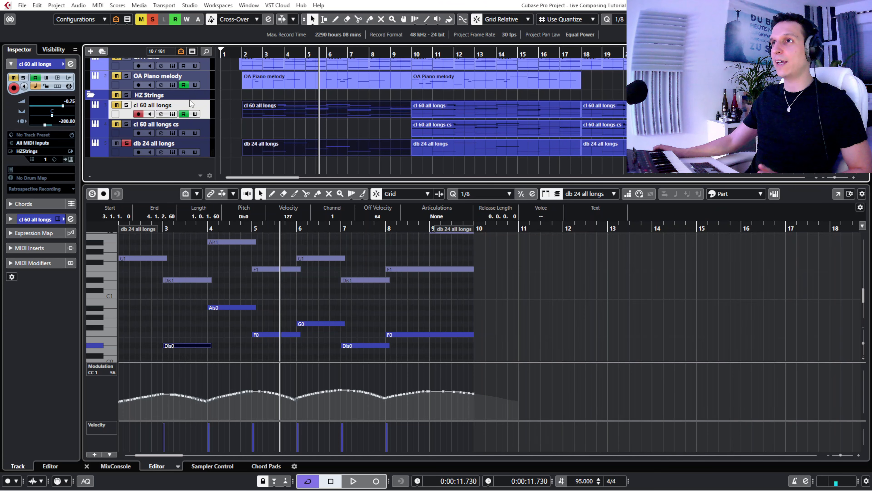
- Place the playhead just before bar 2 and solo the Piano & Harp folder together with both cello layers and db 24 all longs
click(126, 143)
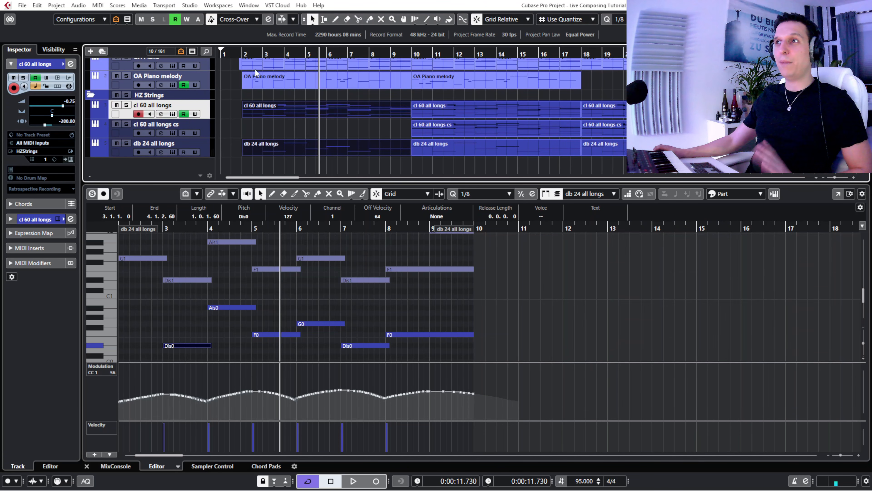
click(240, 54)
click(187, 327)
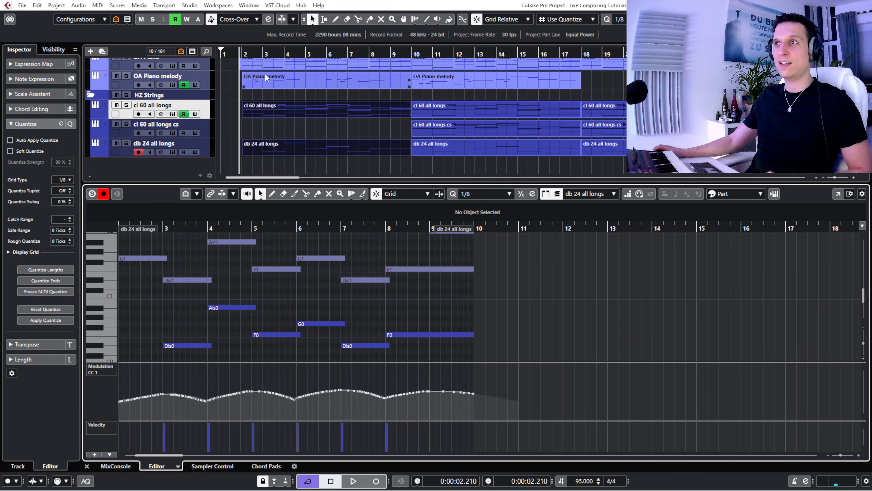
scroll(277, 127, up, 1)
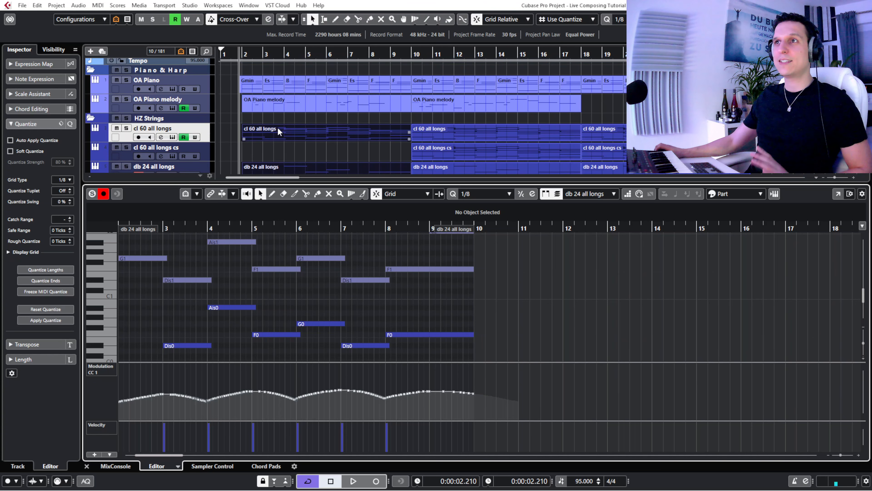
click(127, 70)
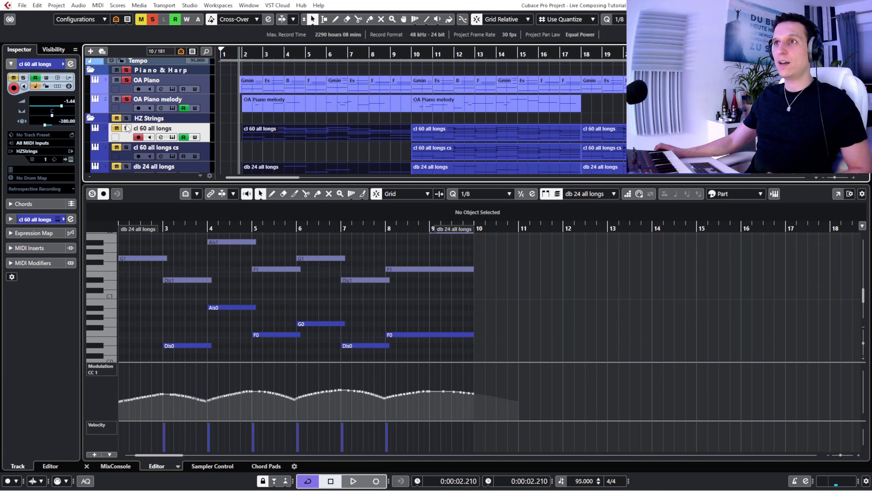
click(127, 128)
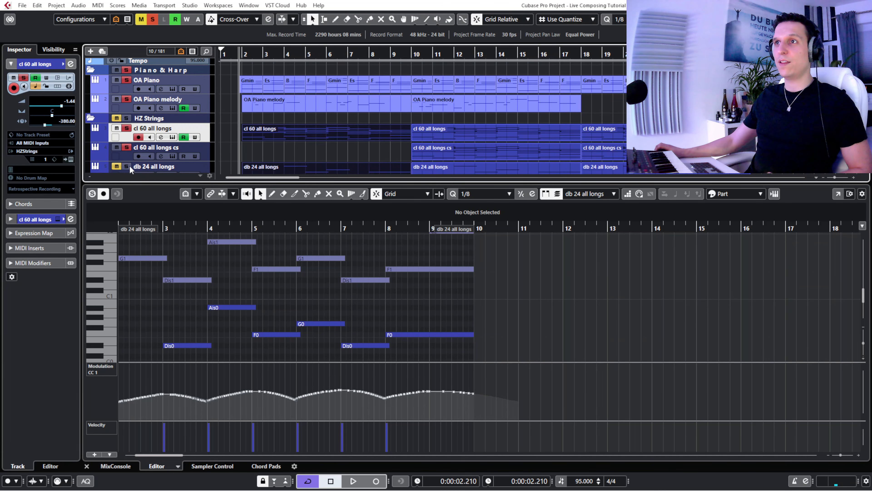
- Play the soloed piano and string layers from just before bar 2, muting and unmuting db 24 all longs to compare the sound without basses
key(space)
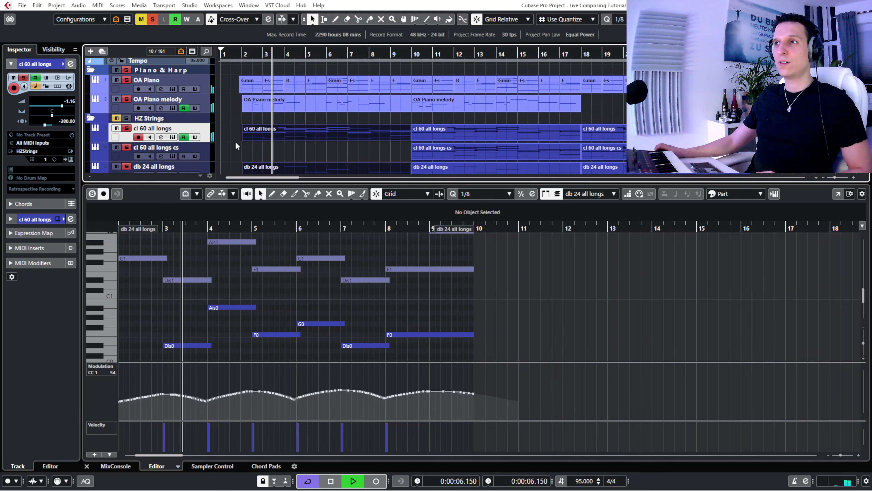
scroll(255, 155, down, 1)
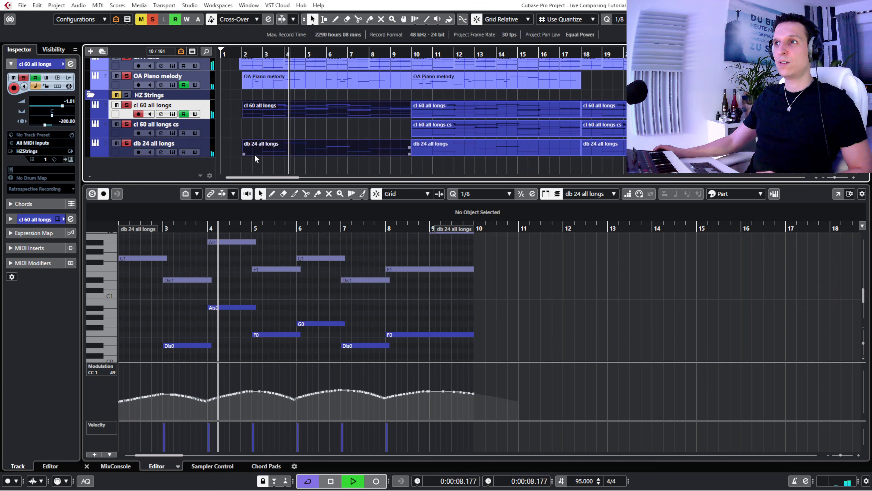
click(117, 141)
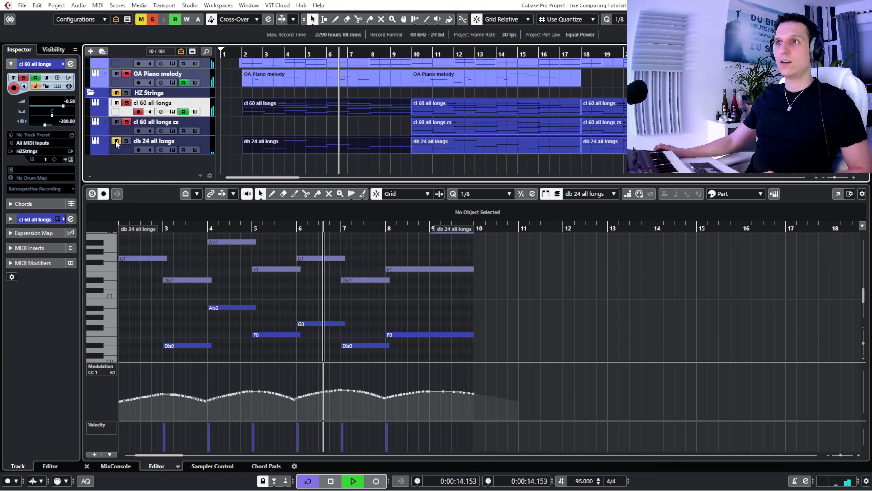
click(116, 142)
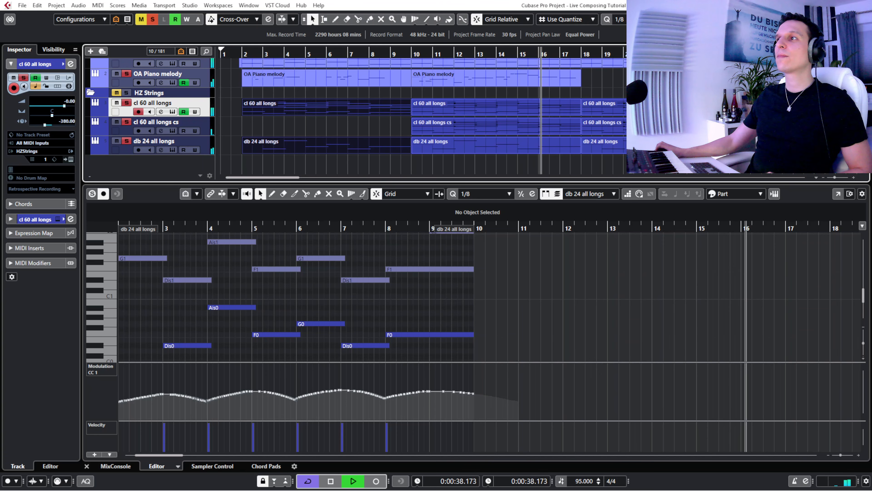
- Select both OA Piano melody events to examine their notes together in the Key Editor, and place the playhead in bar 5
scroll(423, 116, up, 1)
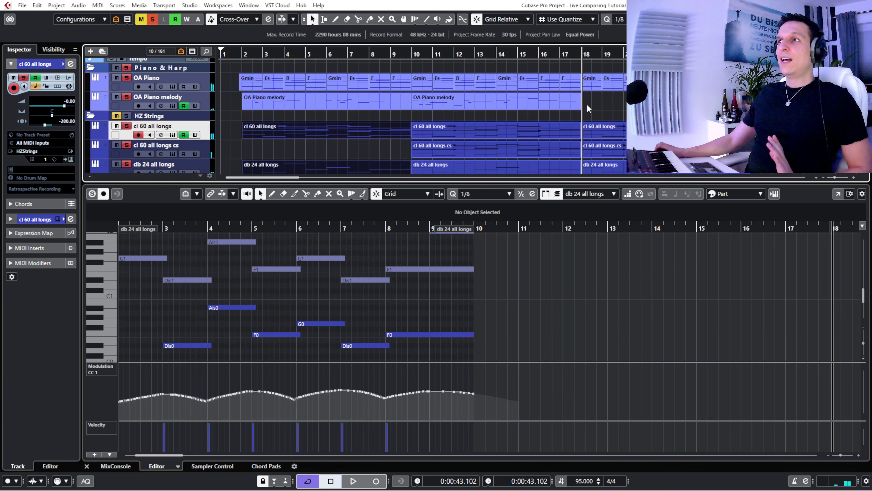
drag(595, 100, 327, 99)
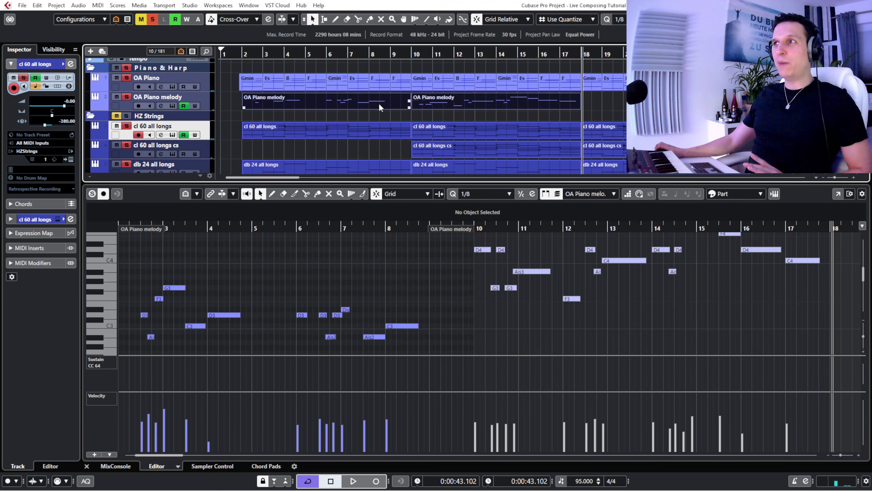
drag(280, 227, 281, 223)
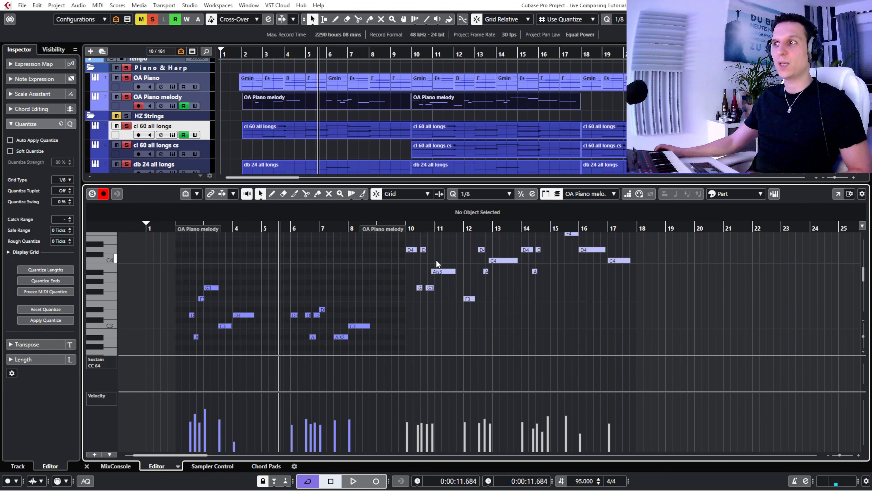
- Examine the second OA Piano melody event together with the OA Piano chords from bar 10 in the Key Editor, and close the editor
click(442, 255)
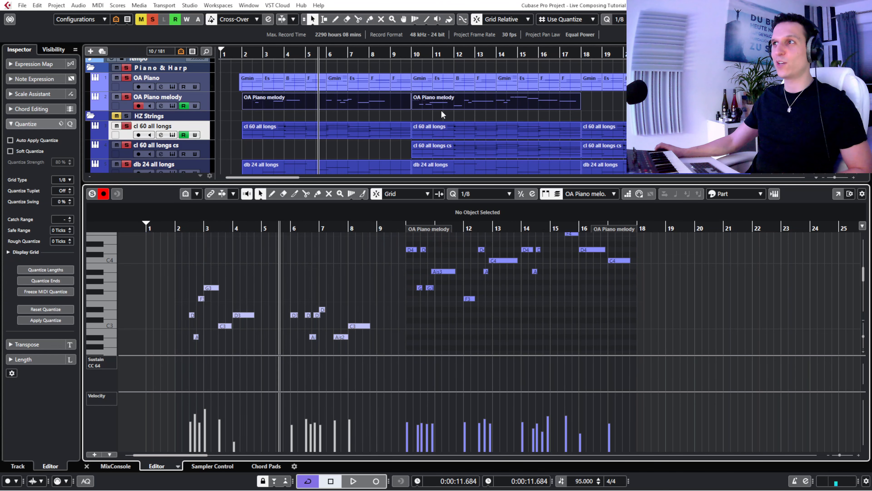
drag(418, 65, 574, 83)
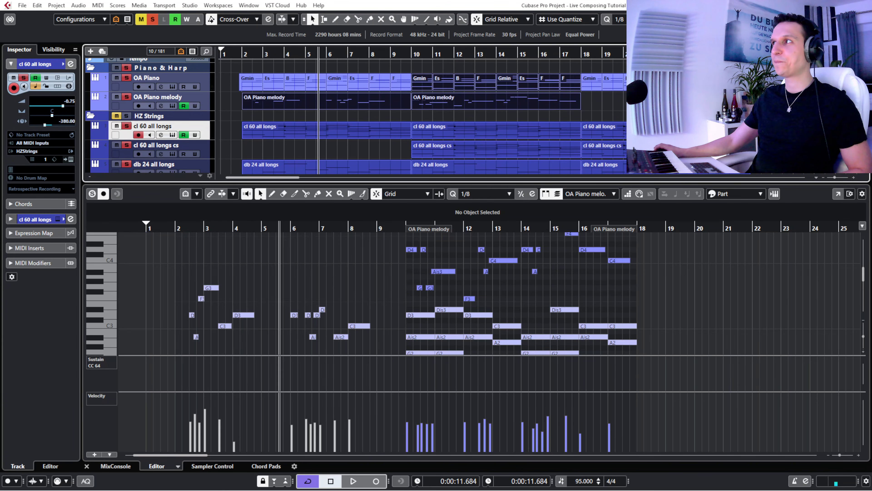
key(Return)
click(744, 252)
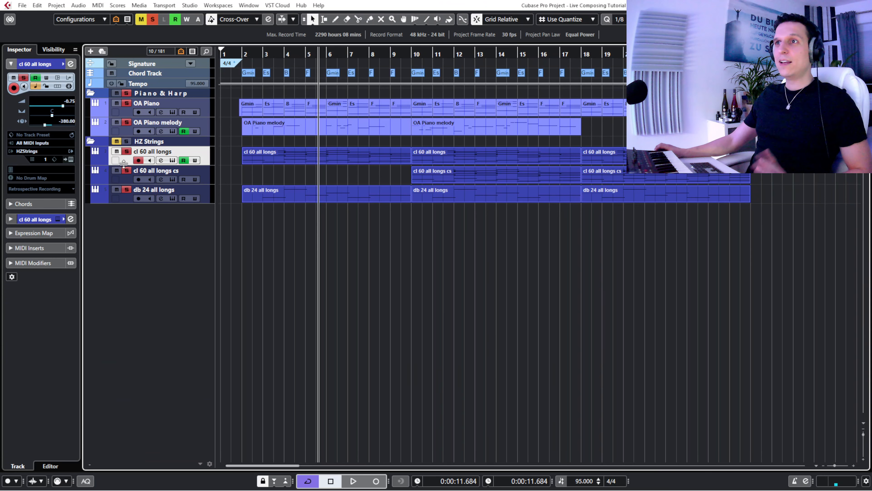
- Show the vla 20 wide all longs track in the project and solo only that track
click(46, 50)
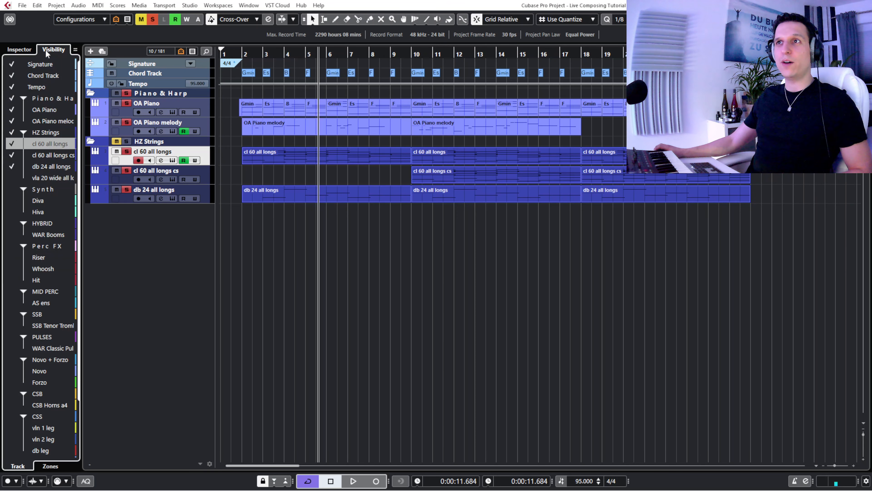
click(12, 178)
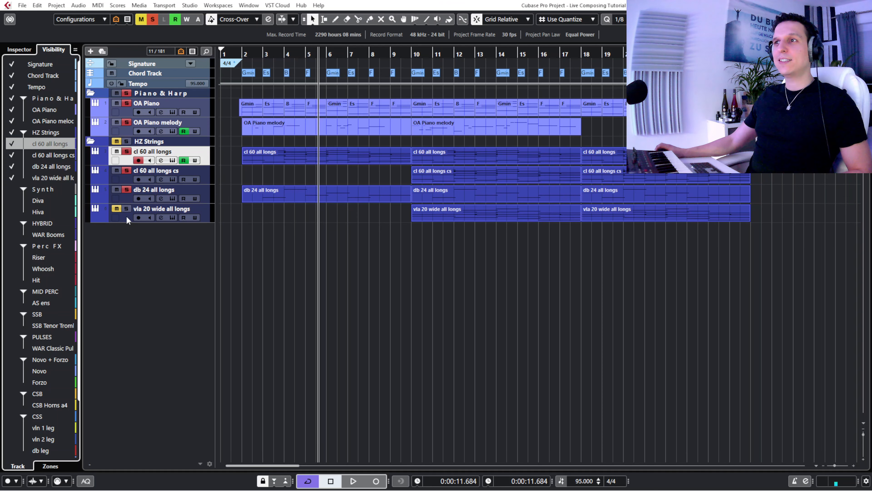
click(116, 208)
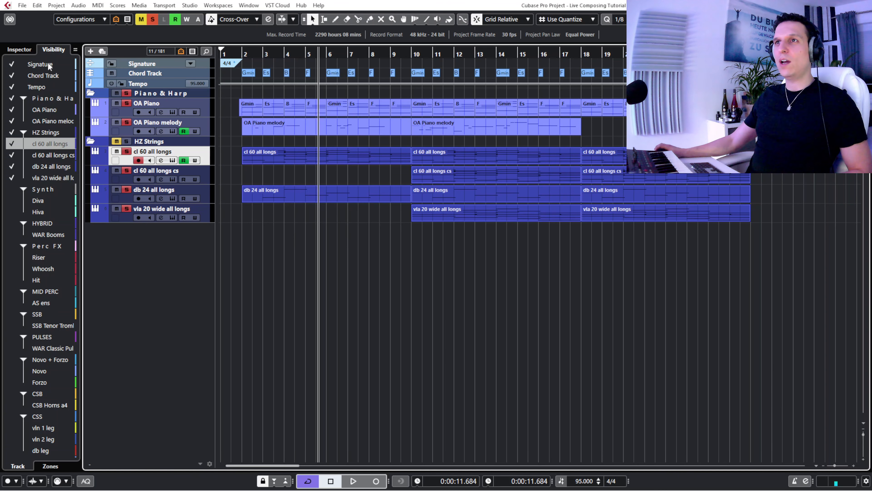
click(19, 50)
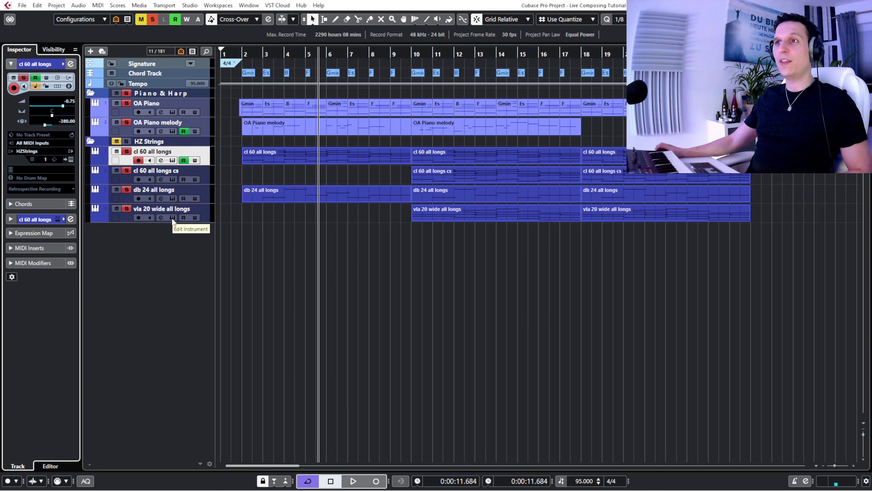
click(155, 19)
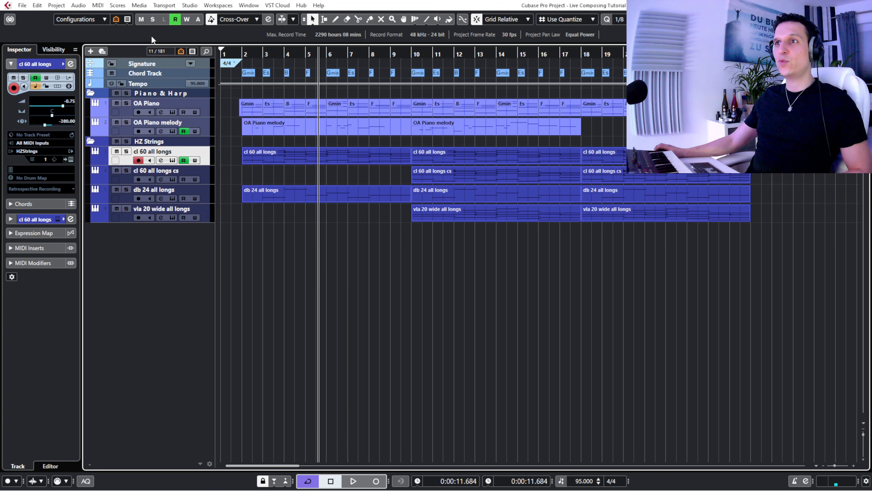
click(126, 209)
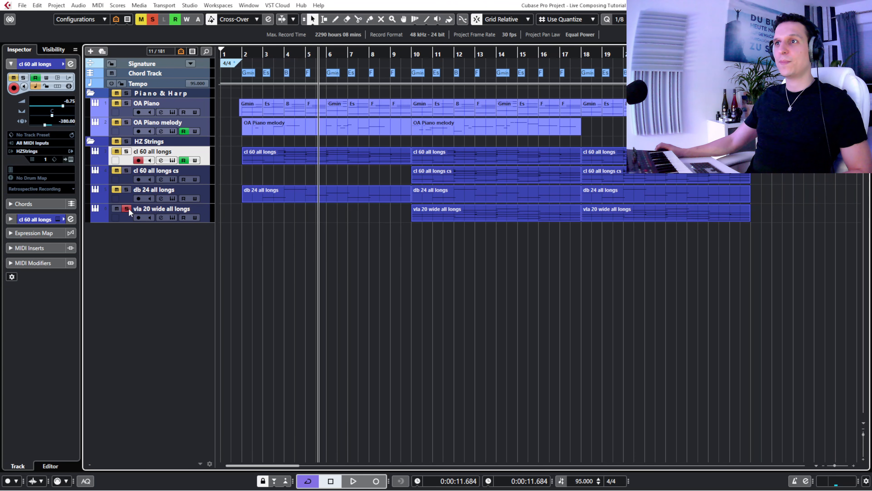
- Examine the articulations, signal mixer and Release control of the vla 20 wide all longs instrument, and close its window
click(172, 217)
drag(401, 282, 463, 348)
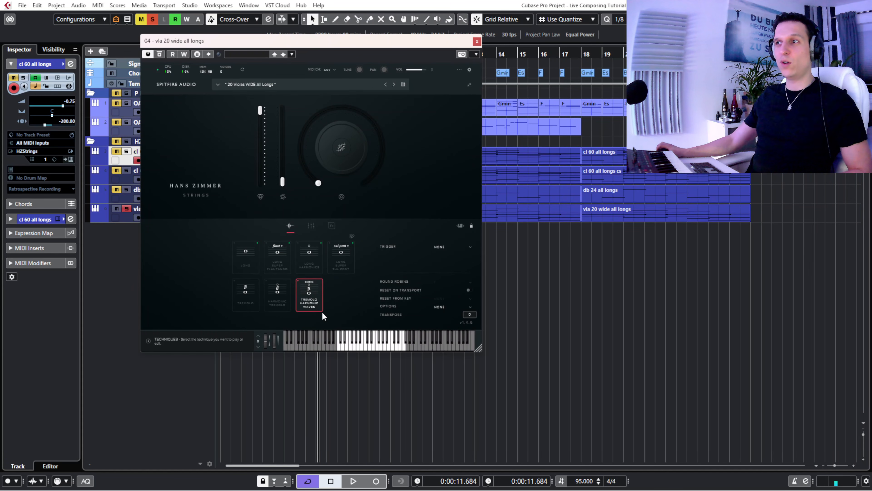
drag(269, 44, 185, 127)
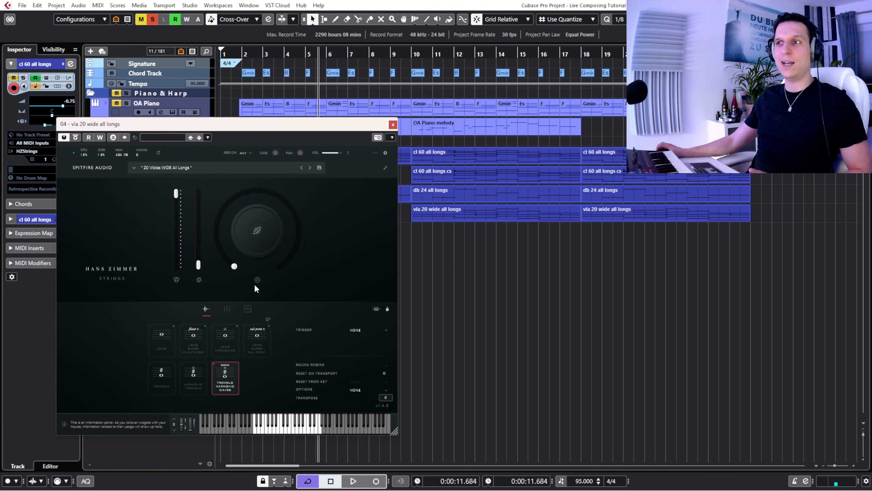
click(226, 308)
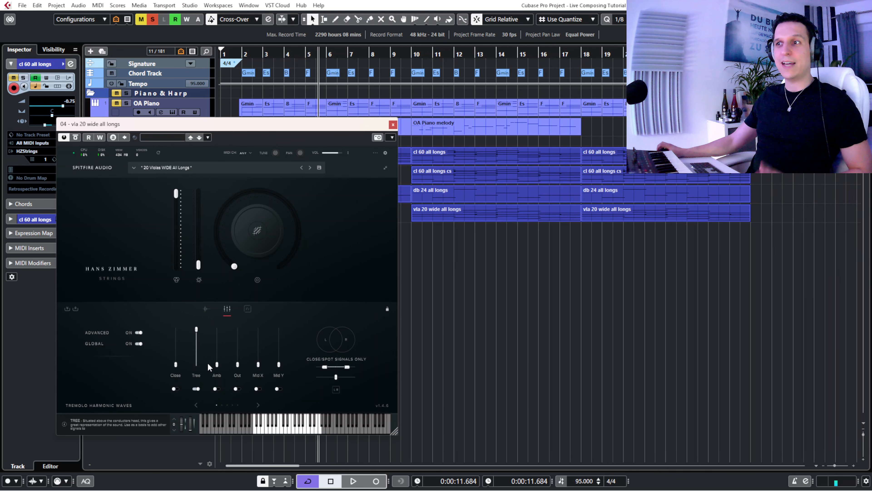
click(205, 309)
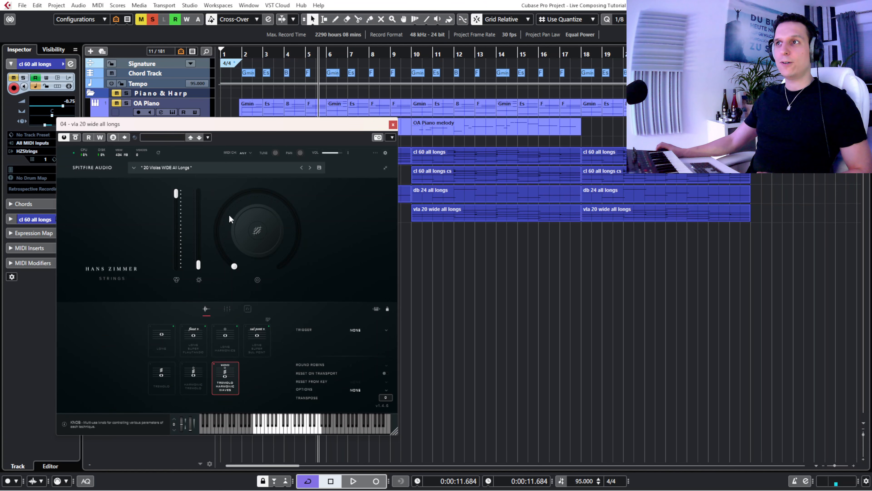
mouse_move(254, 221)
click(322, 219)
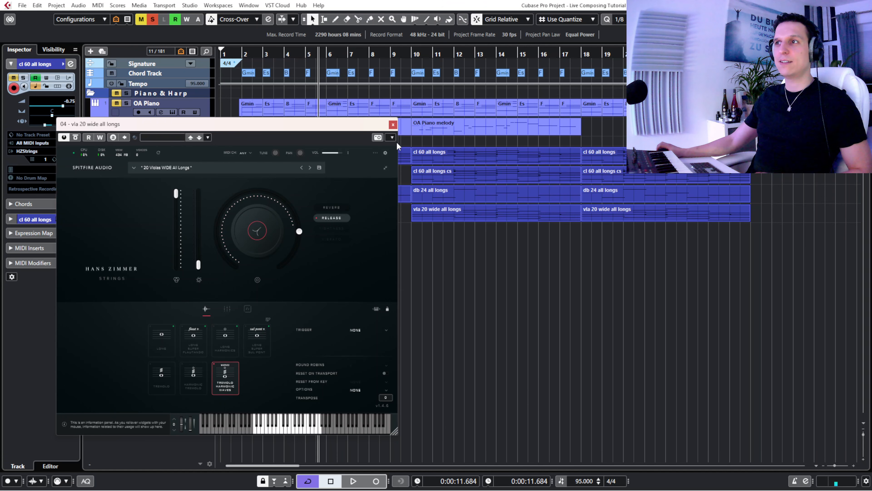
click(392, 125)
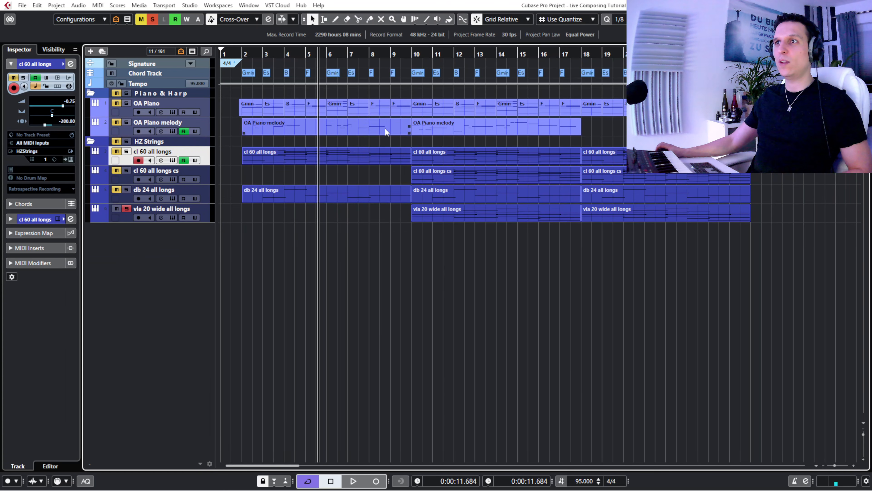
- Play the soloed violas from bar 9 and examine both vla 20 wide all longs events and their modulation curve in the Key Editor
click(405, 53)
key(space)
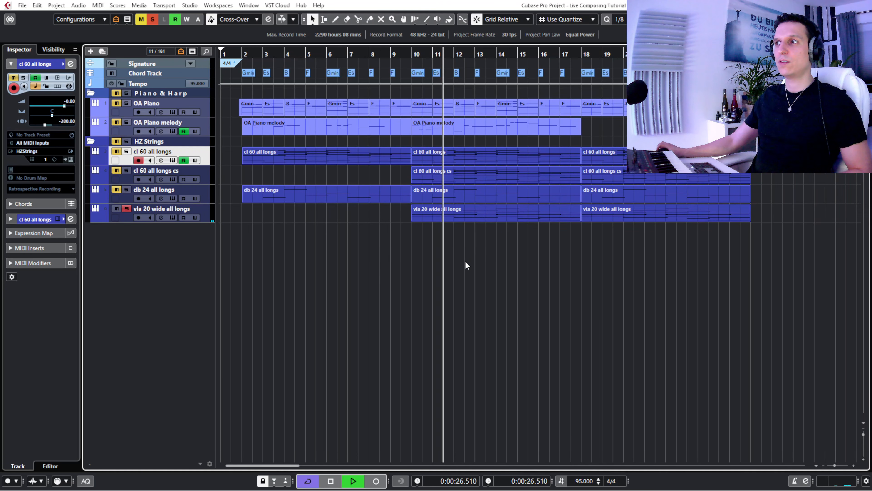
drag(465, 261, 605, 213)
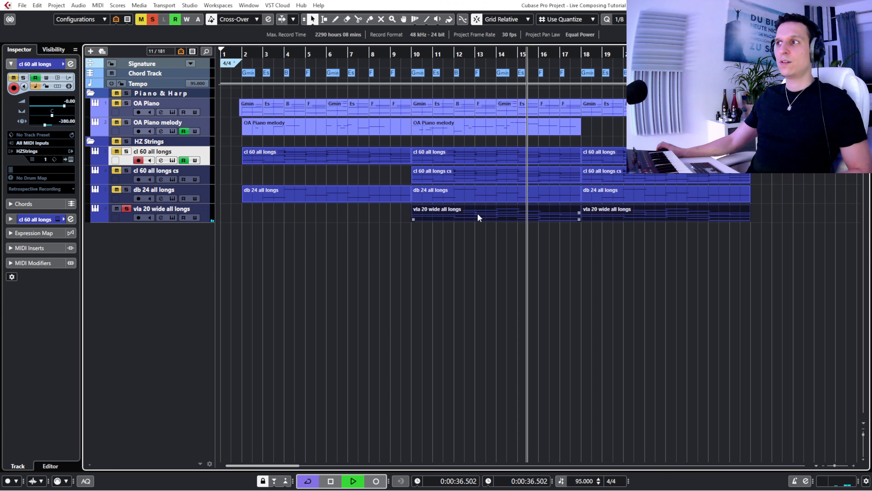
double_click(477, 212)
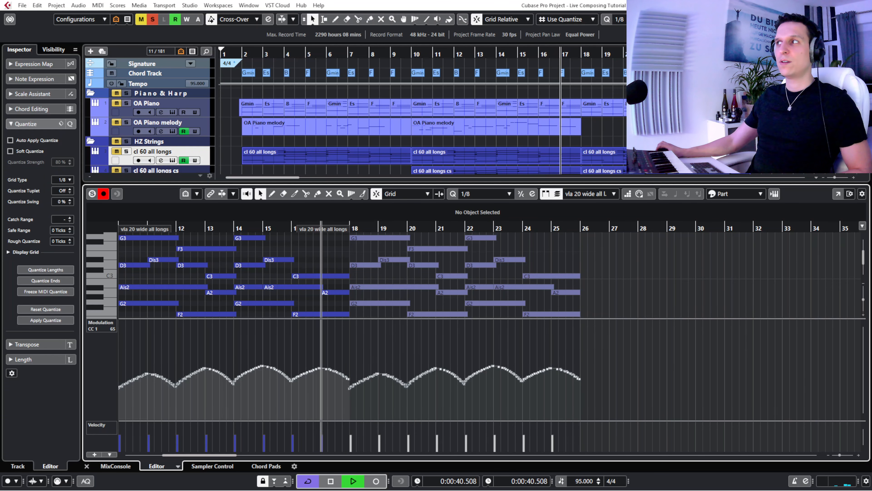
click(838, 20)
key(space)
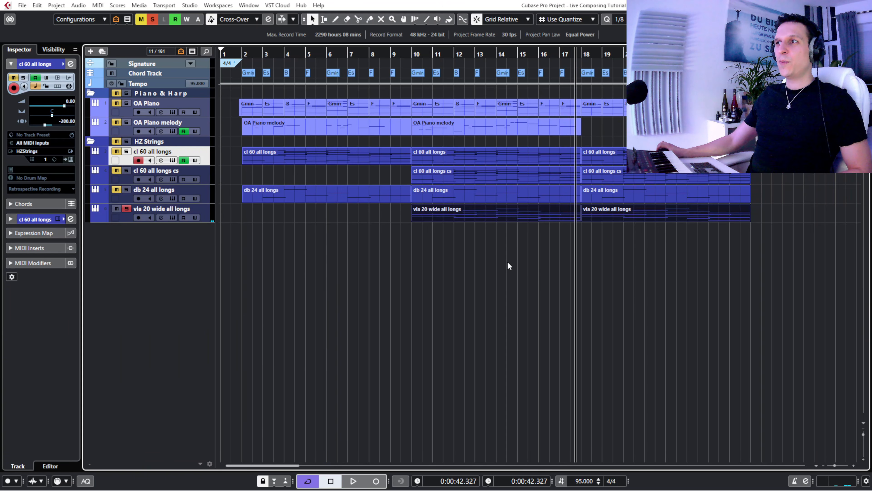
click(482, 262)
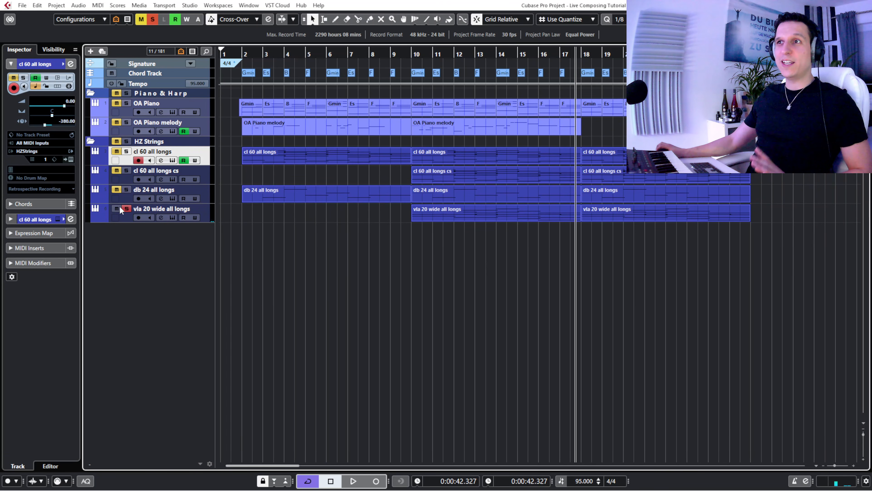
- Clear all solos and play the piano and string layers from just before bar 8 into bar 10
click(127, 208)
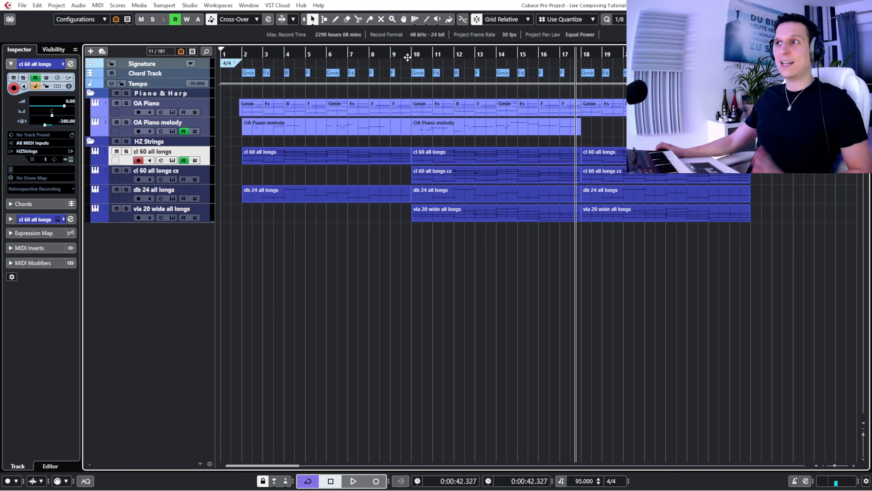
drag(396, 55, 386, 54)
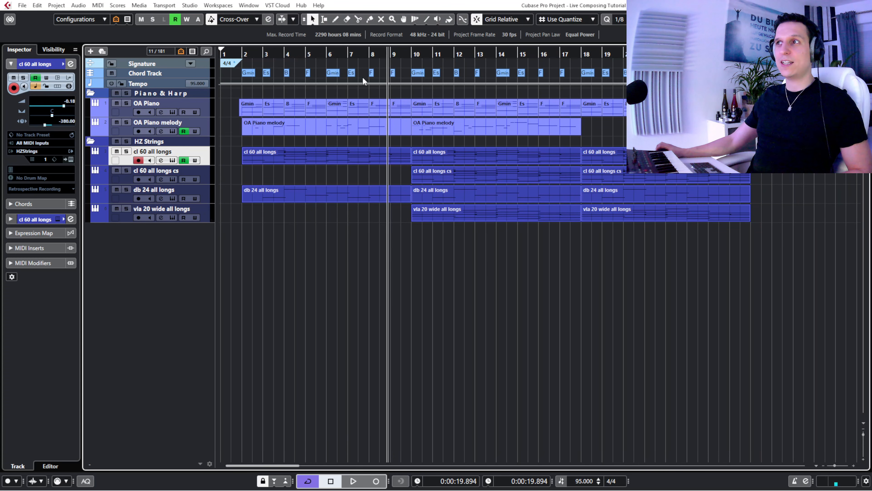
drag(363, 51, 364, 53)
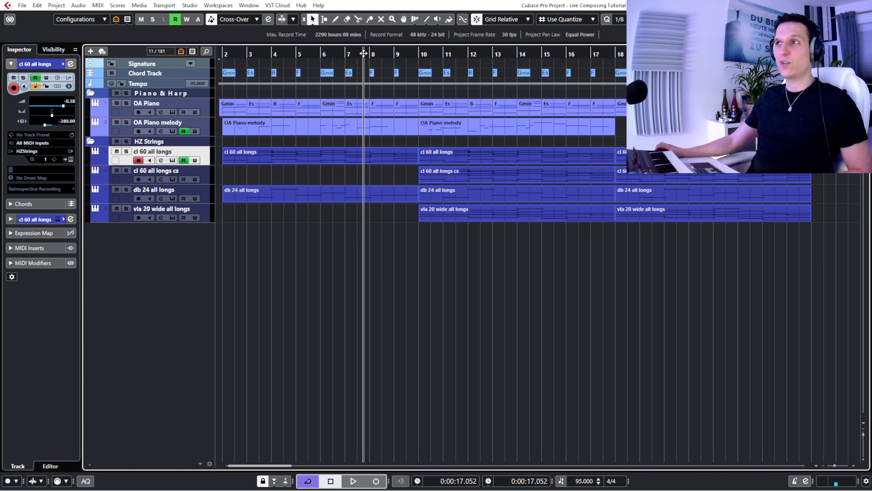
key(space)
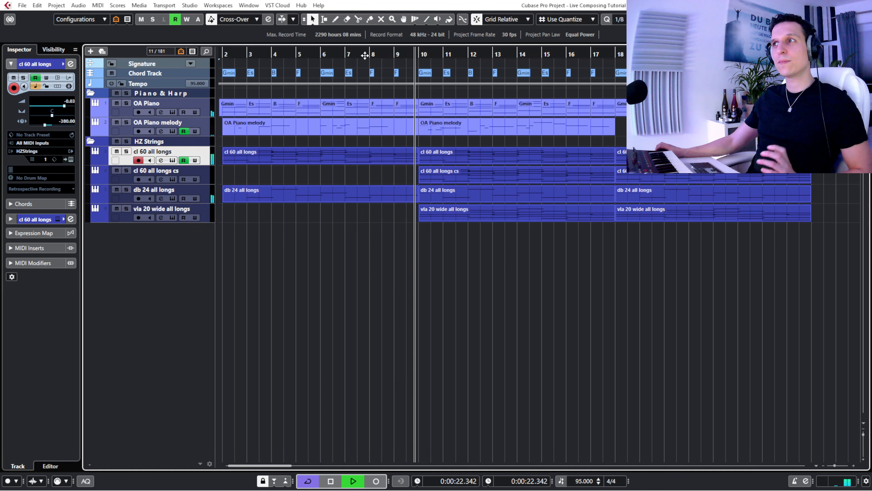
key(space)
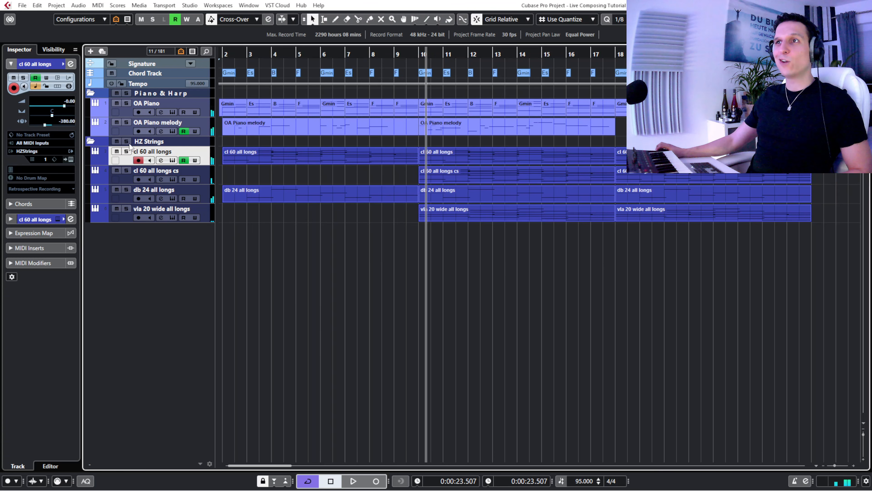
- Solo the HZ Strings folder and play it from just before bar 9, muting and unmuting vla 20 wide all longs to compare the sound
click(126, 142)
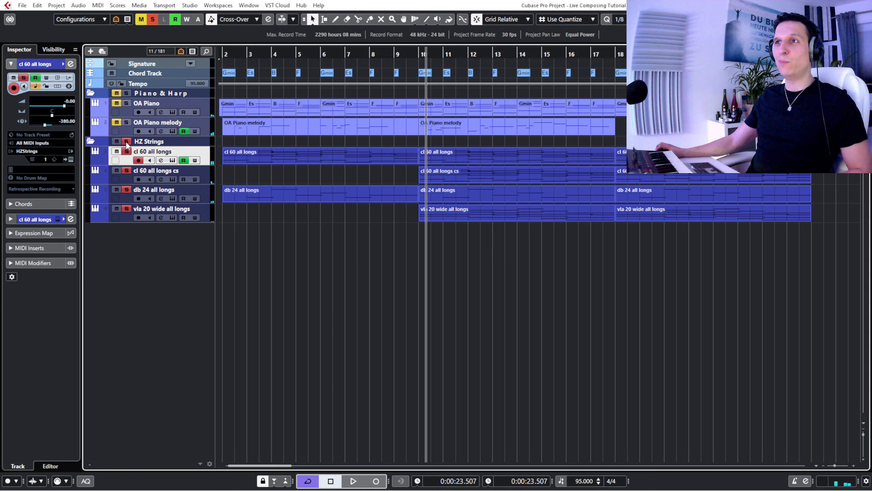
click(399, 57)
drag(399, 57, 391, 59)
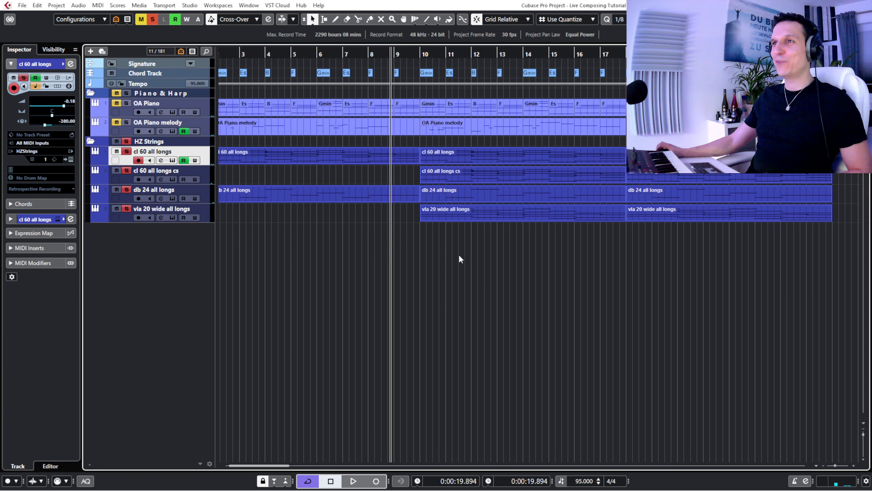
key(space)
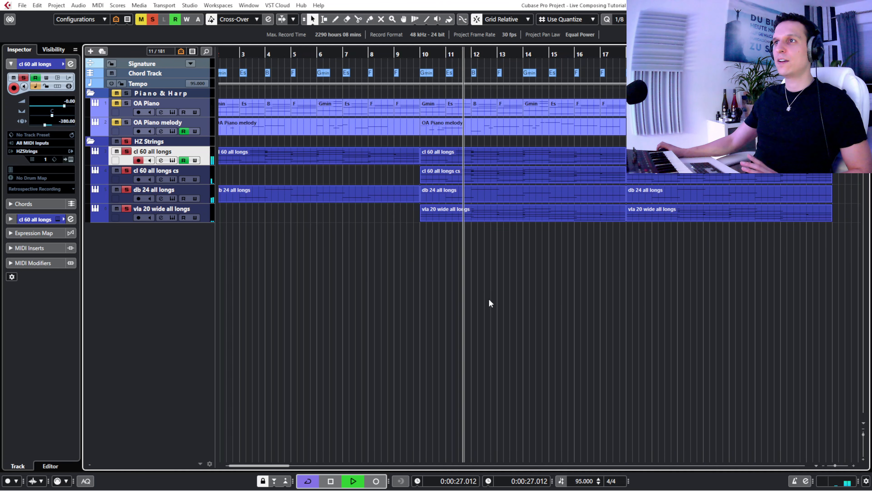
click(116, 209)
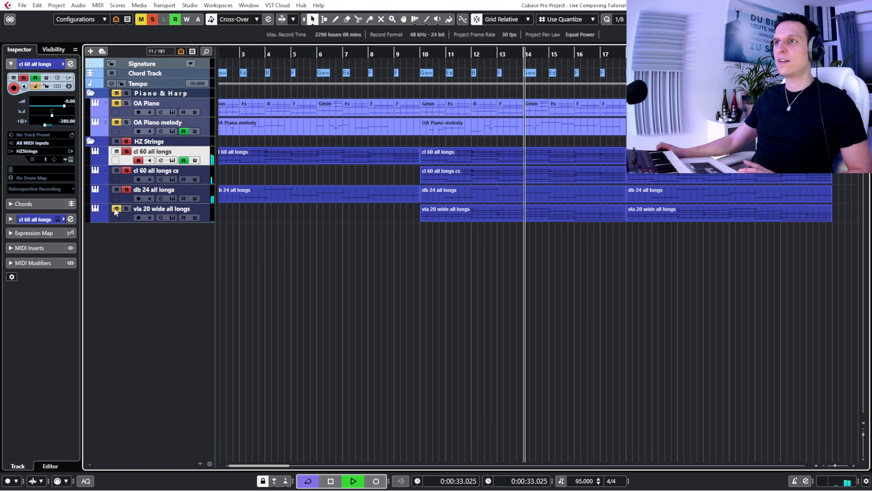
click(116, 208)
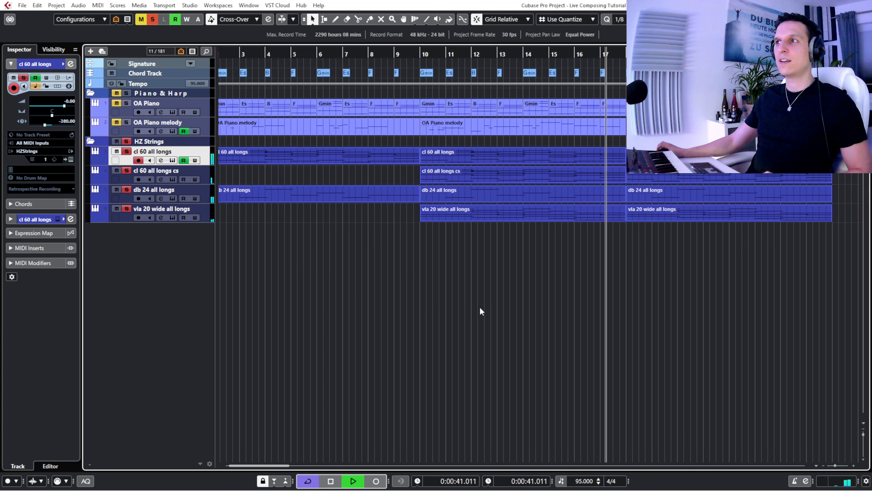
key(space)
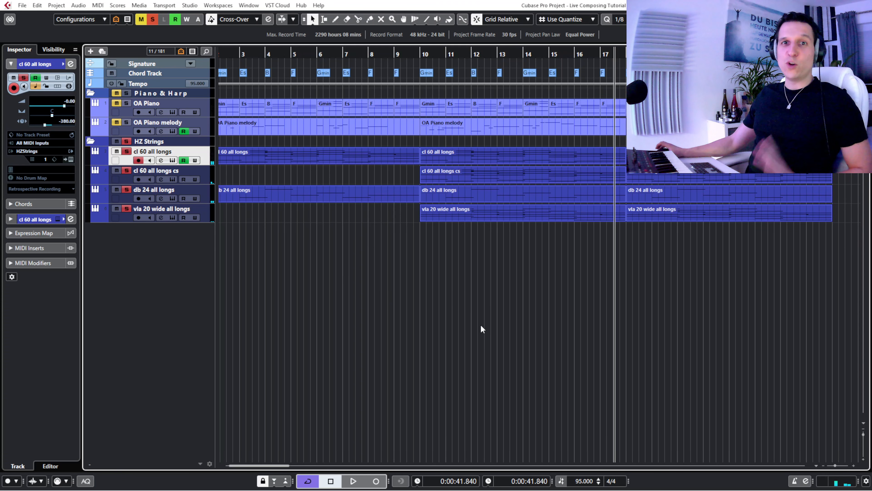
click(366, 133)
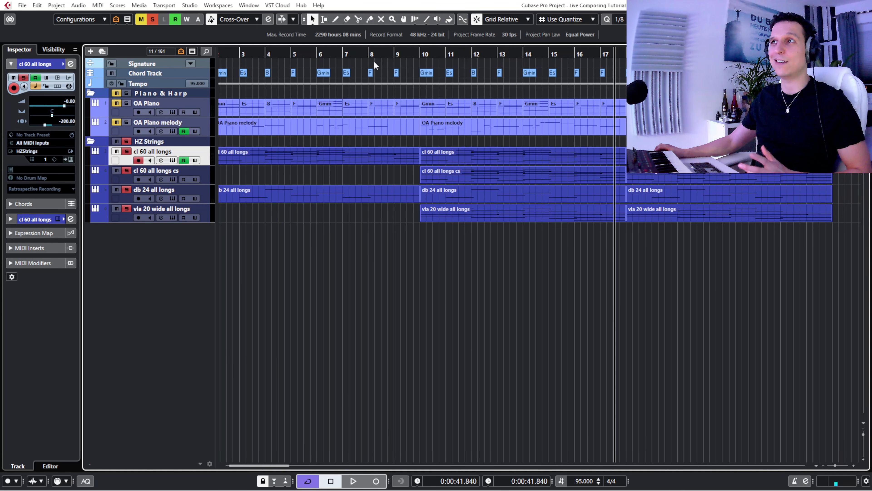
- Place the playhead just before bar 2 and solo the Piano & Harp folder together with HZ Strings, with the track visibility list shown
drag(370, 54, 263, 56)
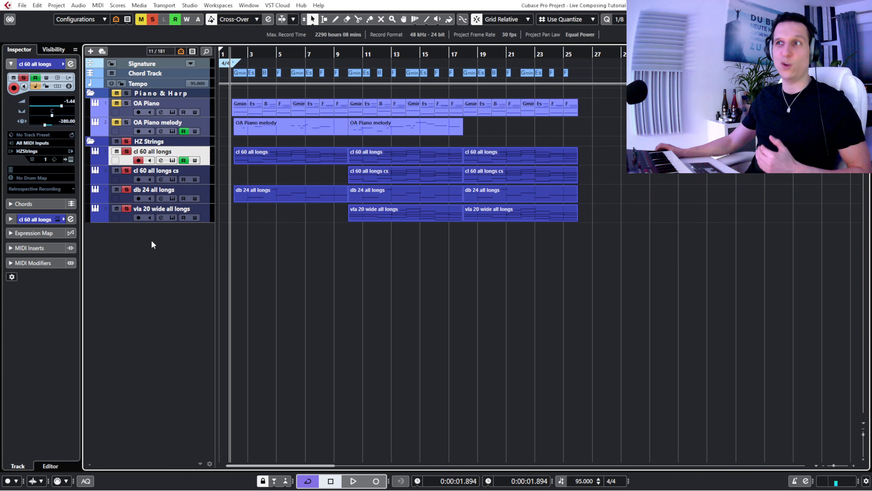
click(130, 218)
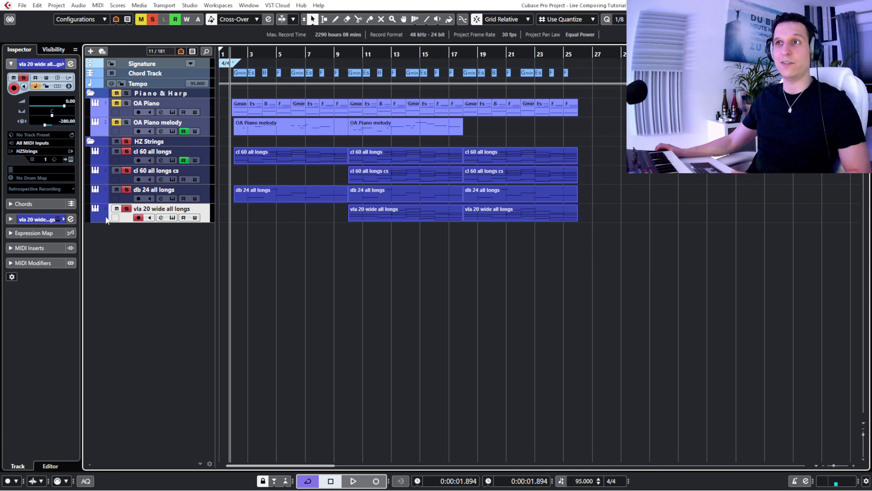
click(50, 48)
click(117, 93)
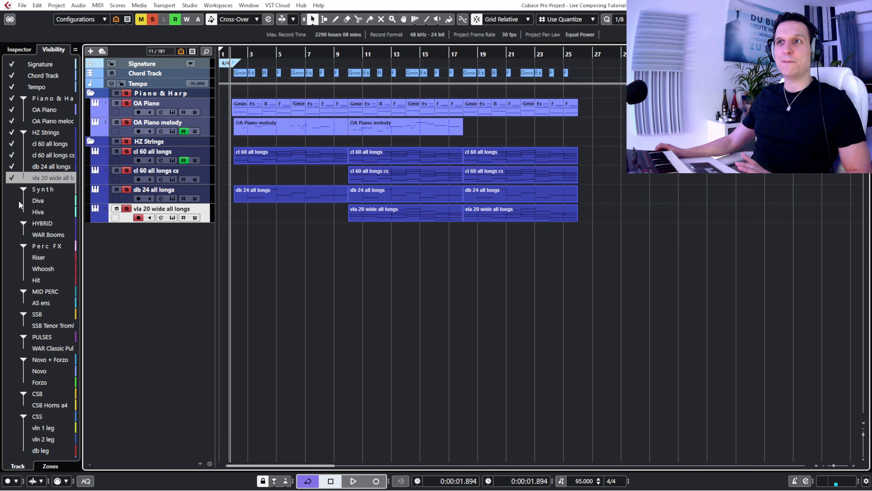
- Show the Diva track in the project, solo its Synth folder along with the piano and strings, and enlarge the track
click(19, 202)
click(12, 200)
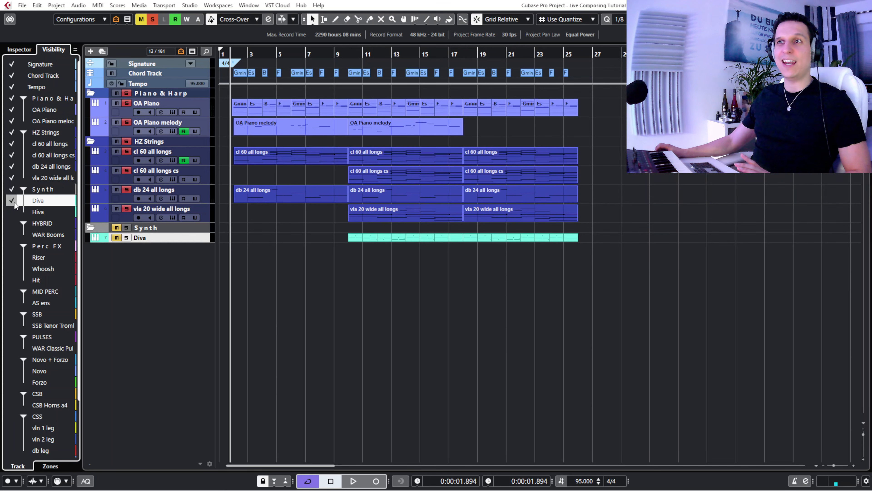
click(20, 49)
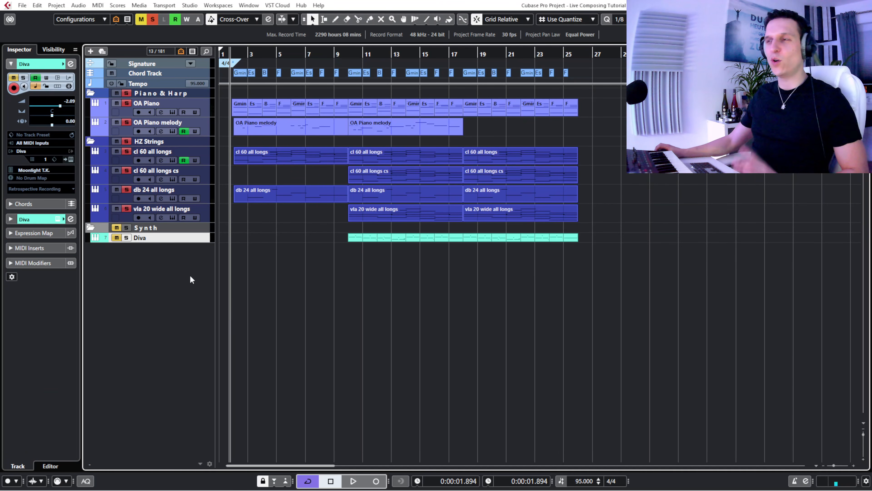
click(117, 228)
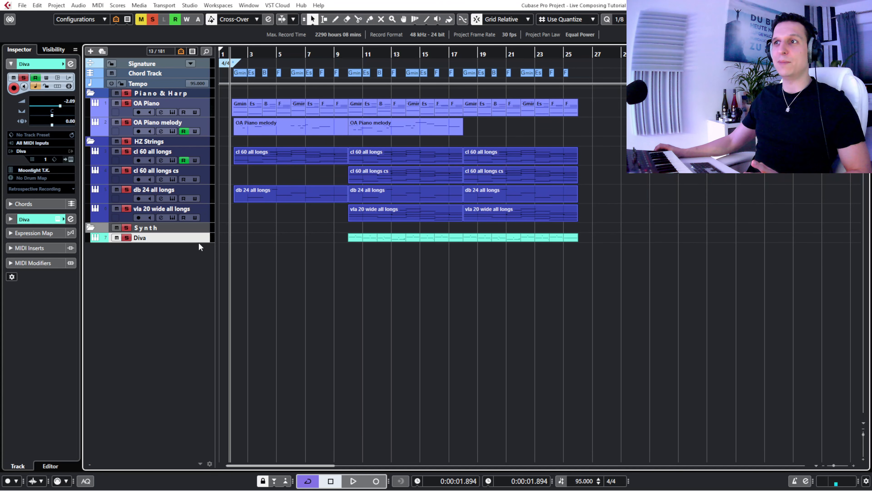
drag(200, 244, 201, 250)
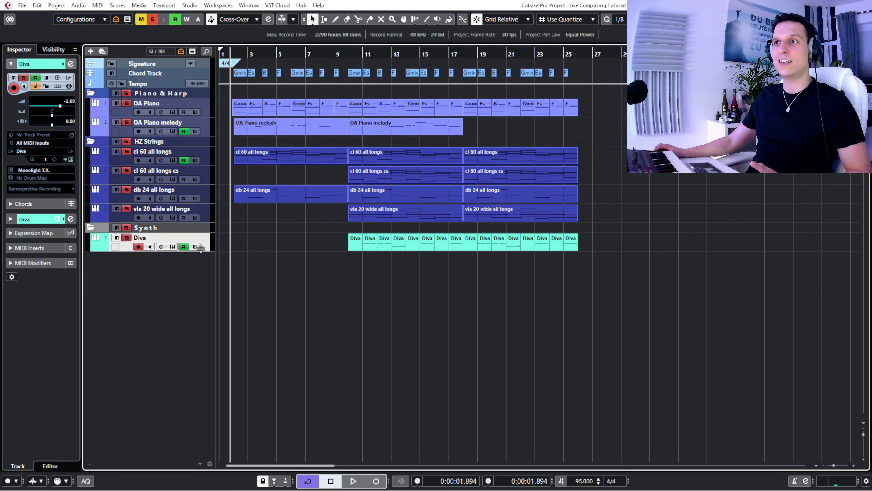
- Clear all solos, solo only Diva and play it from just before bar 10
drag(347, 55, 340, 74)
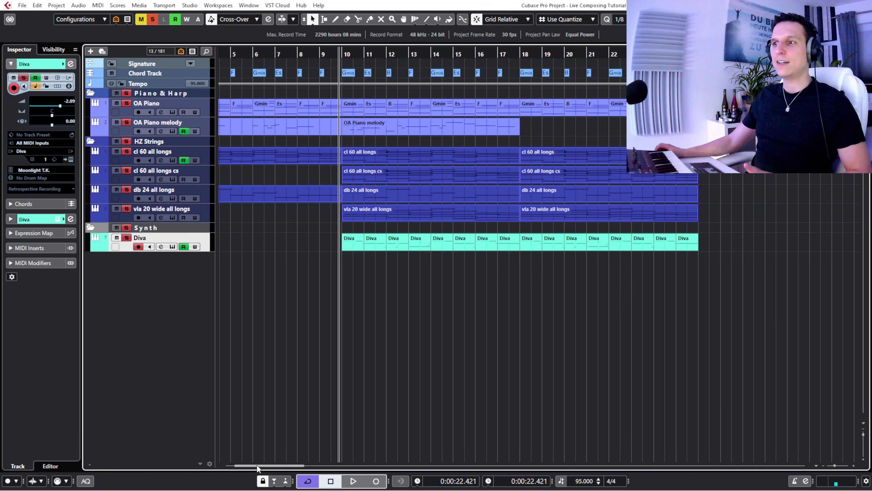
drag(256, 464, 231, 465)
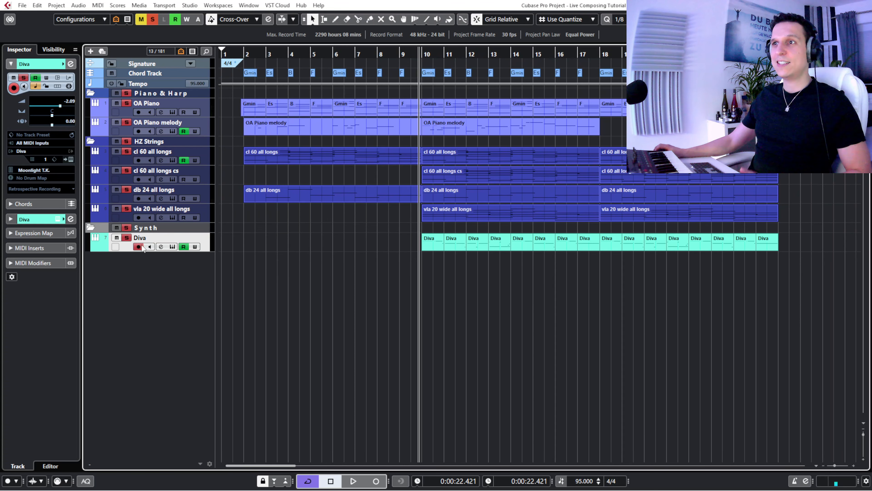
click(153, 20)
click(126, 237)
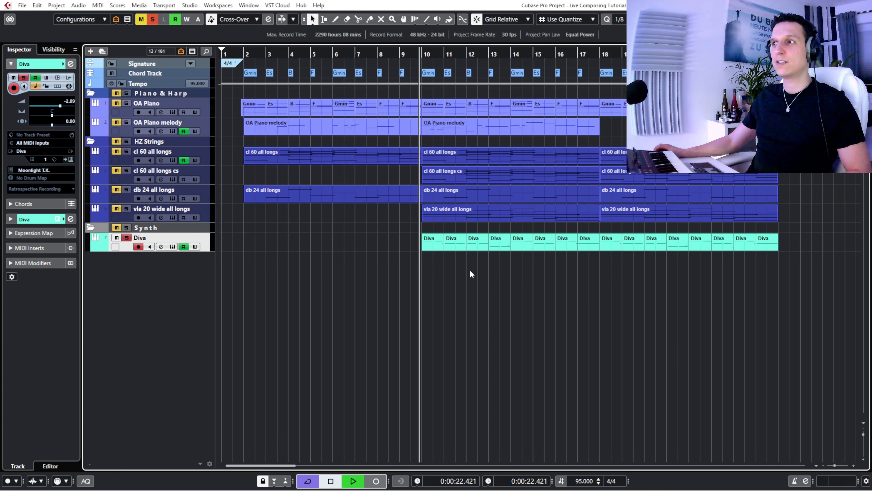
- Examine the Diva events of bars 10 to 17 in the Key Editor, close it and stop playback
drag(405, 239, 564, 258)
double_click(435, 245)
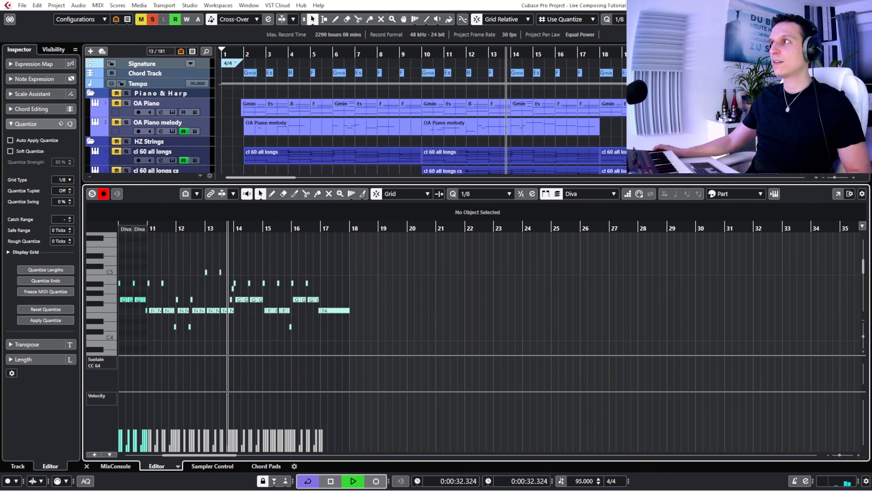
click(87, 467)
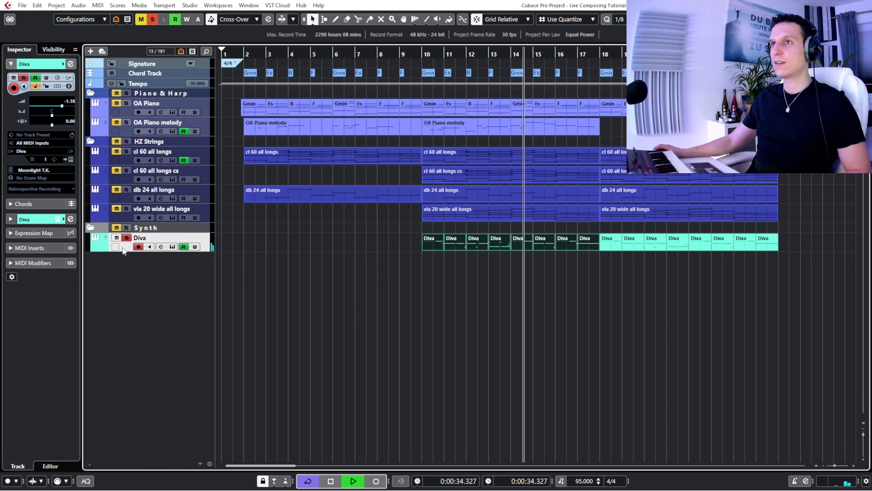
key(space)
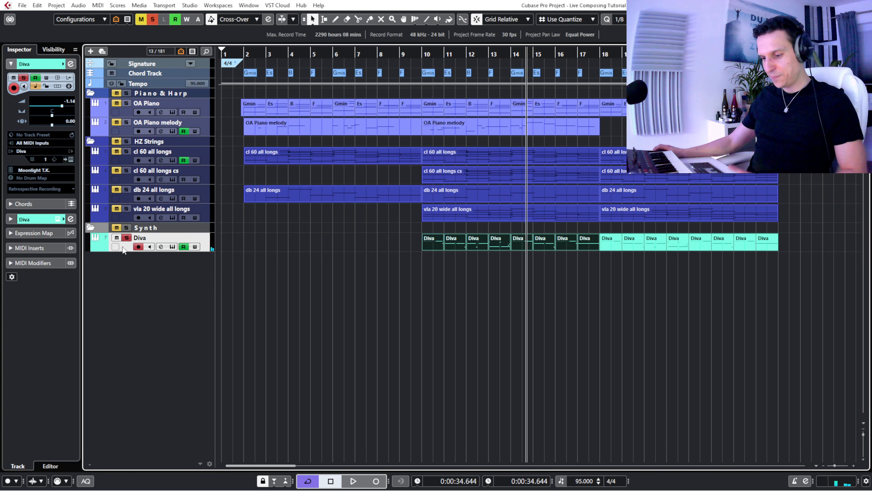
- Inspect the Moonlight T patch in the Diva synth while playing the part from bar 10, then close the instrument
click(116, 246)
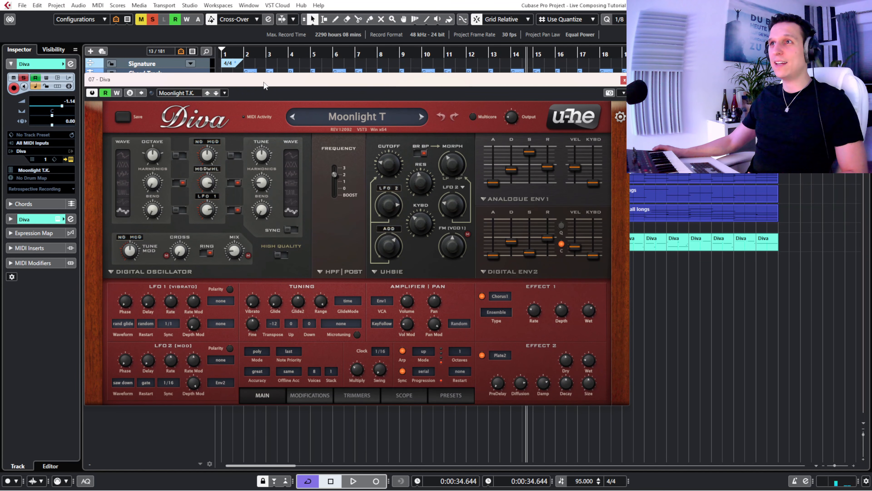
drag(267, 88, 254, 137)
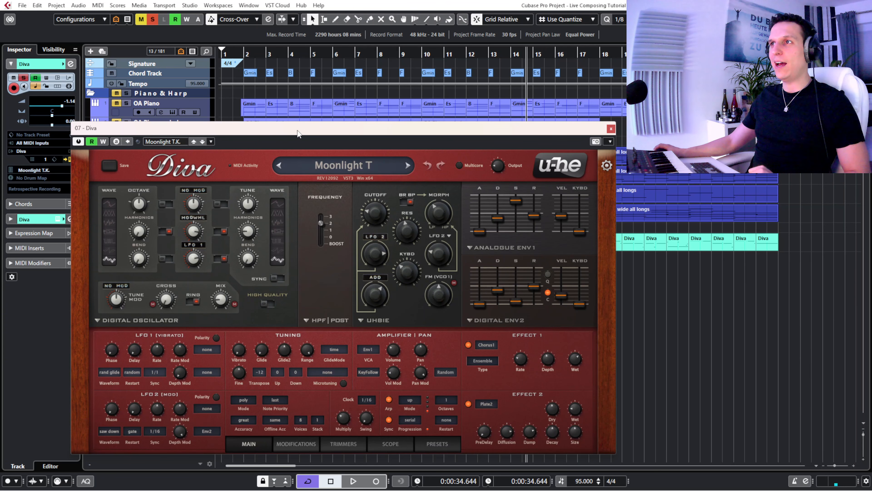
mouse_move(300, 132)
mouse_down()
mouse_move(496, 140)
mouse_move(469, 126)
mouse_move(304, 133)
mouse_up()
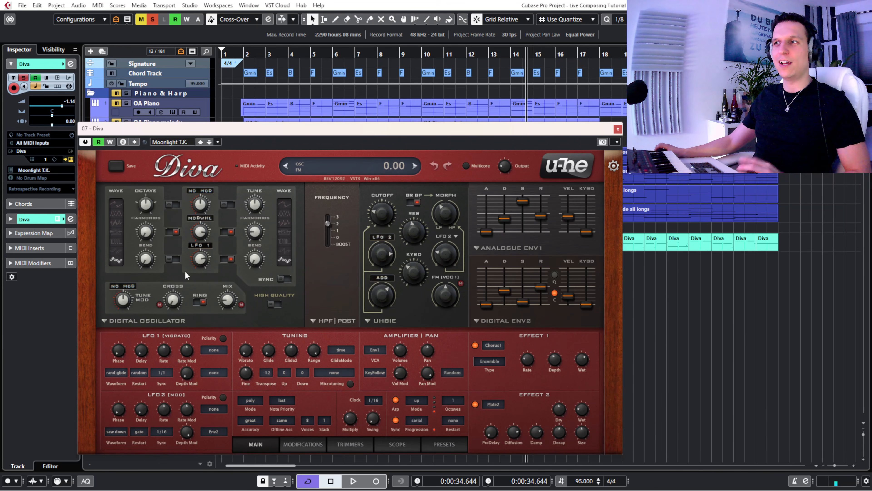
drag(288, 133, 551, 145)
drag(228, 52, 266, 76)
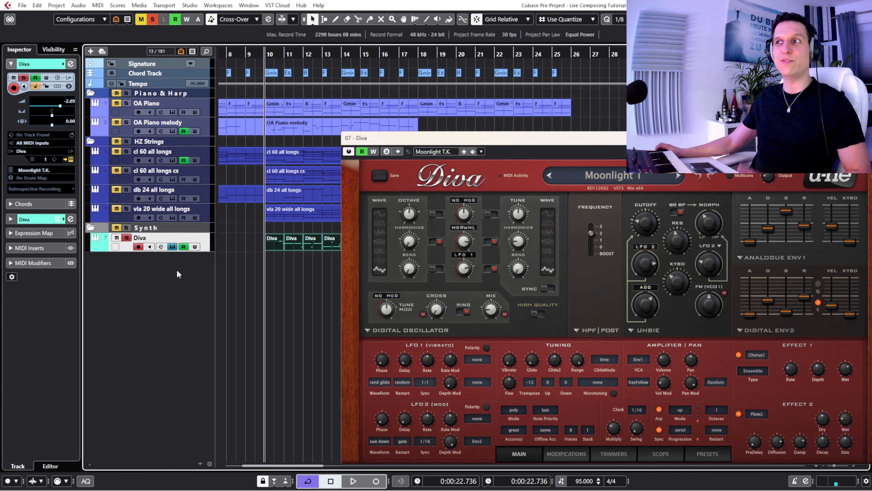
key(space)
drag(408, 137, 183, 87)
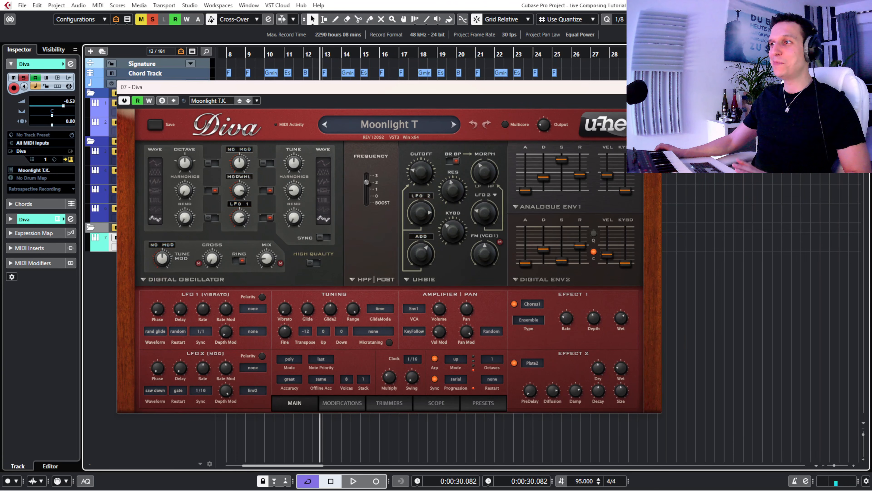
click(654, 87)
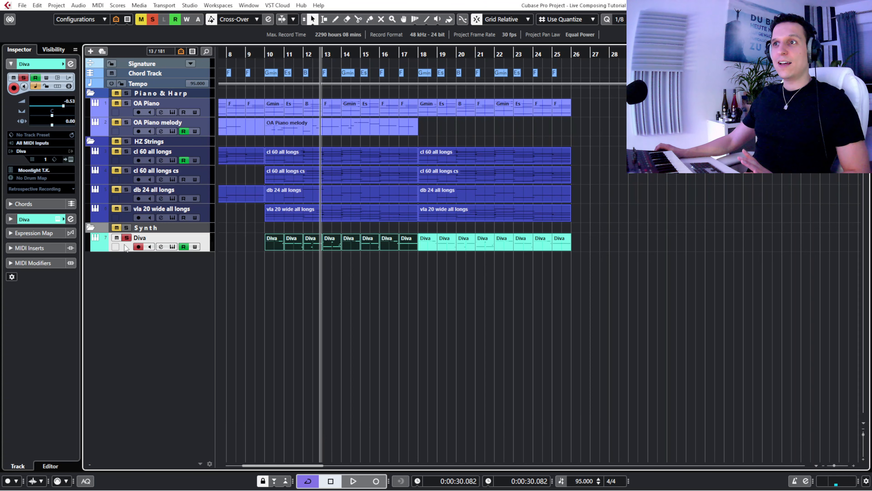
- Show the Hiva track below Diva in the Synth folder and enlarge it
click(53, 49)
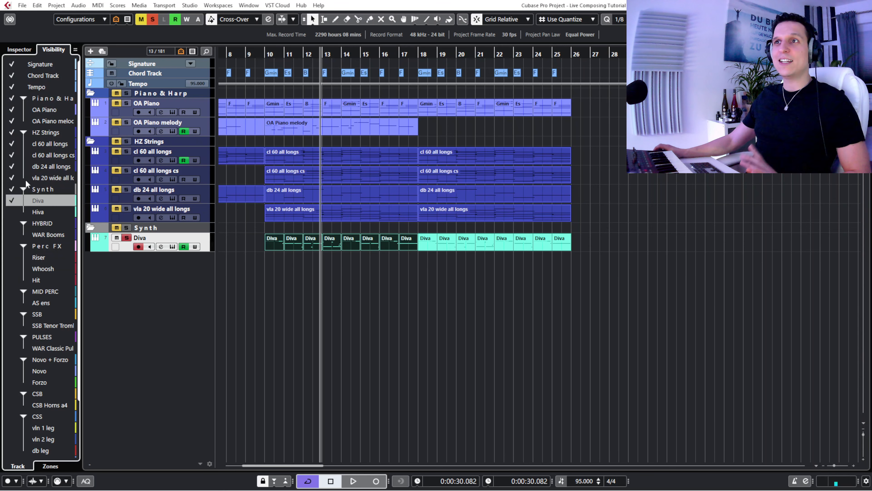
click(18, 213)
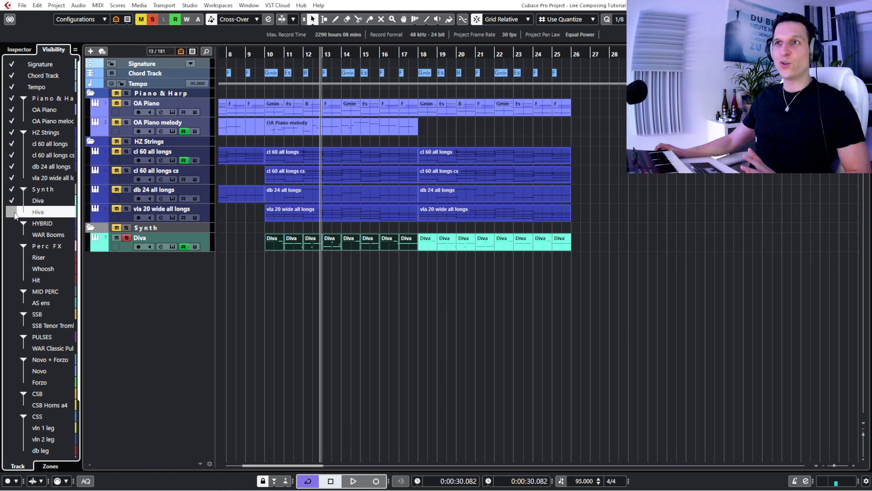
click(12, 212)
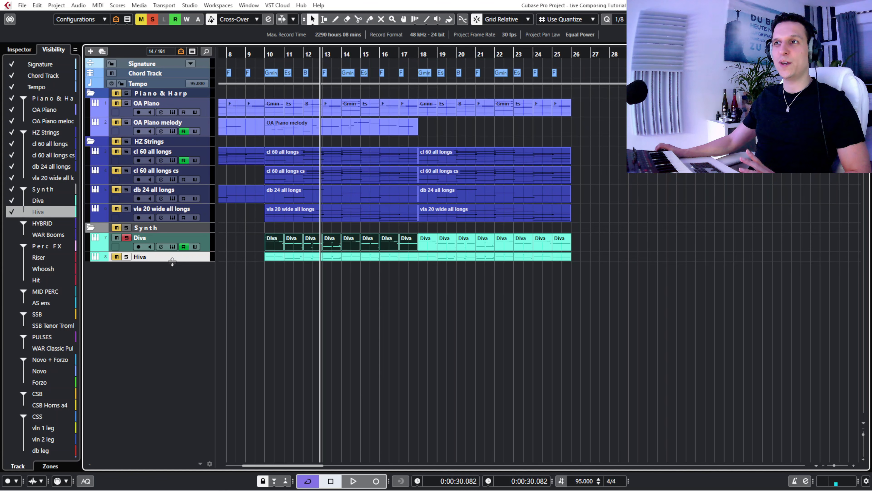
drag(170, 260, 173, 269)
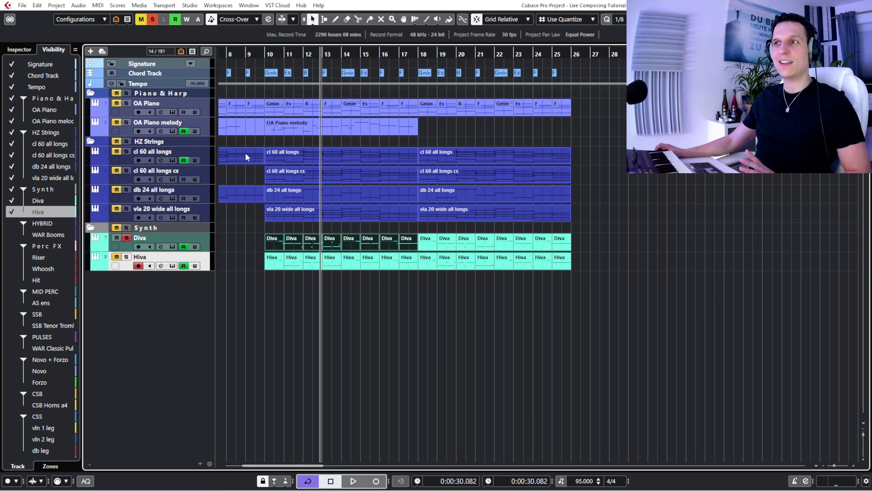
- Solo Piano & Harp and HZ Strings together with Diva and play them from just before bar 10 into bar 13
click(262, 52)
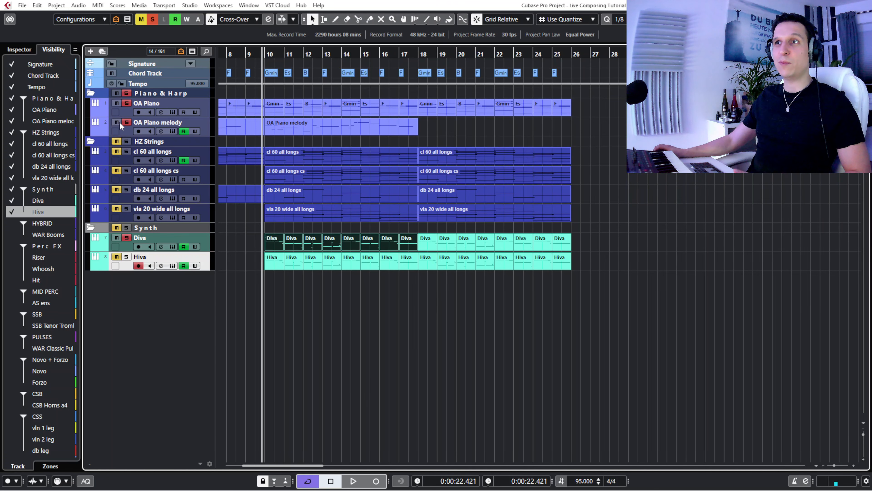
click(116, 141)
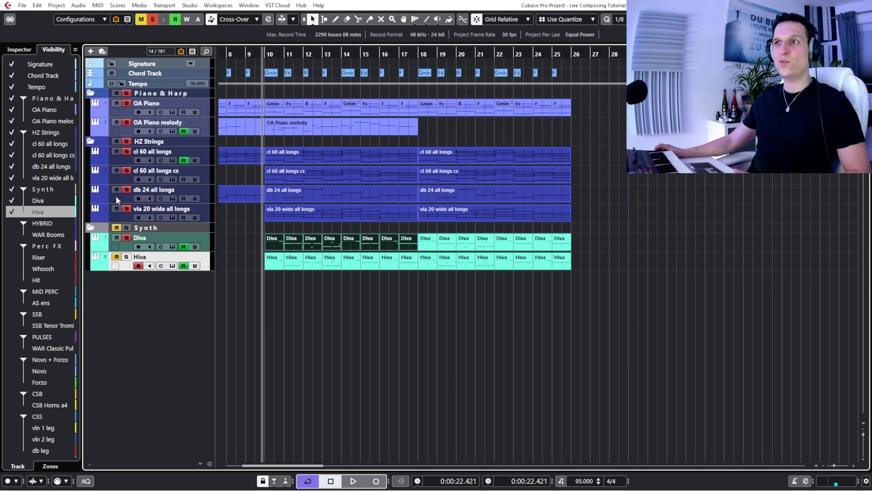
click(117, 228)
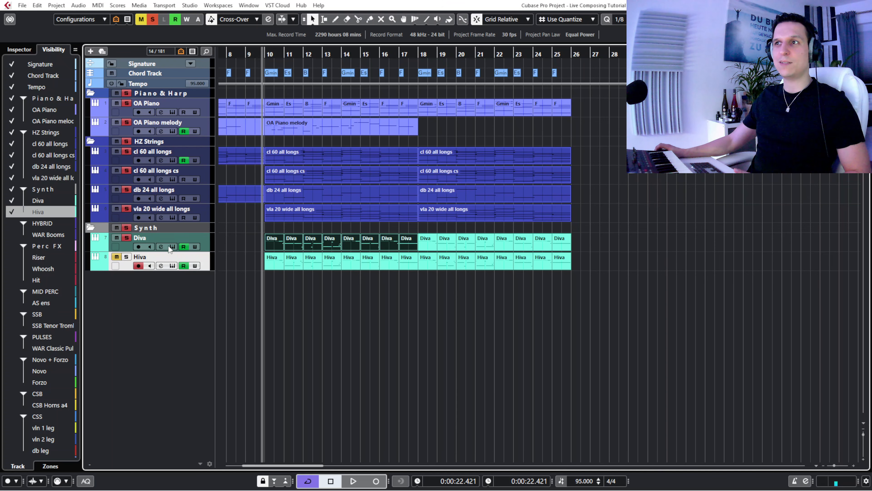
click(245, 53)
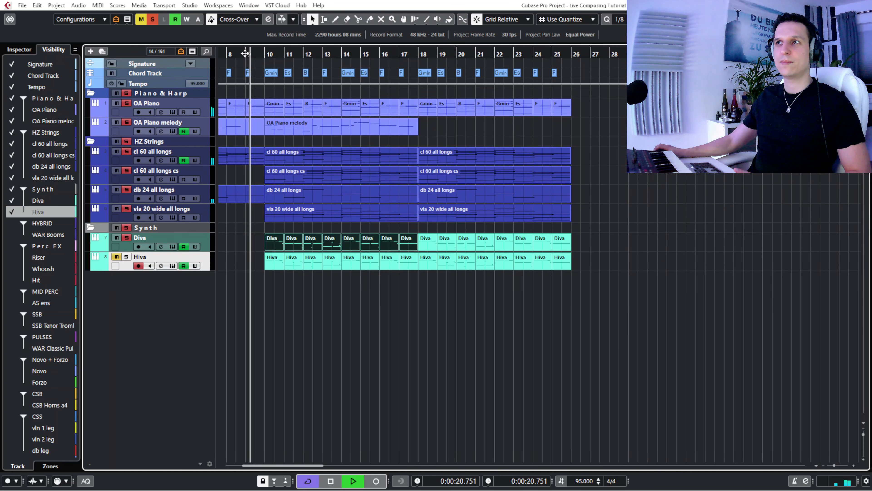
click(19, 49)
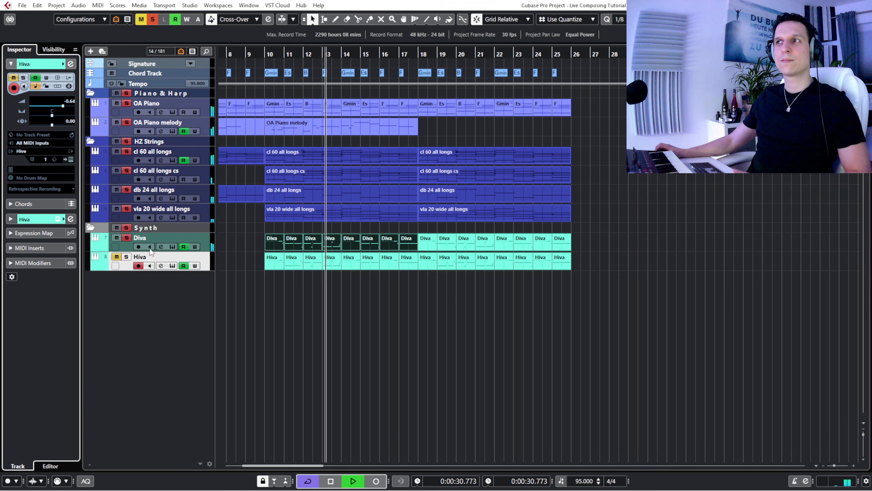
key(space)
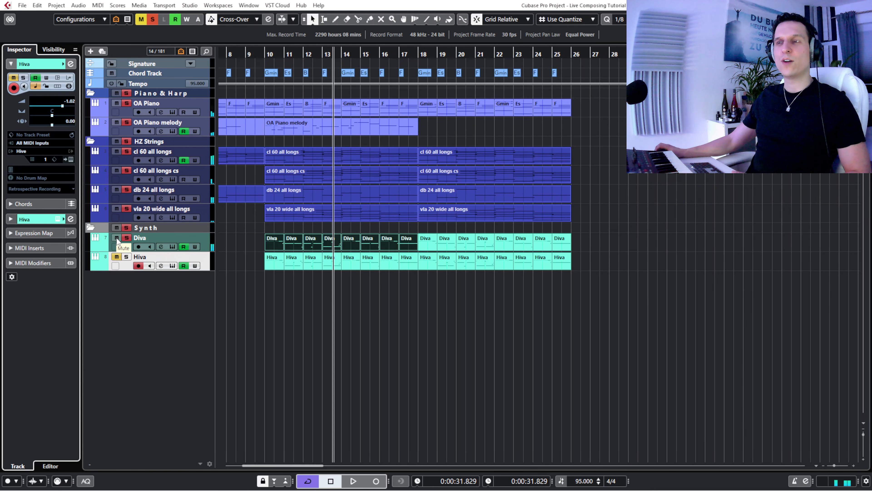
- Solo only Hiva, play it from just before bar 10 and inspect its BL Too Lately patch in Hive 2
click(116, 256)
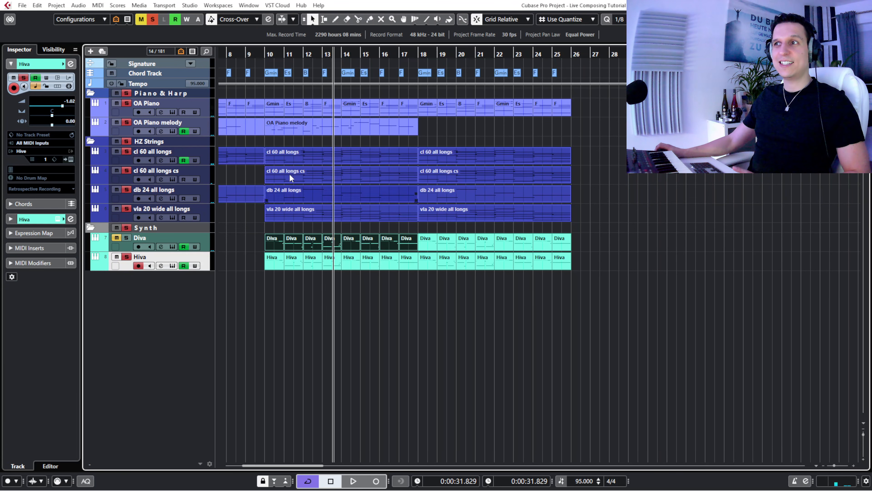
click(117, 141)
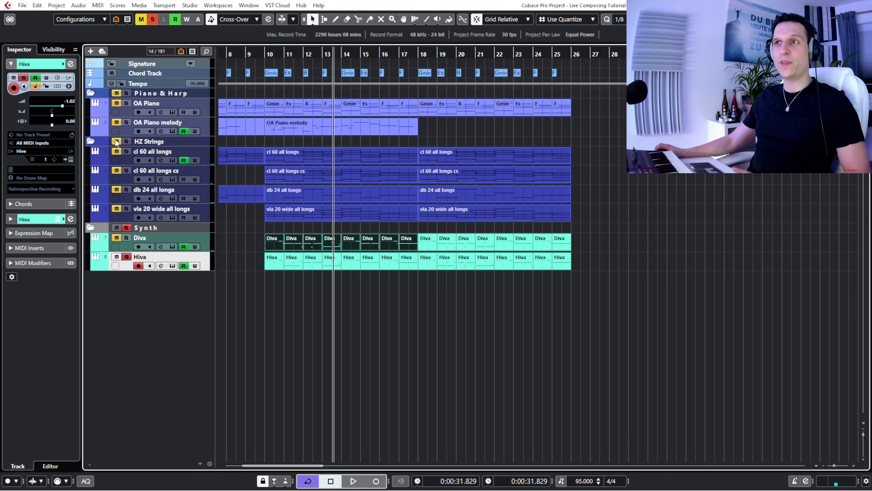
click(261, 53)
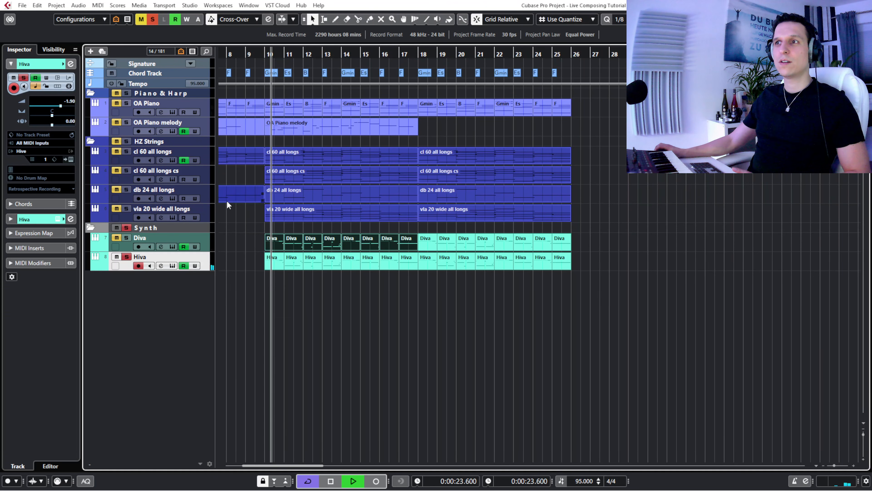
click(172, 266)
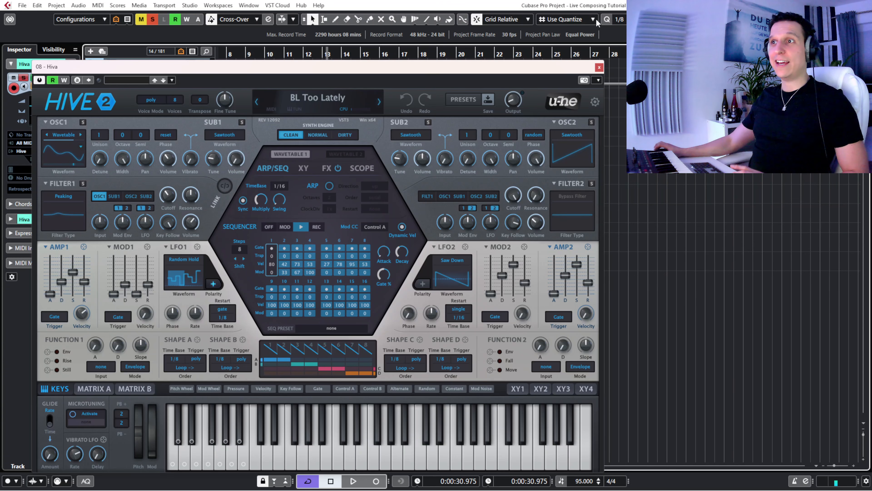
click(599, 67)
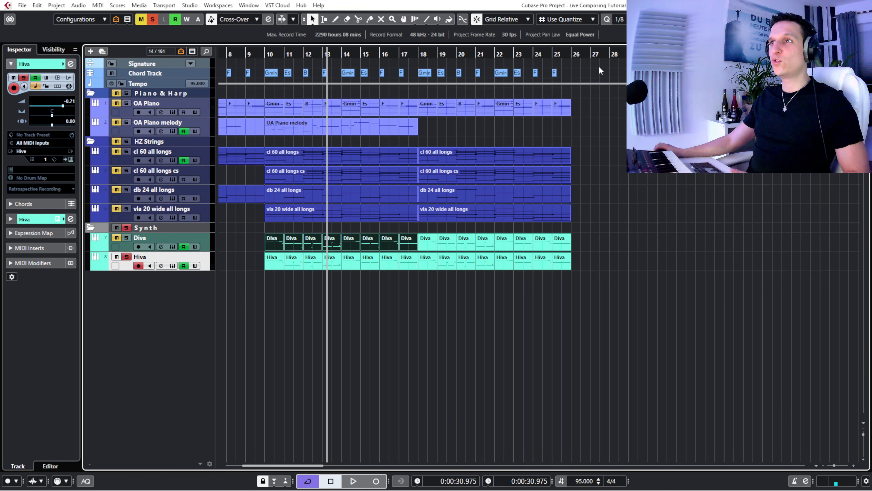
- Play Diva and Hiva together from just before bar 10 up to bar 15, silencing each briefly to compare the two layers
click(262, 52)
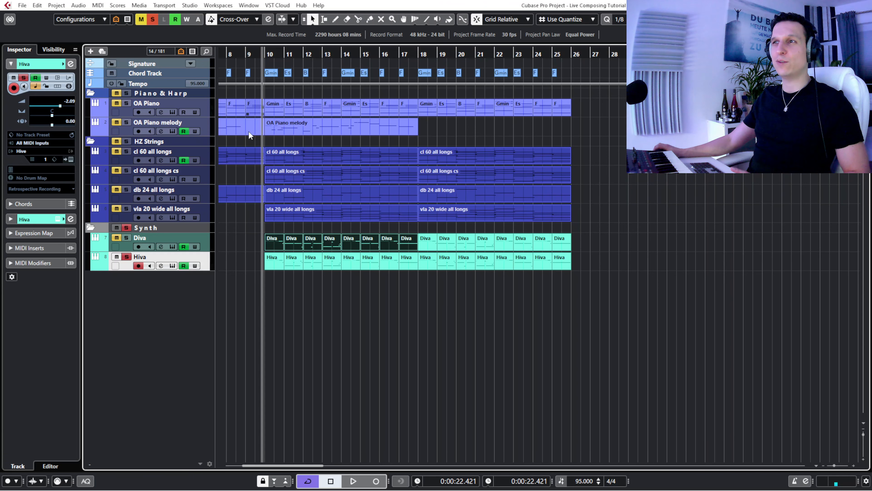
click(127, 246)
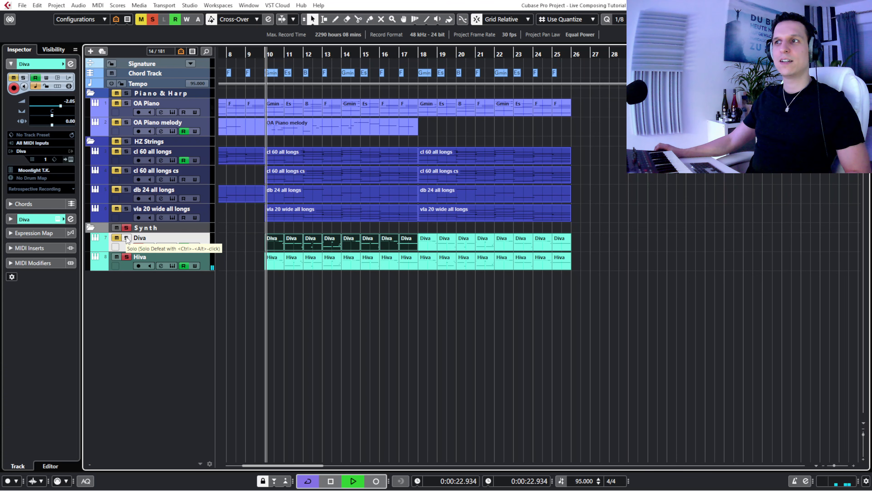
click(127, 237)
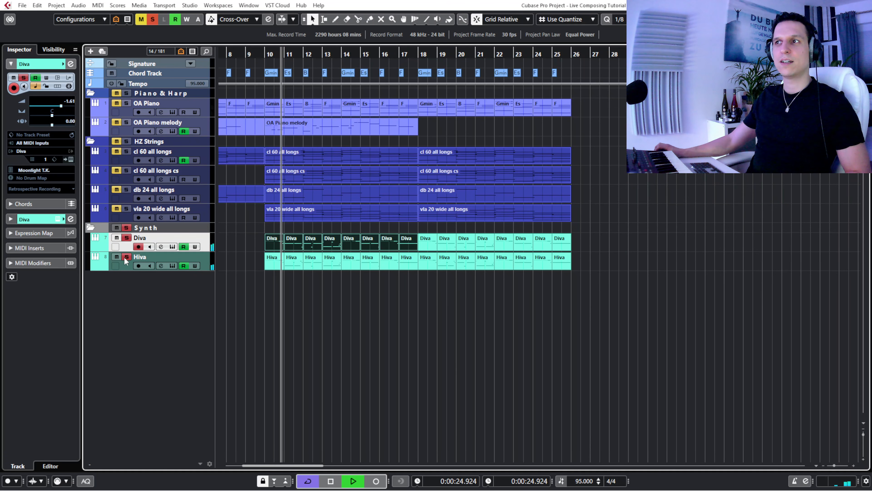
click(117, 257)
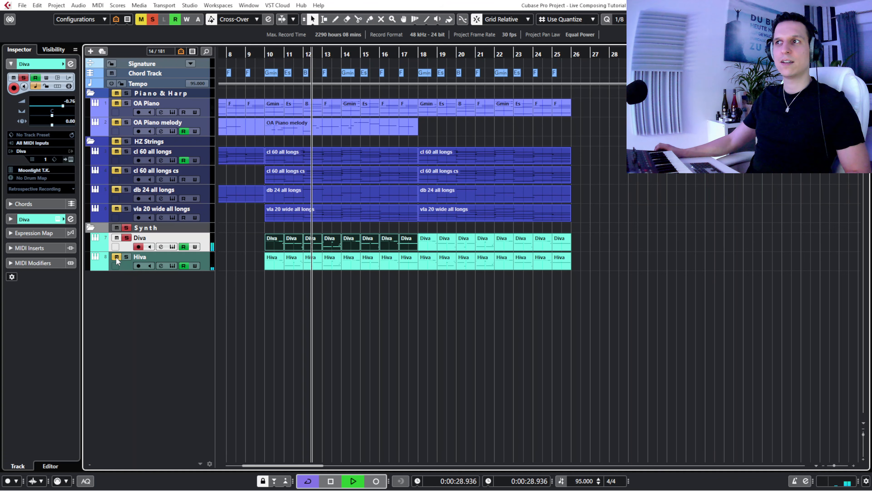
click(116, 257)
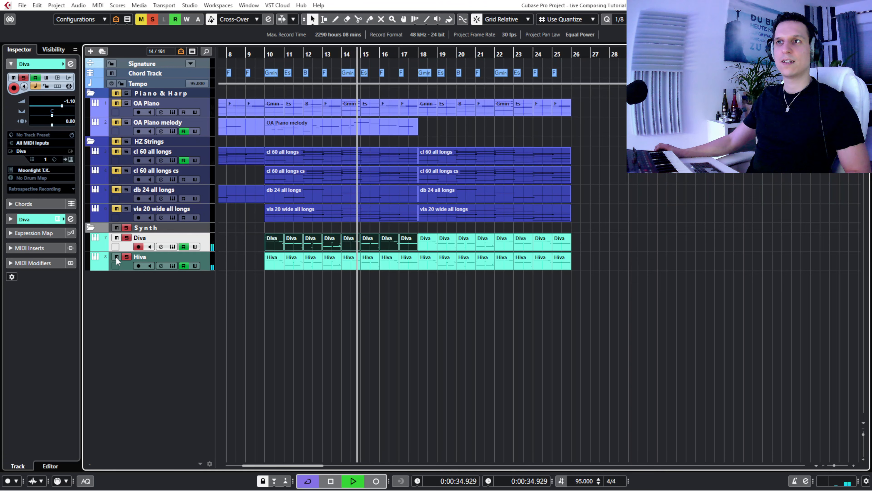
key(space)
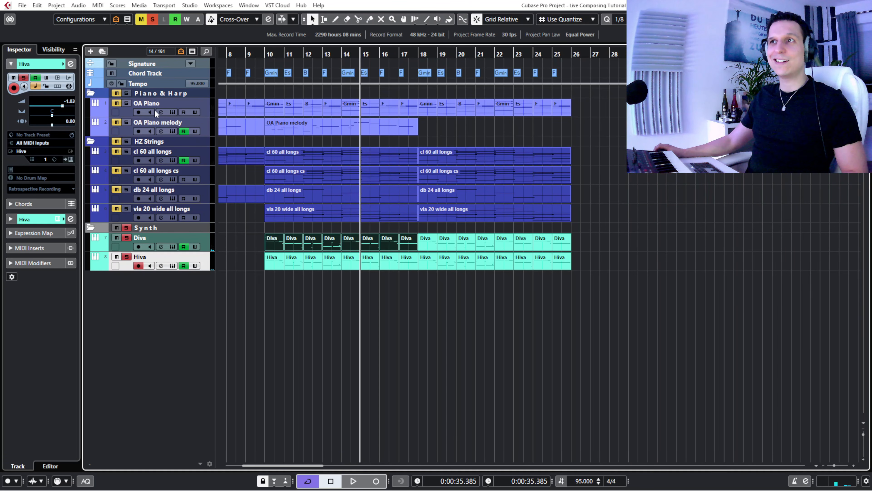
- Solo Piano & Harp and HZ Strings along with the Synth folder and play all layers from bar 9 into bar 17
click(126, 93)
click(117, 142)
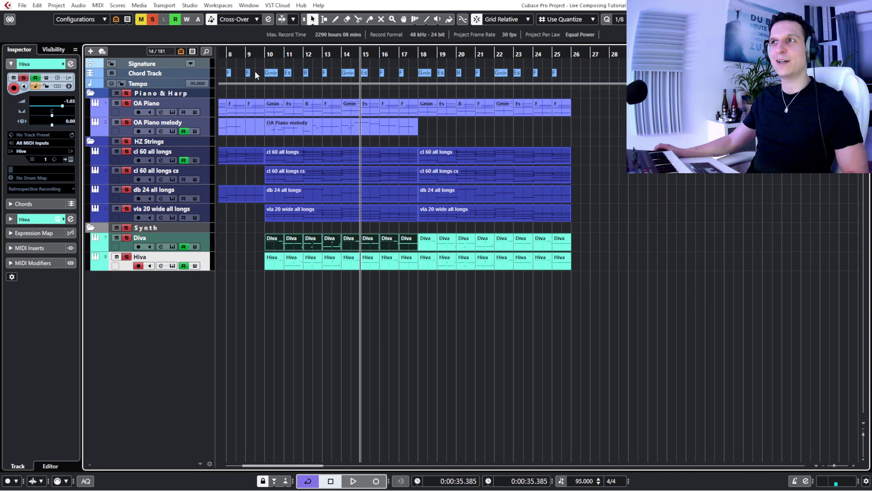
click(264, 54)
key(space)
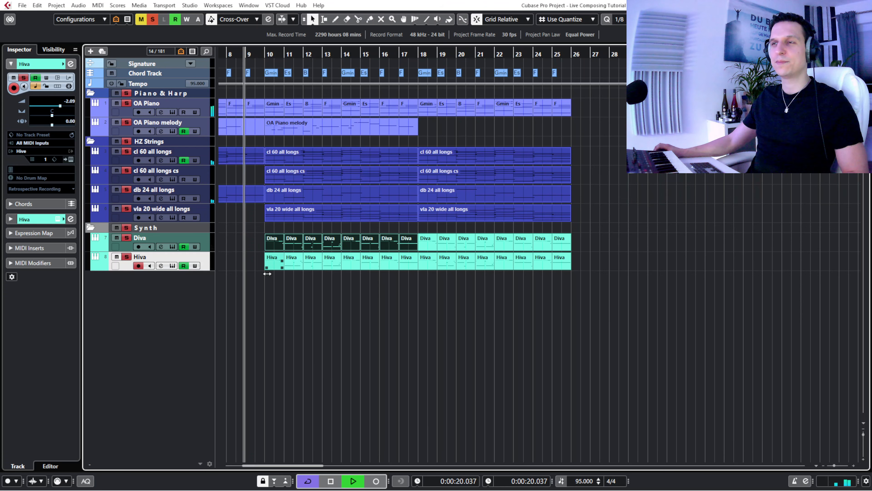
click(319, 385)
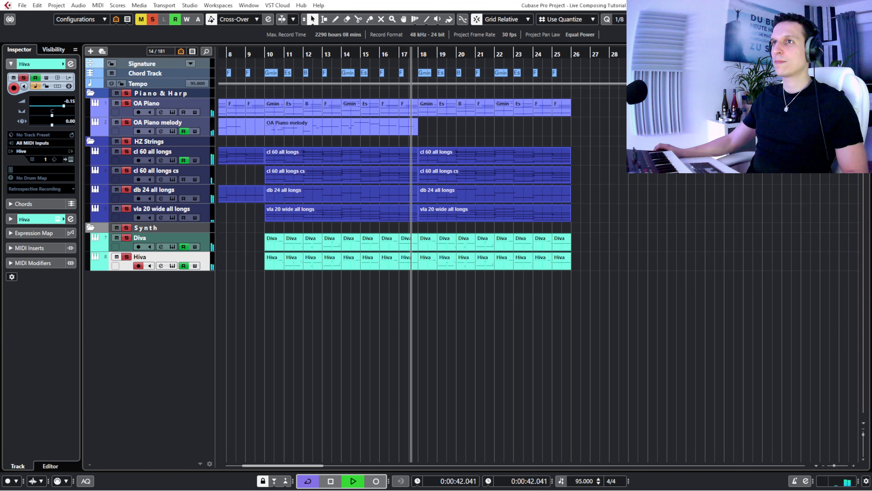
key(space)
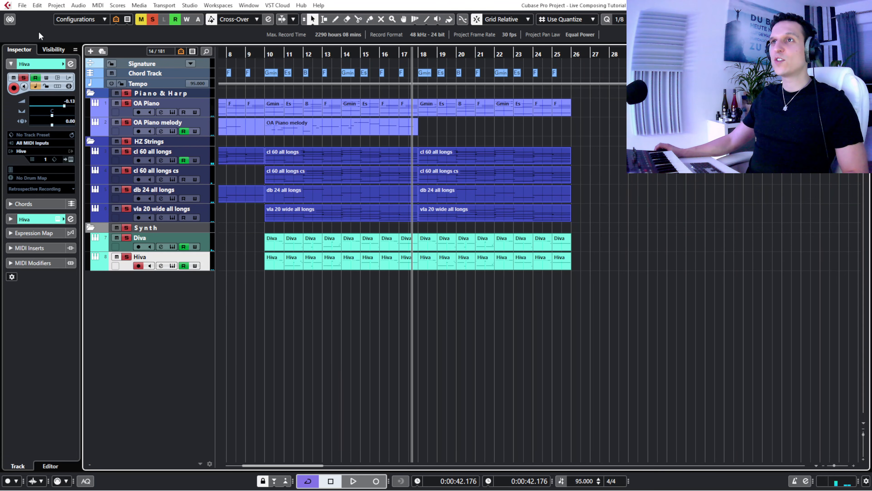
- Show the HYBRID folder with its WAR Booms track below Synth and enlarge the track
click(54, 50)
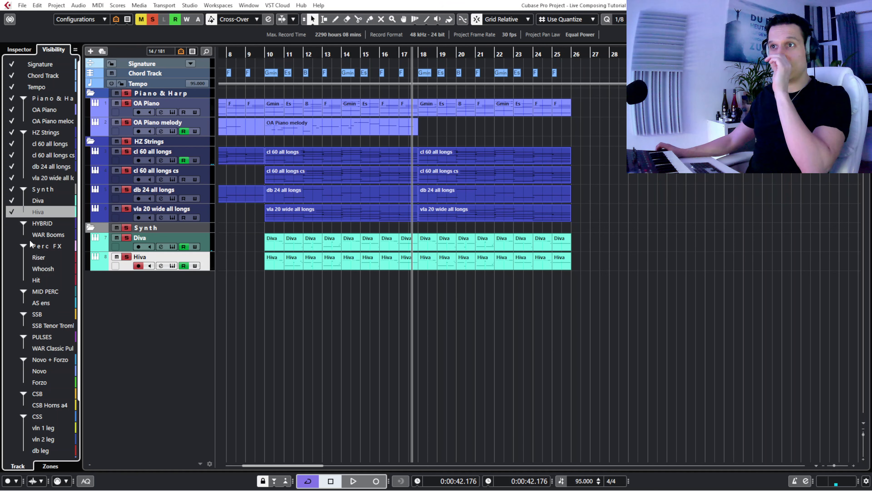
click(14, 224)
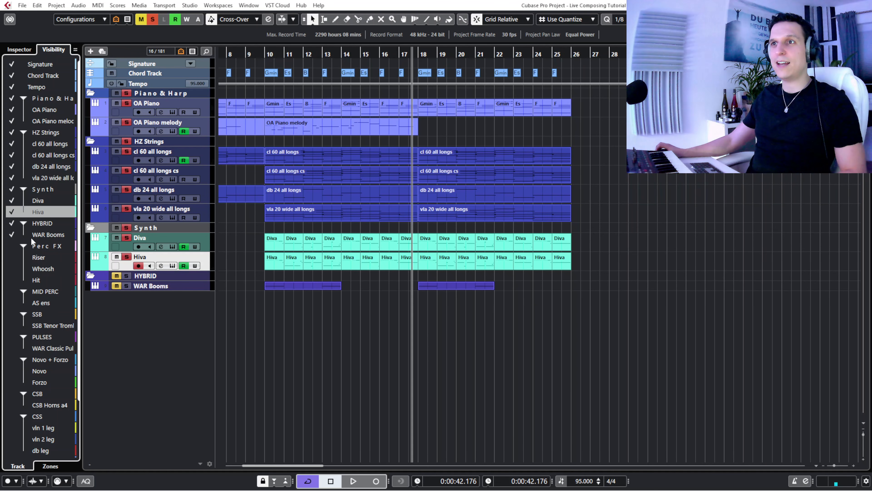
click(156, 289)
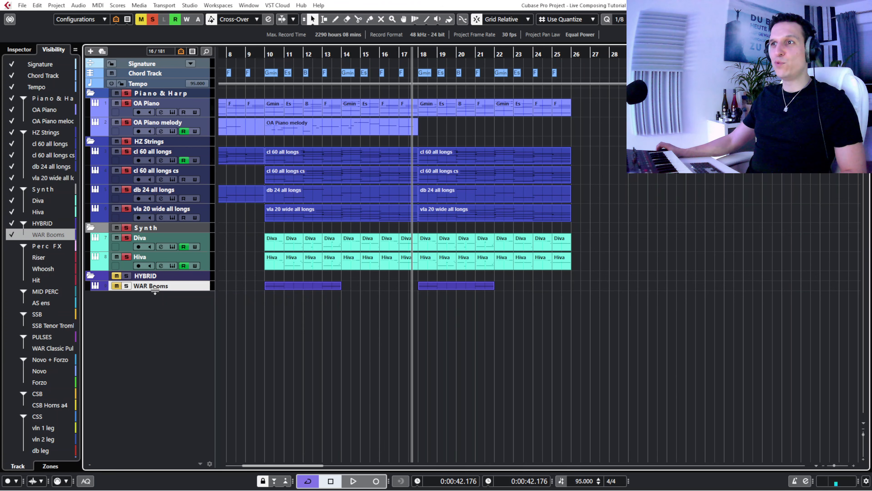
- Add the HYBRID folder to the soloed layers and play the mix with WAR Booms from just before bar 10
click(116, 277)
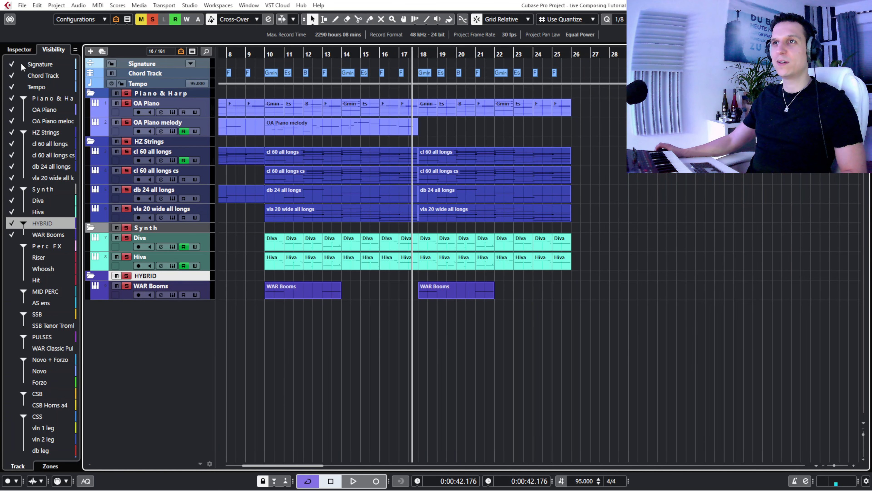
click(21, 47)
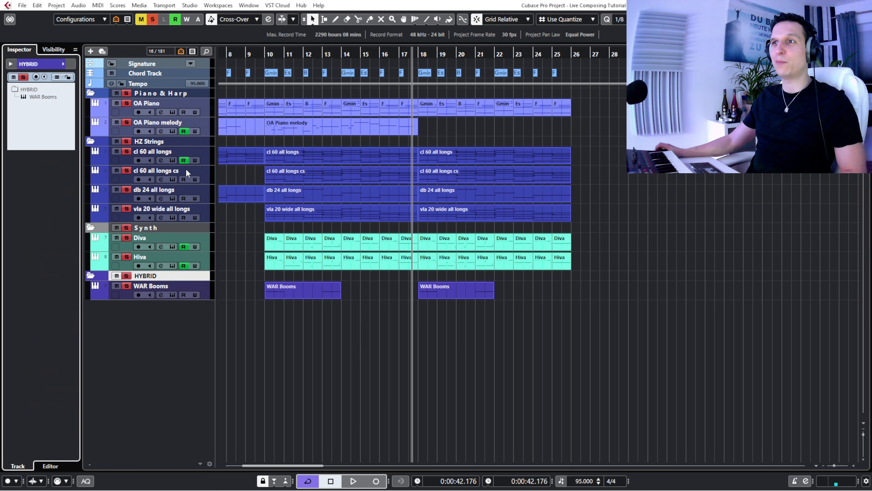
click(126, 296)
click(257, 55)
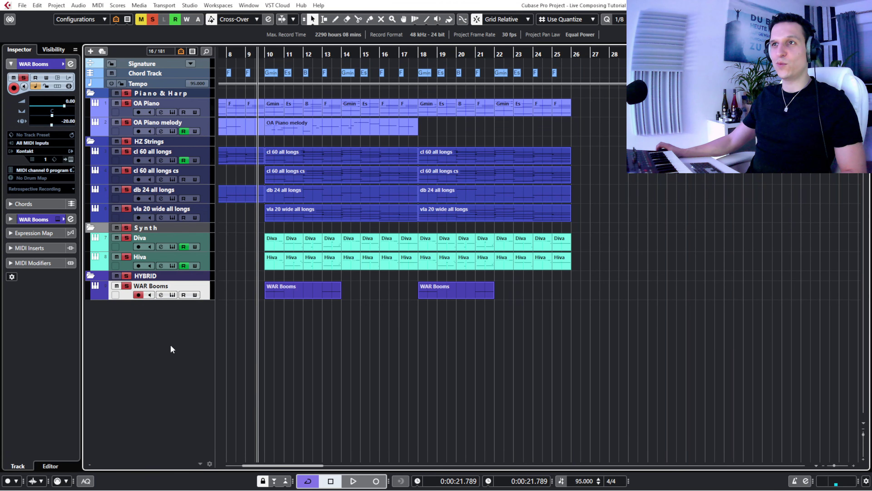
key(space)
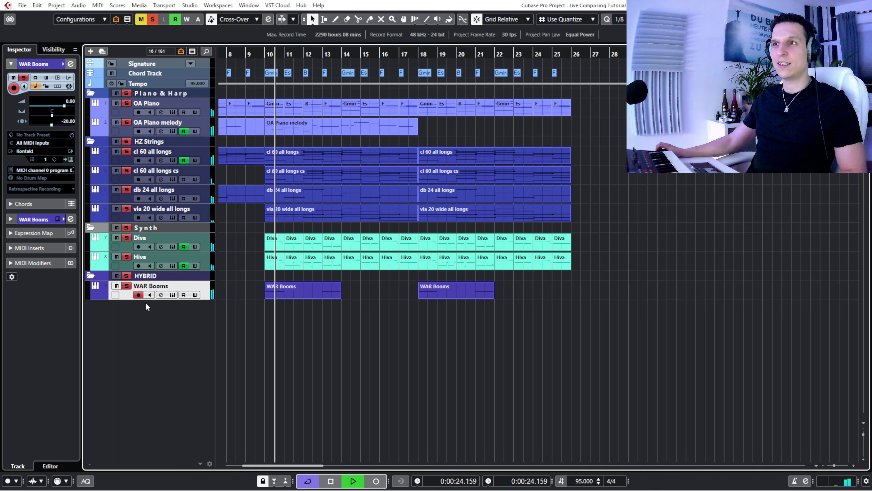
- Take Piano & Harp, HZ Strings and Synth out of solo and play WAR Booms alone from just before bar 10
drag(117, 92, 117, 211)
key(space)
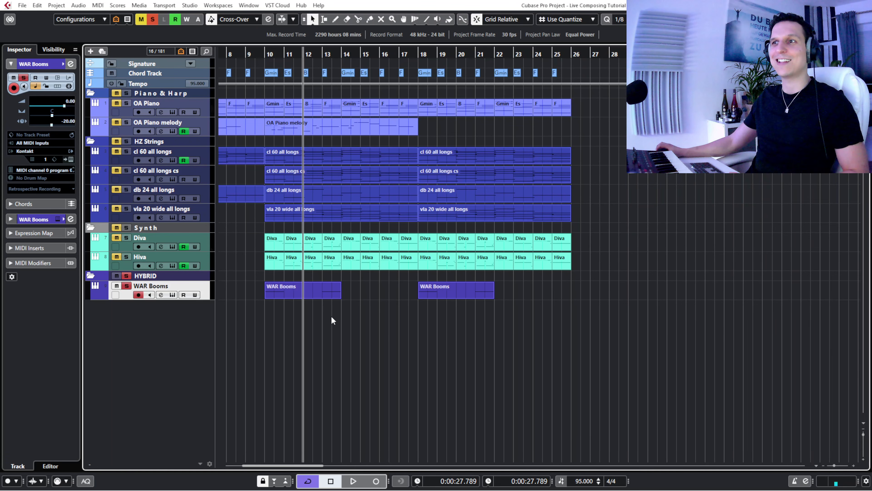
click(259, 52)
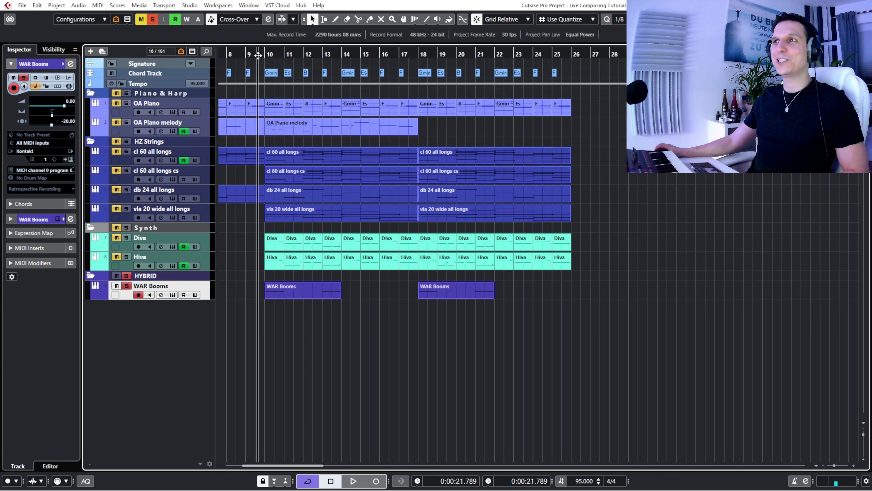
key(space)
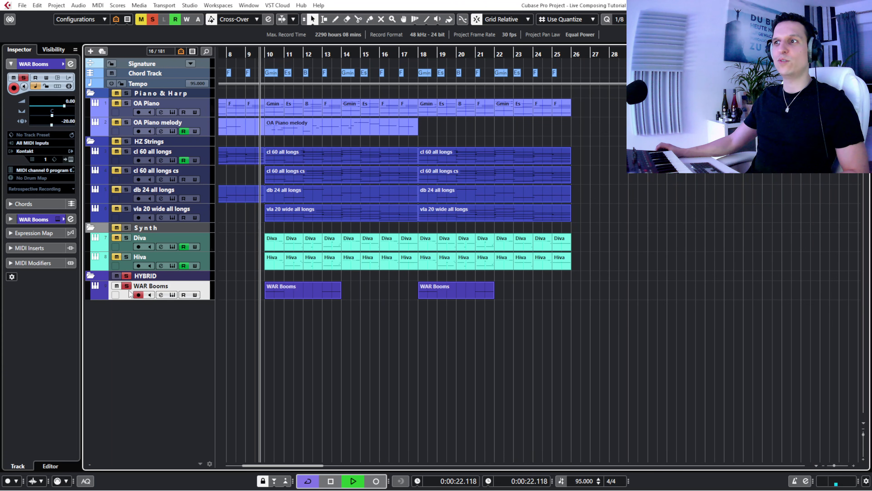
- Stop playback and inspect the 05. Booms patch of WAR Booms in Devastator Warzone, then close the instrument
key(space)
click(173, 295)
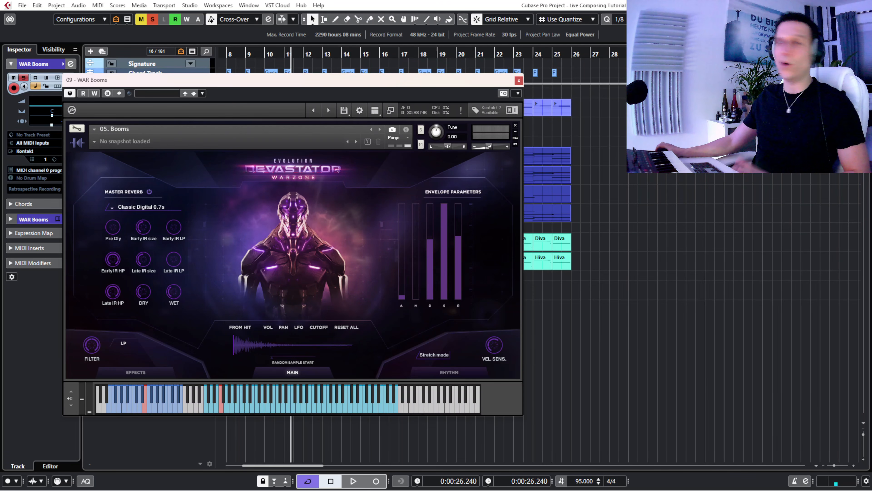
click(518, 81)
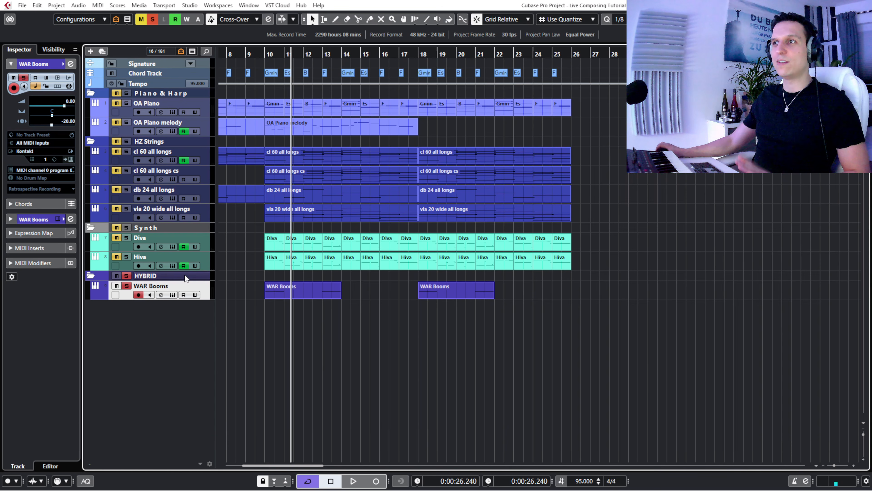
- Clear the solo on WAR Booms and play all visible layers together from about bar 9 into bar 11
click(127, 287)
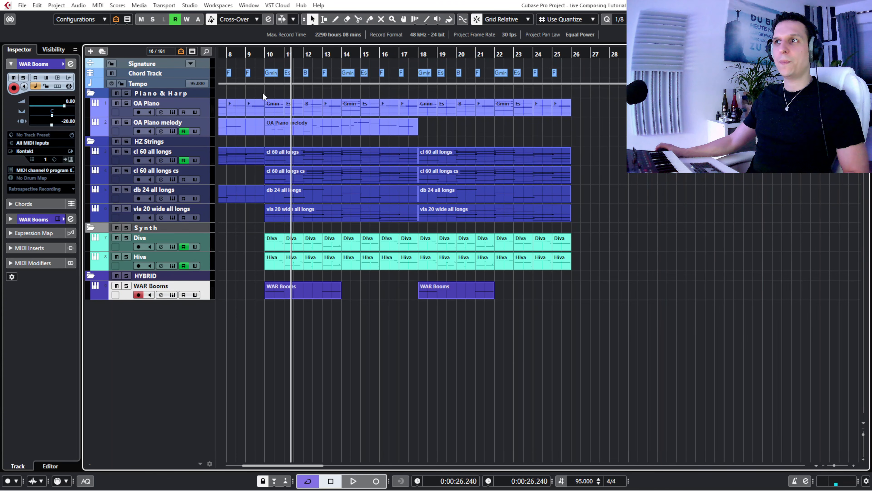
click(253, 58)
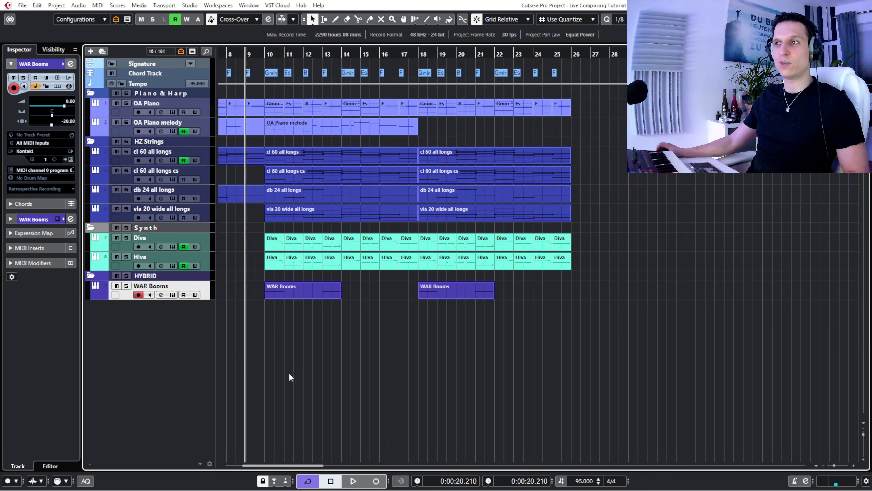
key(space)
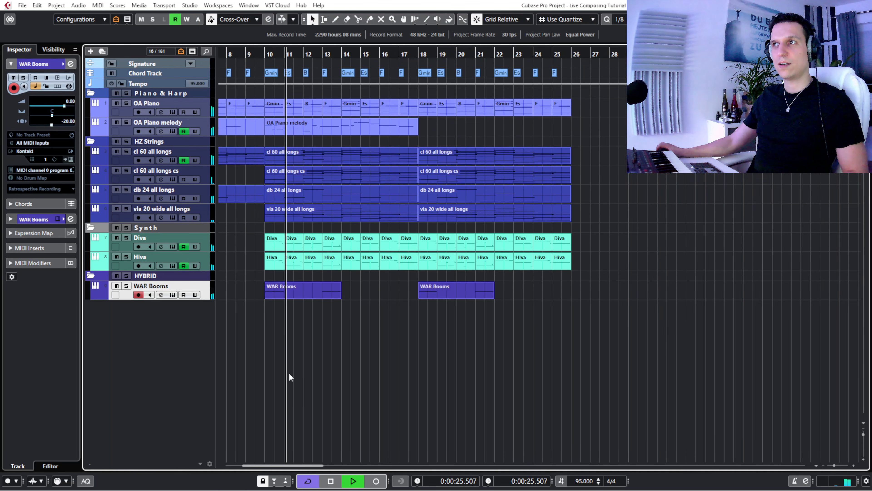
key(space)
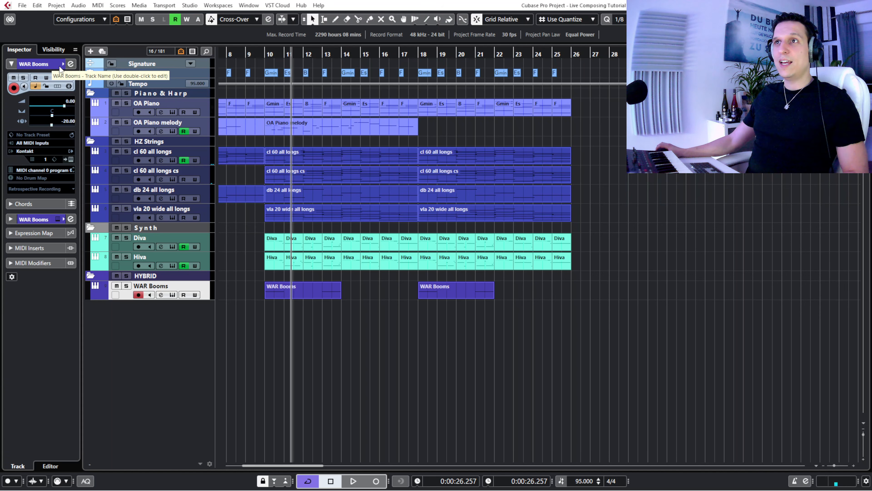
- Show the Perc FX folder below HYBRID and enlarge its Riser, Whoosh and Hit tracks together
click(59, 49)
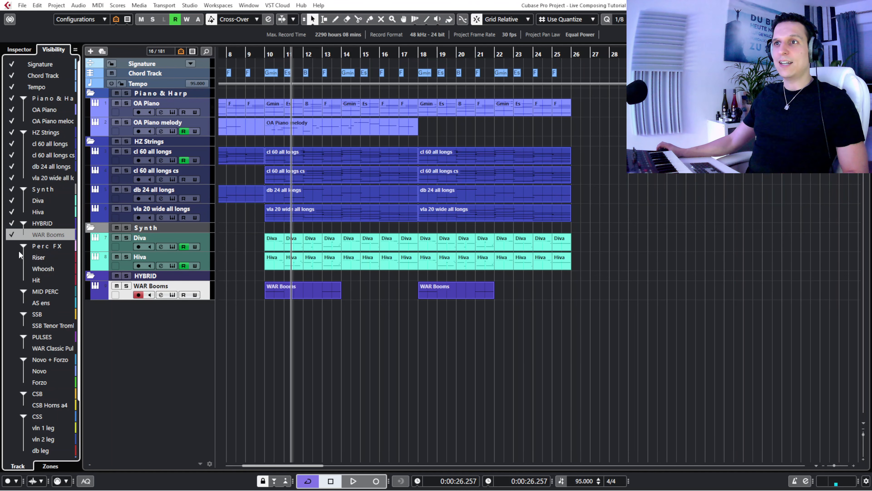
click(14, 249)
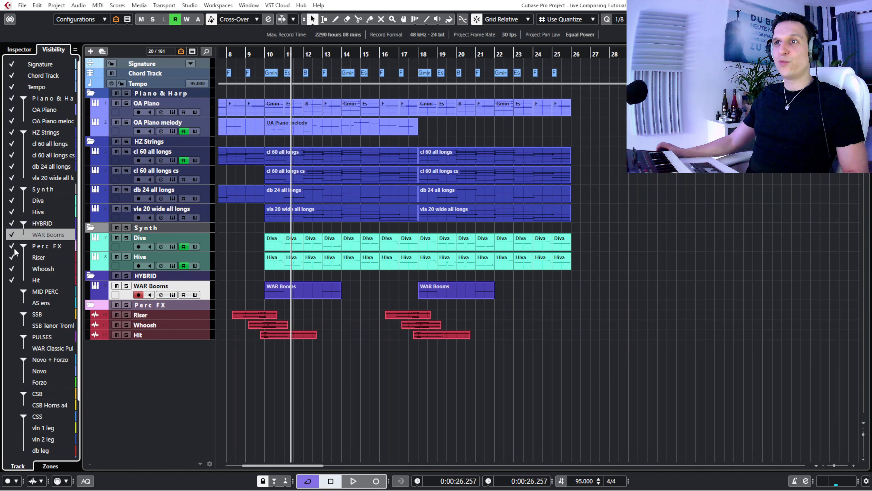
click(20, 49)
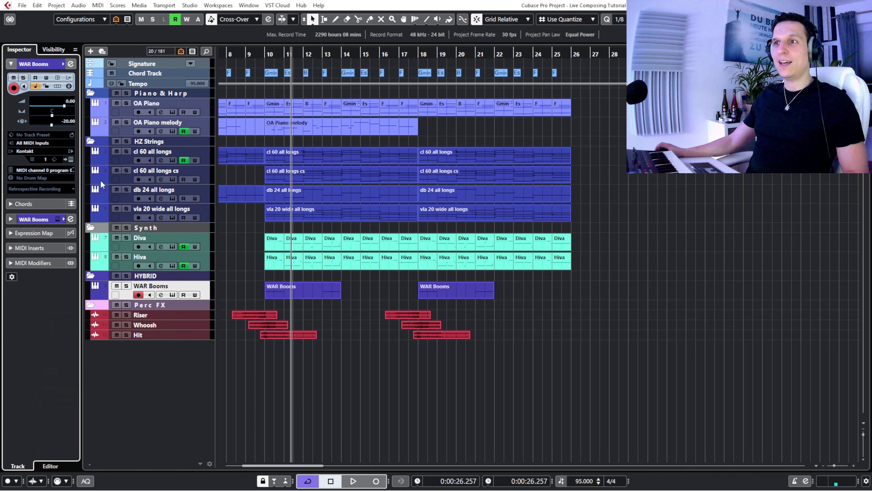
click(161, 315)
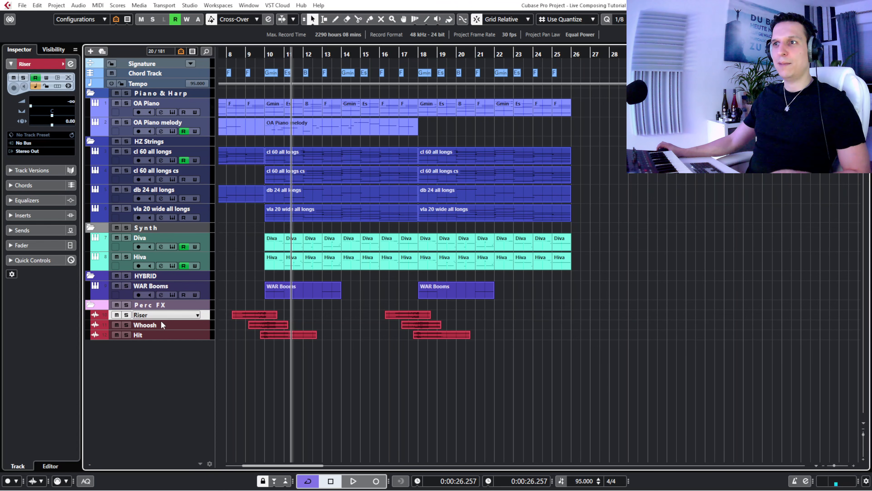
shift+click(157, 335)
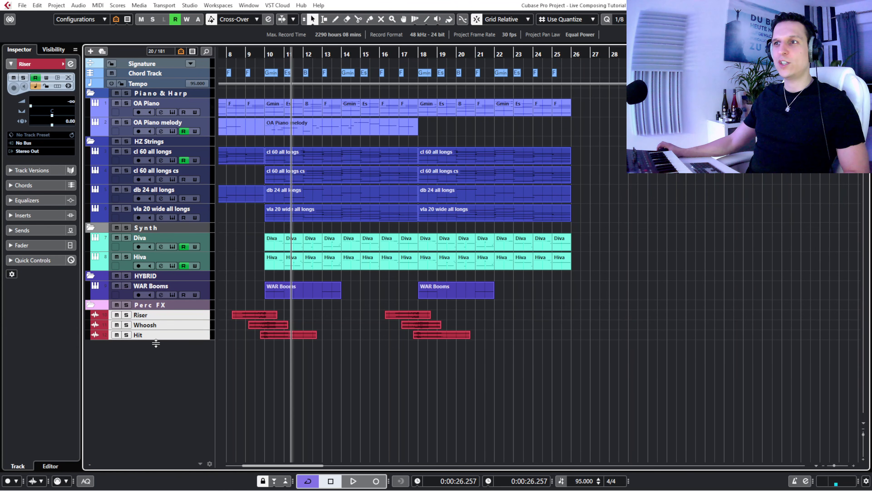
drag(156, 344, 157, 353)
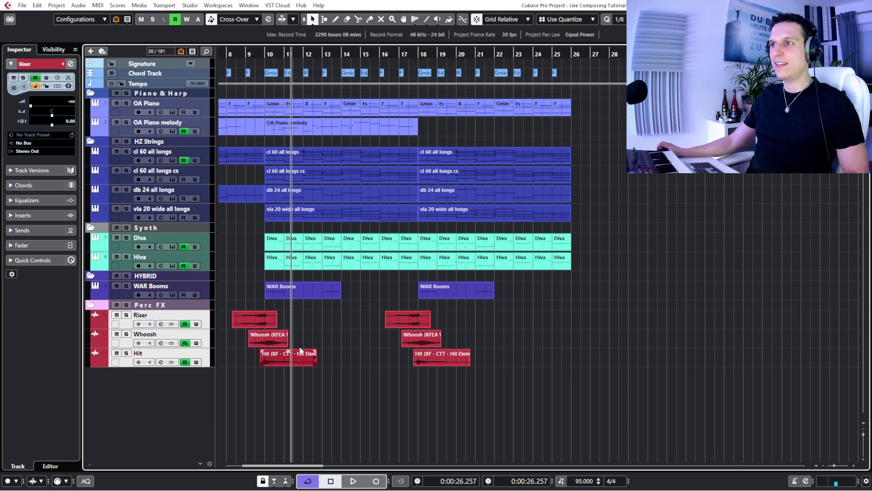
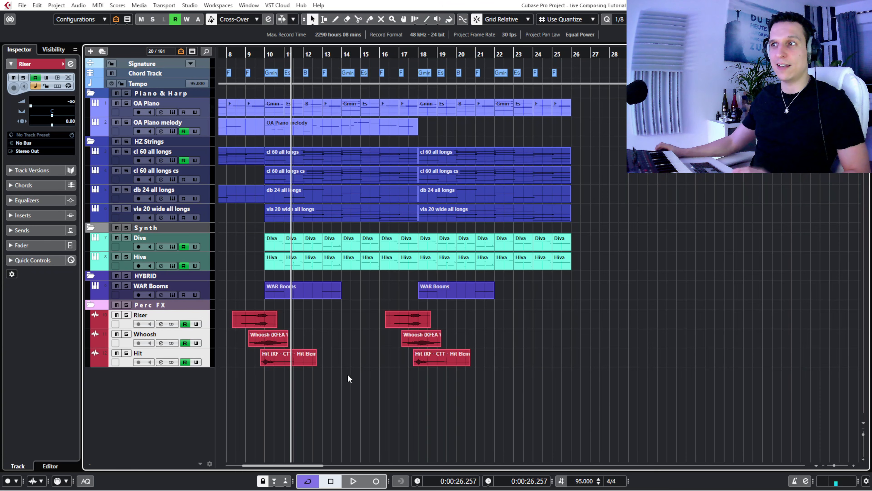
- Open the first Riser clip near bar 8 in the sample editor, inspect its full waveform, then close the editor
click(239, 58)
key(h)
key(h)
key(h)
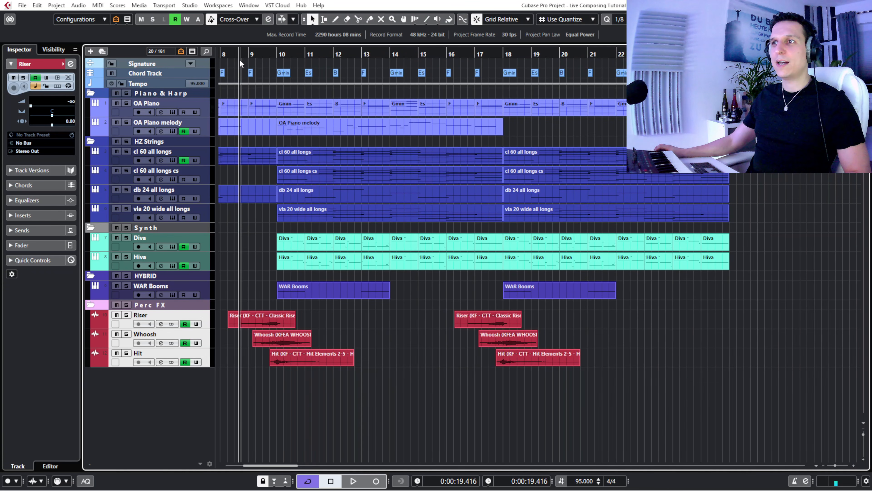
click(234, 59)
key(h)
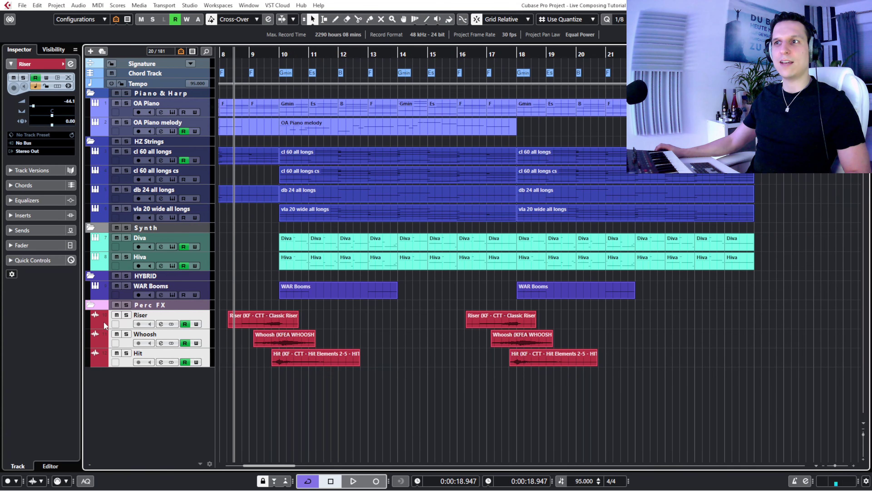
click(128, 326)
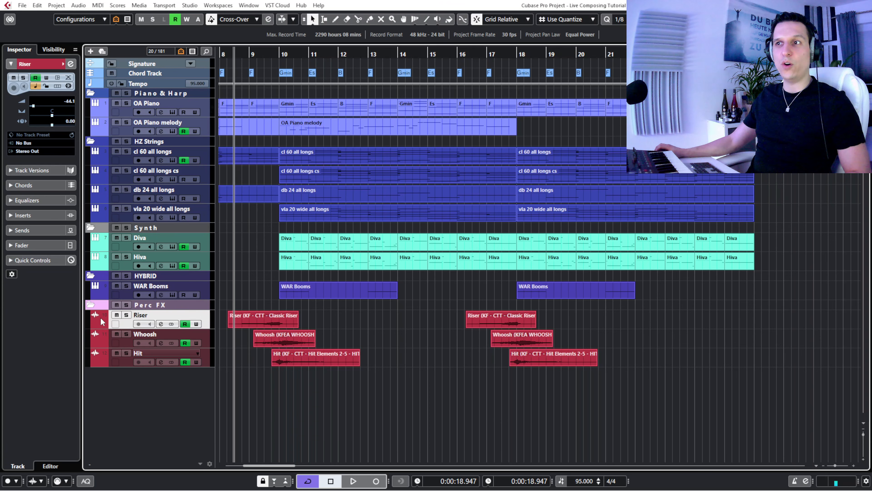
double_click(266, 319)
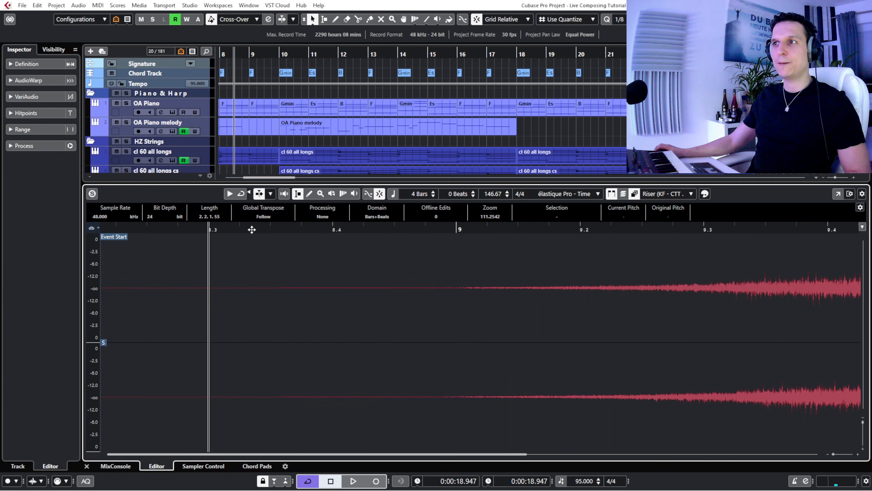
drag(252, 230, 194, 207)
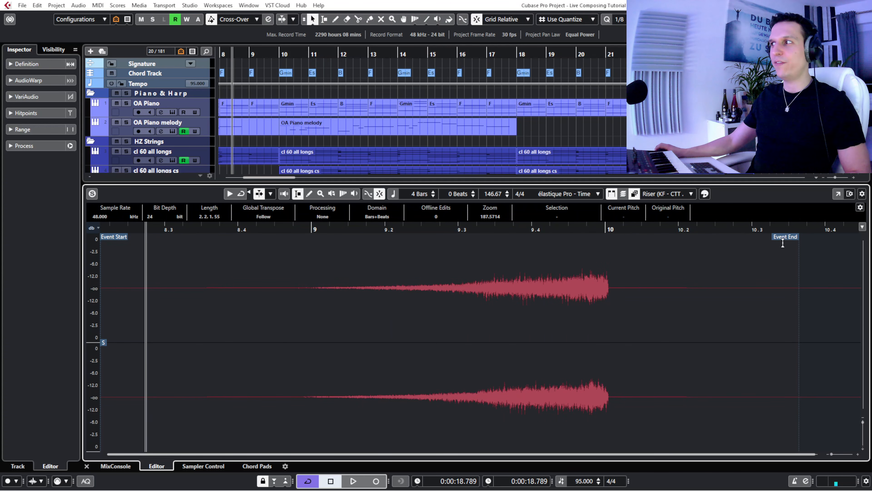
key(Return)
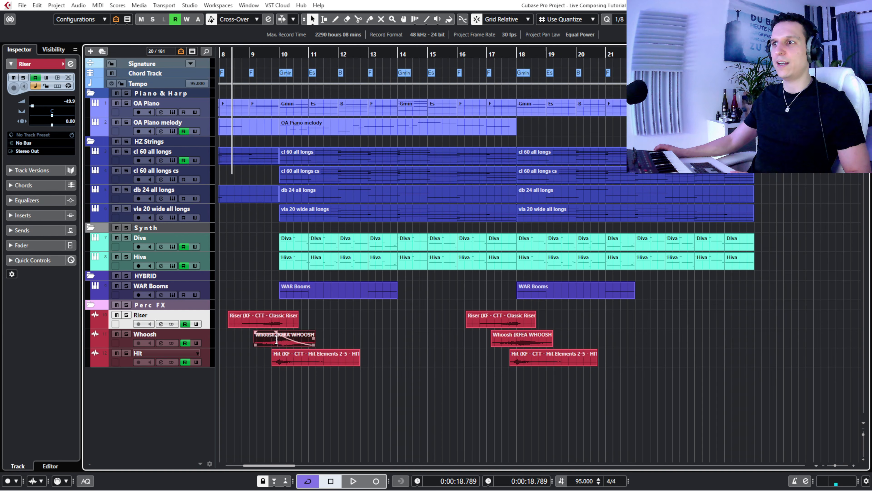
- Inspect the first Whoosh clip's waveform around bar 10 in the sample editor, then return to the arrangement
double_click(276, 339)
drag(327, 230, 416, 213)
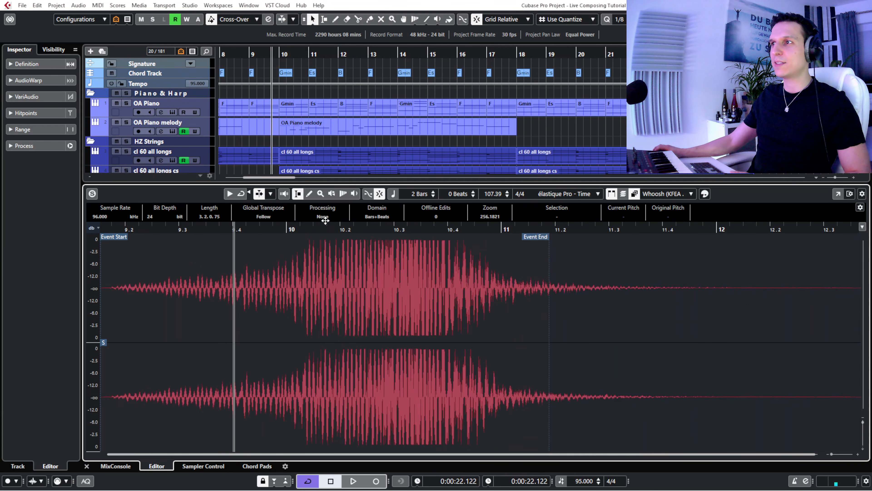
key(Return)
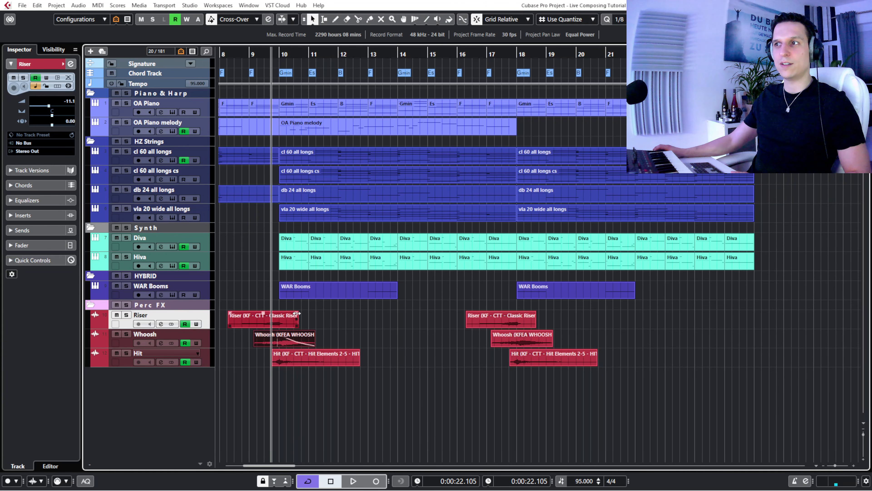
- Solo the Riser track and play its first clip from just before bar 9 into bar 10
mouse_move(297, 312)
mouse_down()
mouse_move(237, 323)
mouse_move(328, 321)
mouse_up()
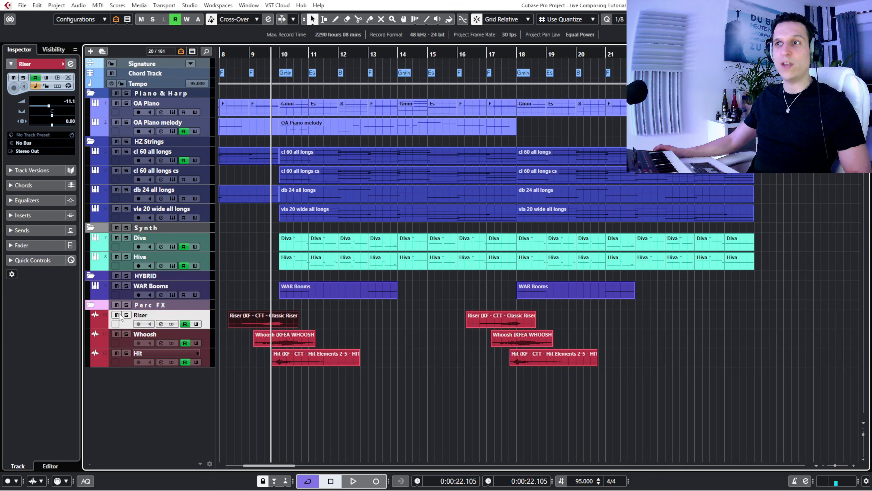
click(127, 315)
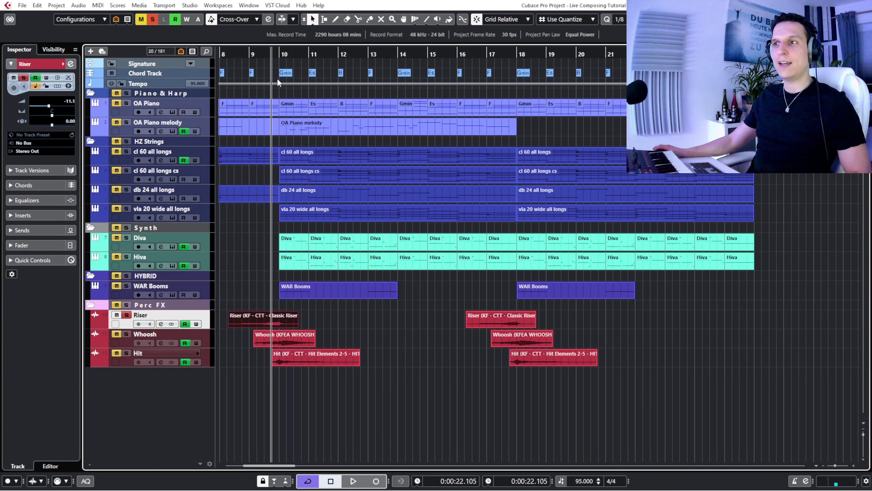
drag(242, 52, 243, 61)
key(space)
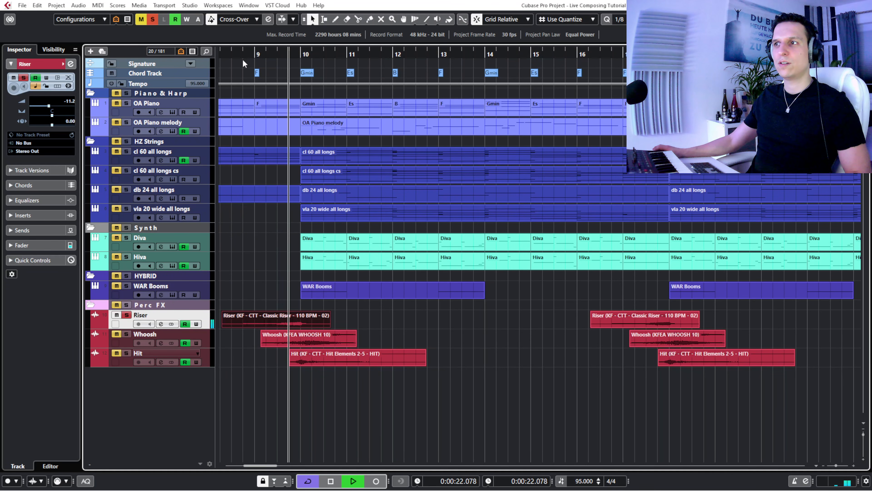
key(space)
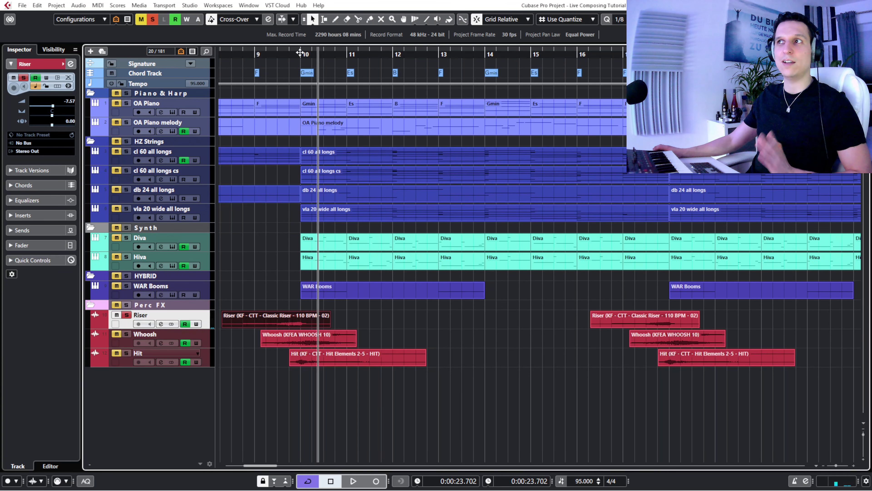
- Play the soloed Riser once more from about the middle of bar 9 into bar 10
click(283, 335)
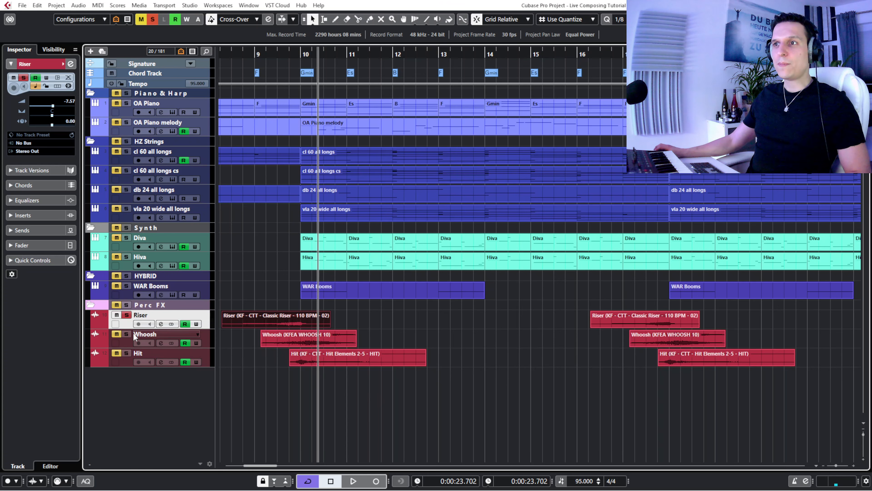
click(277, 54)
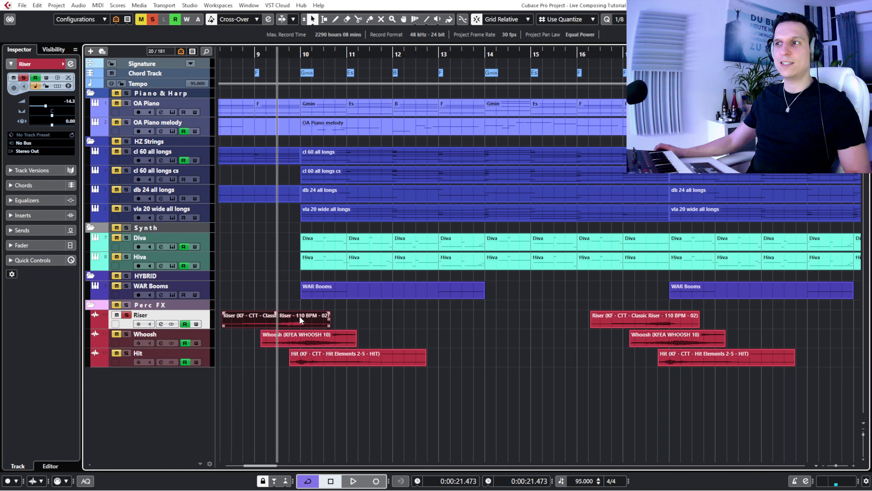
key(space)
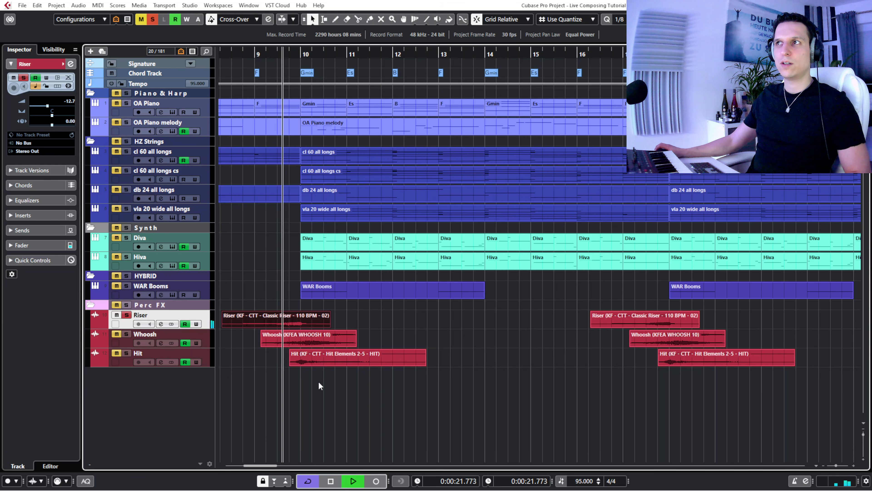
key(space)
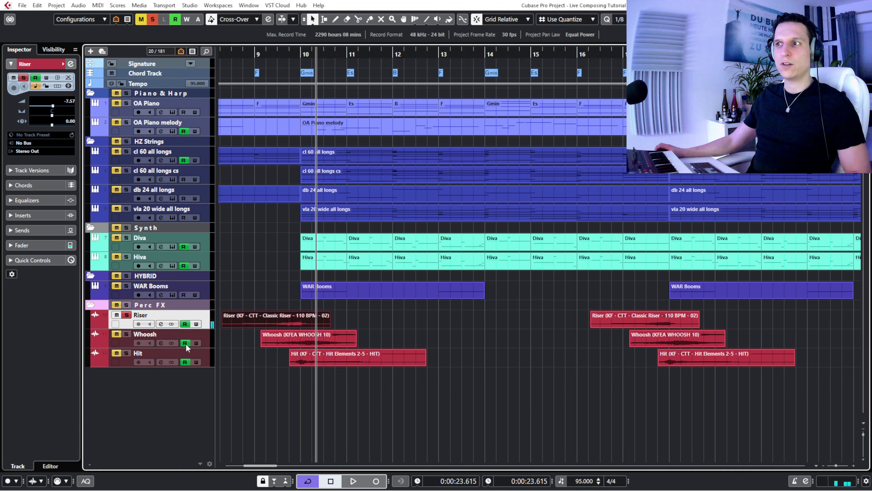
- Play Whoosh soloed in place of Riser from about bar 9, then play Riser and Whoosh soloed together
ctrl+click(123, 333)
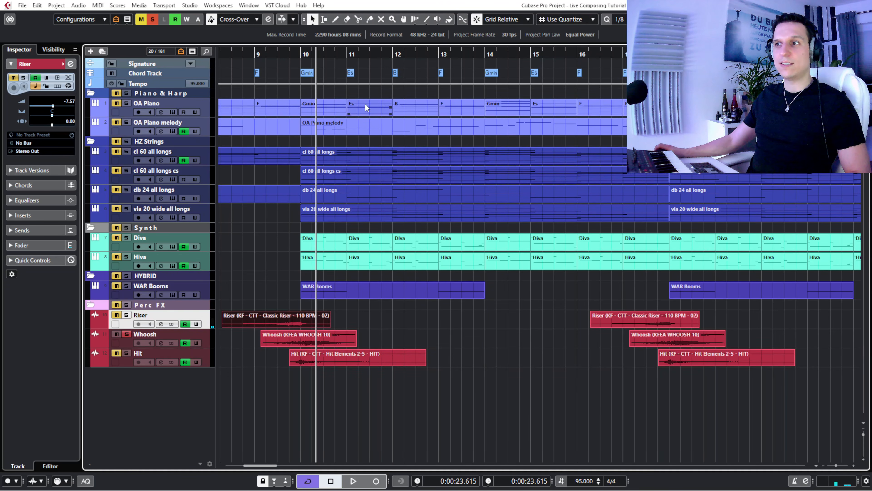
click(265, 51)
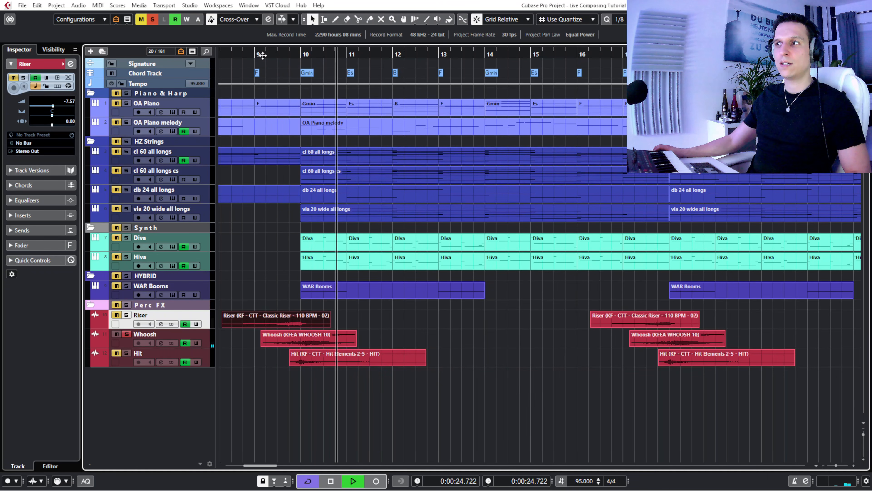
key(space)
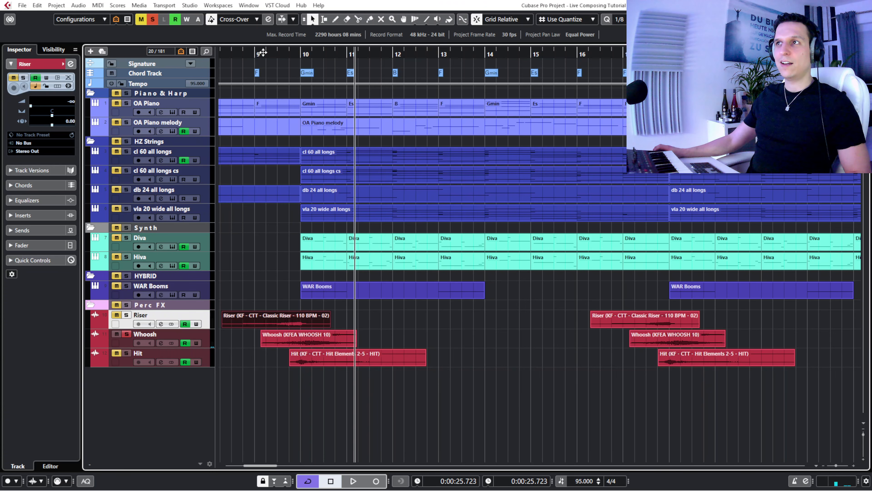
click(260, 54)
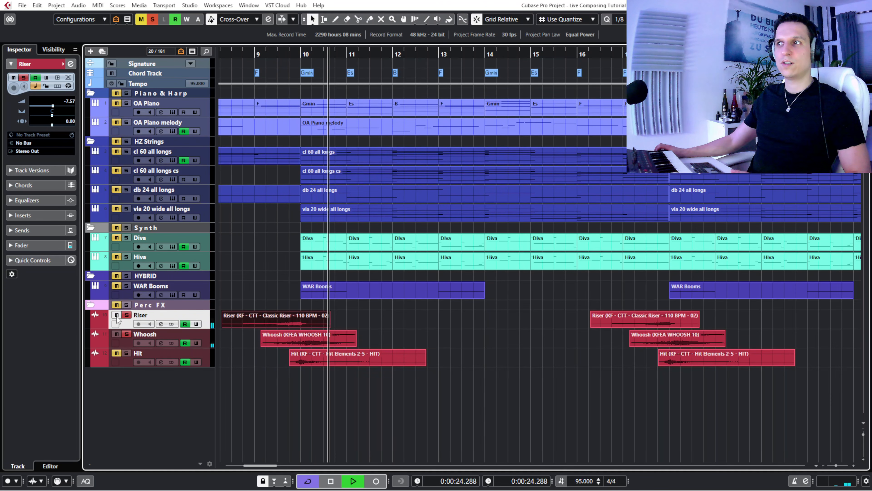
key(space)
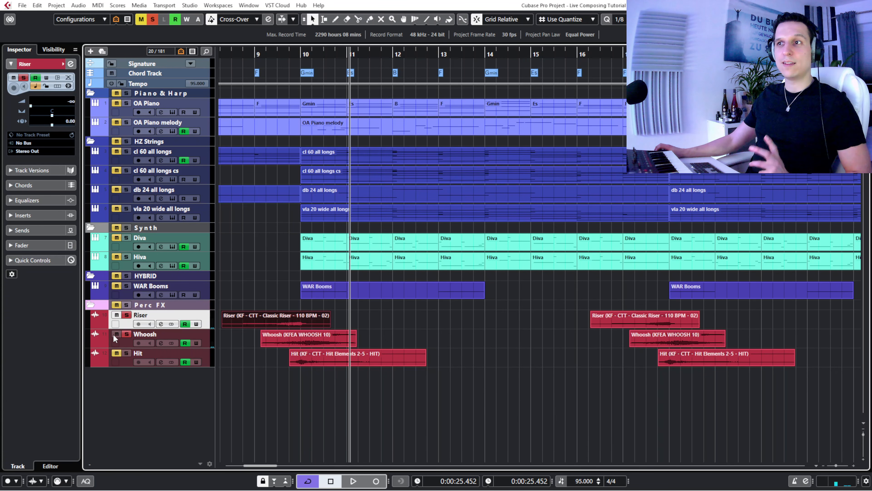
- Solo Hit alongside Riser, take Whoosh out of solo, and play the pair from about bar 9 into bar 11
click(127, 353)
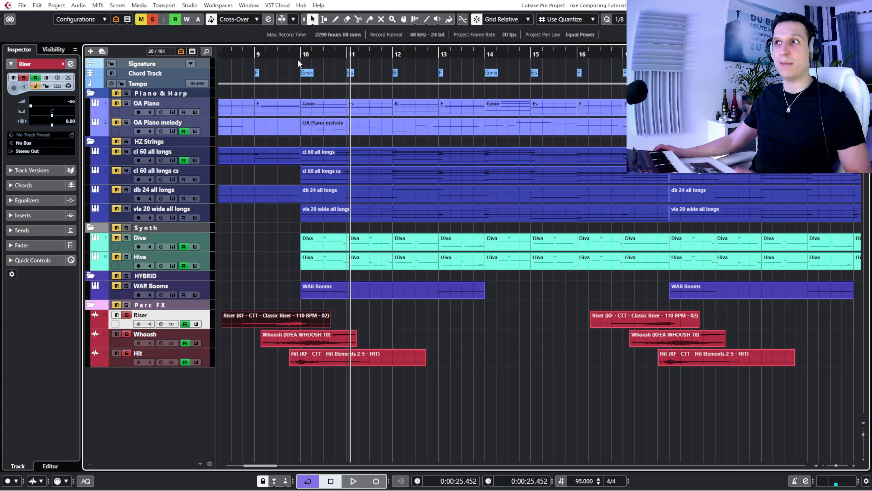
click(289, 55)
click(114, 334)
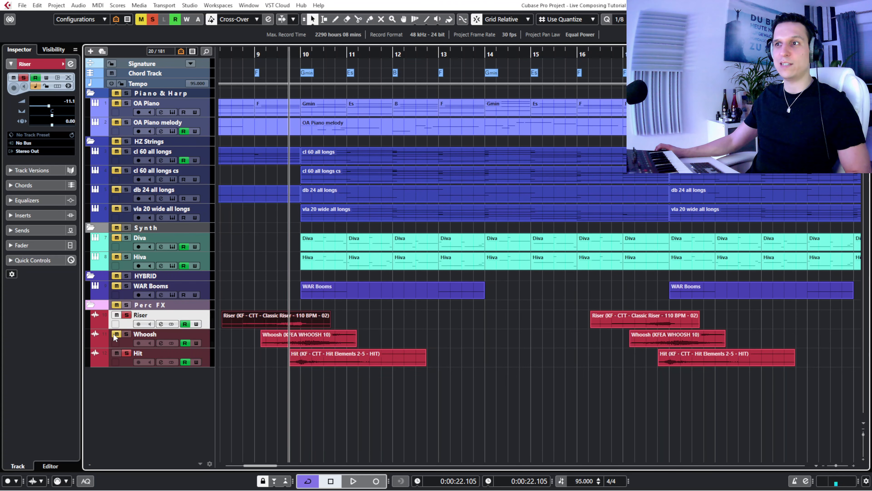
click(270, 52)
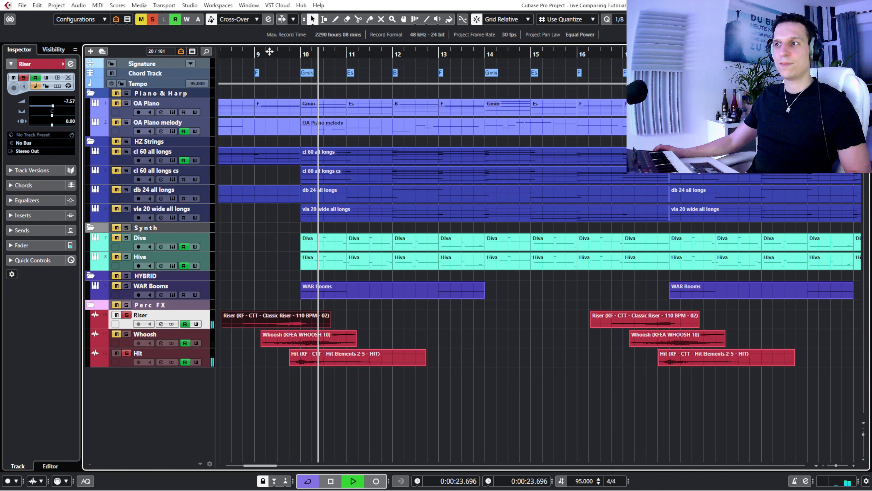
click(268, 52)
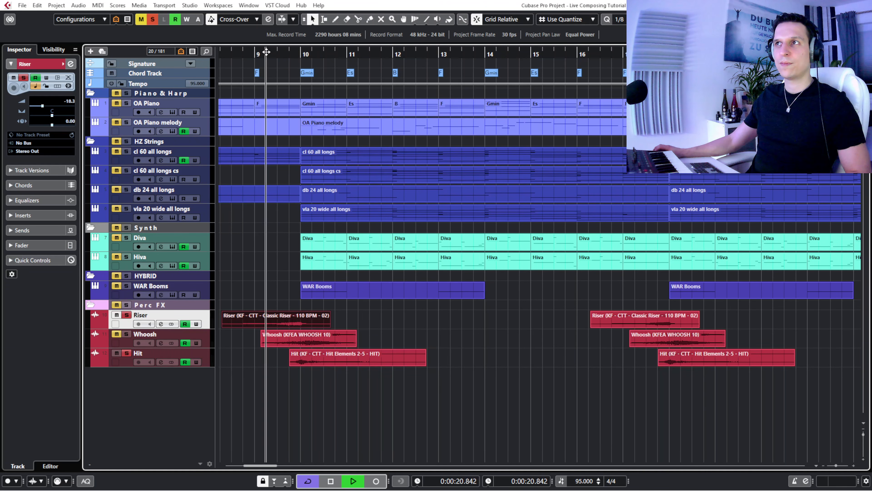
click(125, 360)
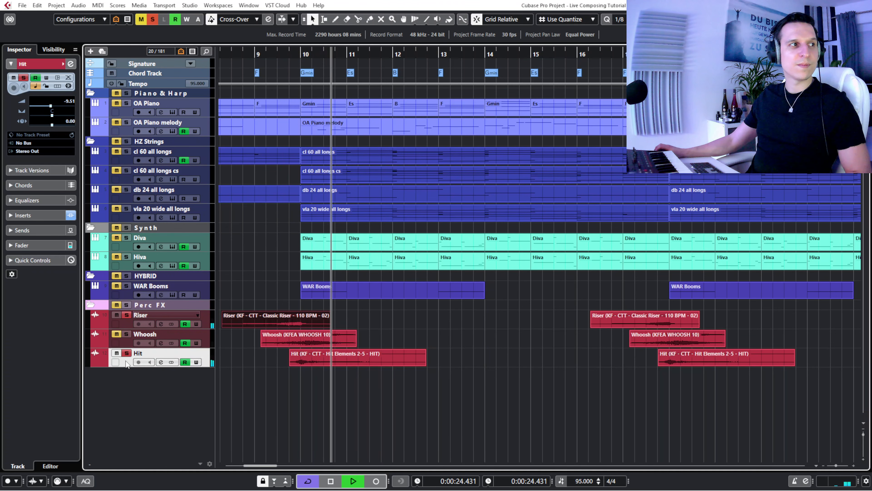
key(space)
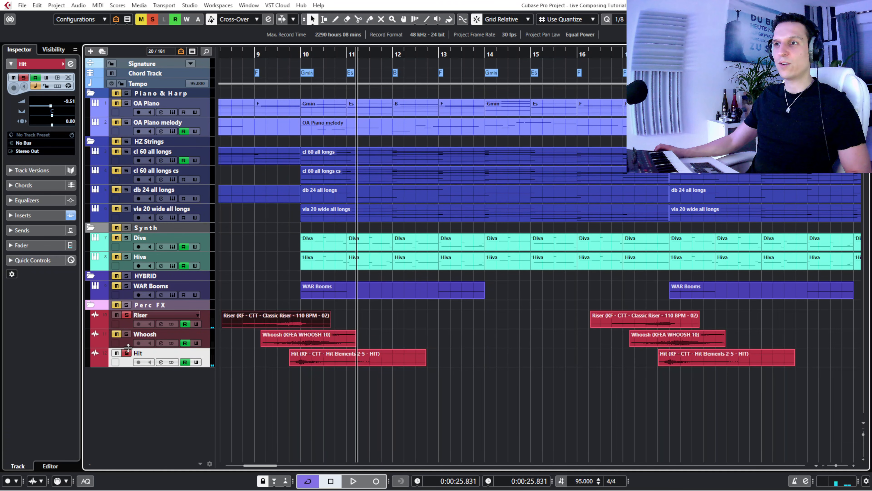
- Open the Whoosh track's channel settings and examine the filter curve in its Pro-Q 3 insert
click(129, 347)
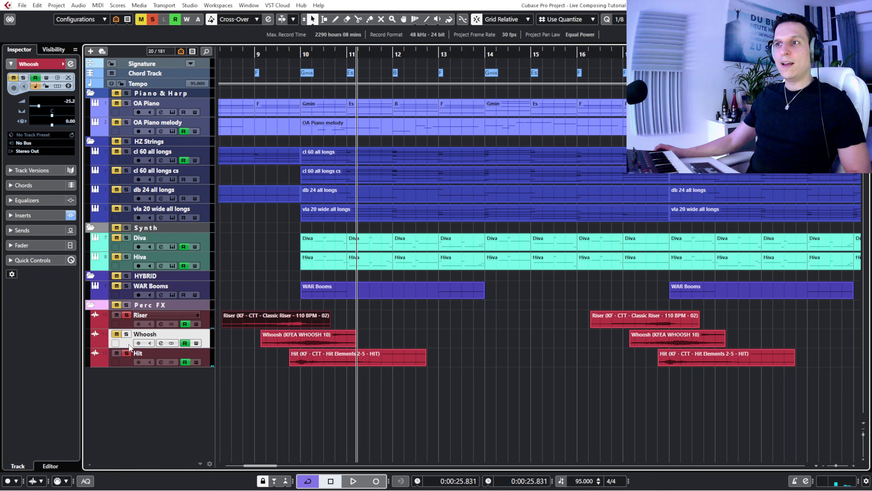
click(161, 343)
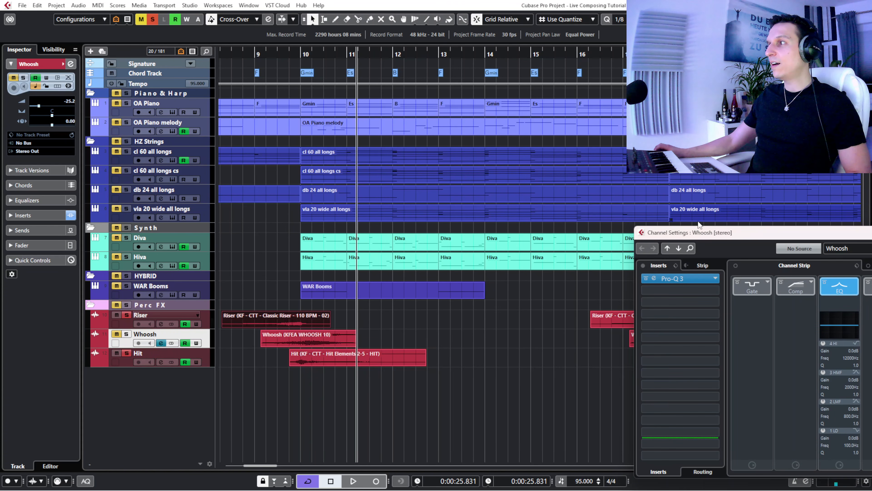
drag(700, 230, 390, 209)
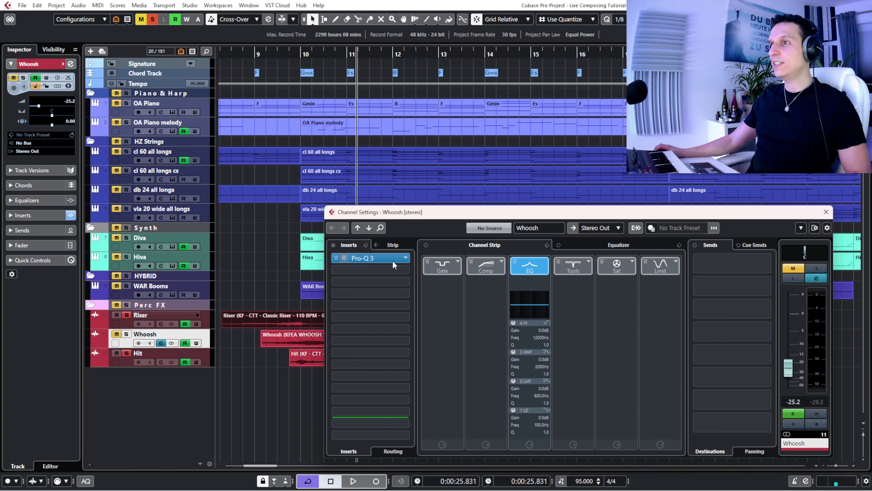
click(344, 257)
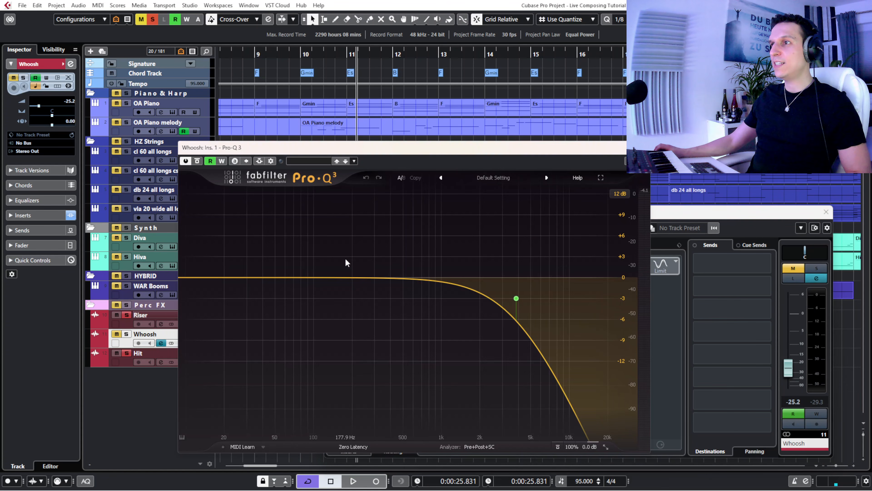
drag(256, 151, 367, 149)
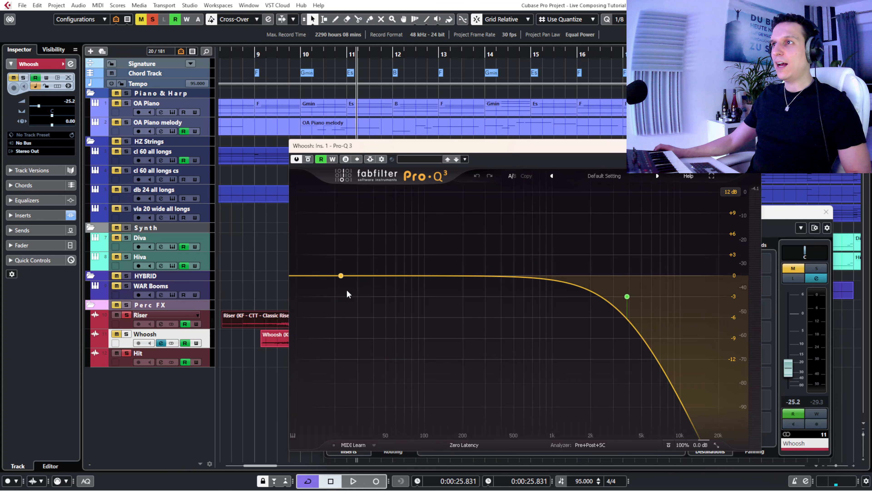
drag(369, 152, 210, 150)
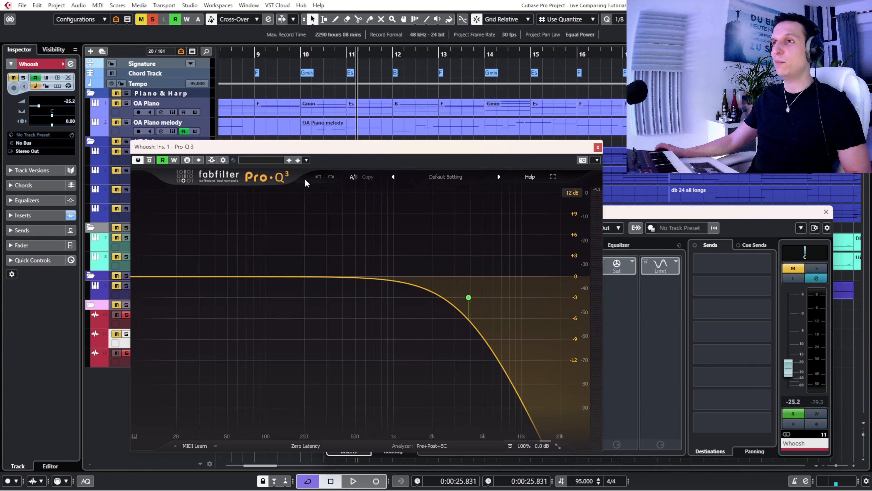
drag(298, 150, 418, 158)
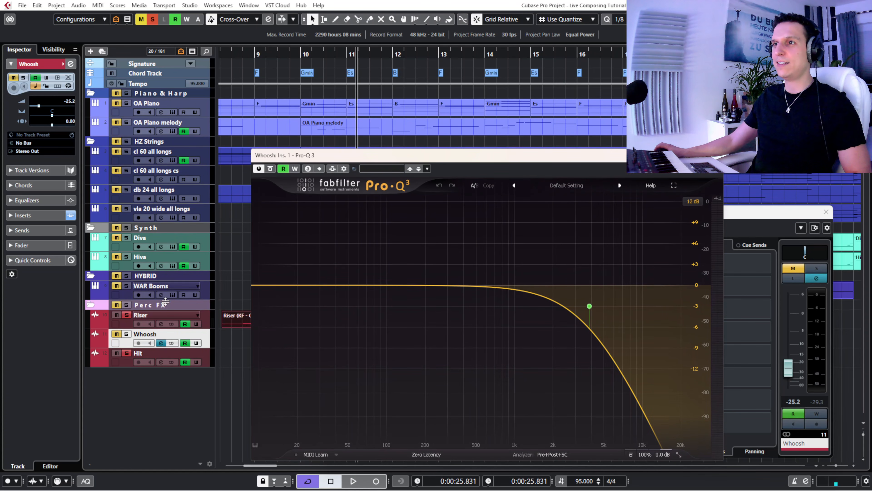
- Solo only the Whoosh track and play it from about the middle of bar 8 with its Pro-Q 3 curve in view
click(115, 334)
click(117, 350)
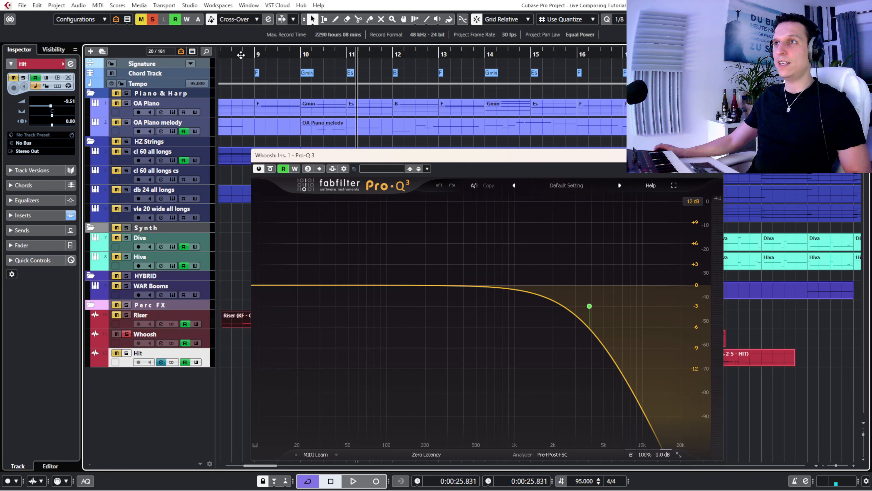
drag(237, 56, 237, 51)
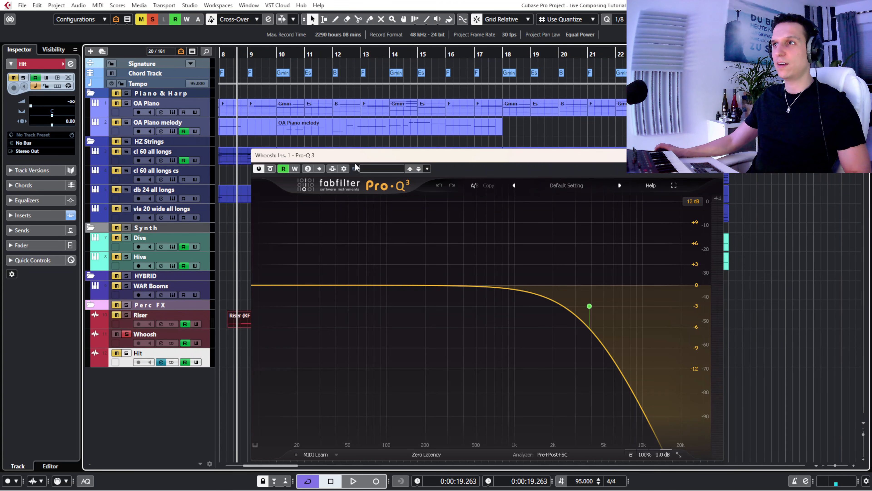
drag(353, 159, 414, 157)
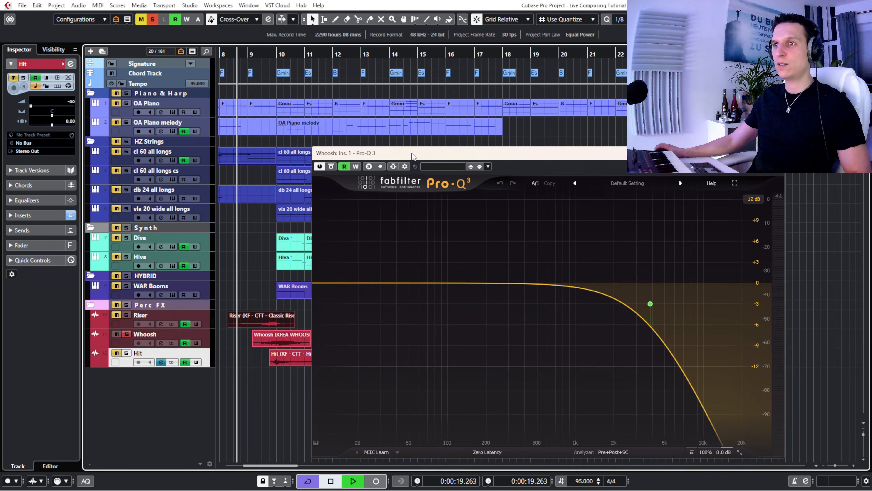
key(space)
mouse_move(666, 297)
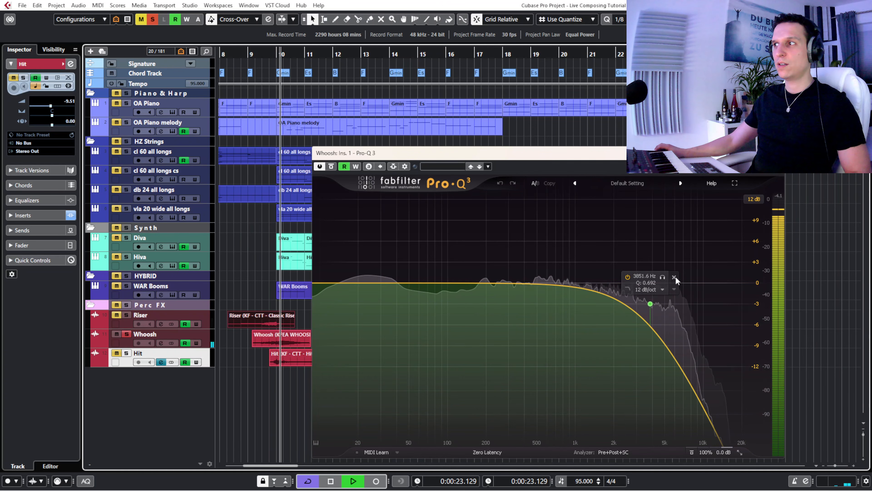
- Compare Whoosh with its 3851.6 Hz high-cut band bypassed and re-enabled, replaying from about the middle of bar 9
click(629, 277)
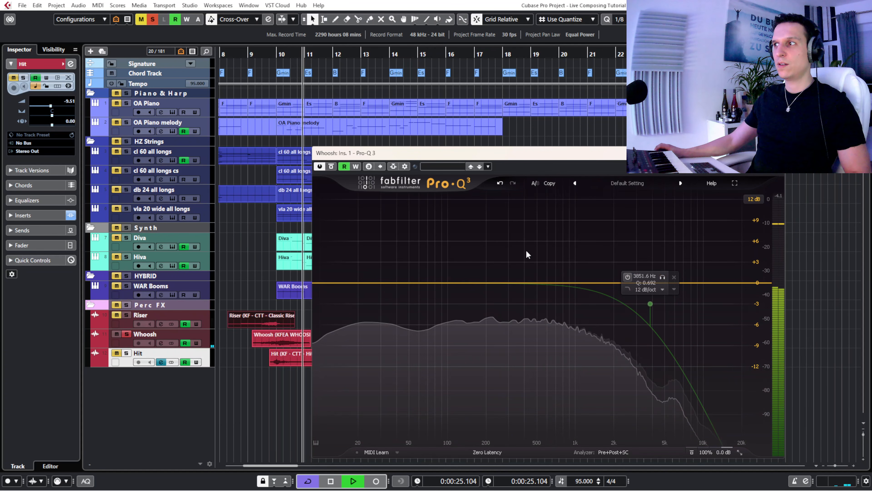
click(261, 54)
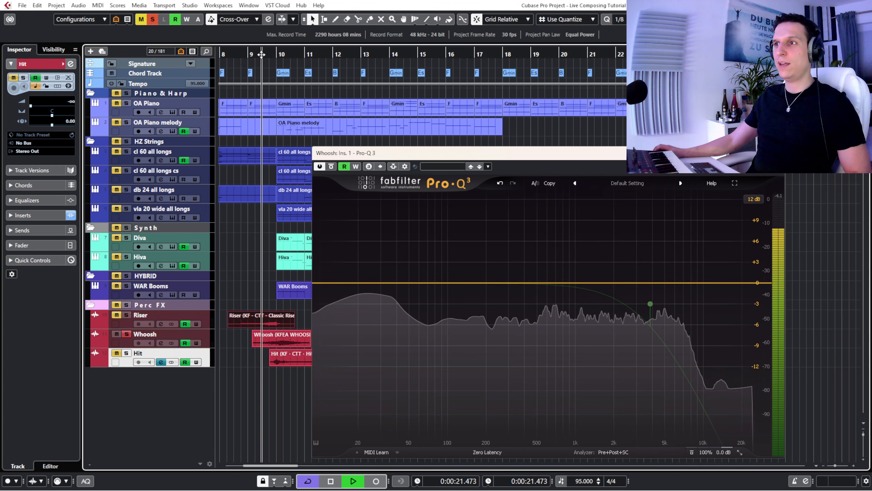
mouse_move(650, 304)
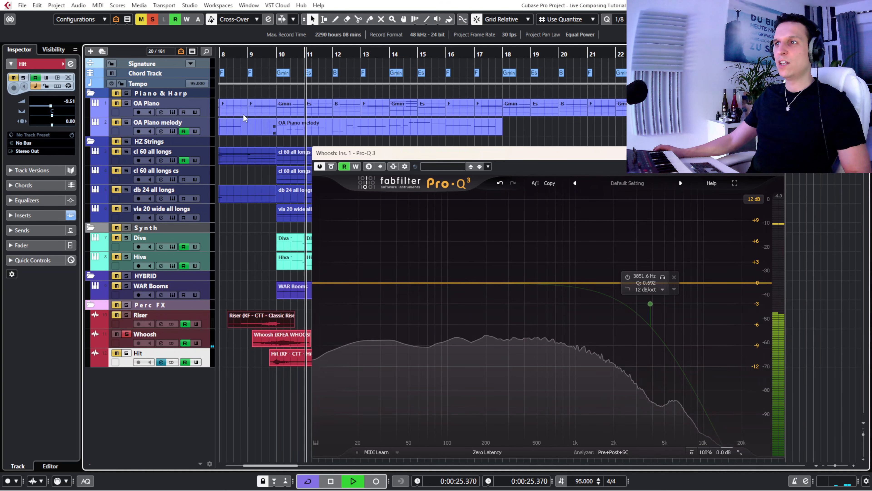
click(261, 54)
mouse_move(630, 278)
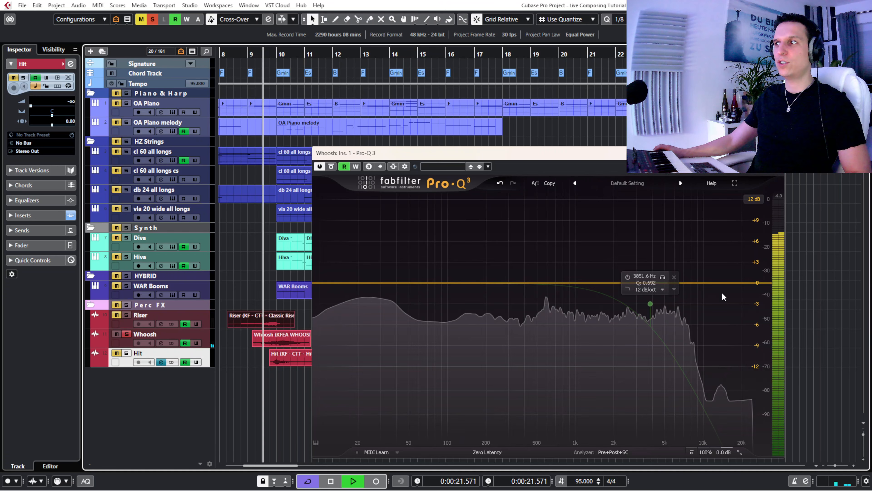
click(628, 277)
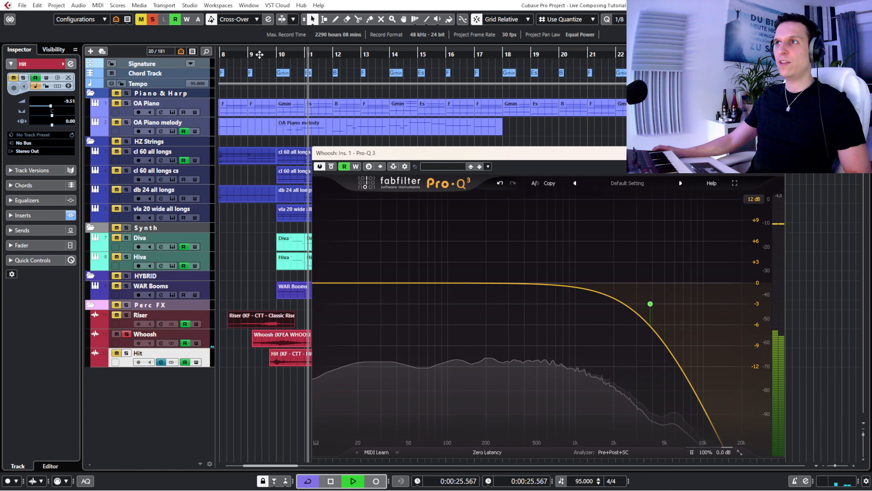
- Replay Whoosh from about the start of bar 9 while soloing the 3851.6 Hz band, and stop playback around bar 11
click(254, 55)
click(663, 276)
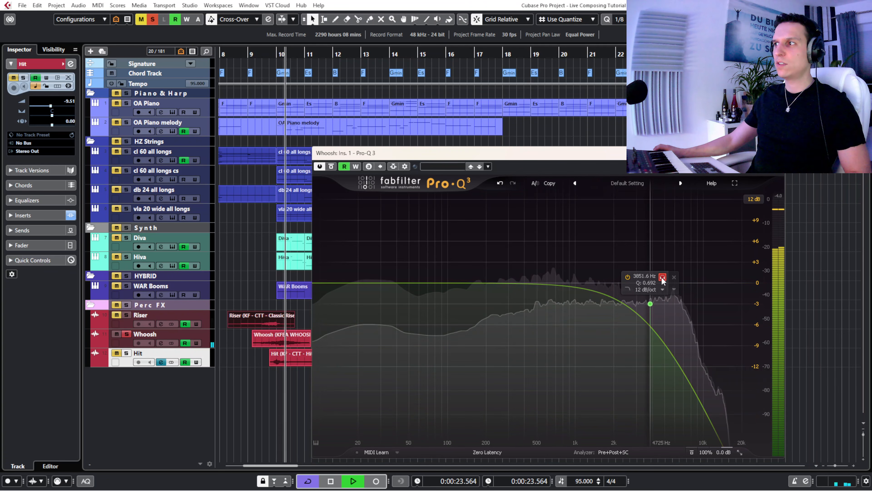
key(space)
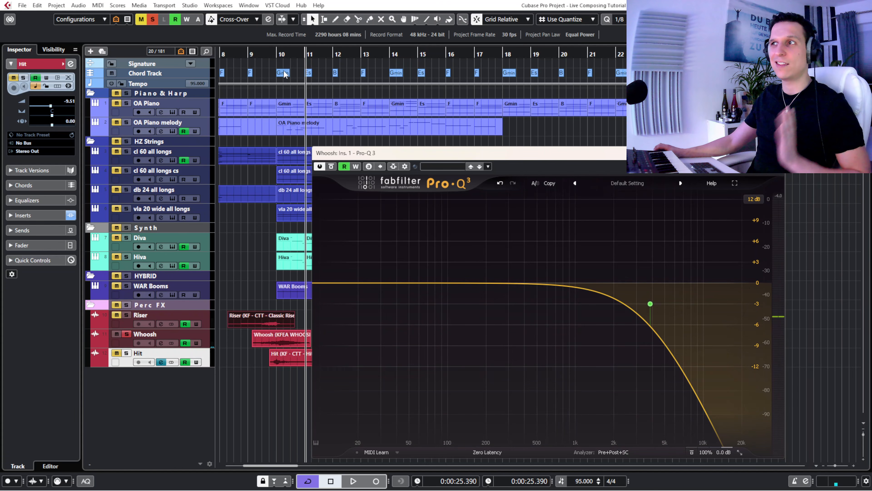
- Play Whoosh once more from about the middle of bar 9, listening to only what its high-cut band removes
click(265, 56)
drag(265, 56, 262, 56)
mouse_move(631, 294)
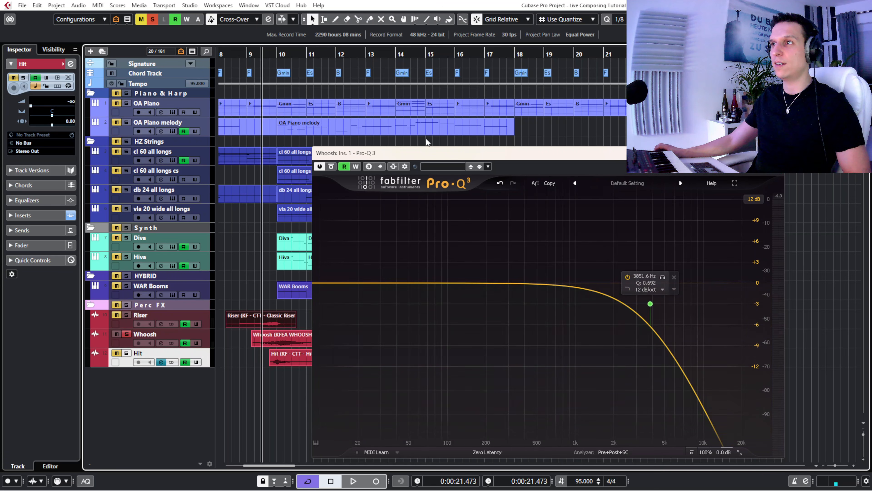
drag(425, 153, 414, 152)
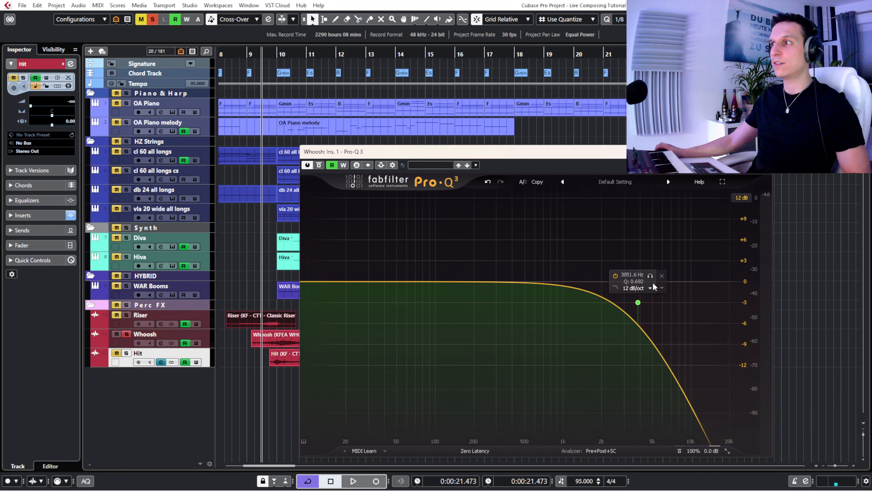
key(space)
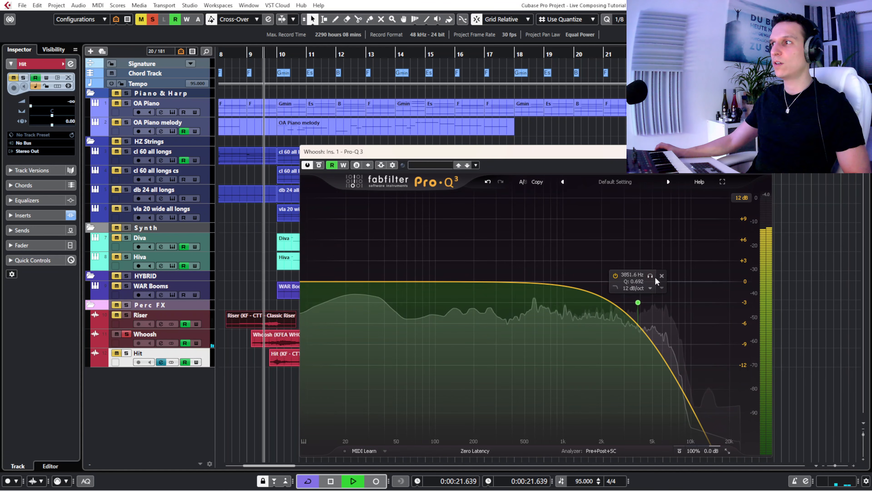
click(651, 276)
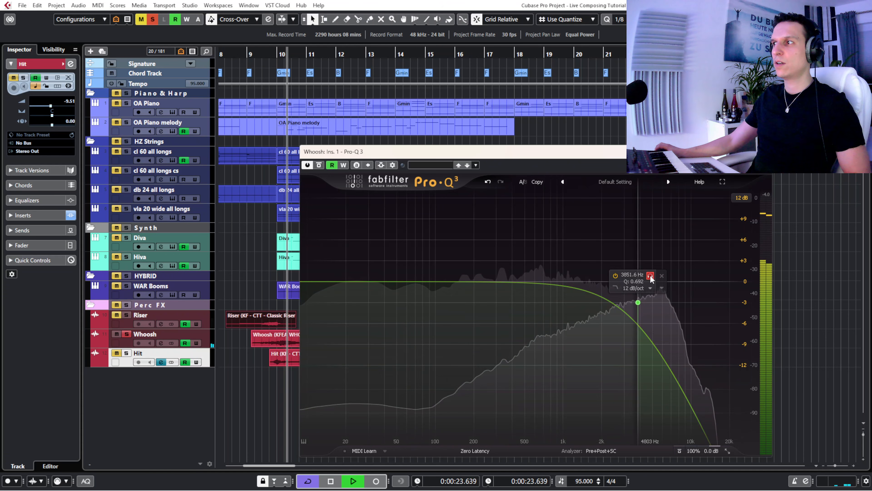
click(651, 276)
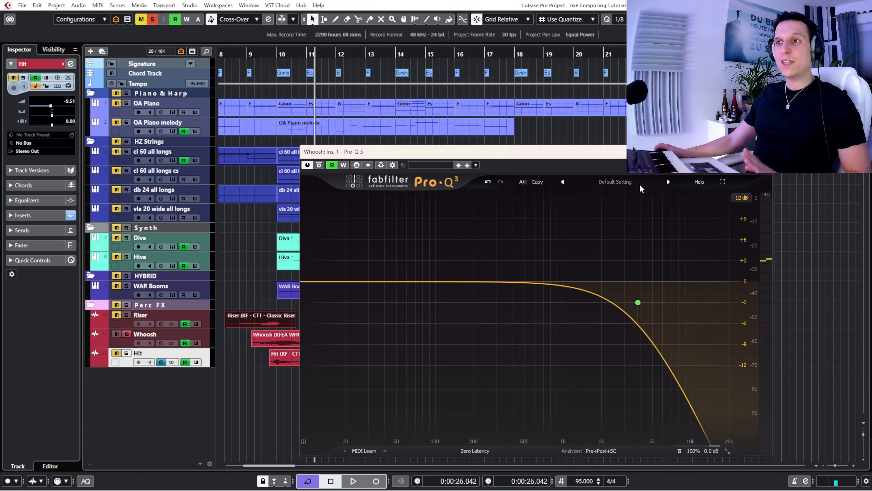
- Take Whoosh out of solo and open the Pro-Q 3 insert of the Hit track in place of Whoosh's
click(764, 151)
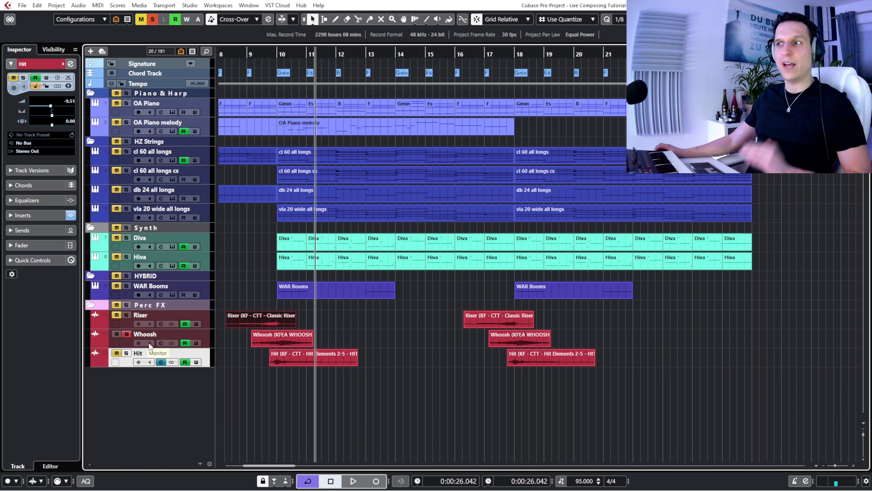
click(126, 334)
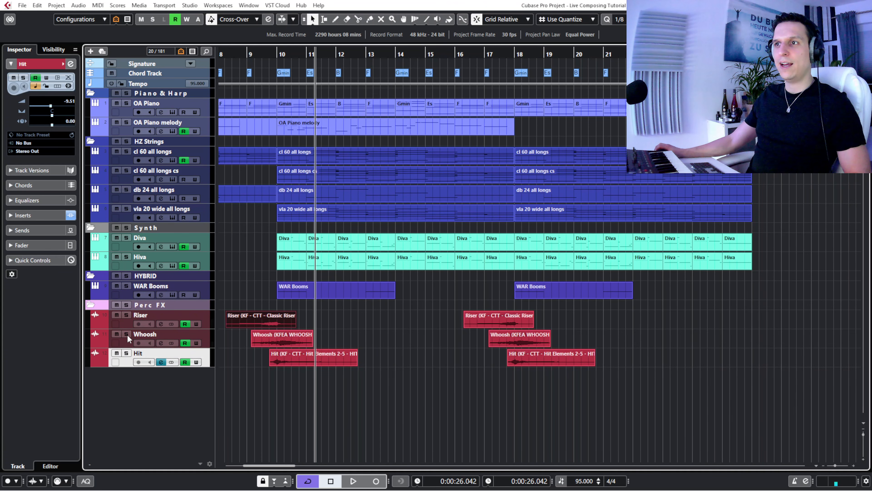
click(161, 362)
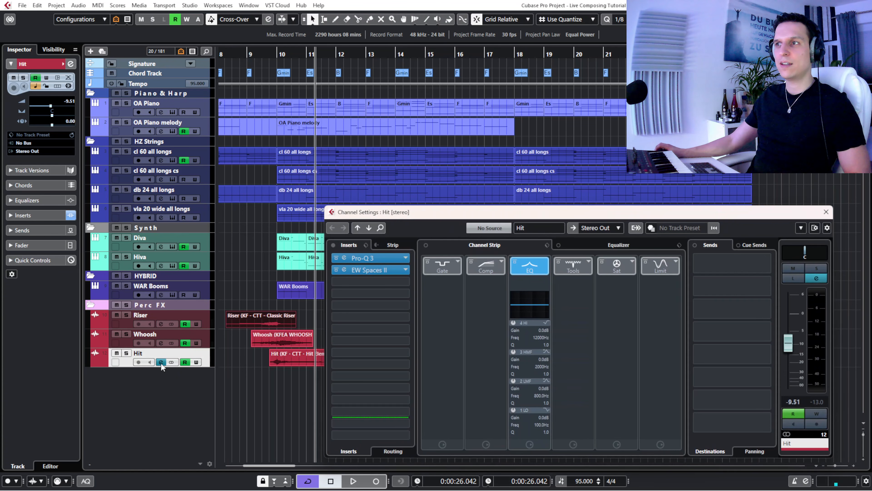
click(345, 257)
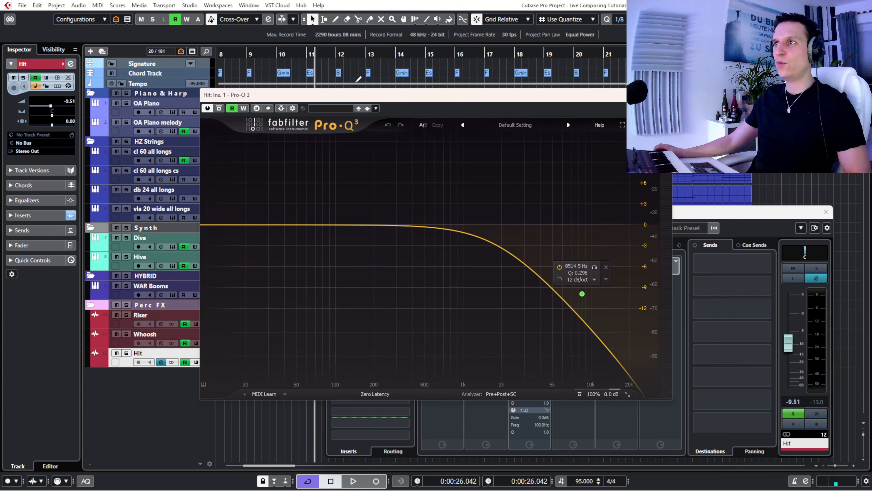
drag(359, 97, 474, 102)
- Play Hit soloed from about the middle of bar 9, comparing its 8514.5 Hz high-cut band on and bypassed
click(262, 54)
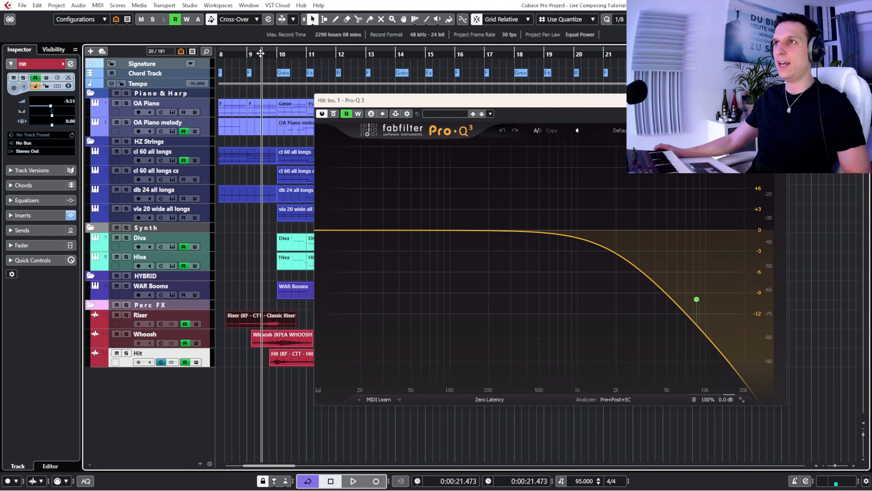
click(126, 353)
key(space)
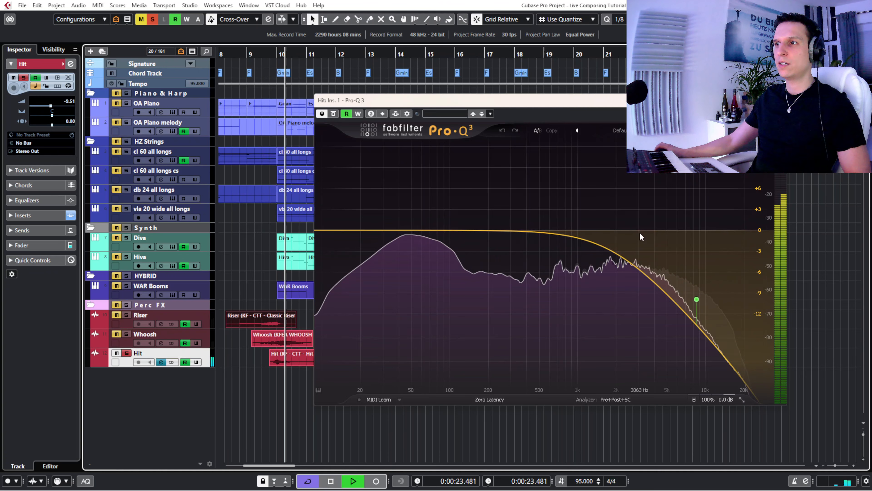
mouse_move(698, 283)
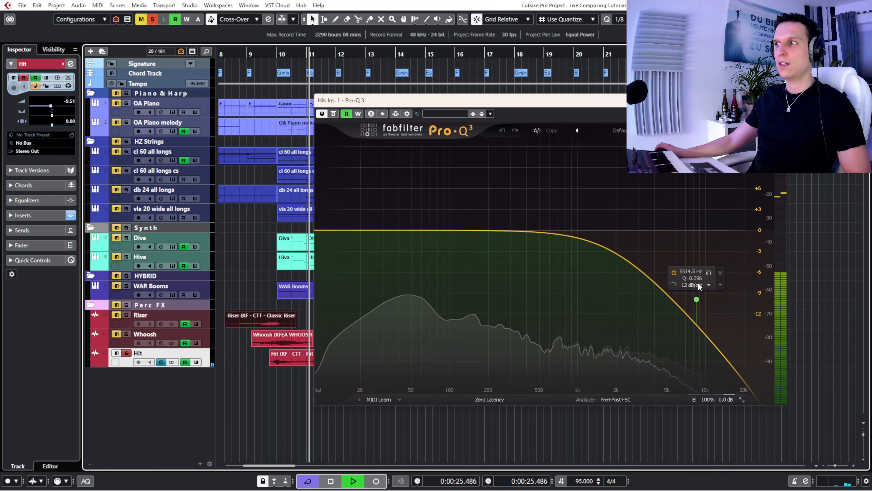
click(674, 272)
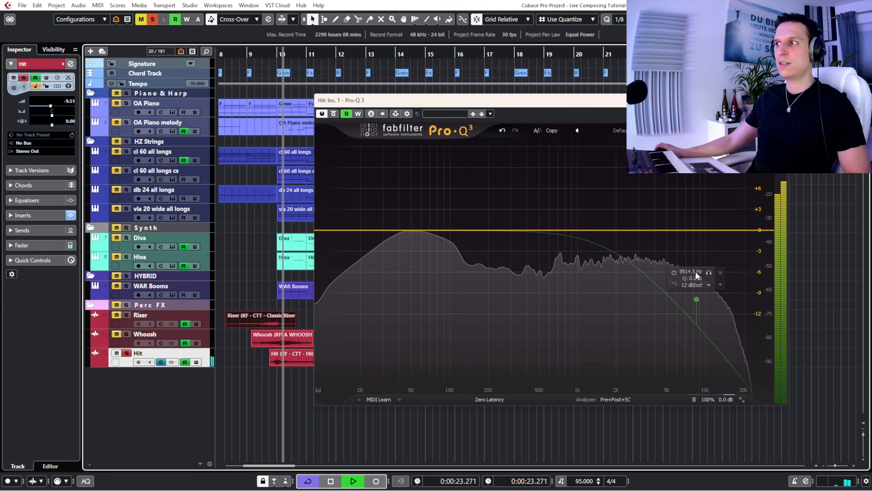
click(674, 271)
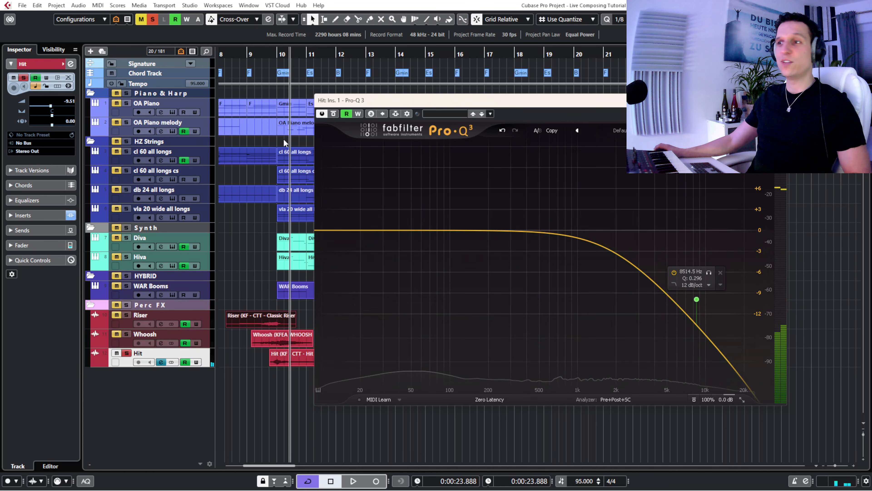
- Replay Hit from about the middle of bar 9 with its 8514.5 Hz band soloed, and close the Pro-Q 3 window
click(265, 54)
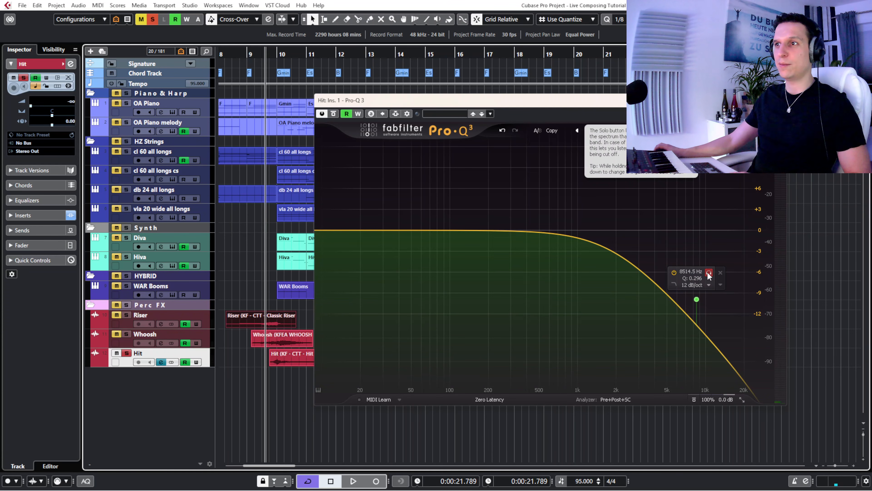
click(708, 274)
key(space)
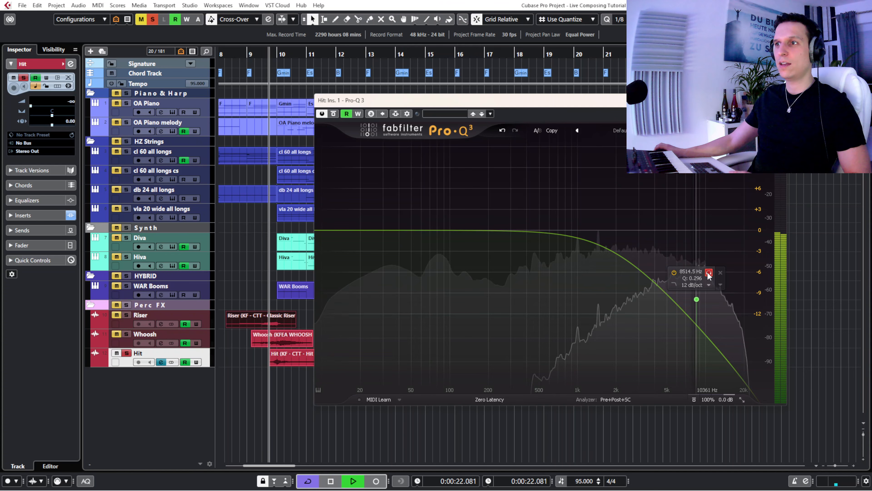
click(708, 274)
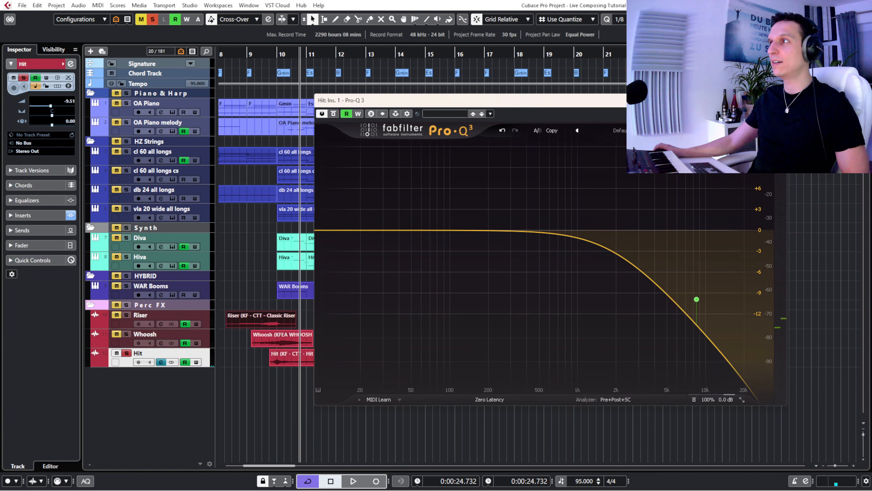
click(779, 100)
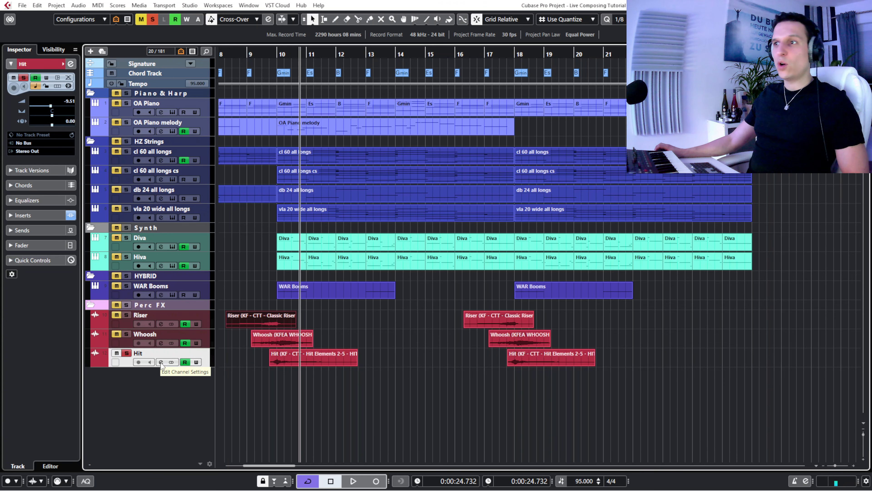
- Open Hit's EW Spaces II reverb insert and play the soloed track from about bar 9 into bar 11
click(160, 362)
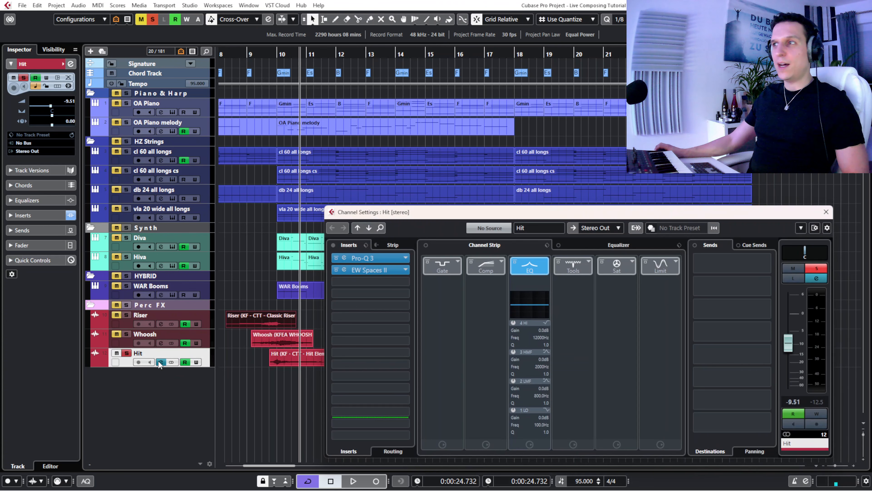
click(345, 268)
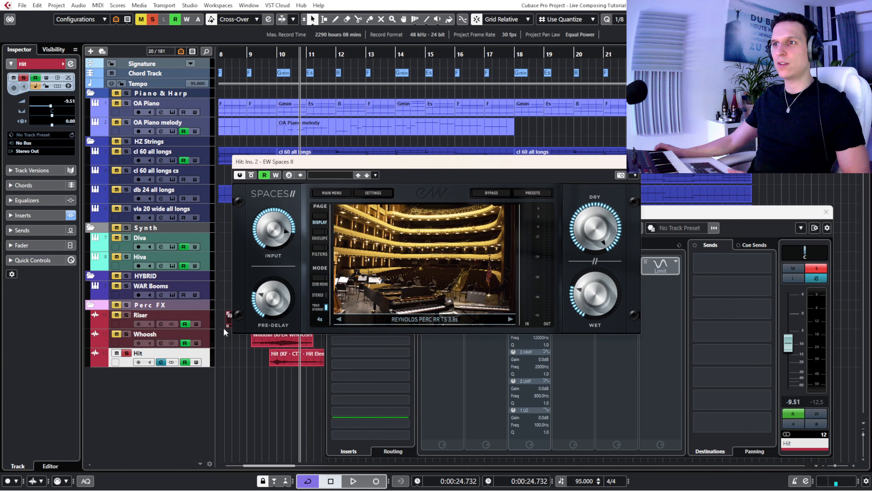
drag(340, 166, 462, 175)
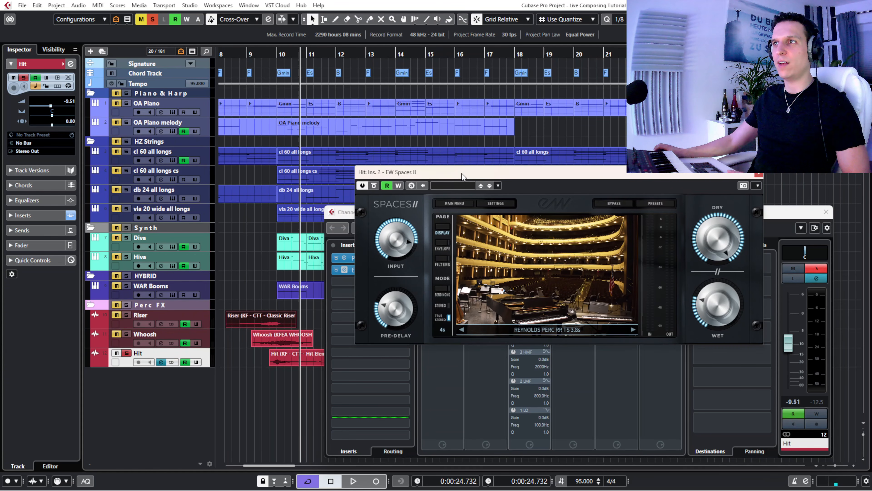
click(258, 54)
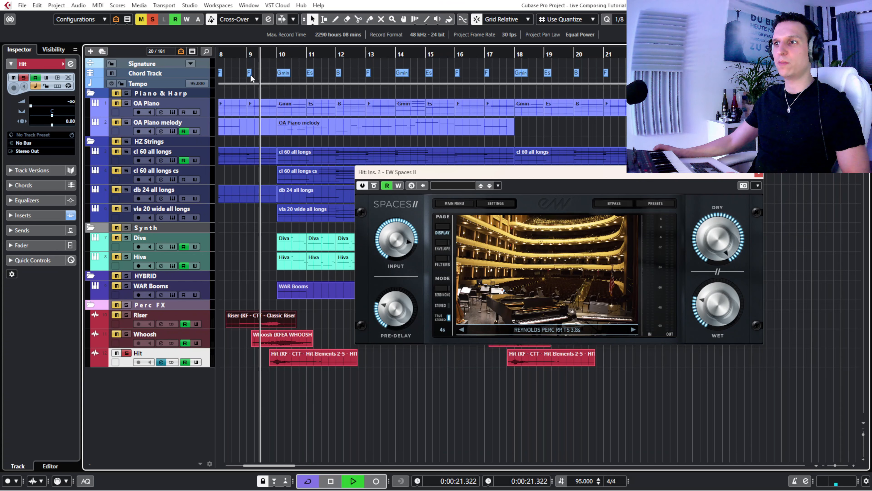
key(space)
- Solo the Whoosh and Riser tracks alongside Hit
click(126, 335)
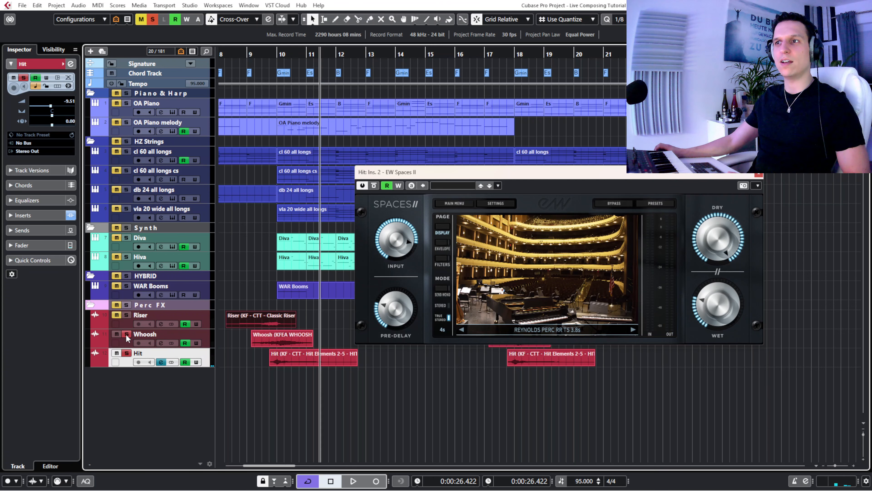
click(126, 315)
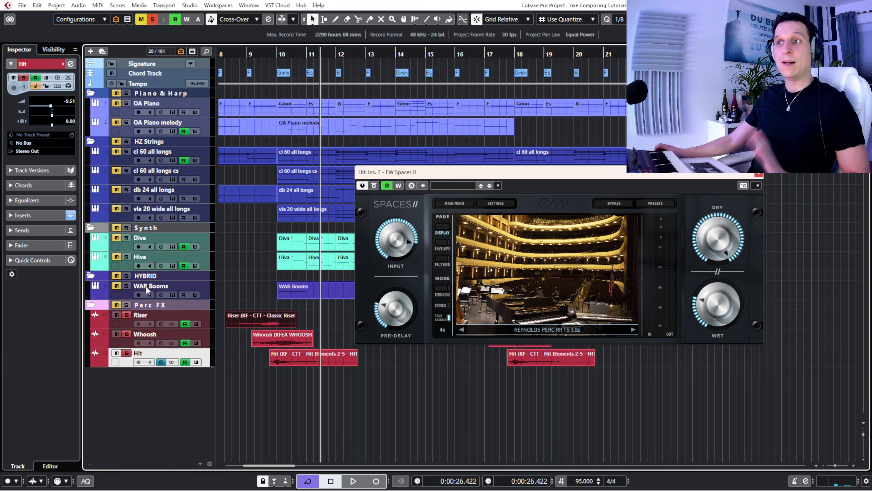
- Play the soloed Riser, Whoosh and Hit tracks from just before bar 9 into bar 11, and close Hit's EW Spaces II window
click(242, 52)
drag(242, 52, 239, 54)
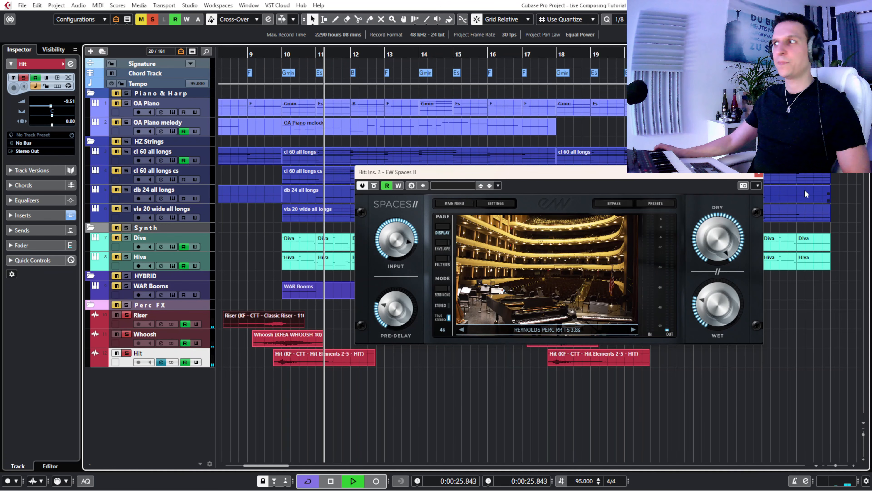
key(space)
click(759, 175)
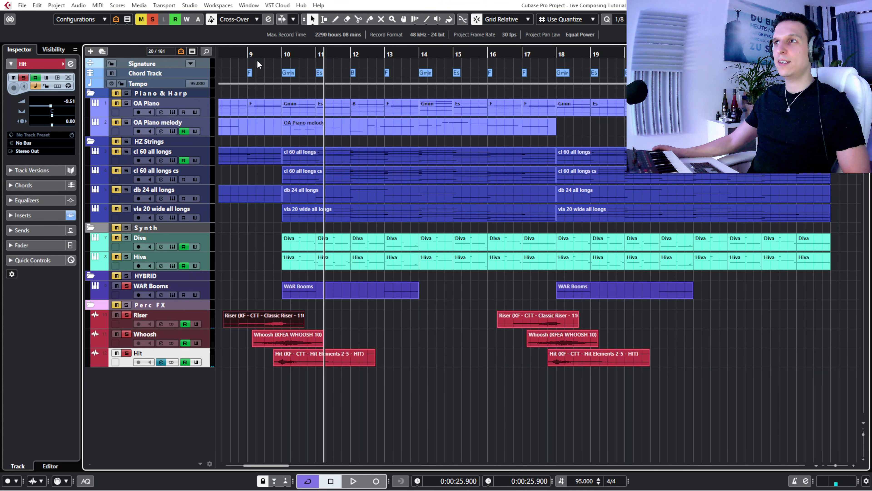
- Play WAR Booms with Riser, Whoosh and Hit from just before bar 9 into bar 11, and briefly select their first events together
click(244, 53)
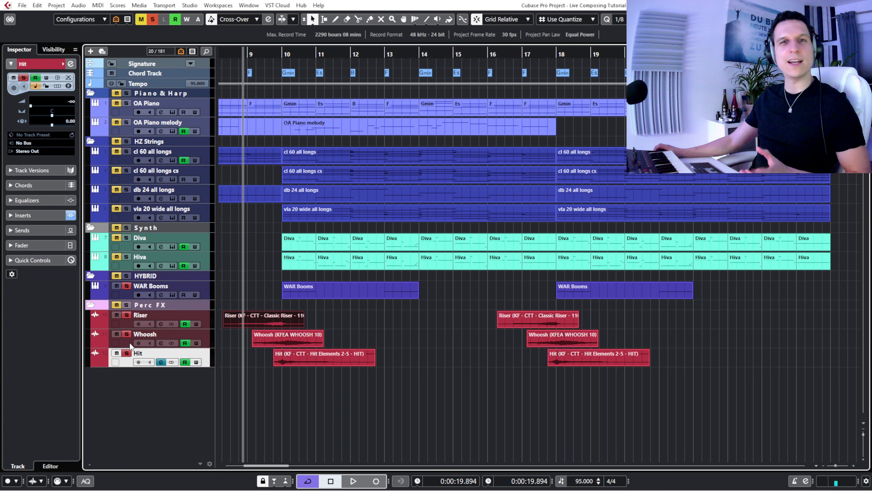
key(space)
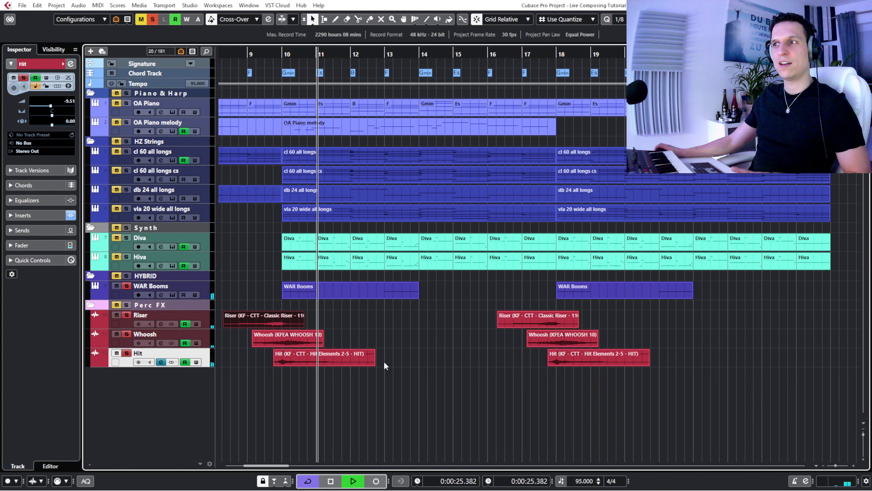
key(space)
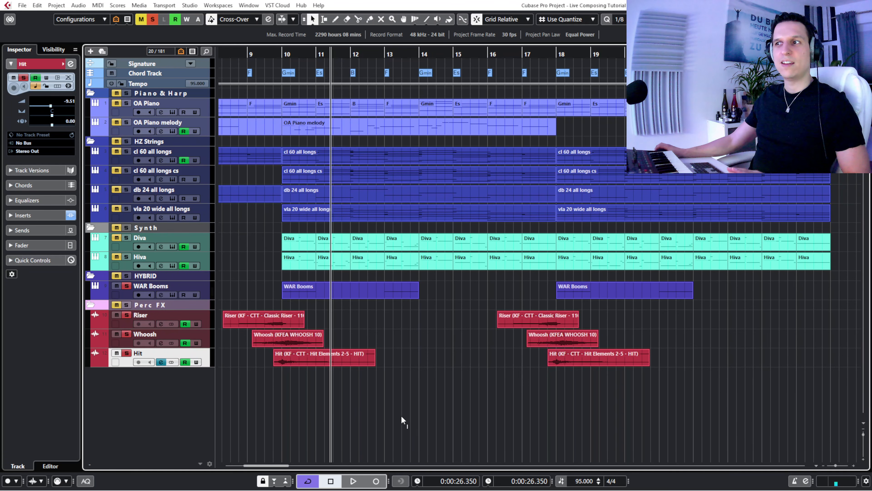
drag(401, 415, 259, 287)
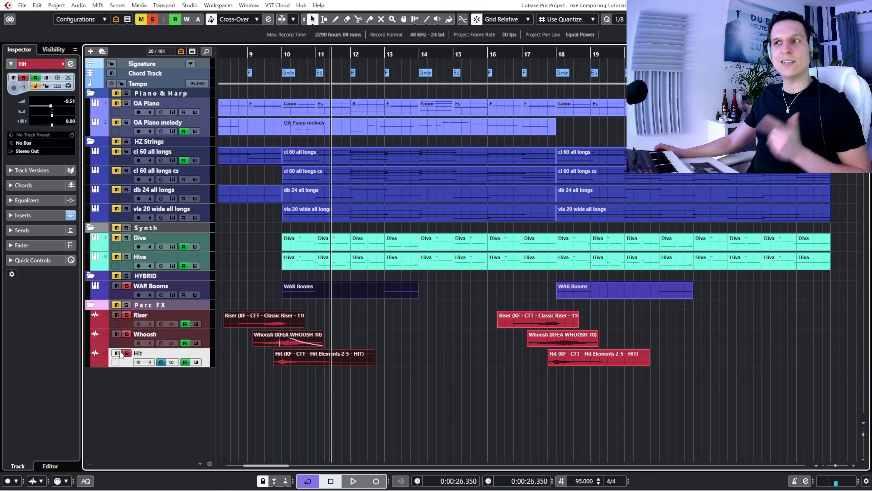
click(376, 398)
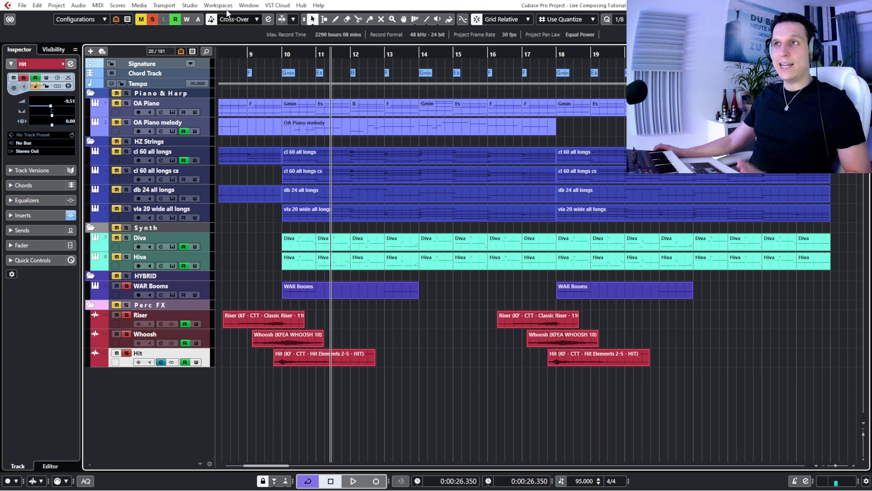
- Clear the current solos, place the playhead at about bar 9, and solo the Piano & Harp, HZ Strings, Synth, HYBRID and Perc FX folders
click(152, 21)
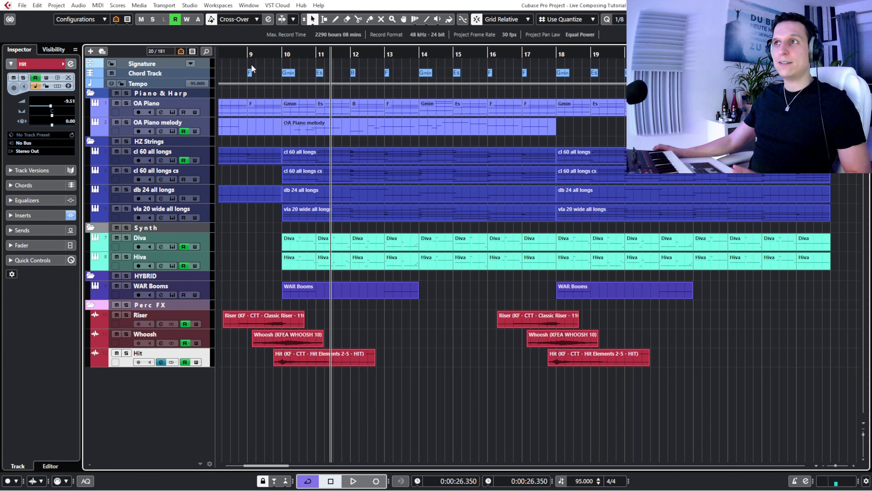
click(248, 54)
click(127, 93)
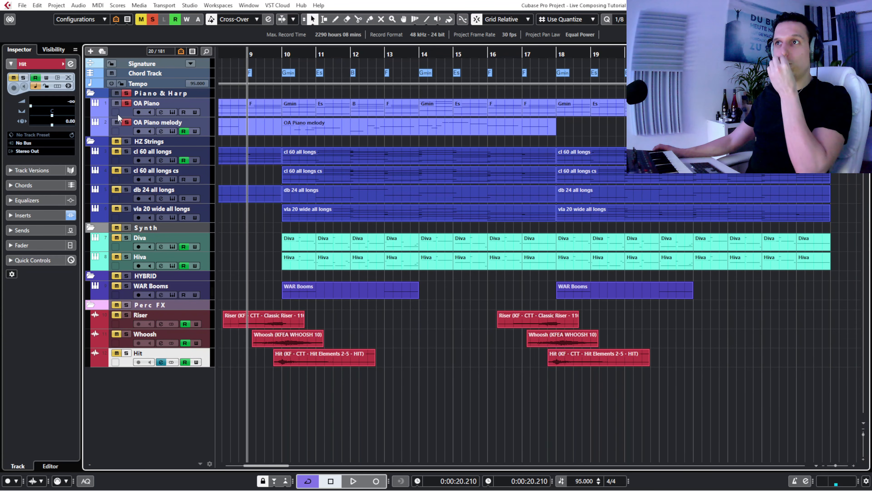
click(126, 142)
click(126, 227)
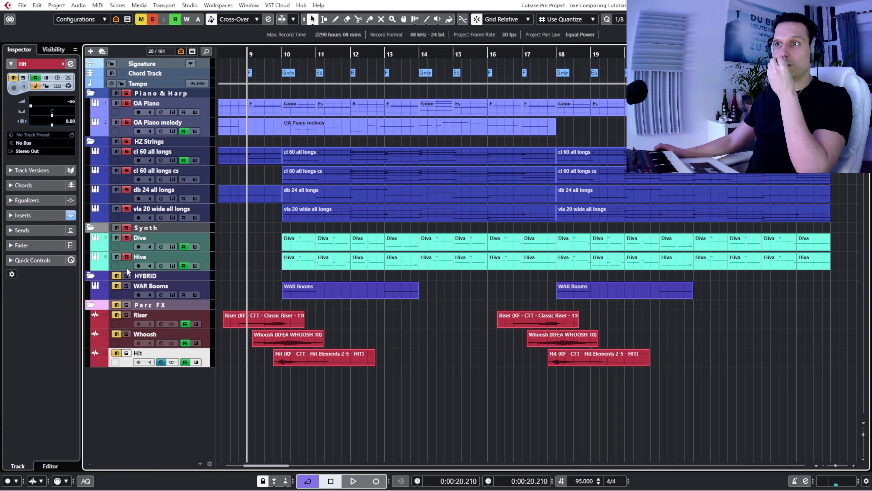
click(126, 276)
click(150, 304)
click(126, 305)
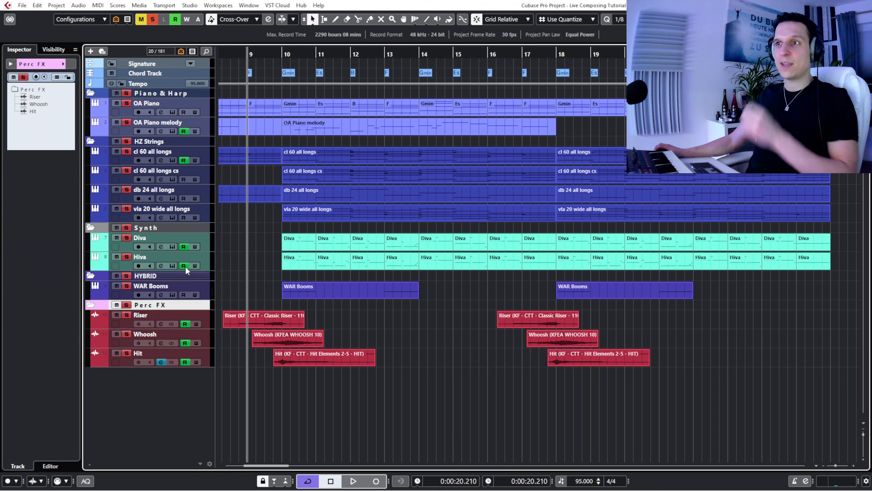
- Play all soloed layers together into bar 19, and return the playhead to the start of the first Riser event
drag(268, 51, 265, 64)
key(space)
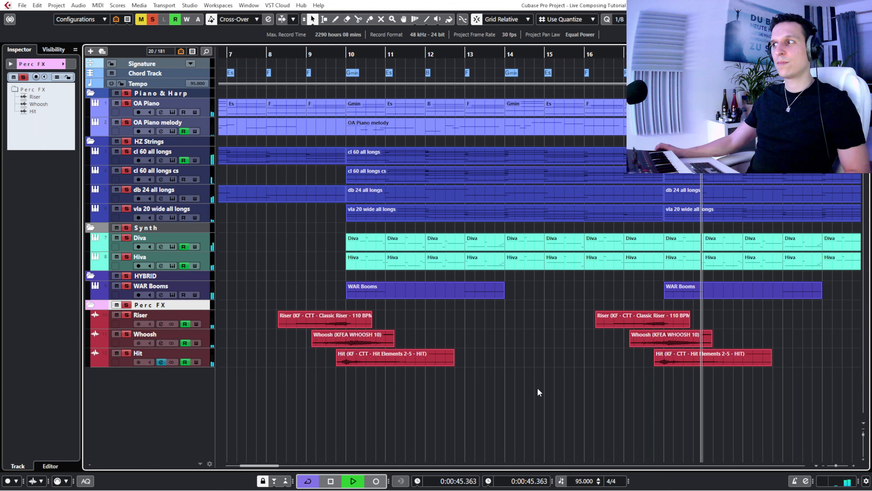
key(space)
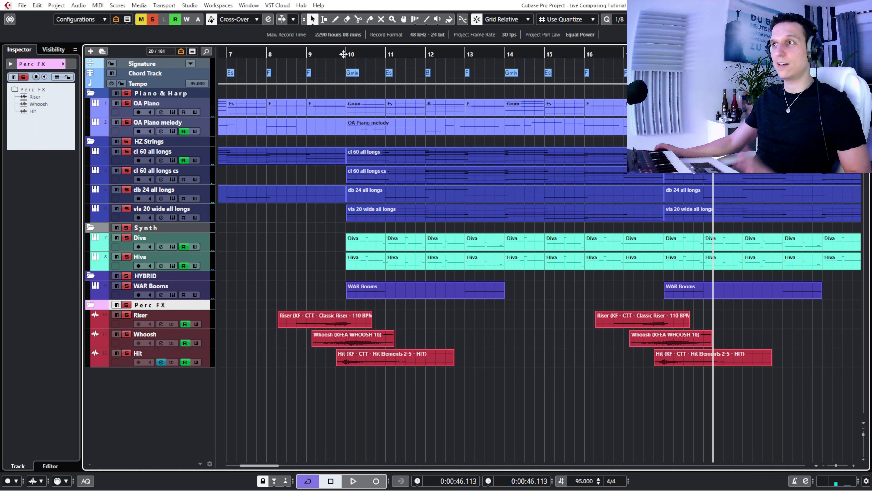
drag(280, 53, 282, 51)
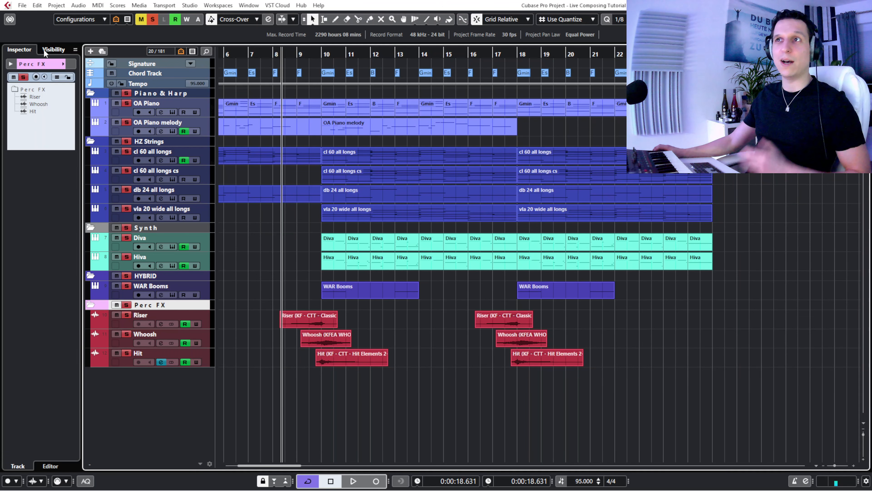
- Show the hidden MID PERC folder with its AS ens track enlarged in the project, and solo the folder
click(53, 49)
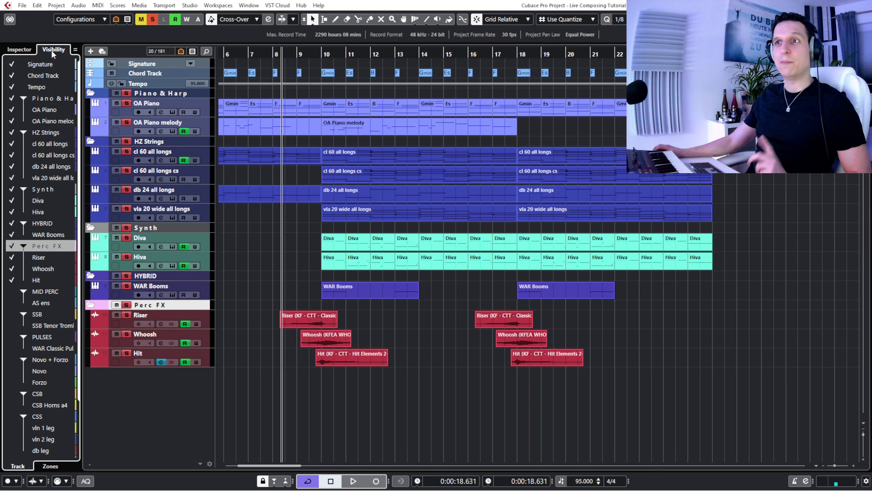
click(11, 291)
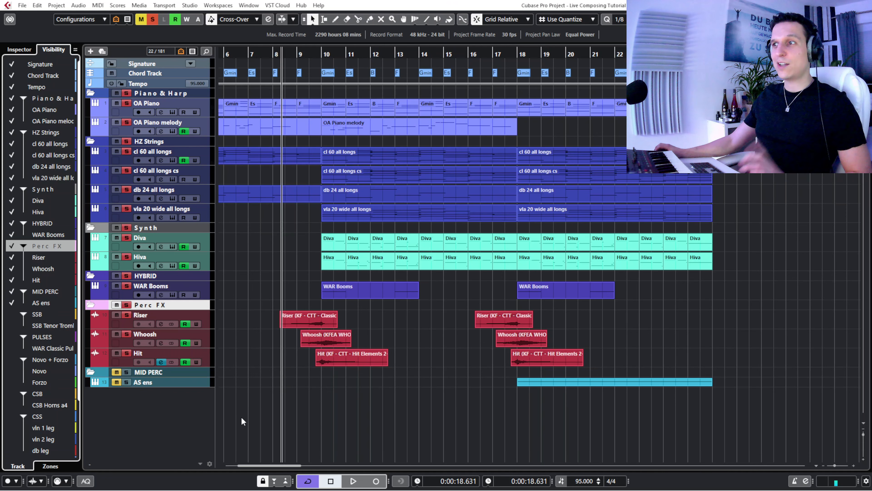
drag(146, 385, 146, 395)
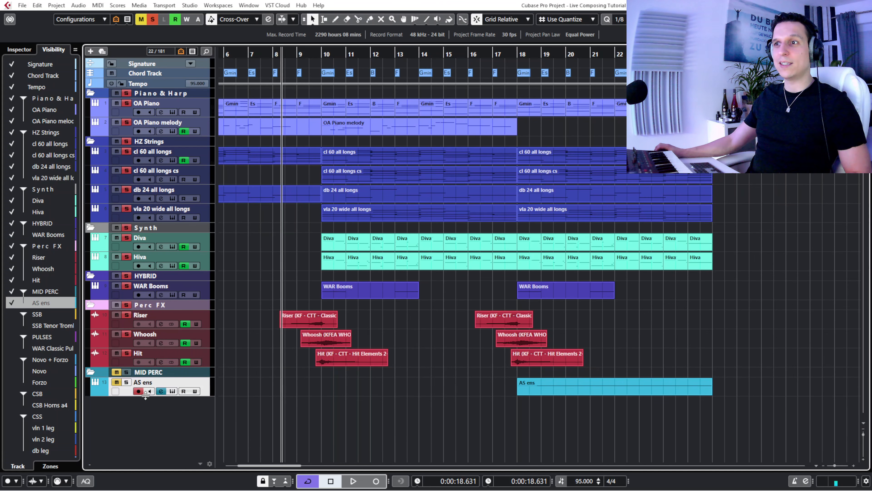
click(116, 373)
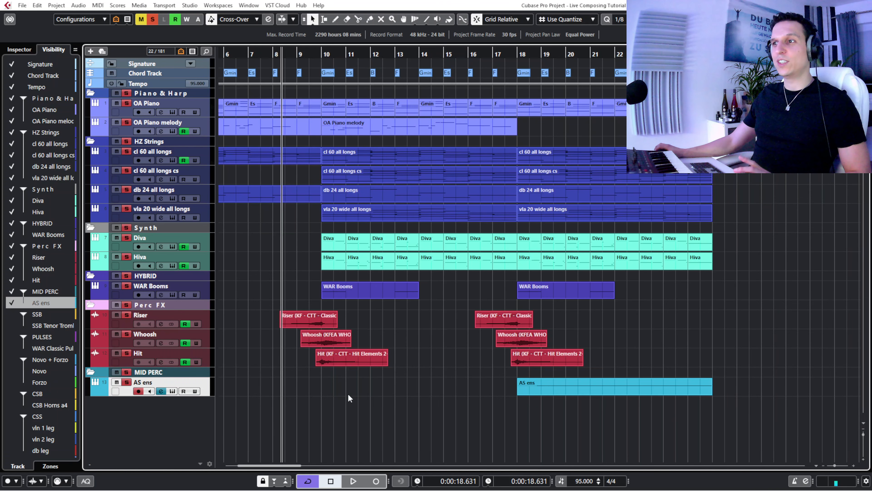
- Place the playhead in bar 17 and open the AS ens track's Action Strikes instrument window
click(502, 55)
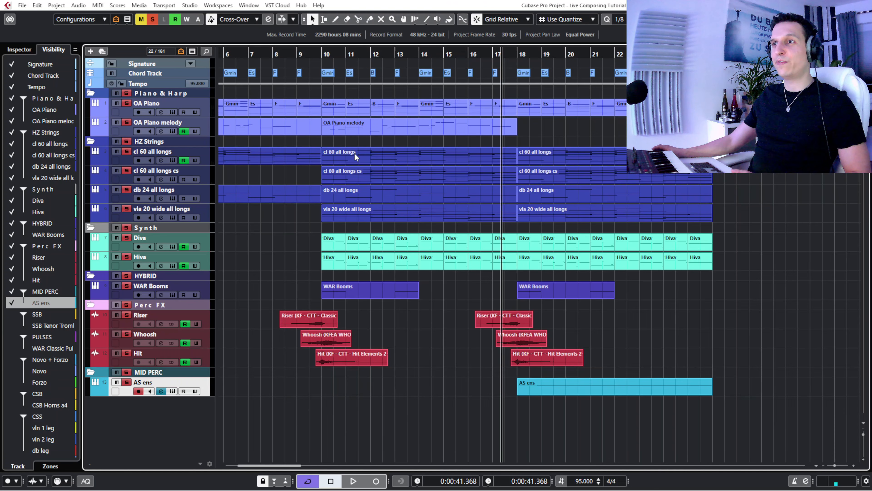
click(21, 50)
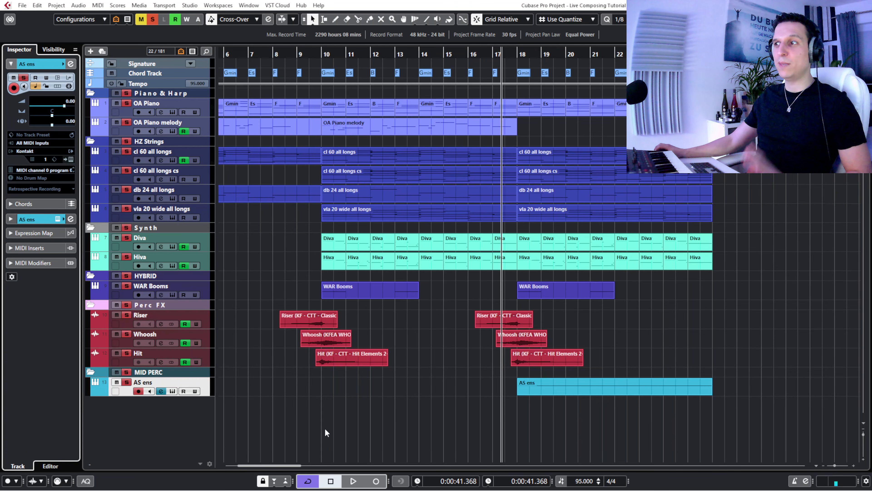
click(173, 392)
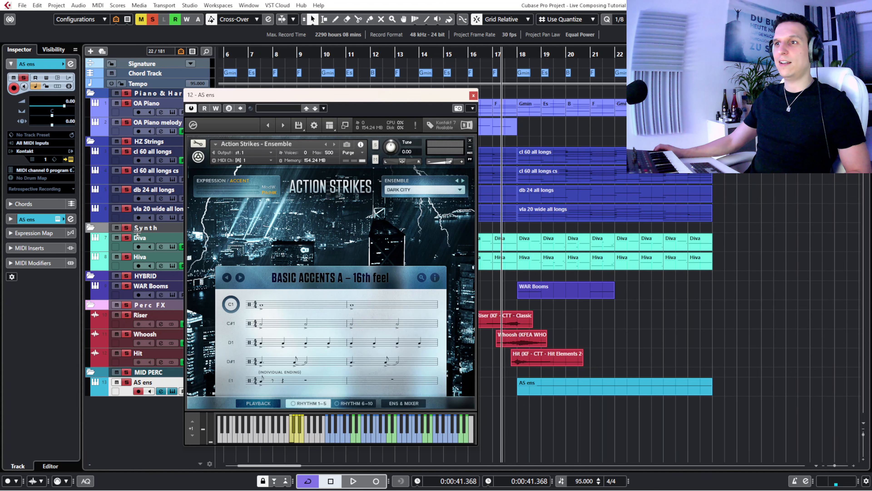
- Clear all solos and mutes, solo only AS ens, and play it from bar 17 into bar 21 while viewing the Action Strikes rhythms
click(153, 20)
click(141, 19)
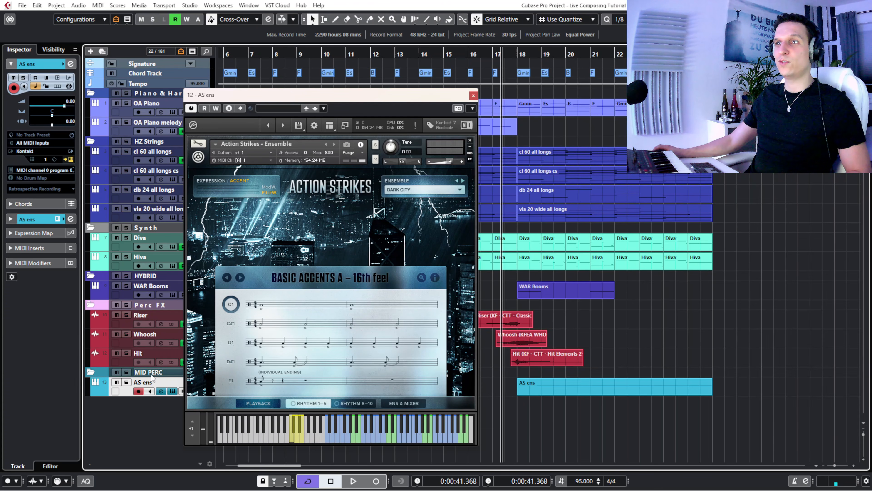
click(126, 382)
key(space)
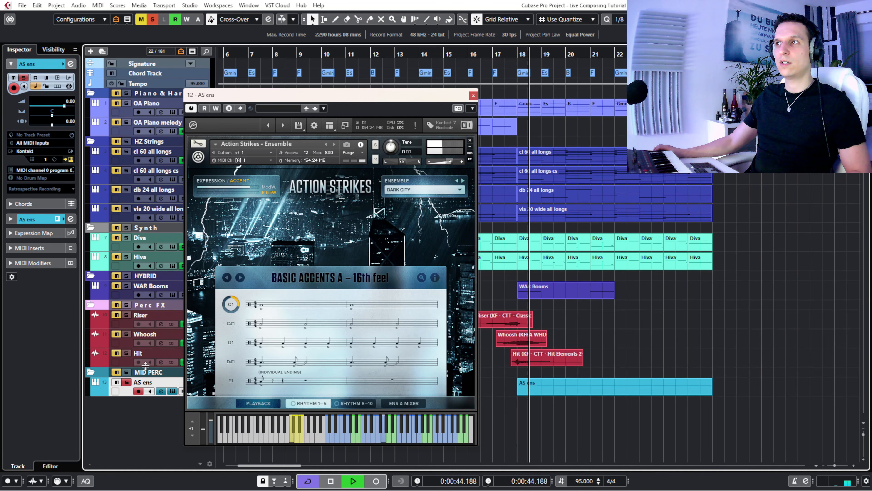
mouse_move(257, 317)
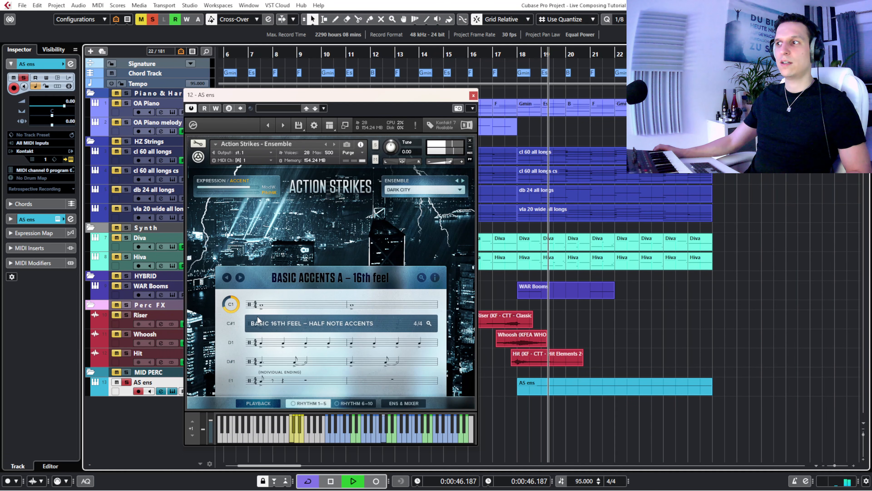
mouse_move(338, 336)
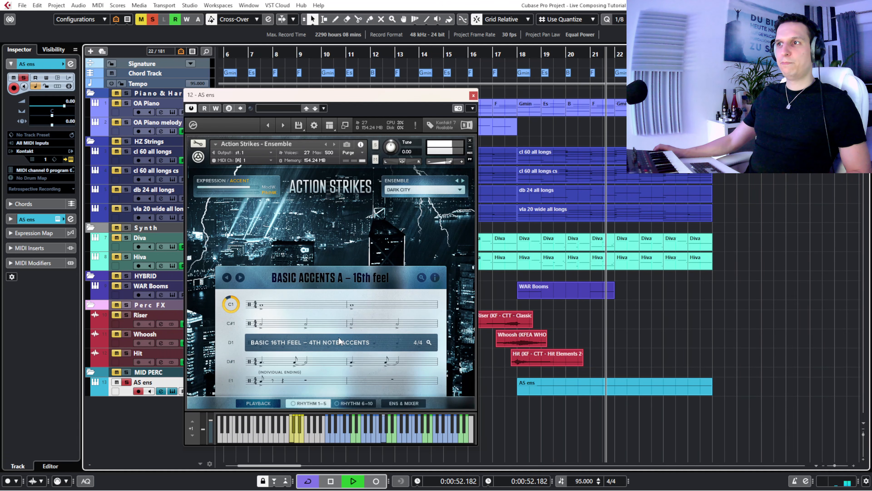
key(space)
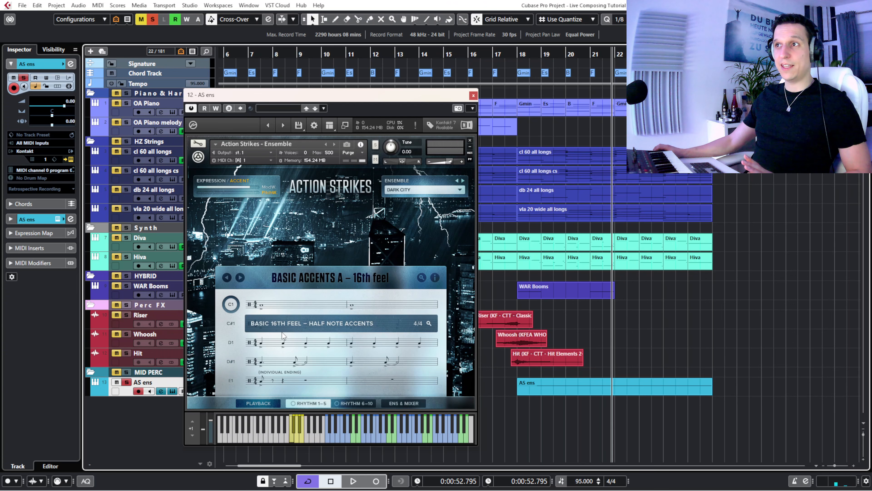
- View the Action Strikes ensemble choices, and open the AS ens part in the editor with the playhead at its start
click(397, 189)
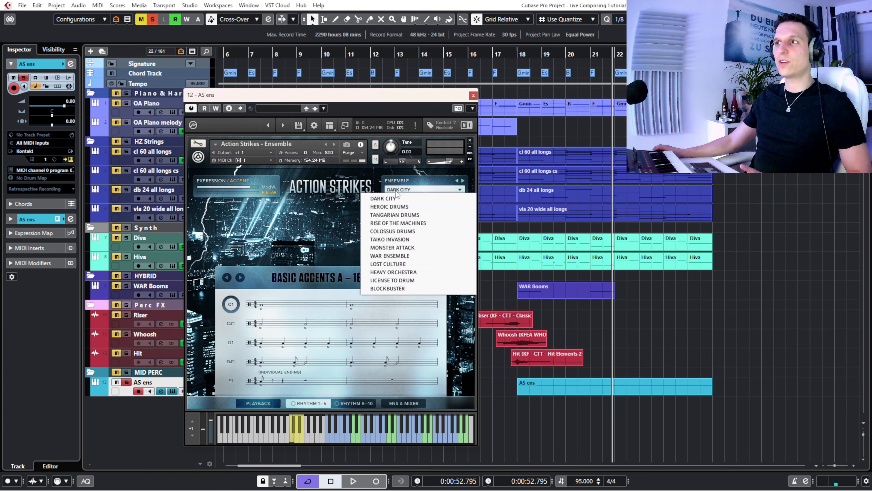
click(396, 181)
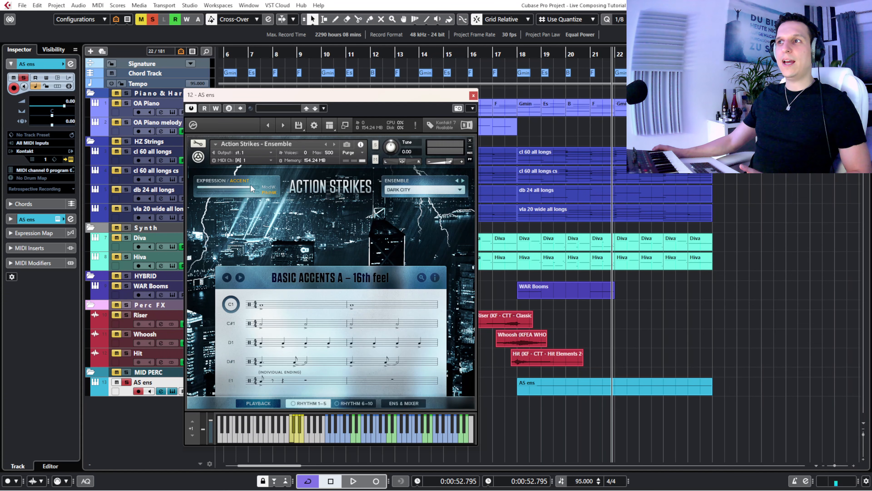
double_click(534, 390)
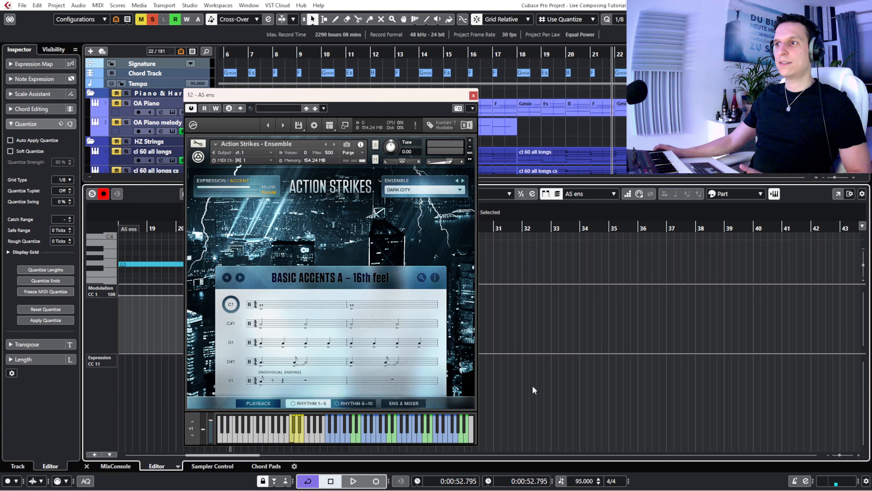
drag(282, 96, 526, 79)
drag(155, 225, 131, 226)
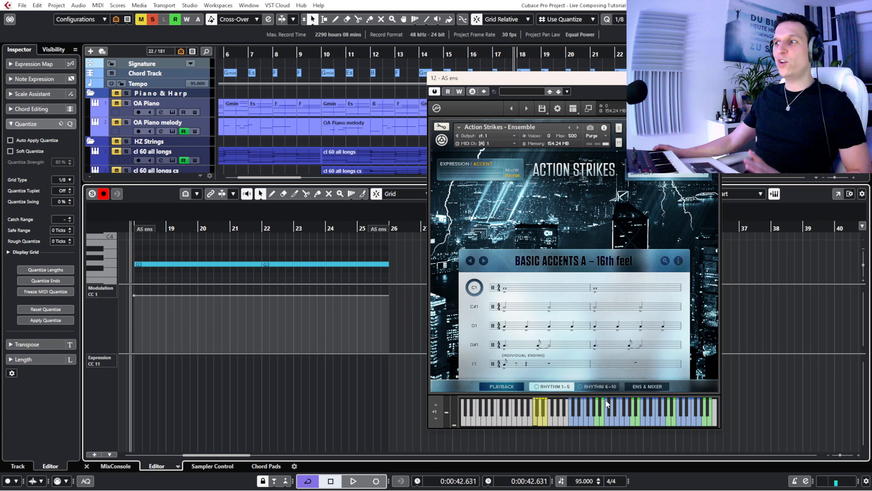
- Play the AS ens part in short passages from about bar 18 while viewing the Action Strikes keyboard, moving the instrument window over the editor
key(space)
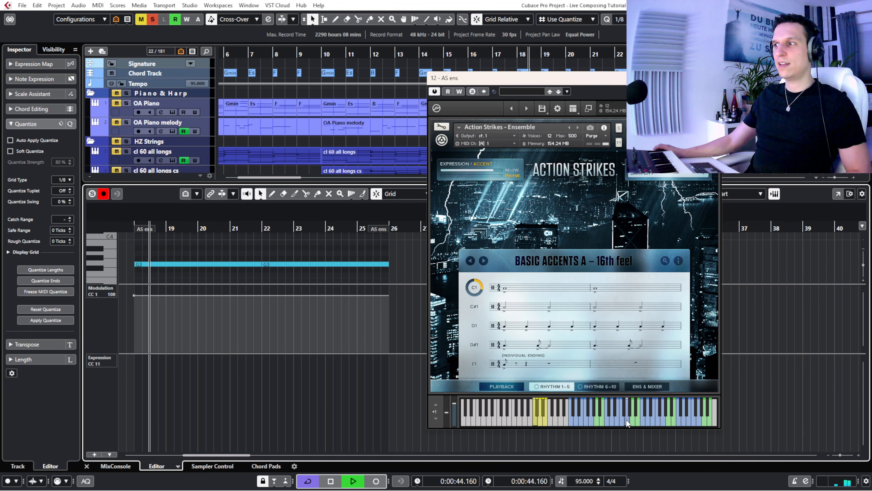
key(space)
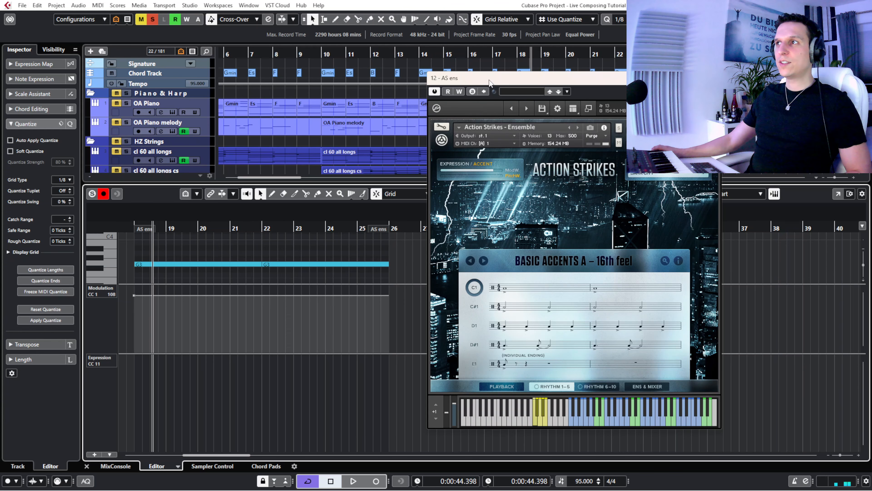
drag(490, 82, 198, 93)
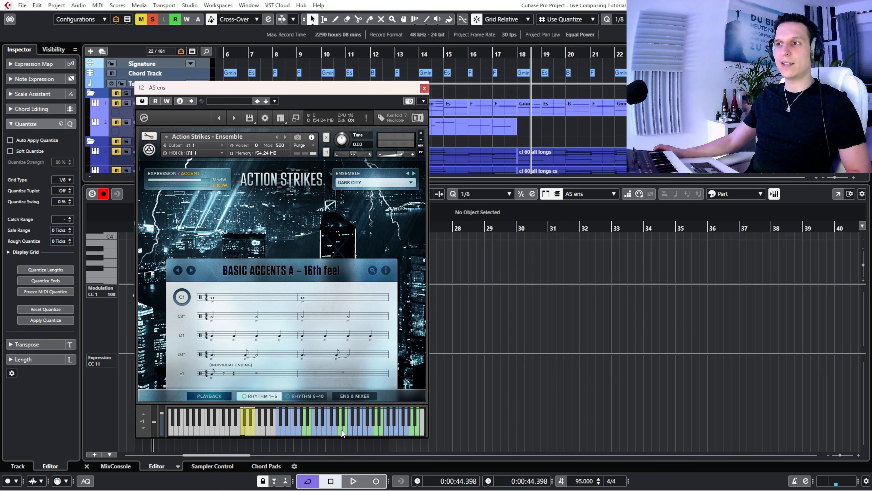
key(space)
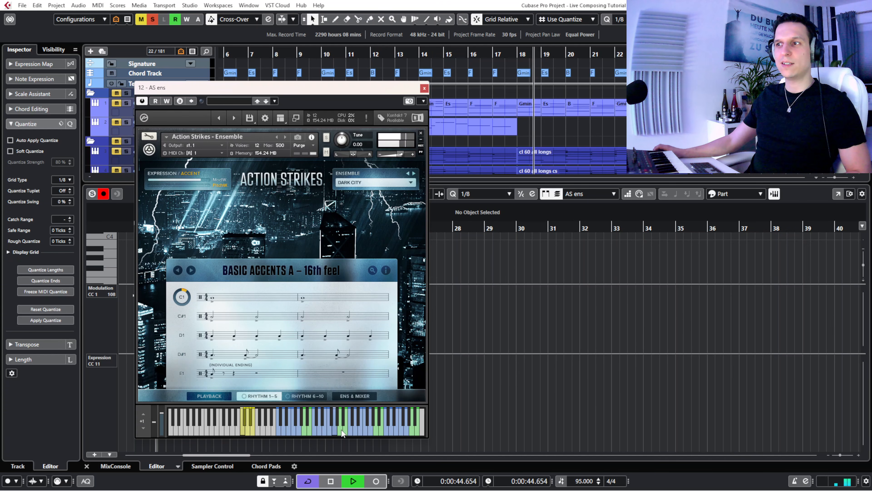
key(space)
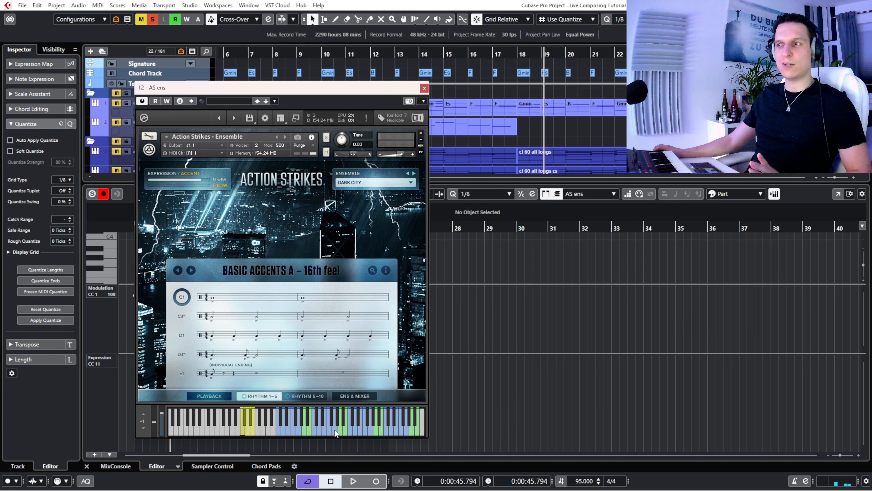
- Audition several keys in the upper ranges of the Action Strikes on-screen keyboard
click(336, 432)
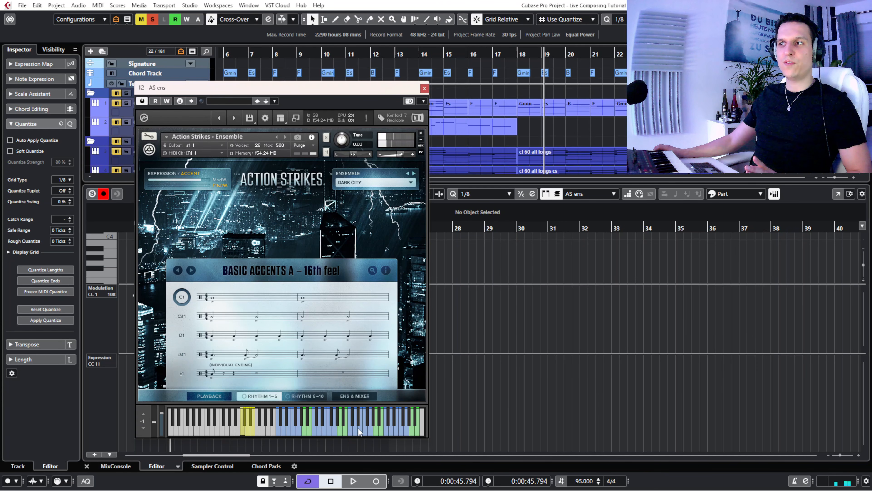
click(370, 434)
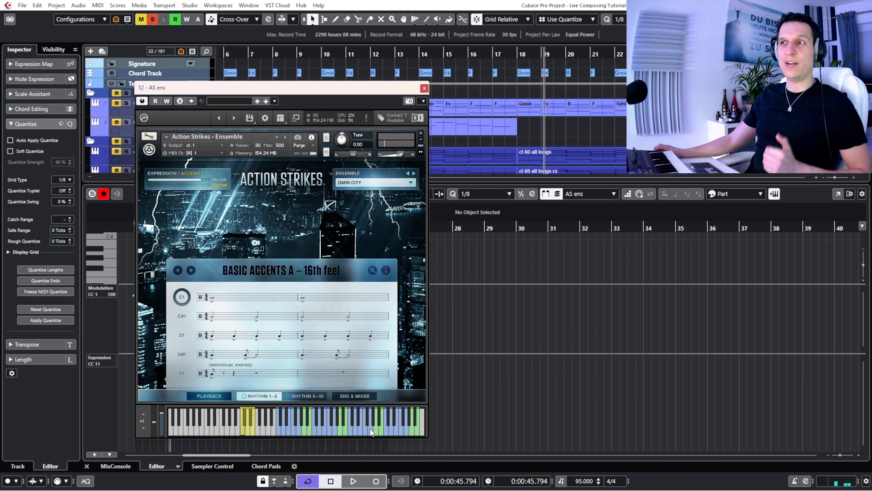
click(408, 432)
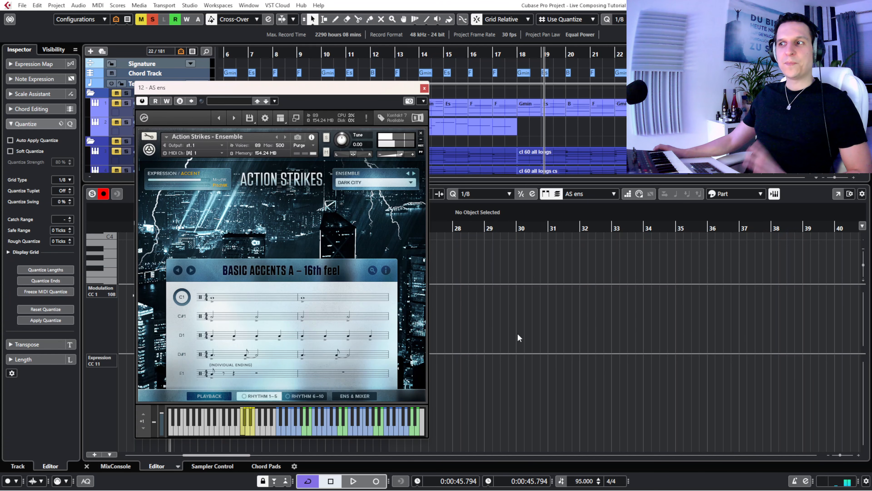
- Move the Action Strikes window off the AS ens notes, audition one of its keys, and play the part from just before bar 18
drag(241, 99, 581, 99)
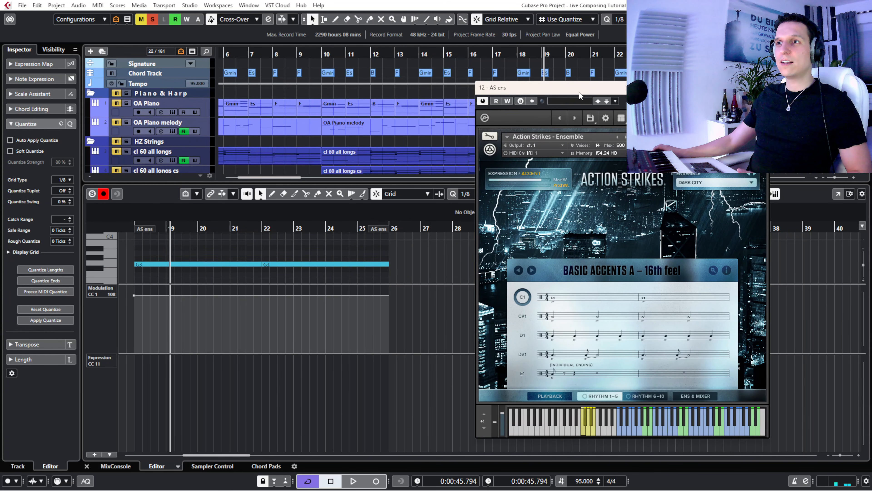
click(127, 226)
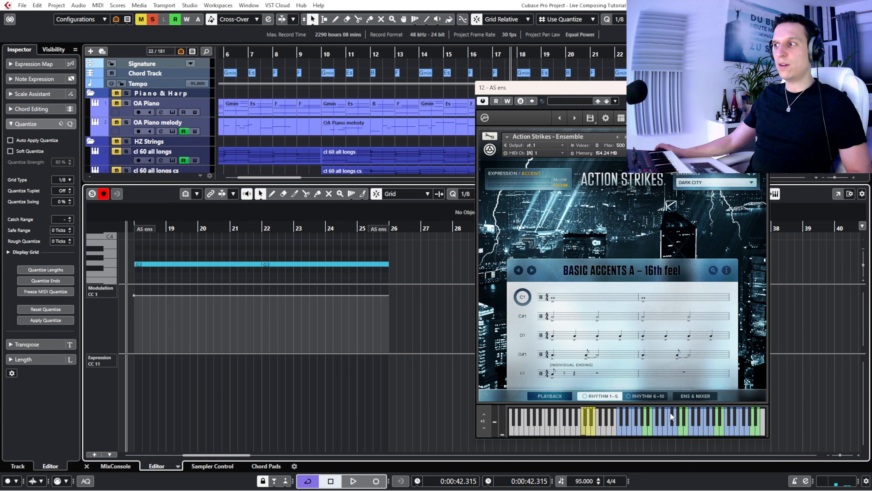
click(677, 428)
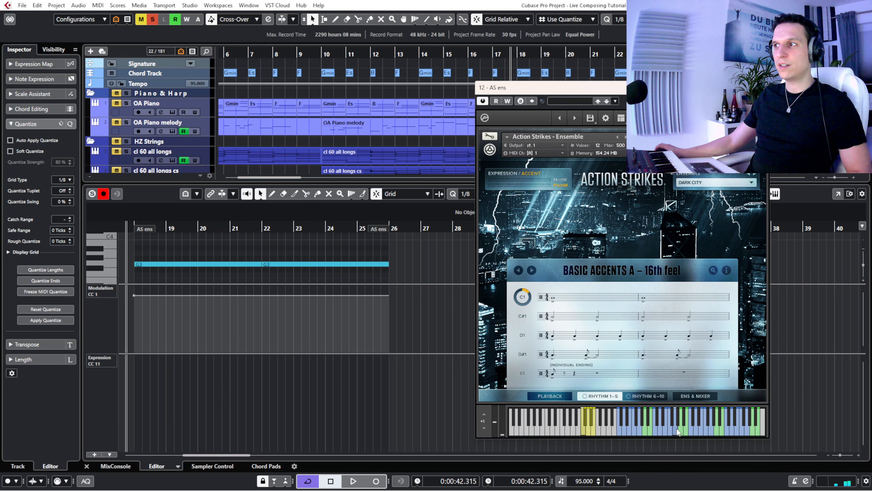
key(space)
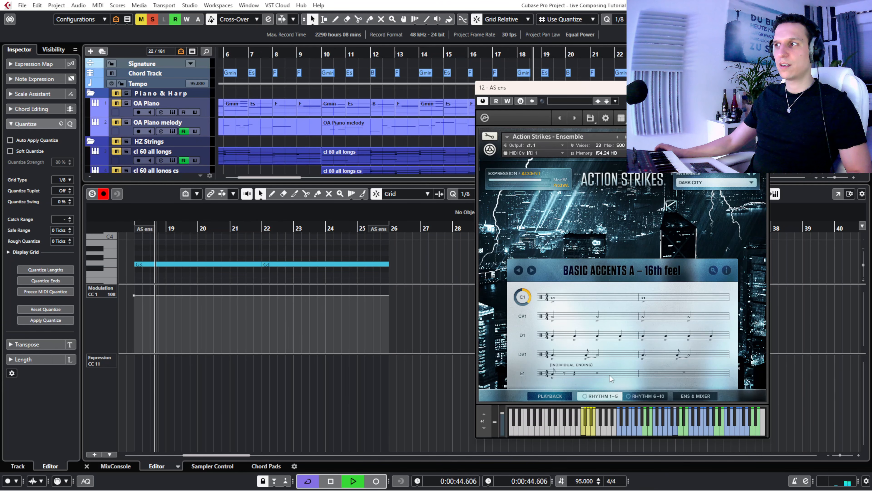
- Close the Action Strikes window and the editor, and stop playback at about bar 20
key(Escape)
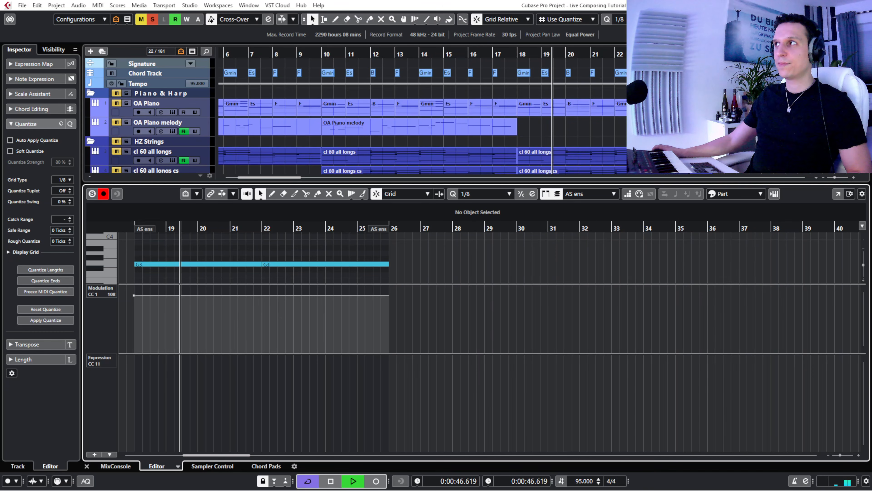
key(Return)
click(304, 425)
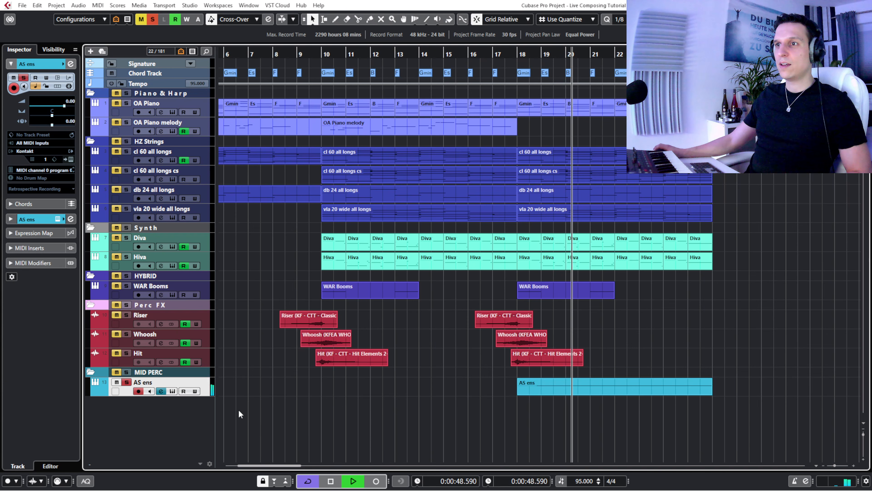
key(space)
- Clear all solos and mutes, and show the SSB folder with its SSB Tenor Trombones a2 track
click(53, 49)
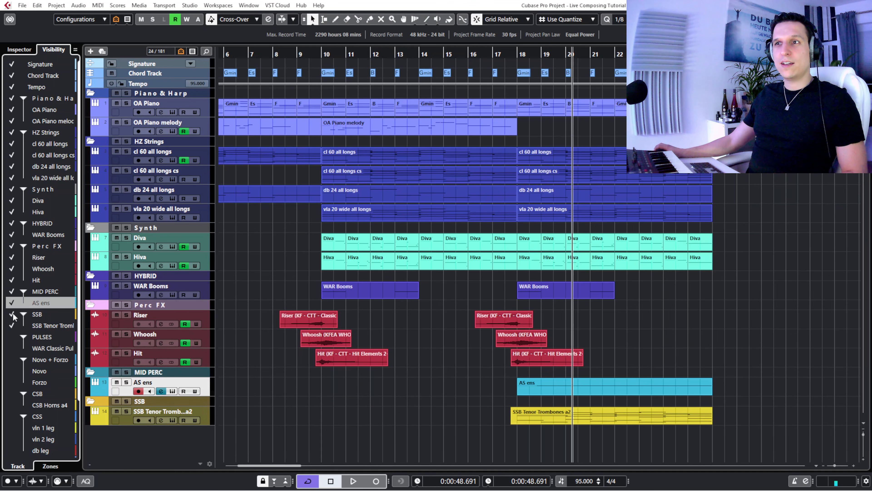
click(11, 53)
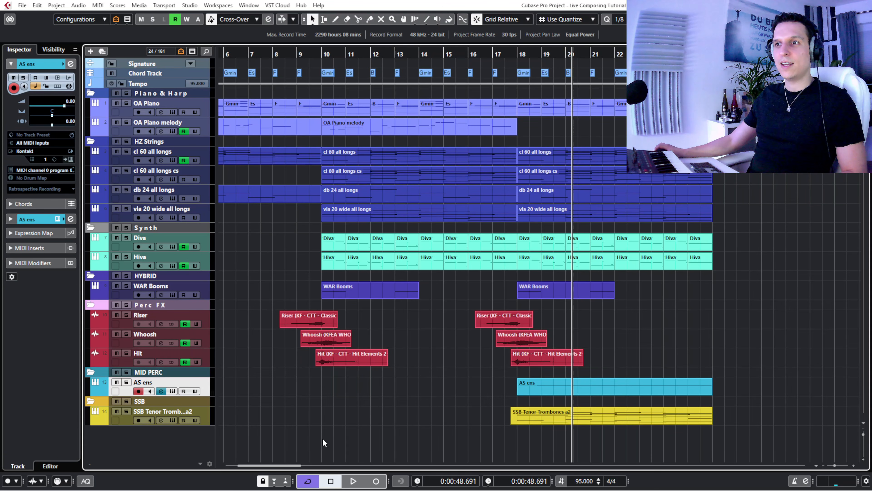
- Open the SSB Tenor Trombones a2 instrument window, and solo the SSB folder with the playhead just before bar 18
click(172, 419)
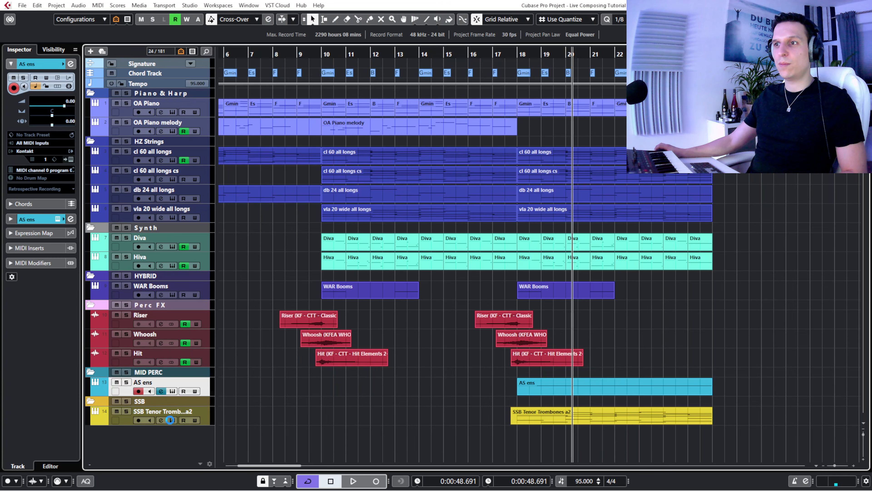
drag(239, 159, 207, 157)
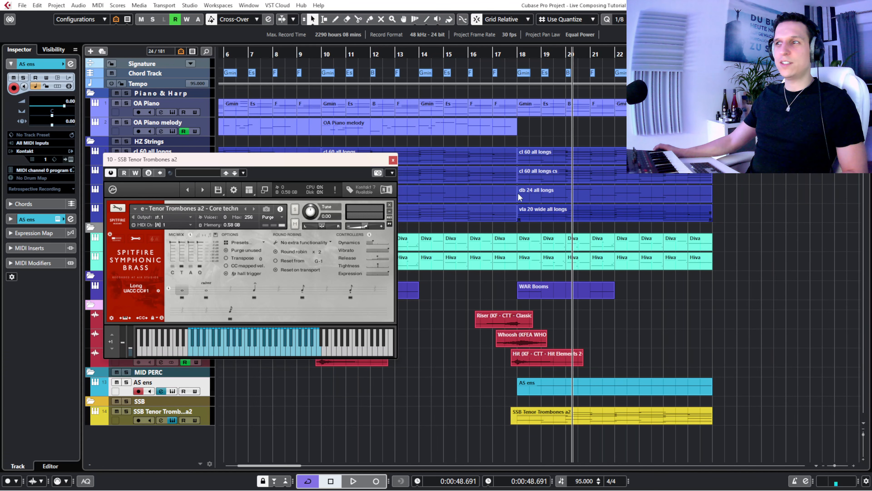
click(512, 54)
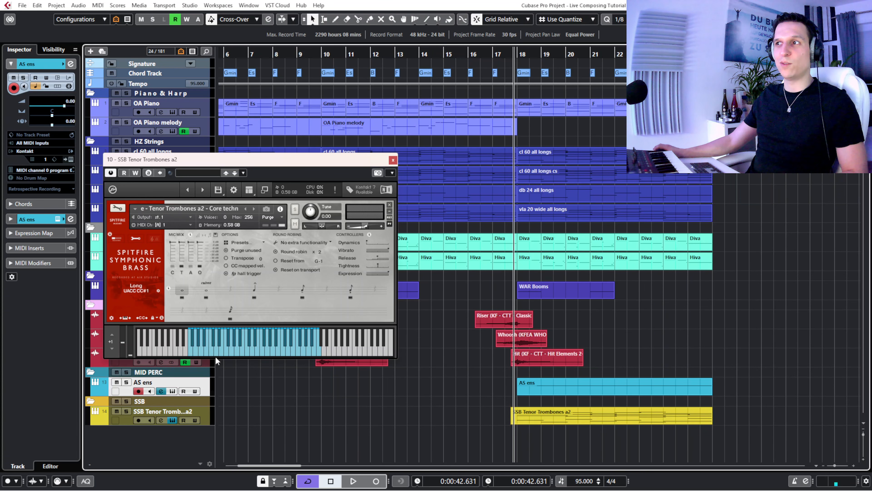
click(127, 402)
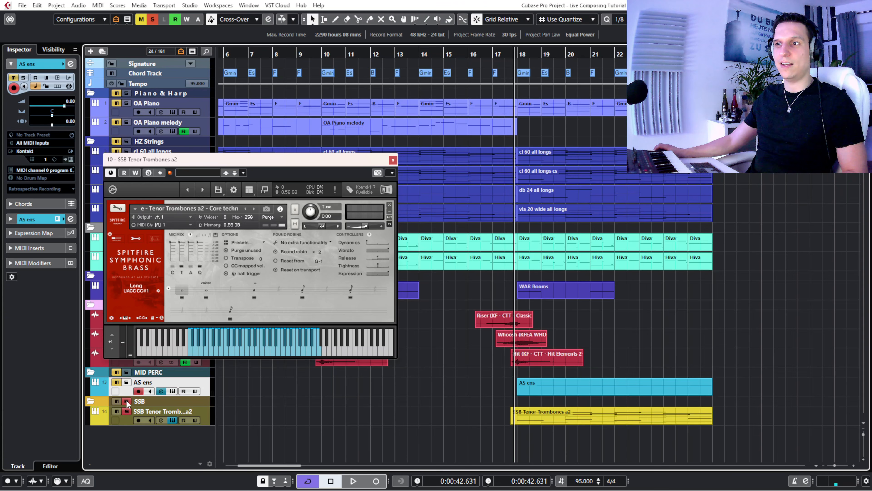
- Open the SSB Tenor Trombones a2 part in the editor with a taller note area, and play it through to its end
double_click(570, 417)
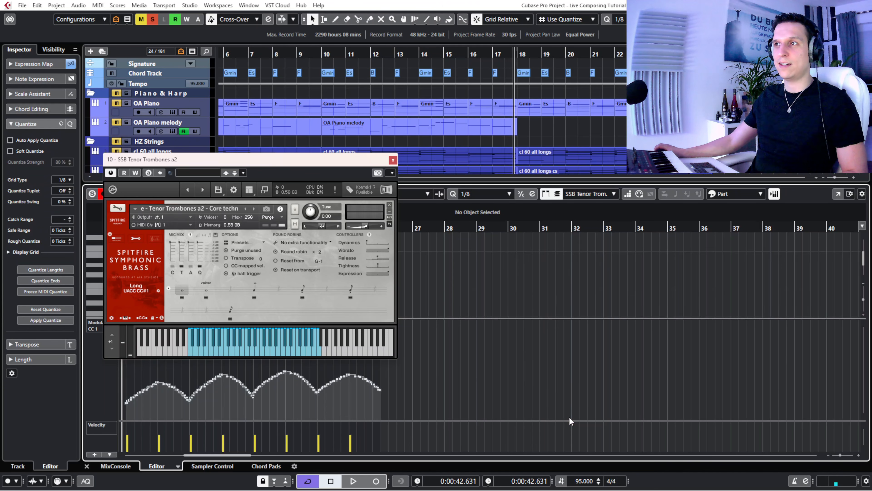
drag(225, 162, 526, 215)
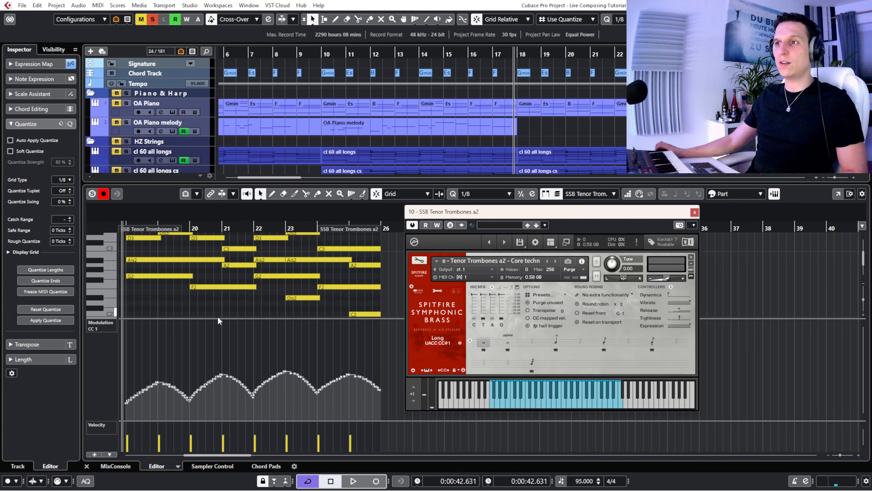
drag(219, 318, 227, 356)
key(space)
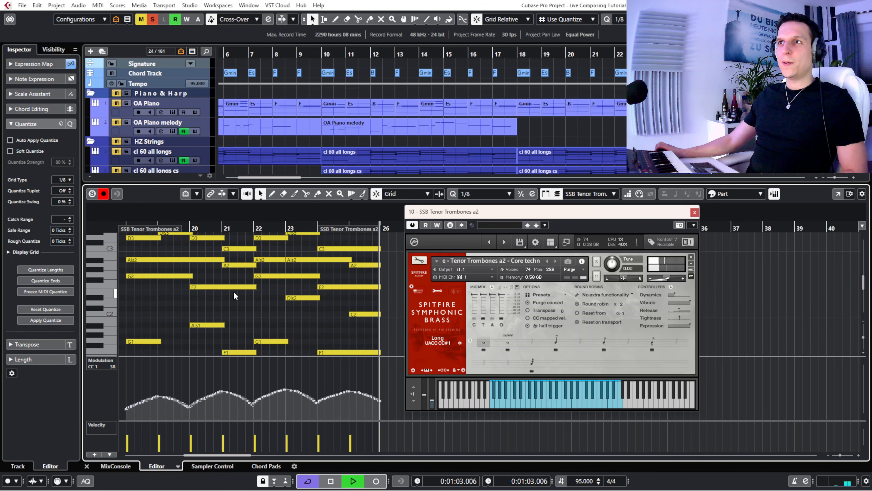
key(space)
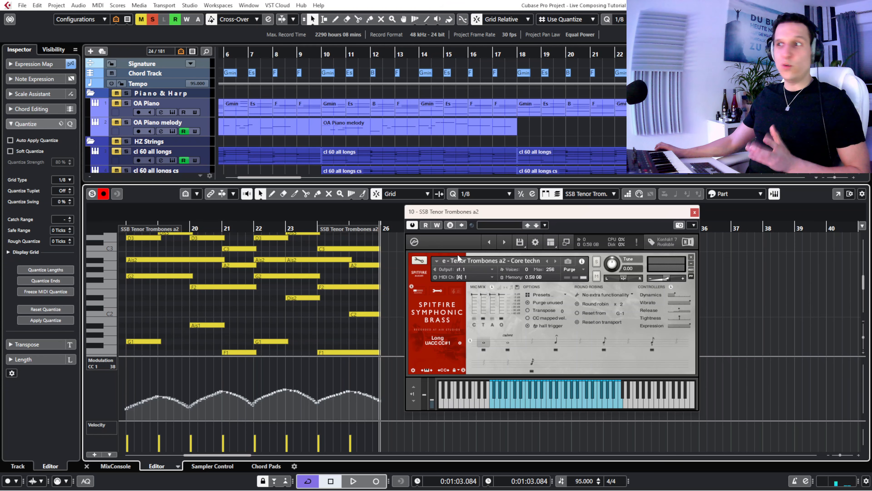
- Close the editor and the SSB Tenor Trombones a2 instrument window to return to the full arrangement
key(ctrl+alt+e)
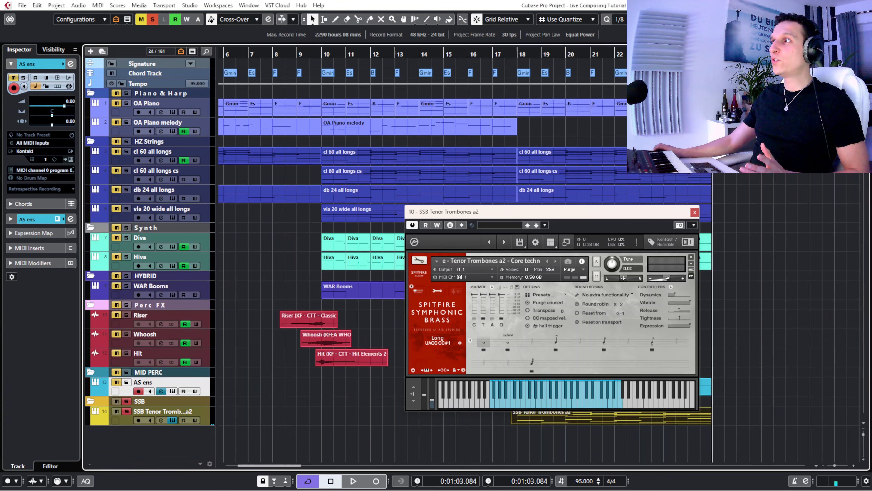
drag(499, 210, 340, 193)
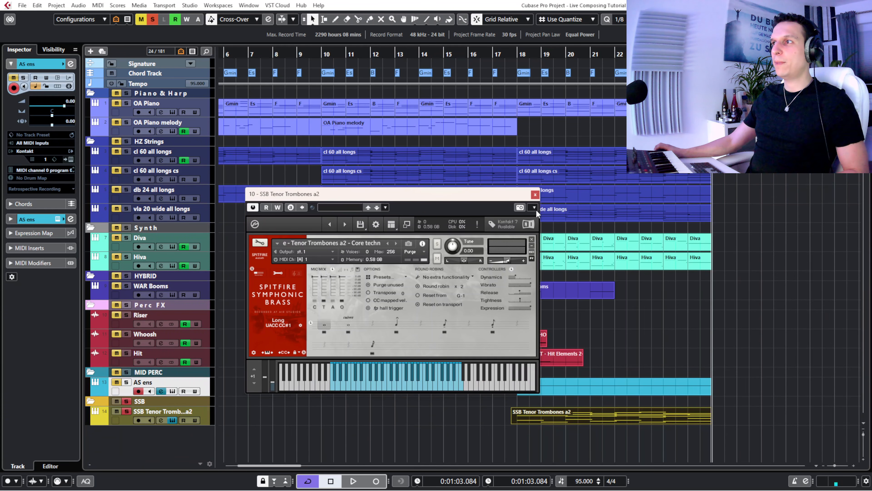
click(535, 194)
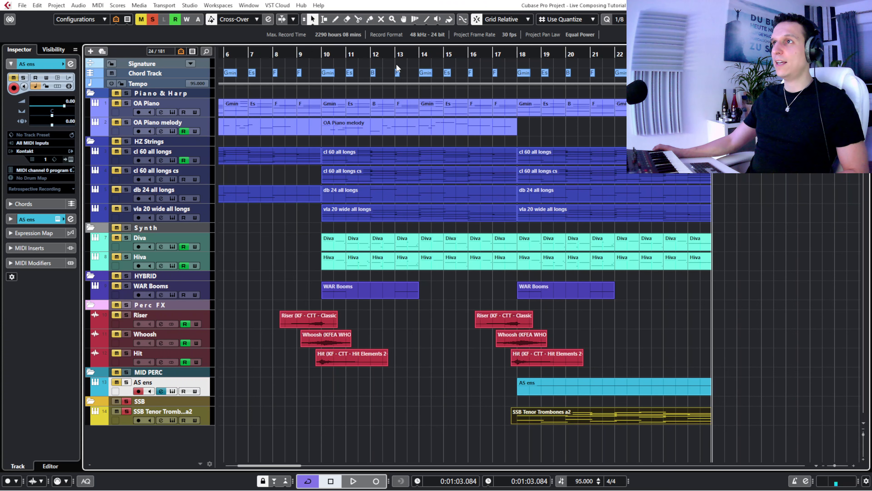
- Add the HZ Strings folder to the soloed SSB trombones, and play both from bar 16 to about bar 22
click(480, 52)
click(126, 141)
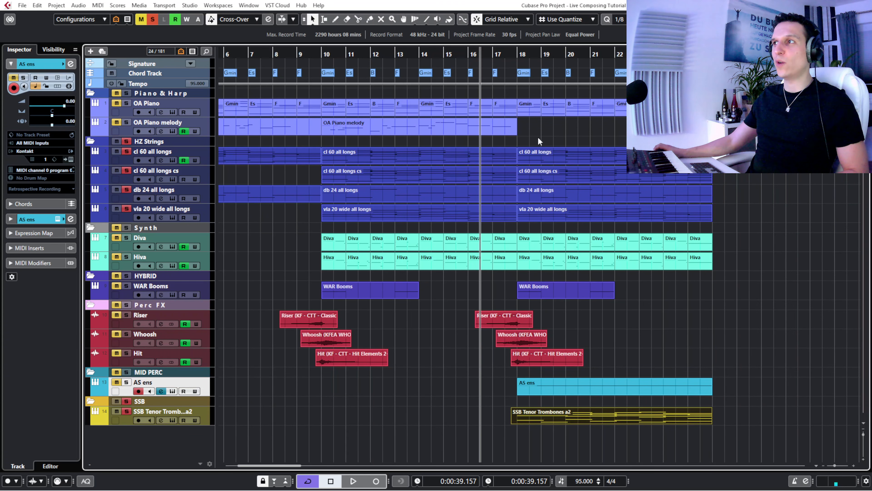
key(space)
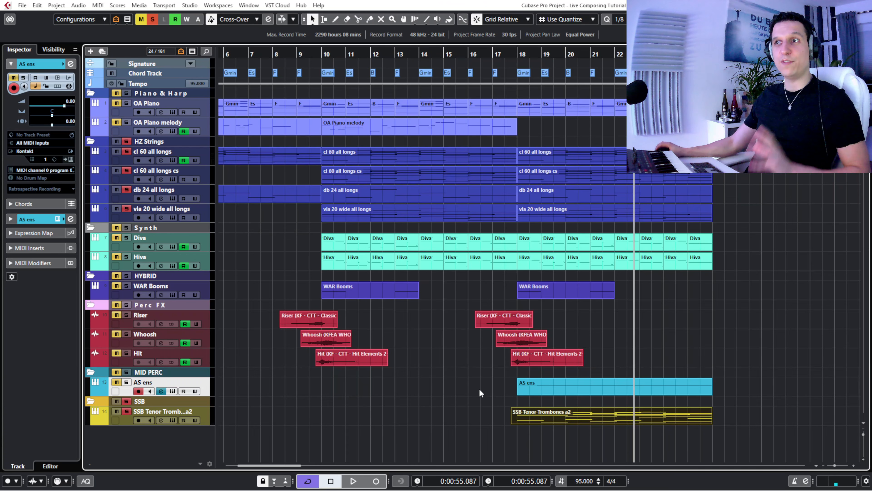
click(423, 424)
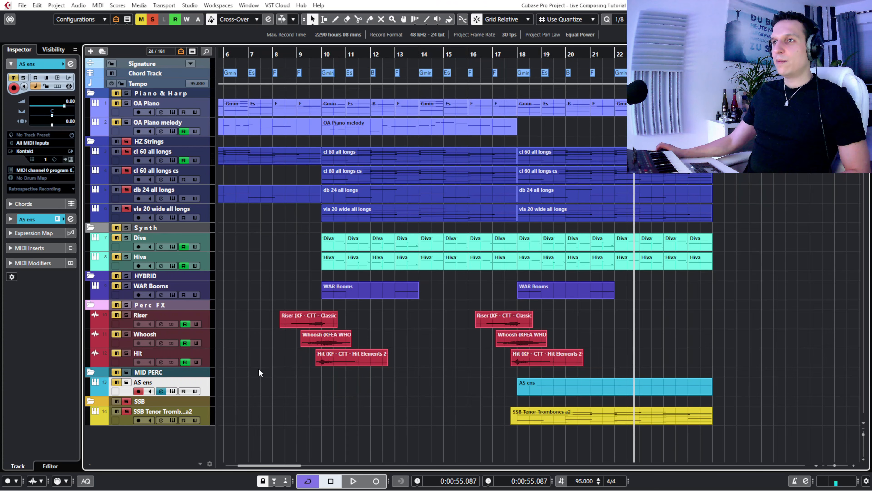
- Select the SSB Tenor Trombones a2 track, and show the PULSES folder with its WAR Classic Pulse track
click(124, 419)
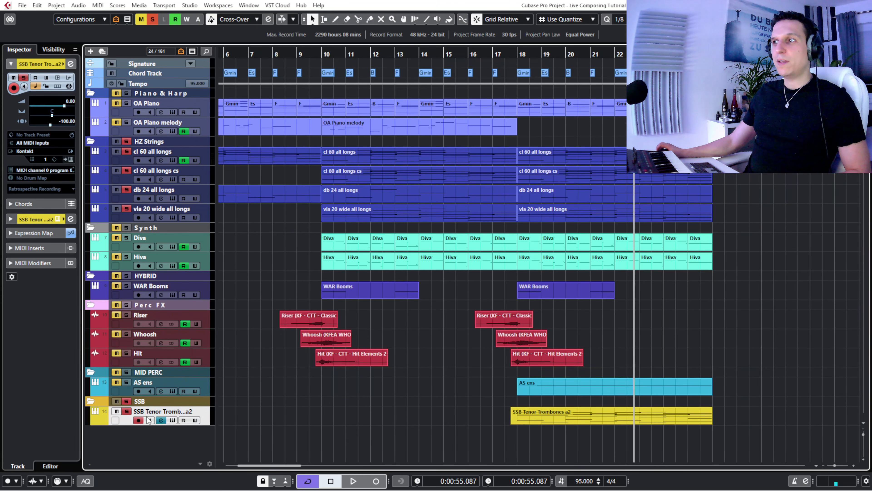
click(58, 51)
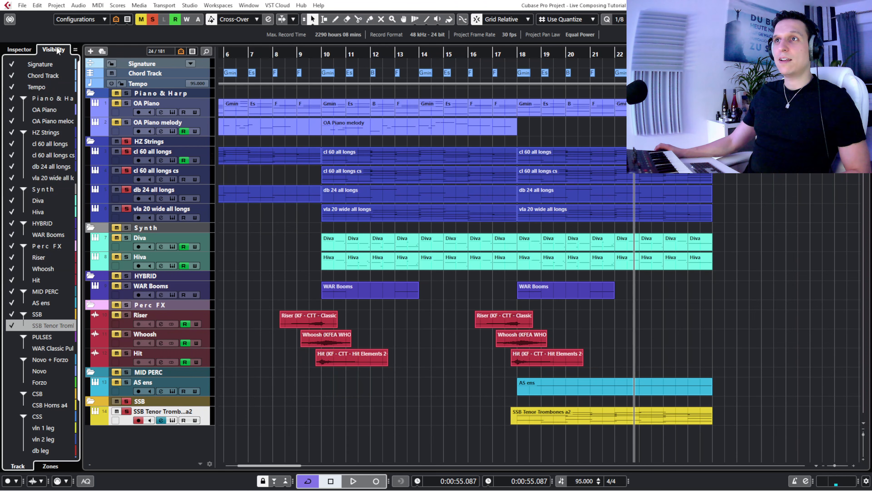
click(11, 337)
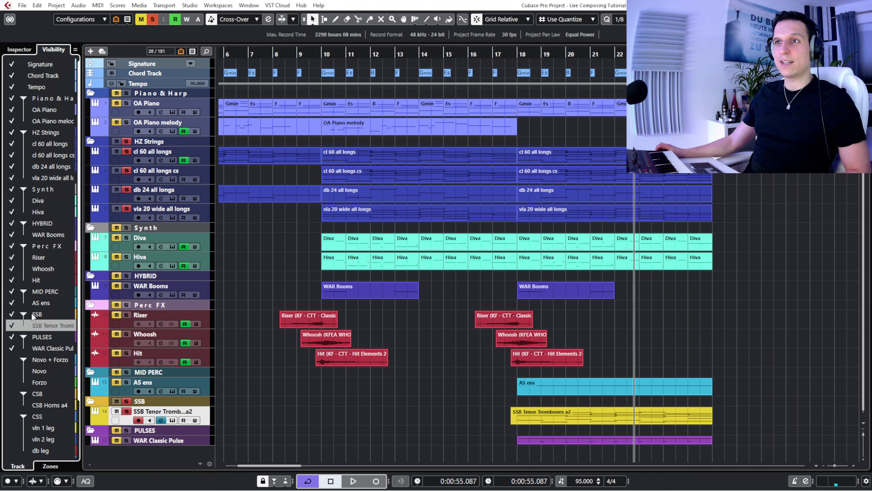
click(25, 50)
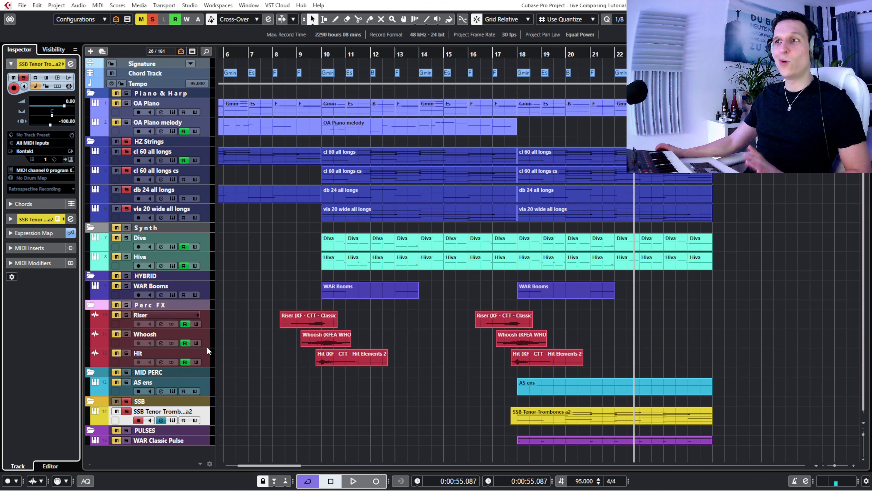
- Solo WAR Classic Pulse with the playhead late in bar 16, and make its track taller and the SSB Tenor Trombones a2 track shorter
click(510, 55)
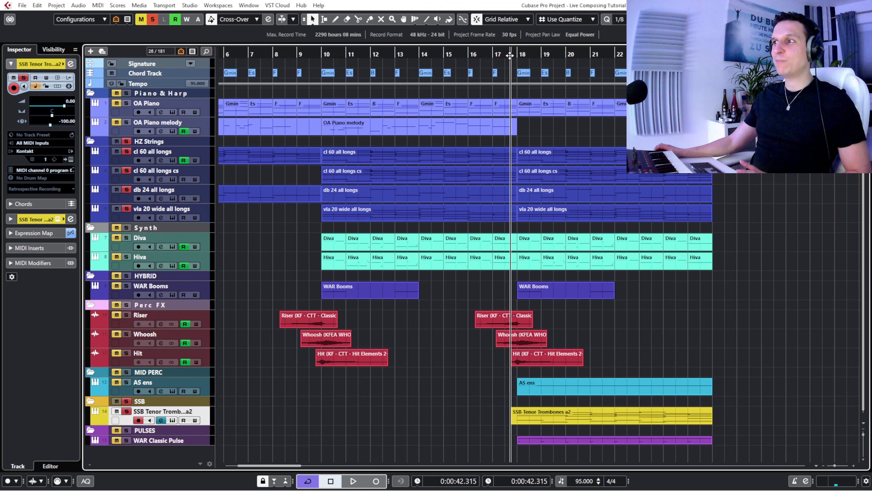
click(490, 57)
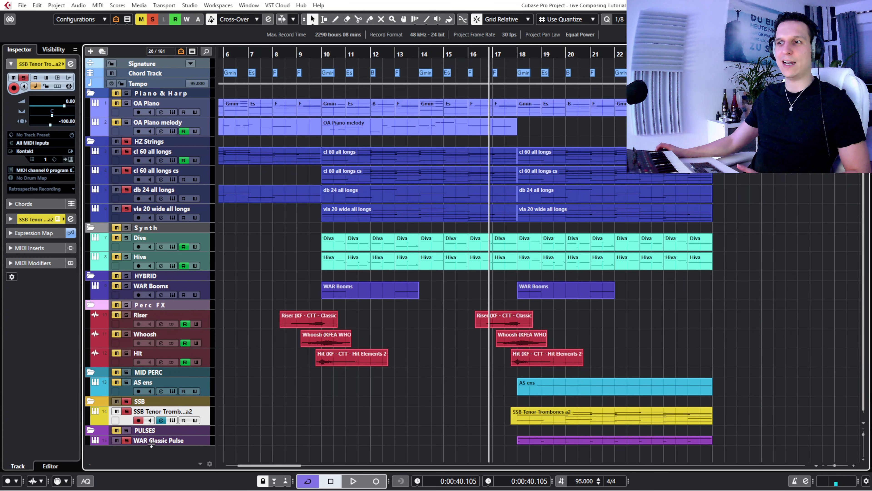
drag(152, 443, 153, 453)
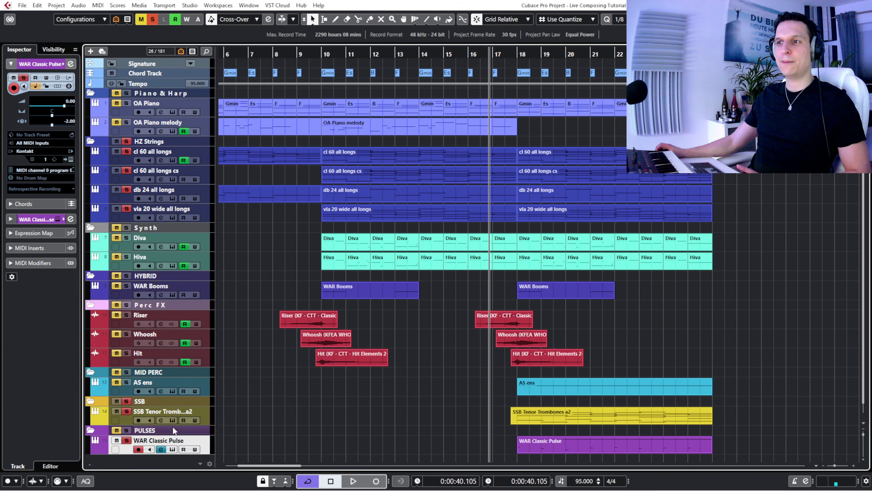
drag(174, 425, 173, 417)
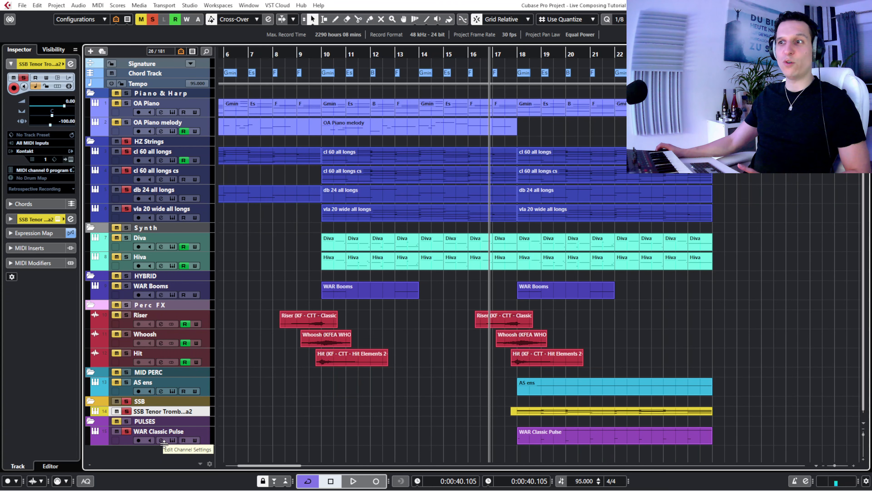
- Clear the solos on HZ Strings and SSB so only WAR Classic Pulse is soloed, with the playhead just before bar 18
click(119, 143)
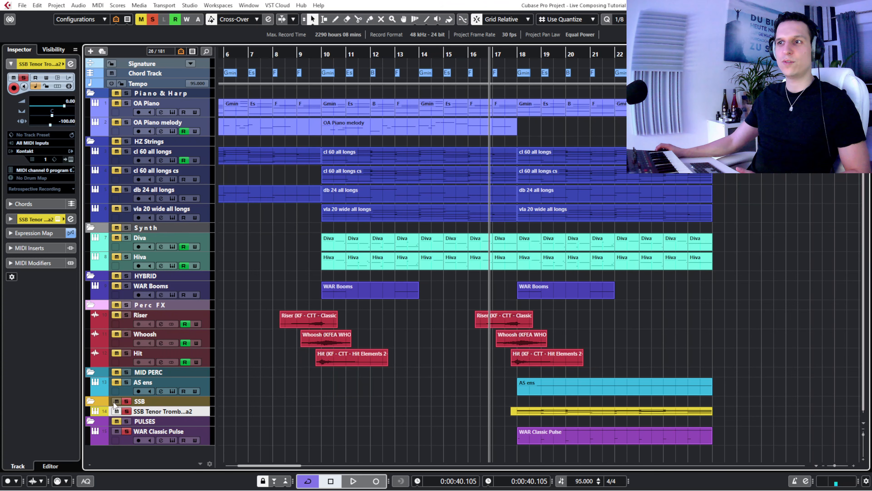
click(115, 402)
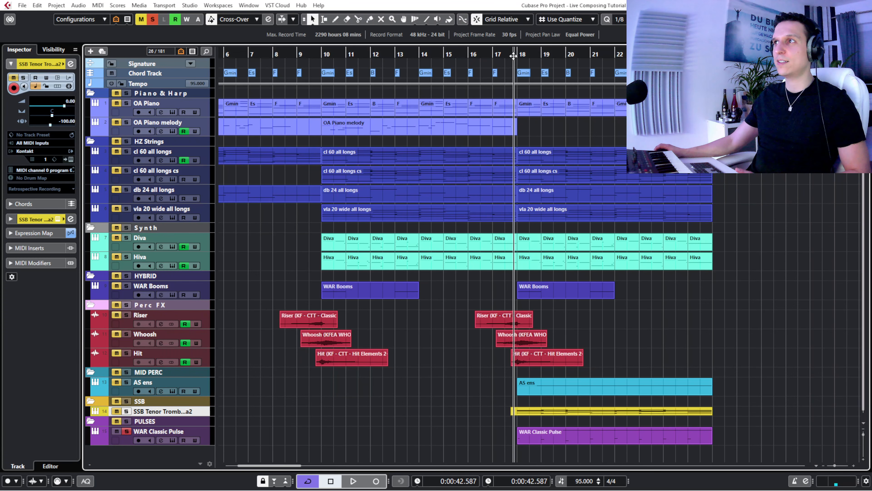
- Play the soloed WAR Classic Pulse from just before bar 18, open its part in the key editor, and remove the Modulation CC 1 lane
key(space)
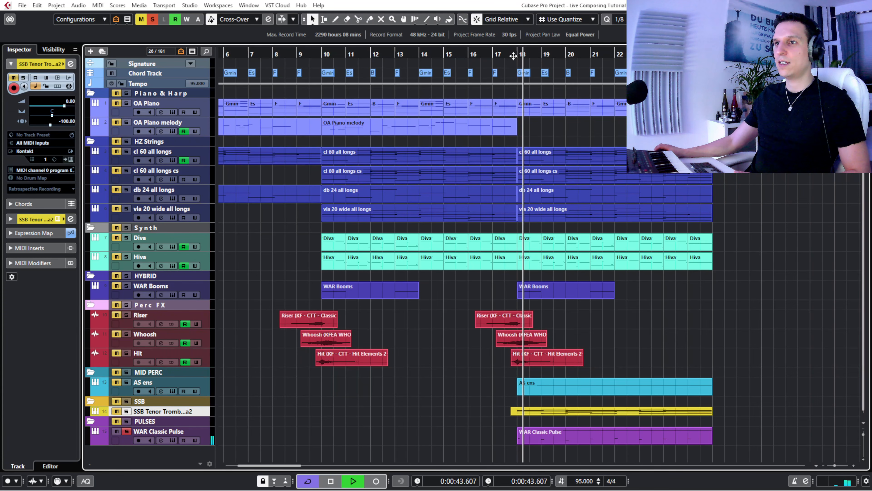
click(552, 433)
double_click(552, 433)
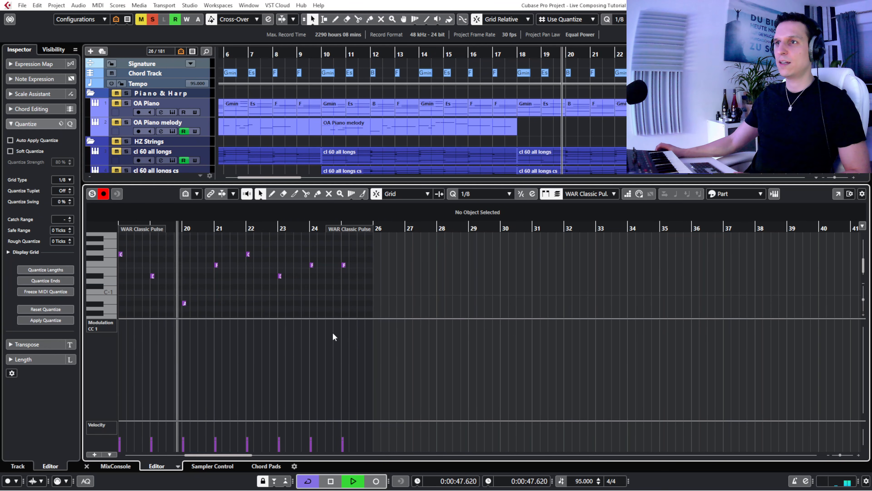
right_click(105, 326)
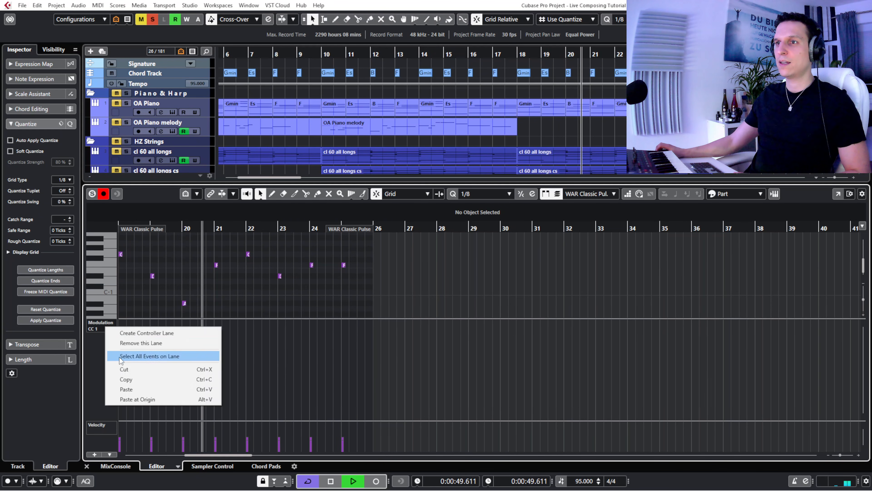
click(133, 344)
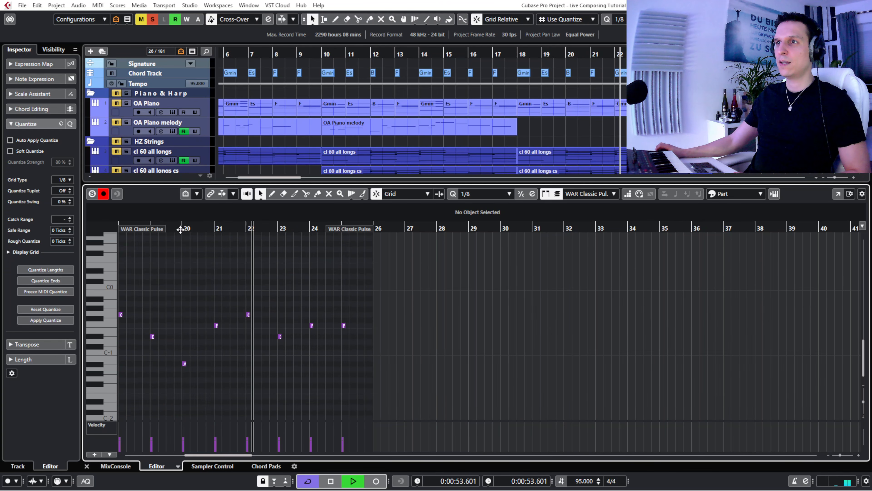
- Stop playback with the playhead before bar 18, and examine the WAR Classic Pulse part's sustained Fis2 notes and short low notes
drag(181, 228, 138, 234)
key(space)
scroll(219, 289, down, 1)
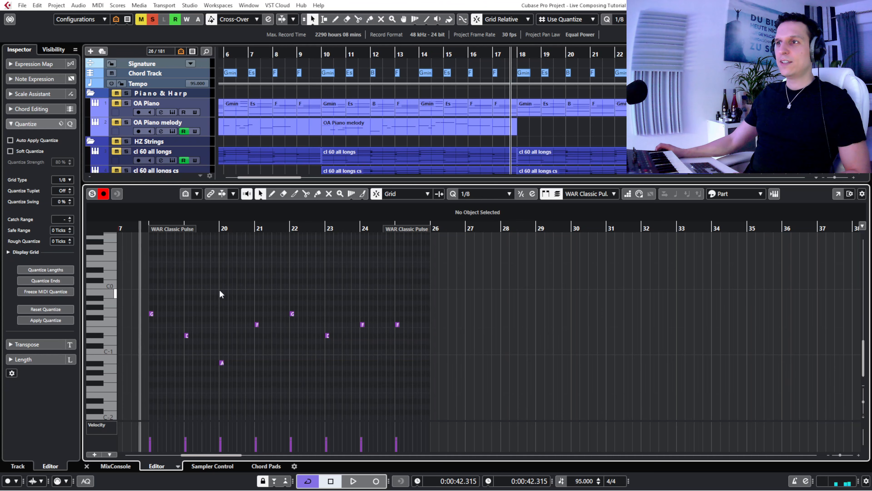
scroll(219, 289, up, 5)
scroll(220, 289, down, 1)
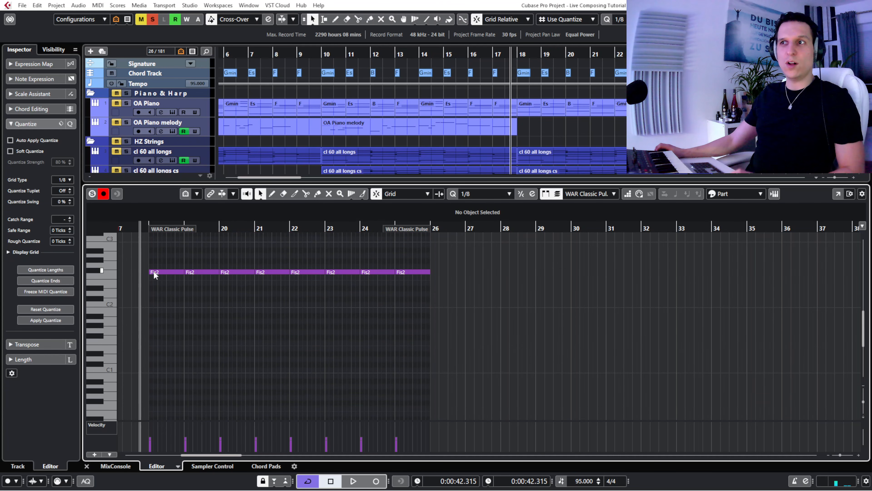
scroll(275, 299, down, 2)
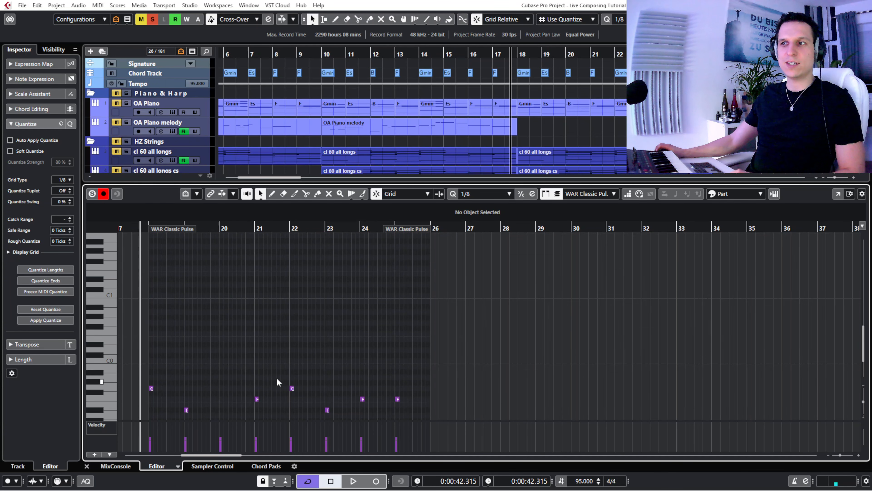
scroll(267, 368, down, 2)
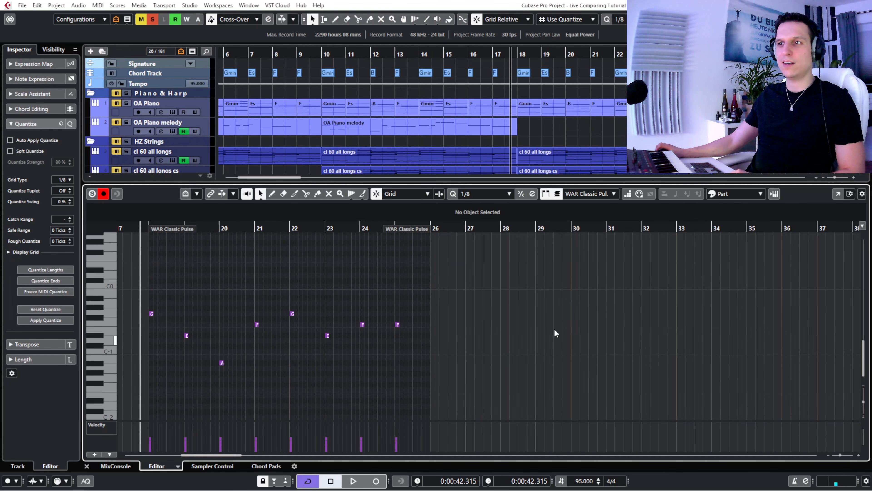
- Show the Evolution Devastator Warzone instrument with the Classic Pulse 1 patch clear of the webcam, and close it again
click(775, 194)
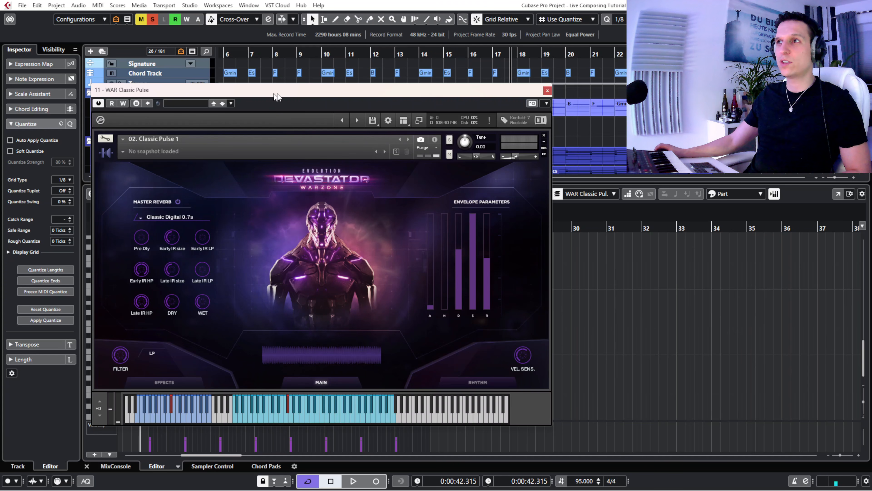
drag(272, 92, 418, 105)
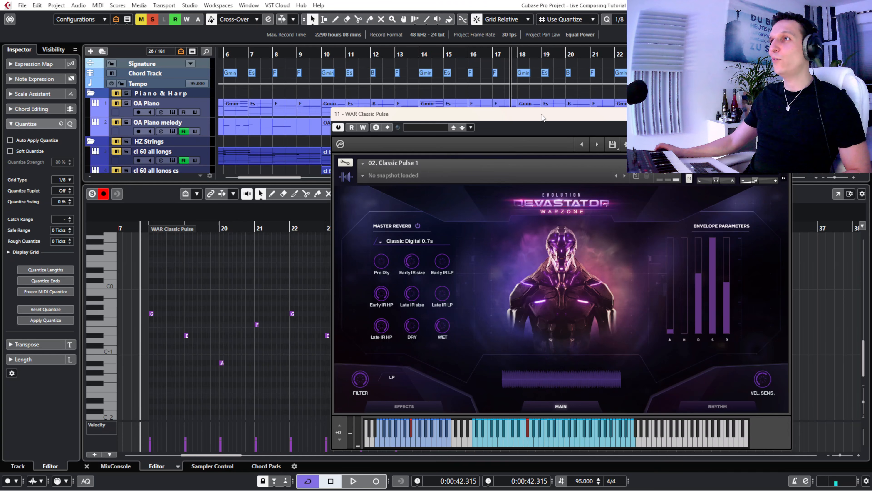
drag(541, 114, 608, 148)
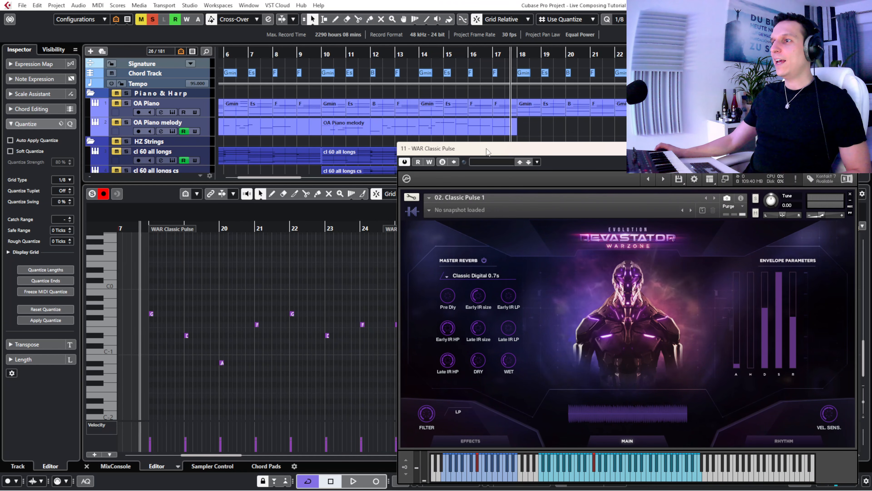
drag(825, 175, 593, 161)
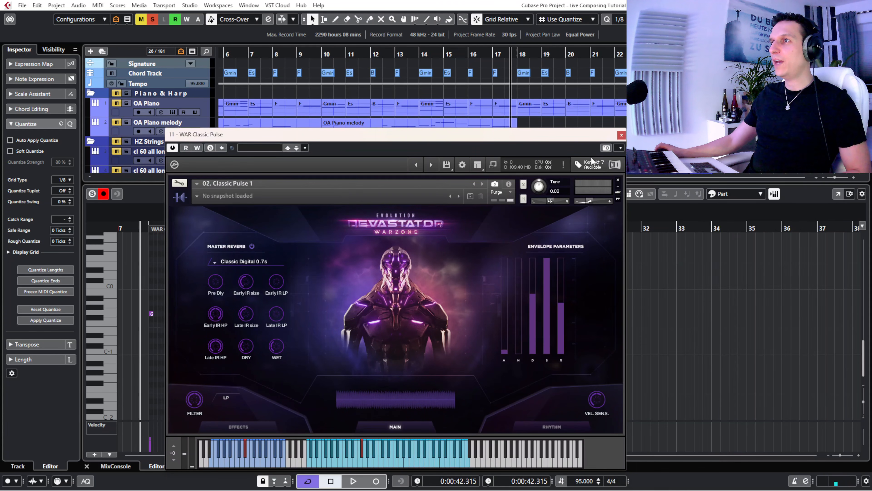
click(621, 135)
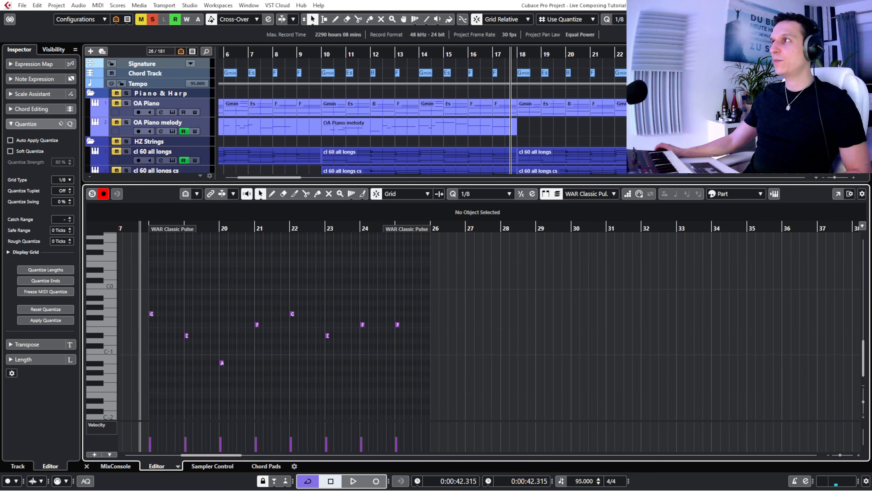
- Close the key editor and play WAR Classic Pulse with AS ens from mid bar 17, adding Diva and Hiva to the solos
key(ctrl+alt+e)
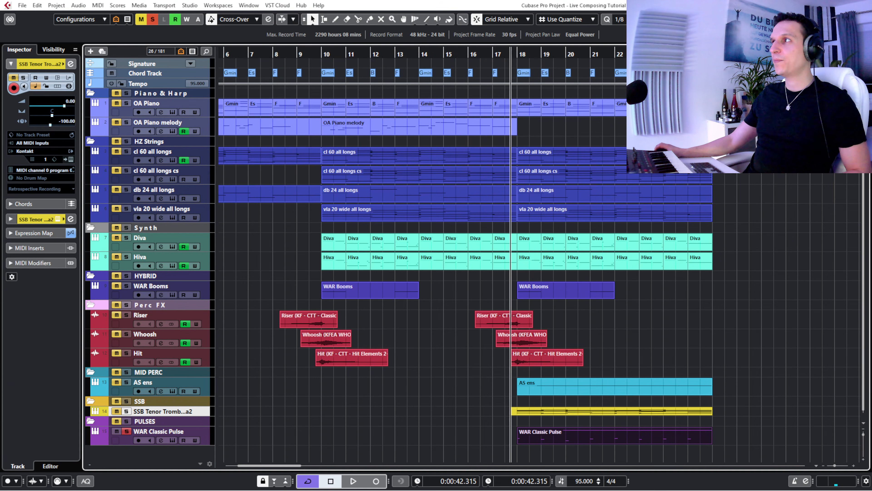
click(504, 52)
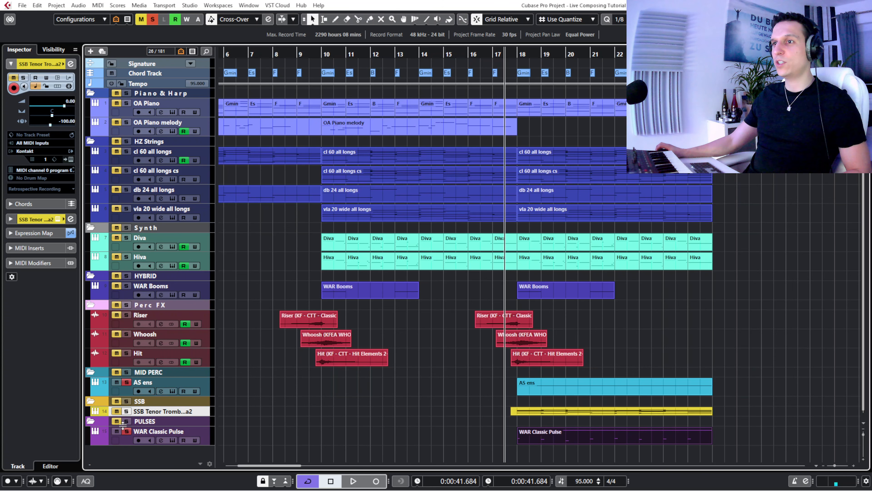
key(space)
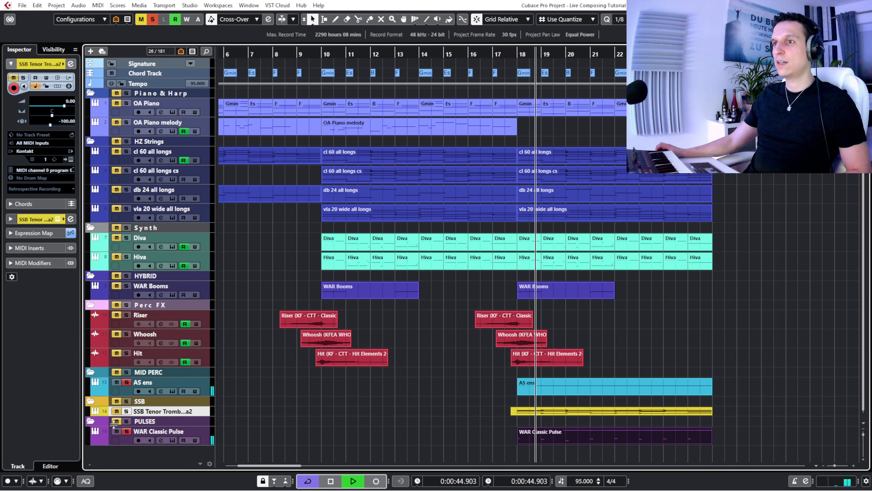
click(115, 237)
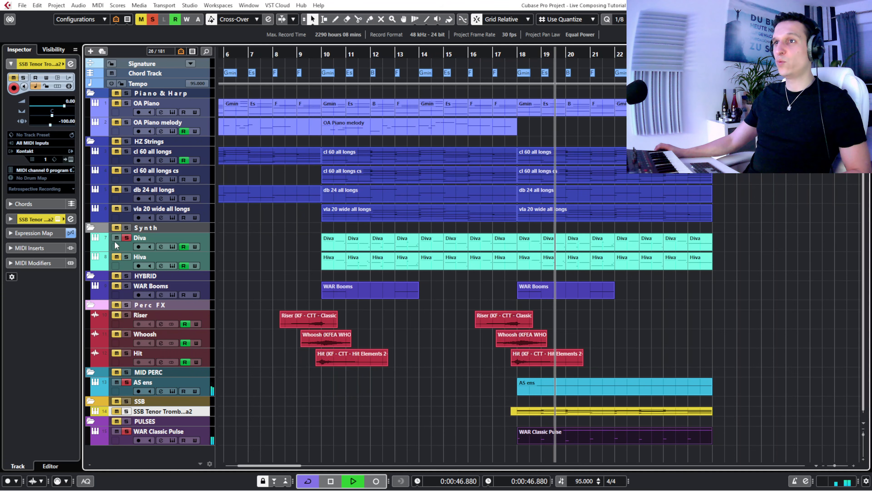
click(116, 255)
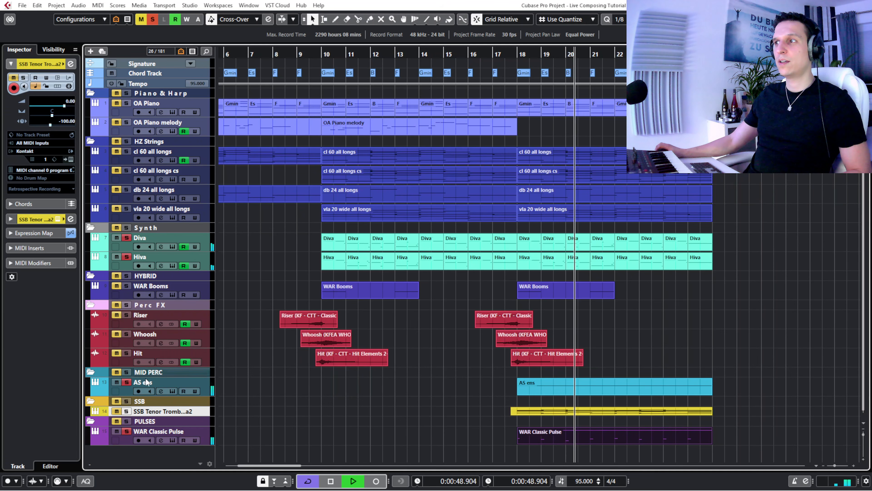
- Solo all the tracks, play the full arrangement from late bar 15 to late bar 25, and clear the part selection
click(113, 431)
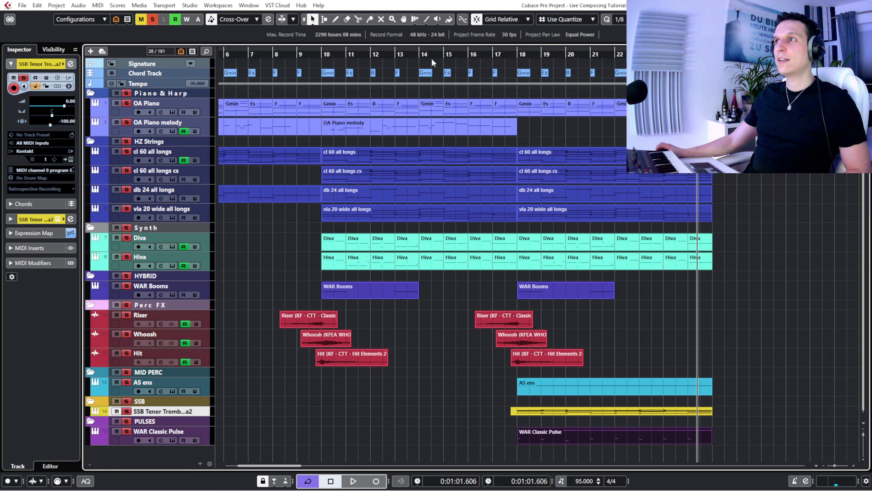
click(463, 54)
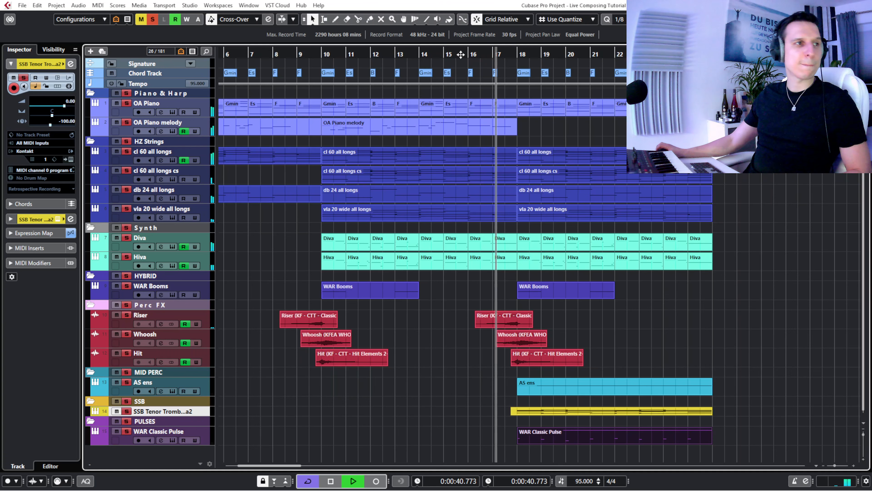
click(351, 410)
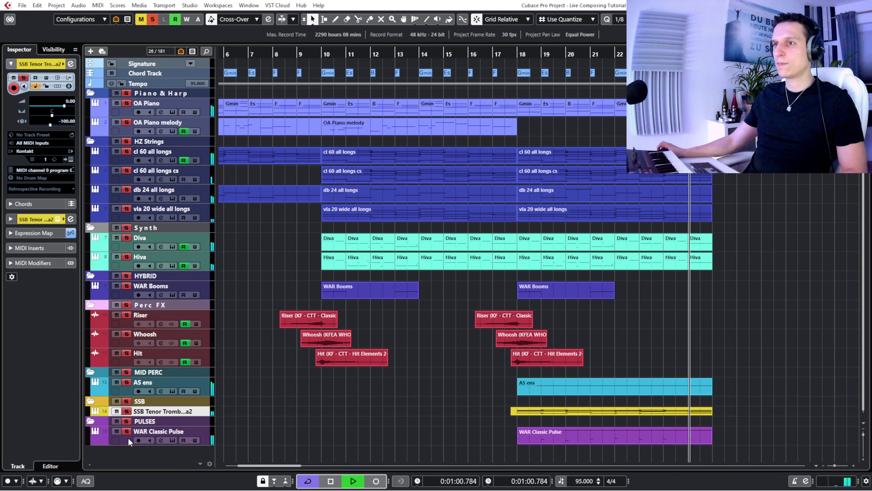
key(space)
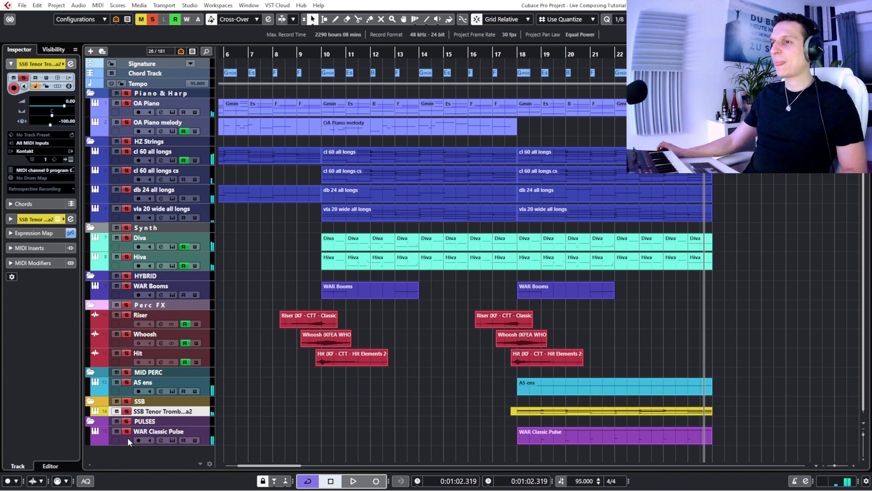
- Open the Pro-Q 3 insert from the WAR Classic Pulse channel settings, and close the channel settings so only the EQ is shown
click(127, 443)
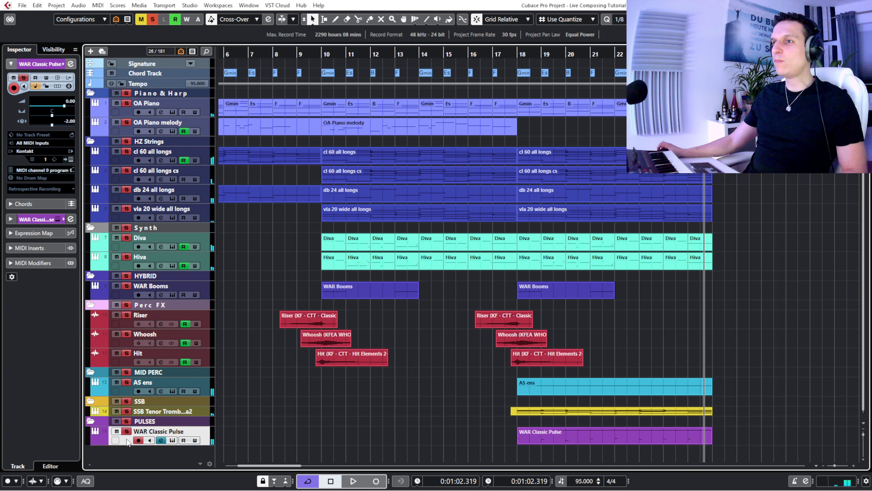
click(161, 441)
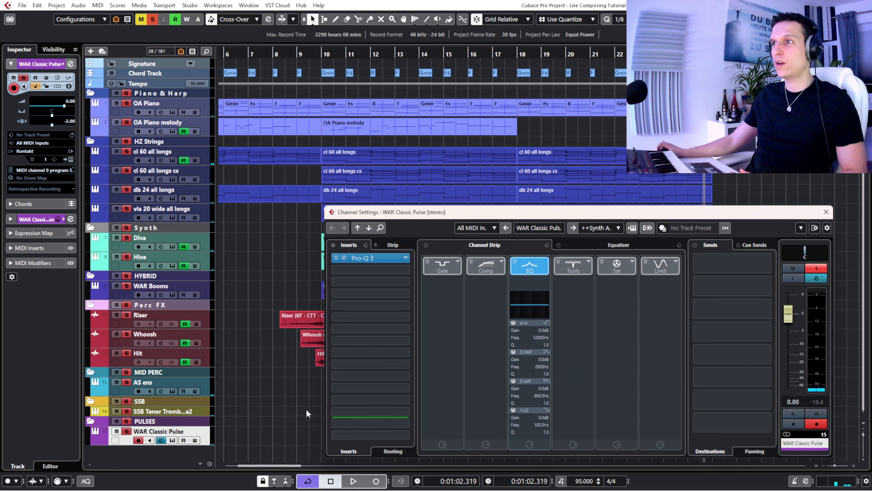
click(344, 258)
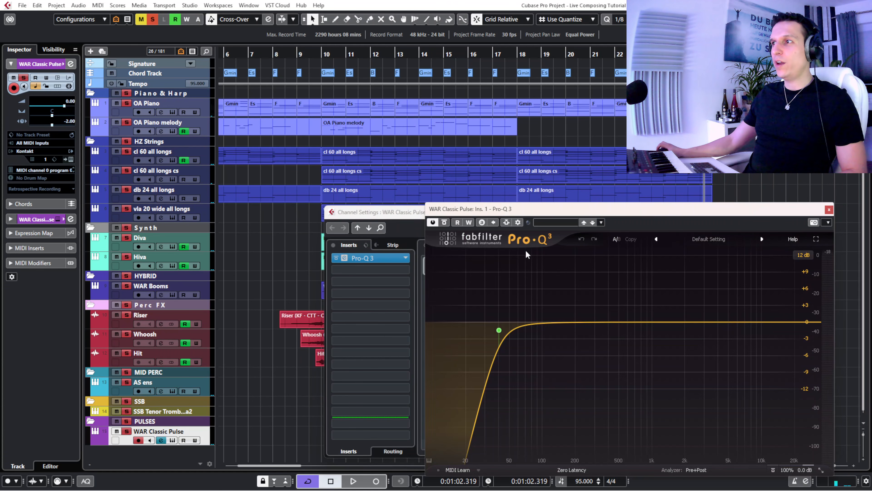
drag(518, 210, 250, 186)
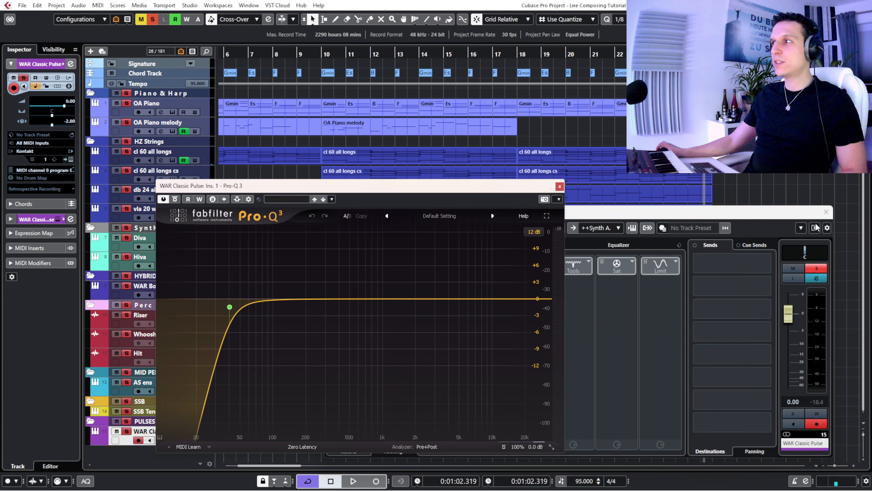
click(827, 211)
drag(336, 187, 475, 198)
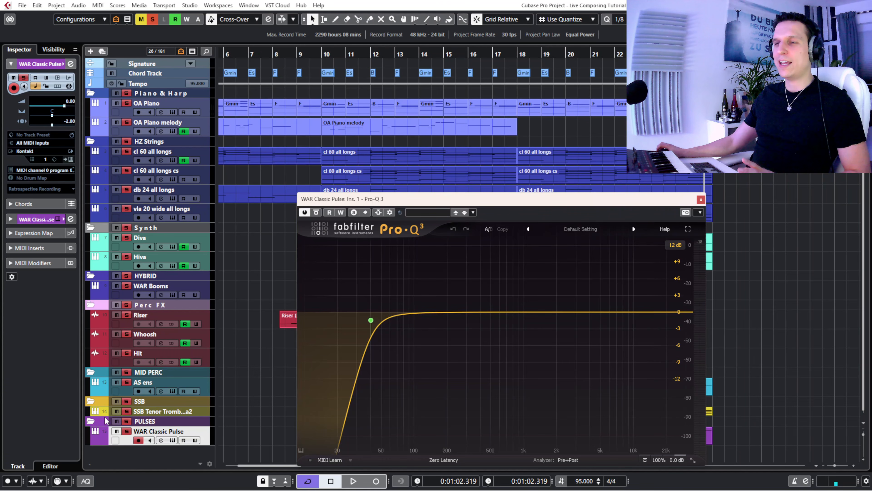
- Clear all solos, solo the PULSES folder, and play from the start of bar 18 with the EQ window clear of its parts
click(152, 19)
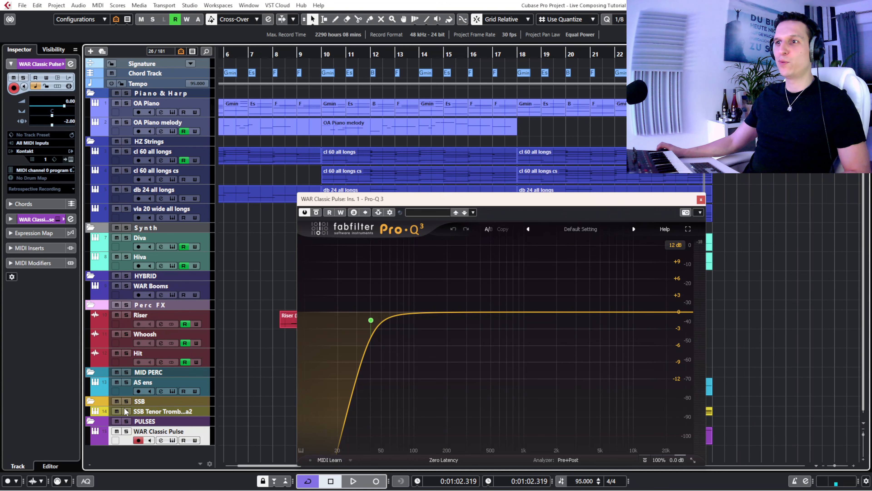
click(126, 421)
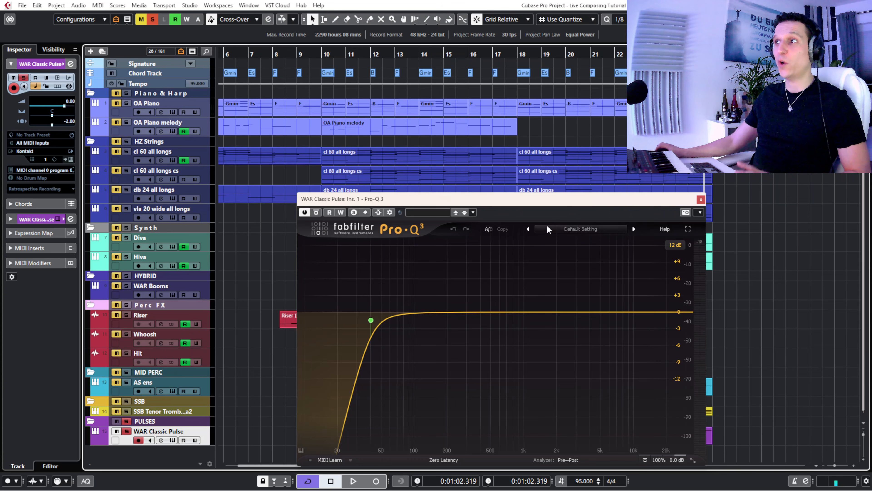
drag(542, 202, 330, 157)
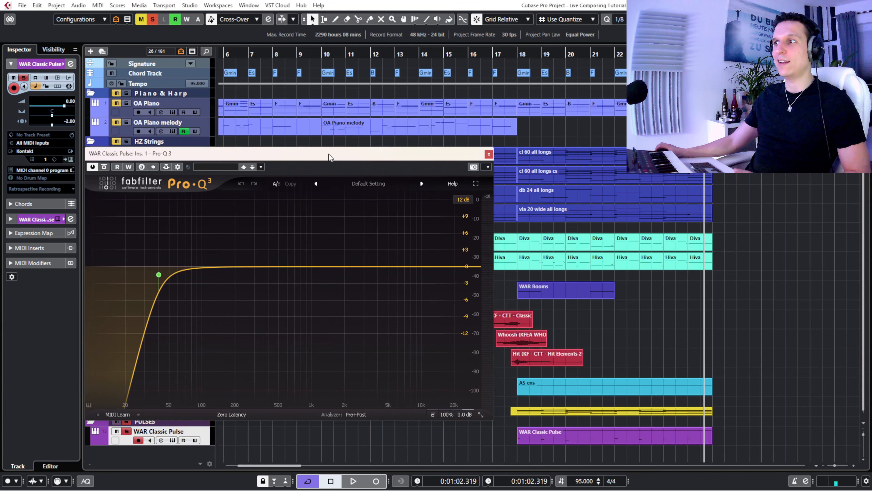
click(516, 54)
mouse_move(166, 254)
key(space)
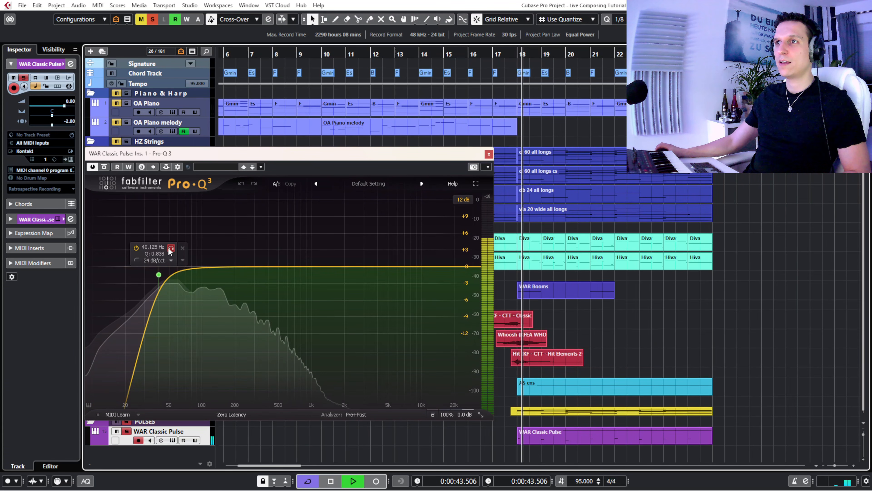
- Audition the 40 Hz low-cut band on its own in Pro-Q 3, stop playback, move the EQ aside, and unsolo PULSES
click(170, 248)
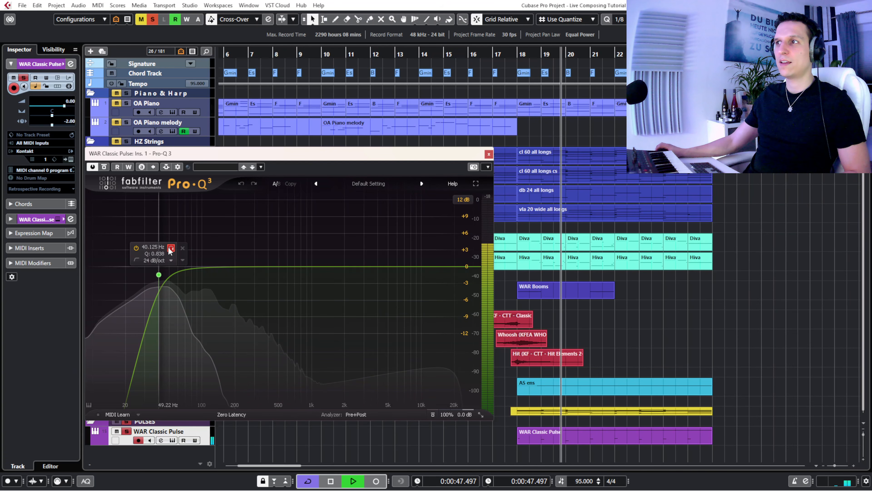
click(170, 248)
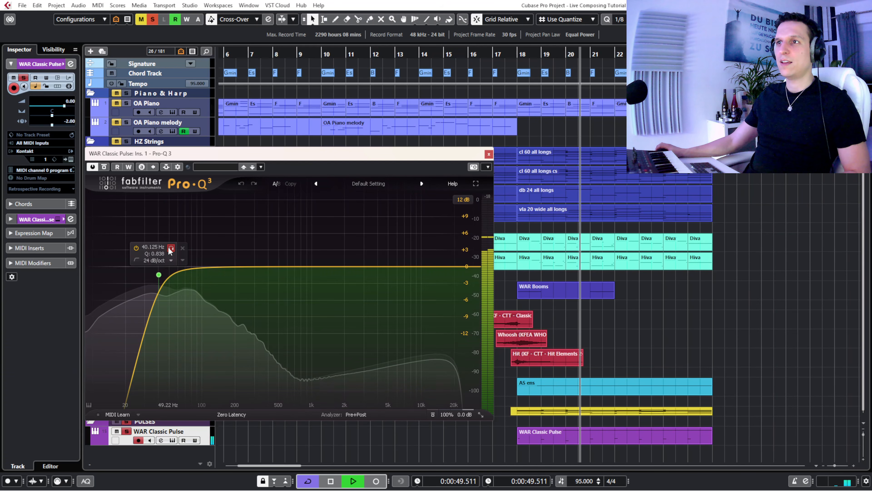
click(171, 248)
drag(197, 156, 447, 143)
click(126, 421)
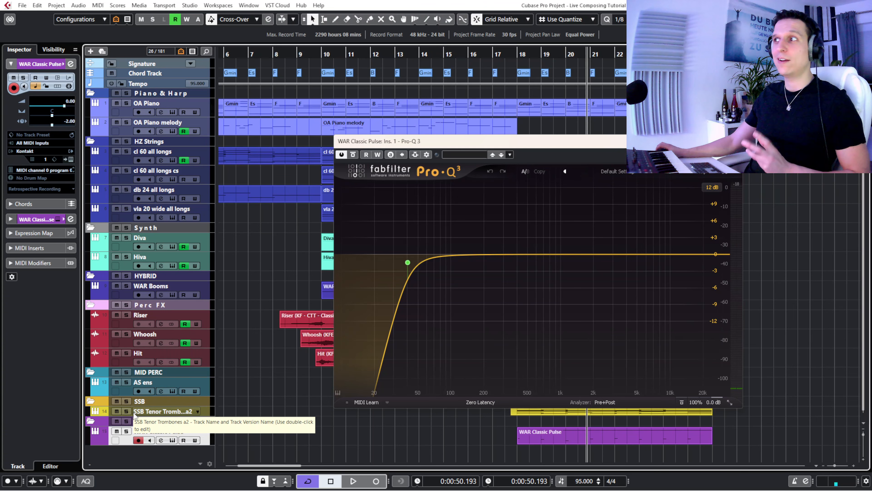
mouse_move(434, 276)
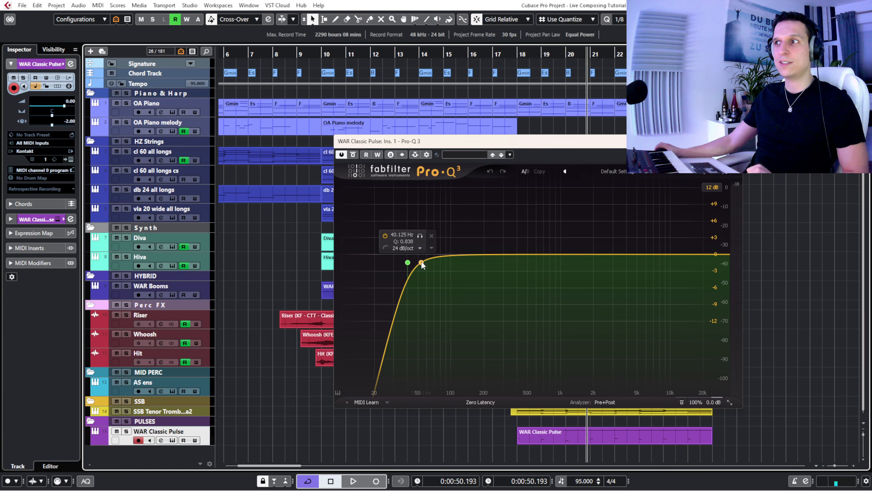
- Play the arrangement from late bar 17 with the EQ visible, stop, and close the Pro-Q 3 window
click(510, 56)
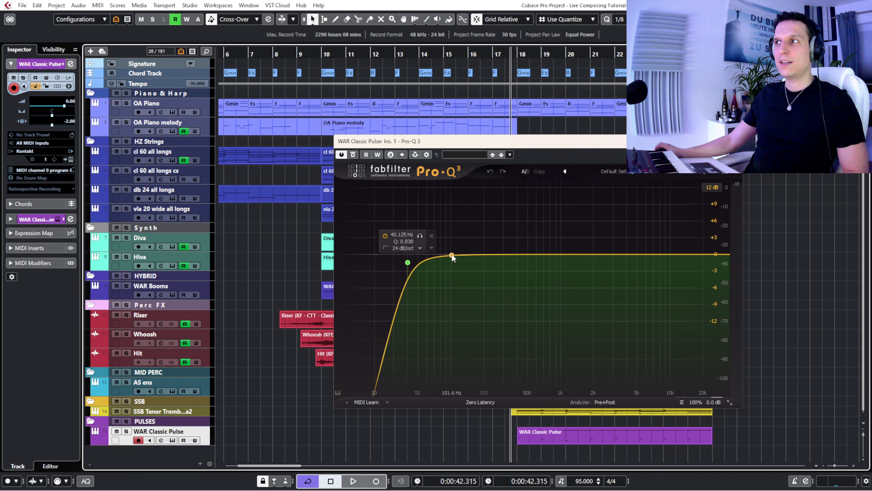
key(space)
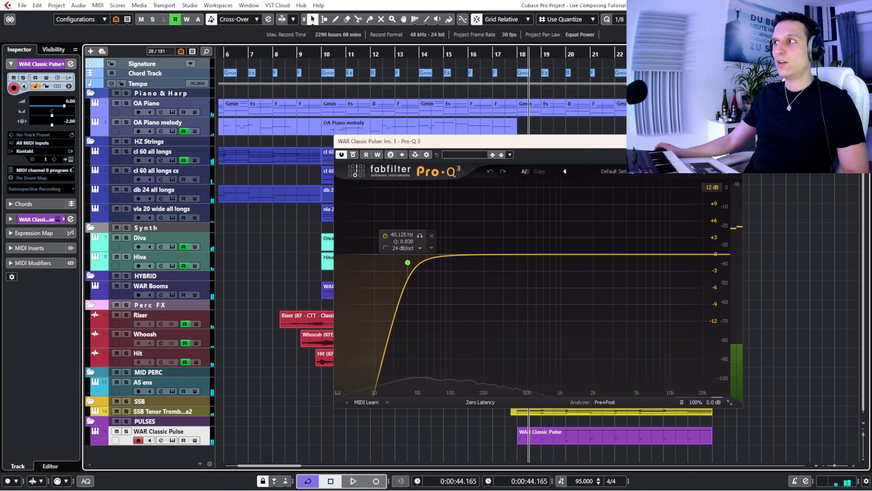
click(734, 141)
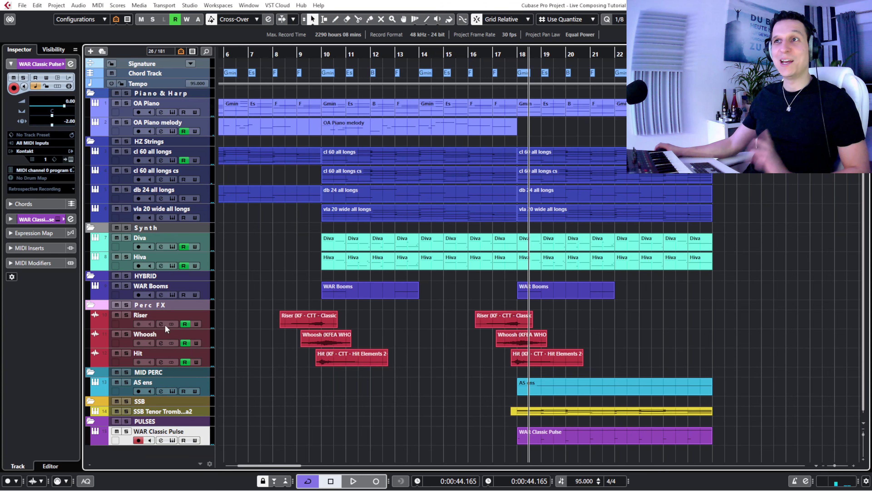
- Make the Novo track in the Novo + Forzo folder visible in the project, and return to the track's Inspector
click(48, 50)
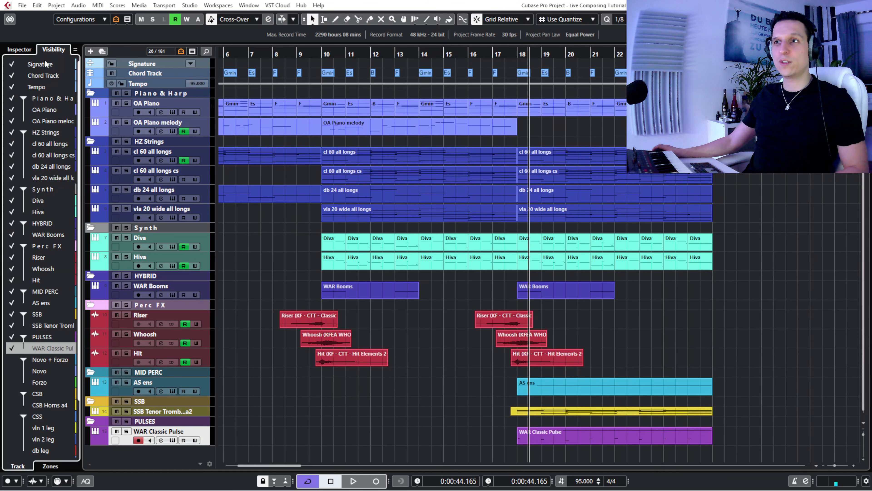
click(13, 370)
click(17, 372)
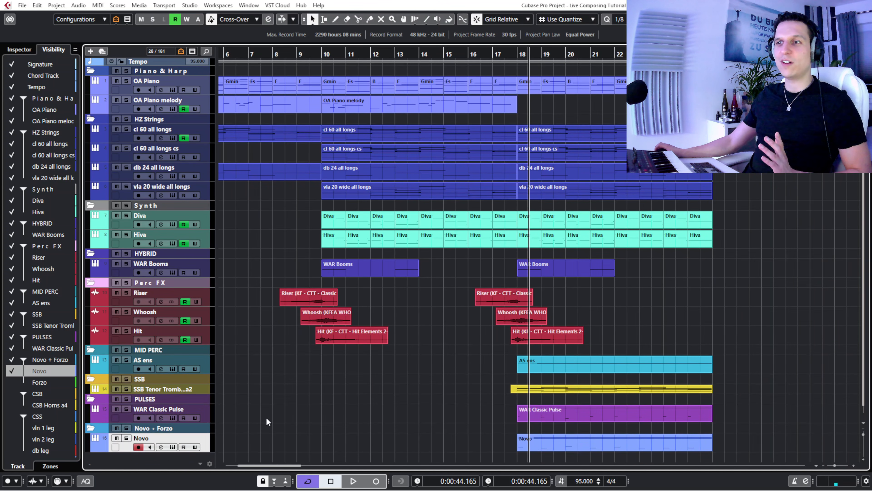
click(20, 50)
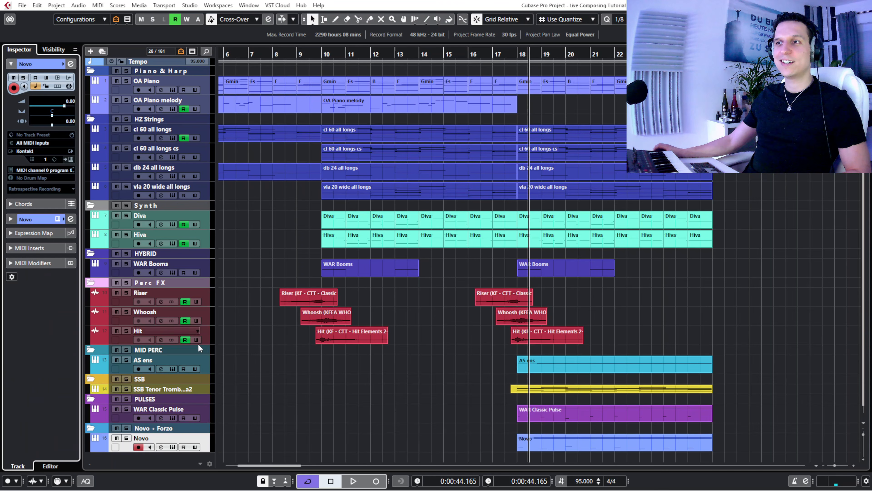
- Open the Novo track's Kontakt instrument and examine the Triplet - Performance Combo 04 patch, keeping its window clear of the parts
click(172, 447)
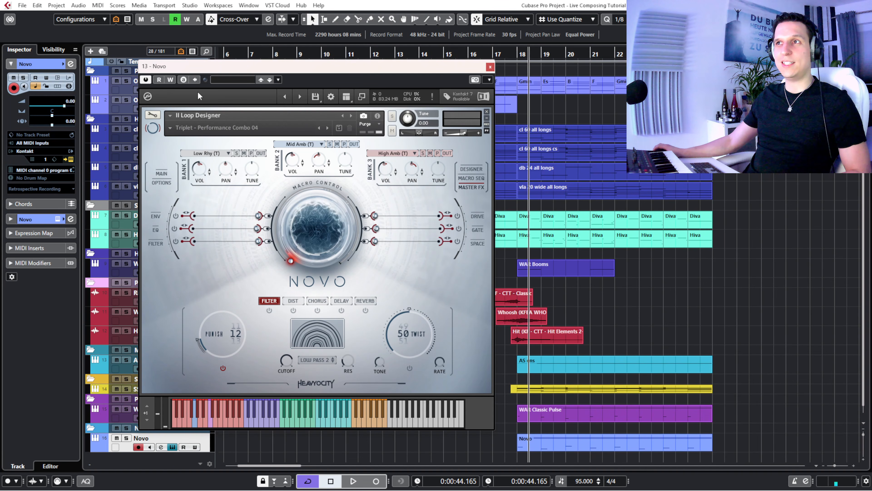
drag(214, 69, 147, 63)
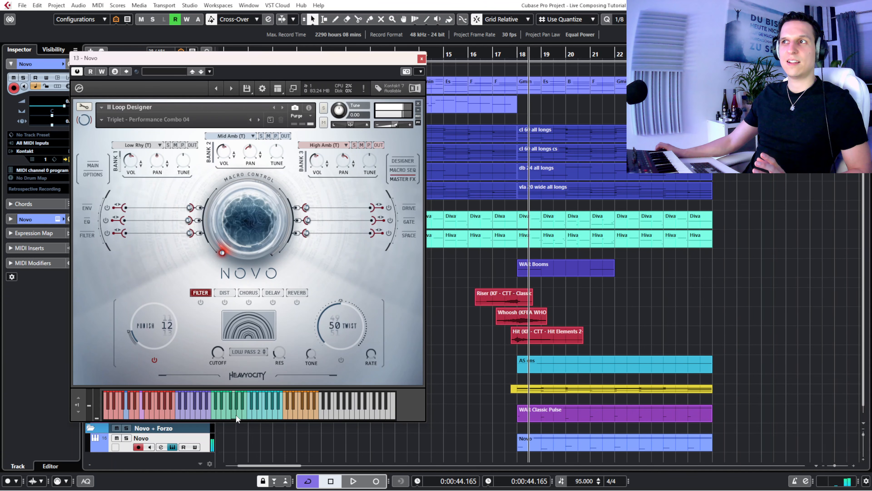
drag(204, 70, 235, 85)
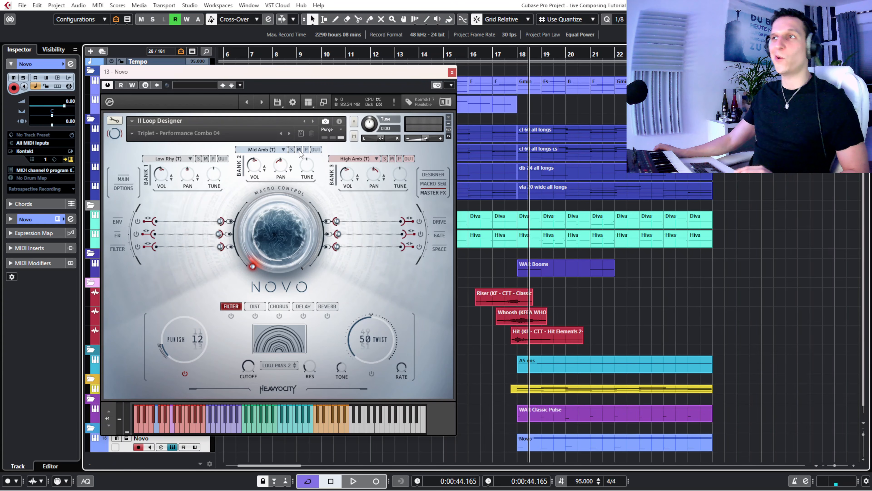
- Solo the Novo track, play it from bar 17 into bar 22, and close its instrument window
click(498, 54)
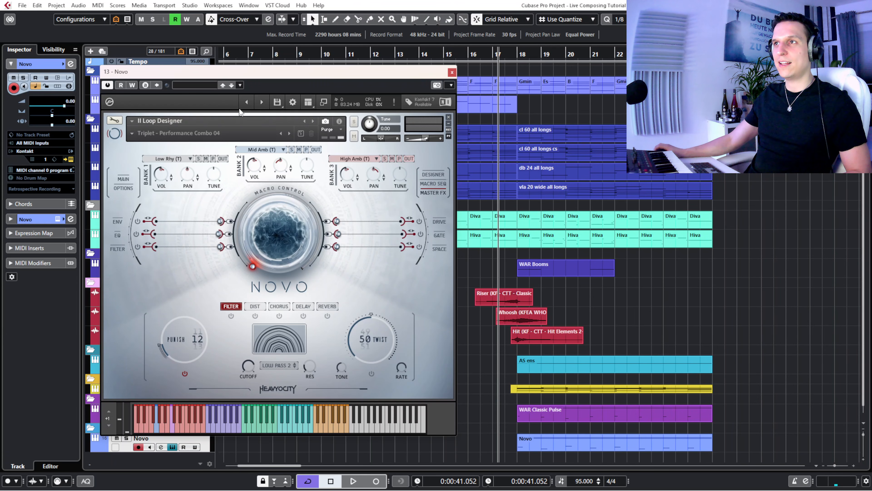
drag(256, 75, 295, 57)
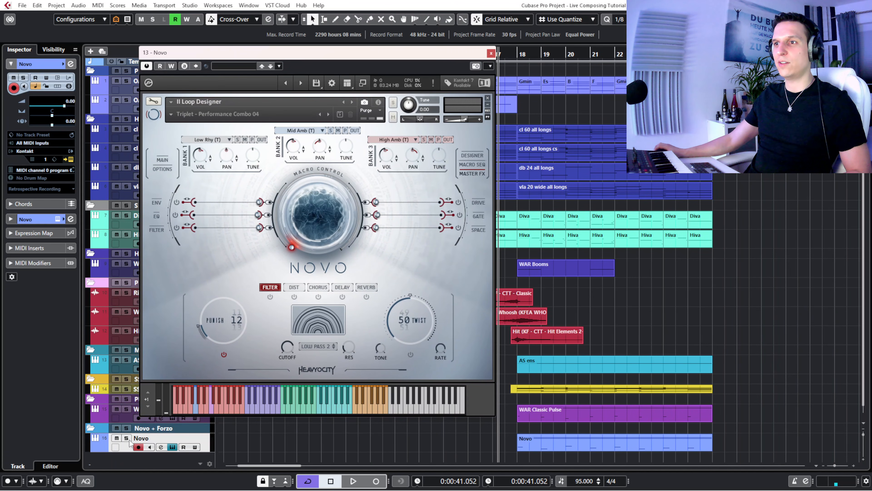
click(127, 438)
key(space)
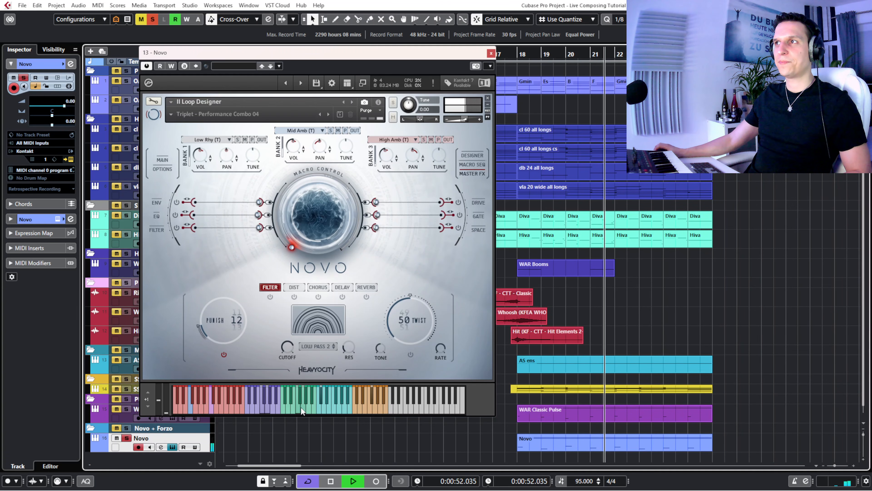
key(space)
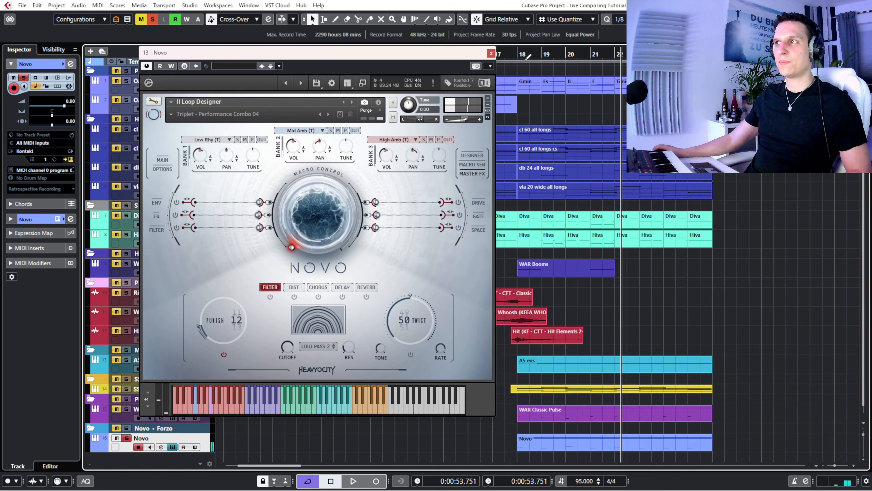
click(491, 53)
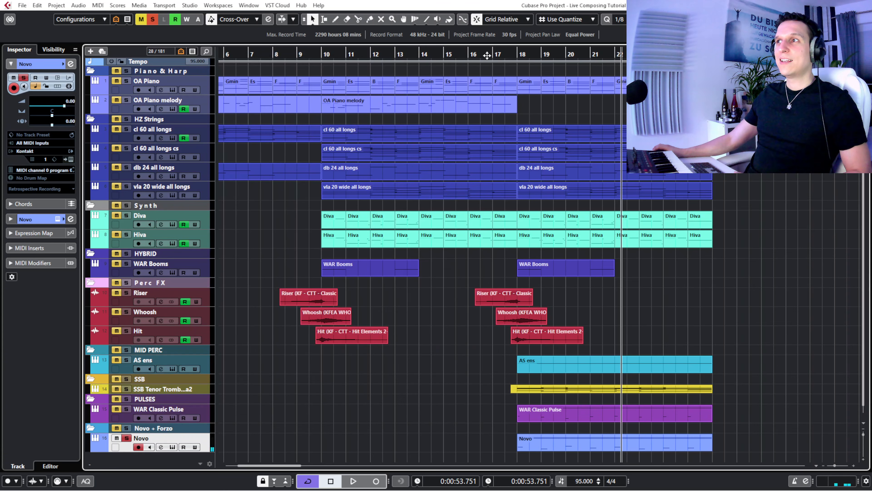
- Clear all solos and briefly play the full arrangement from late bar 16 into bar 18
click(501, 56)
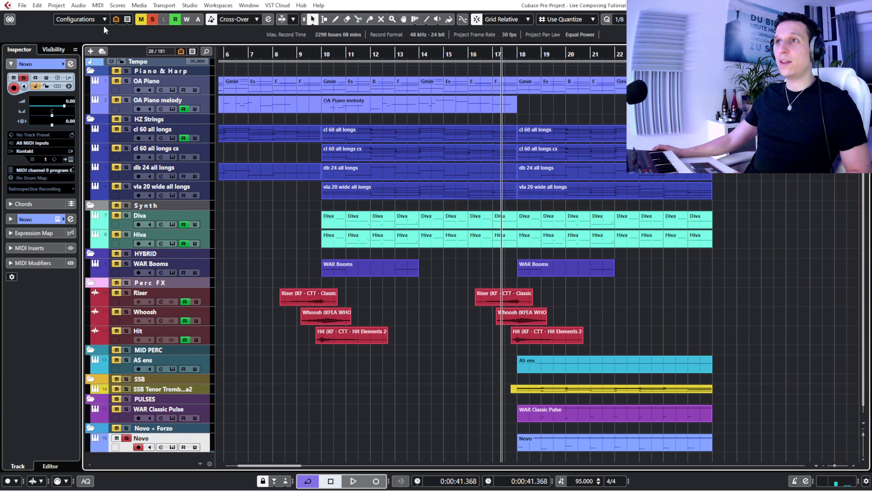
click(151, 20)
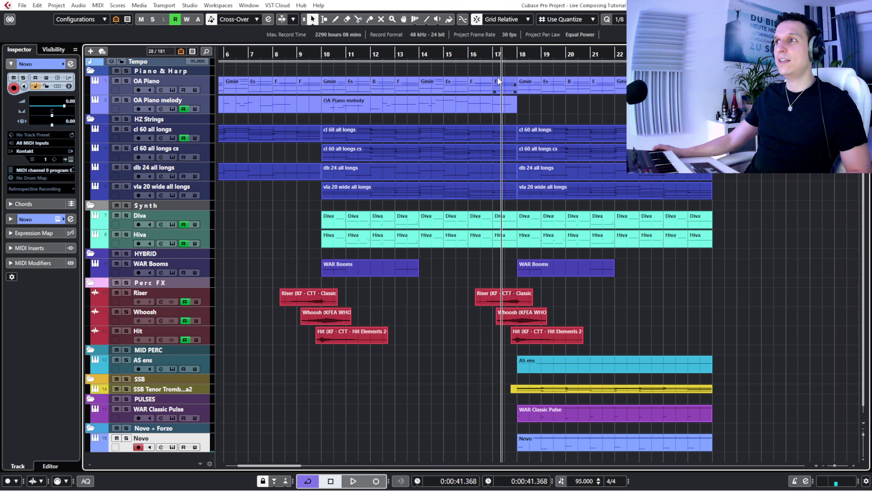
click(490, 57)
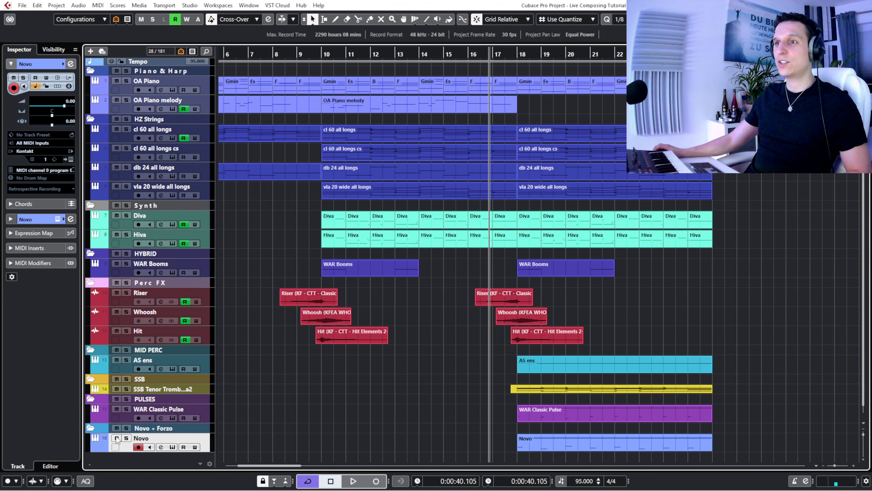
key(space)
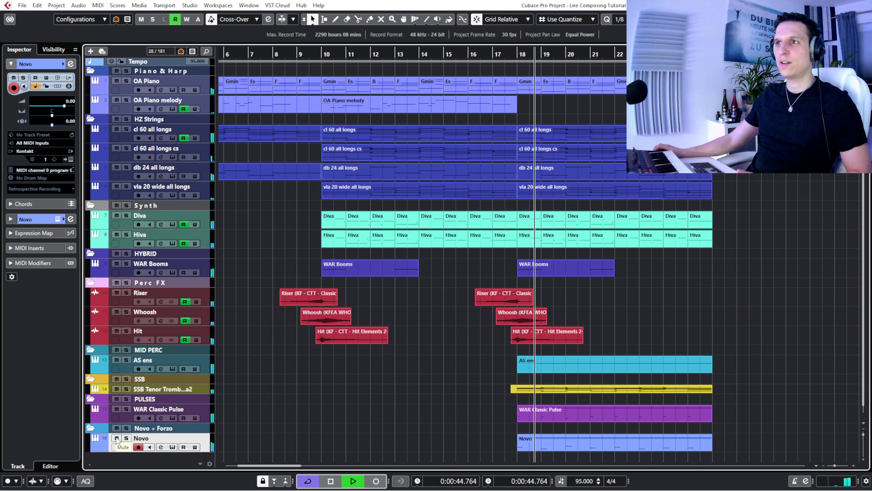
key(space)
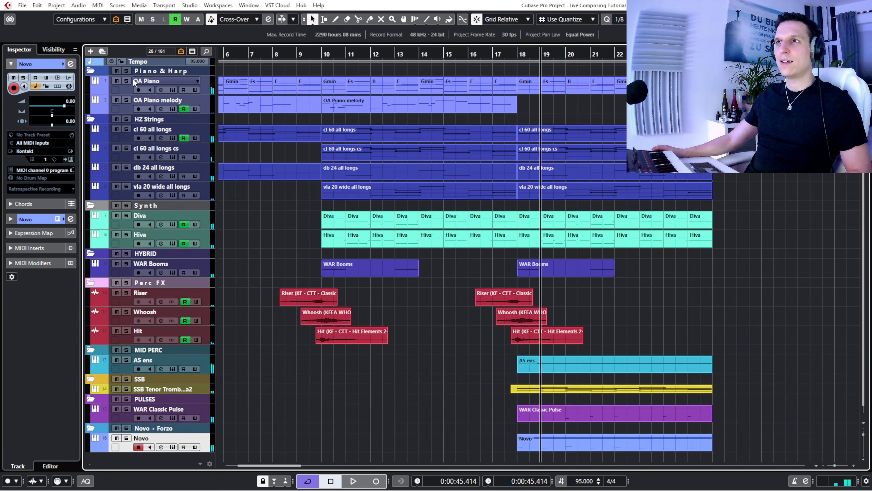
- Solo every track folder from Piano & Harp down through Novo + Forzo
click(128, 72)
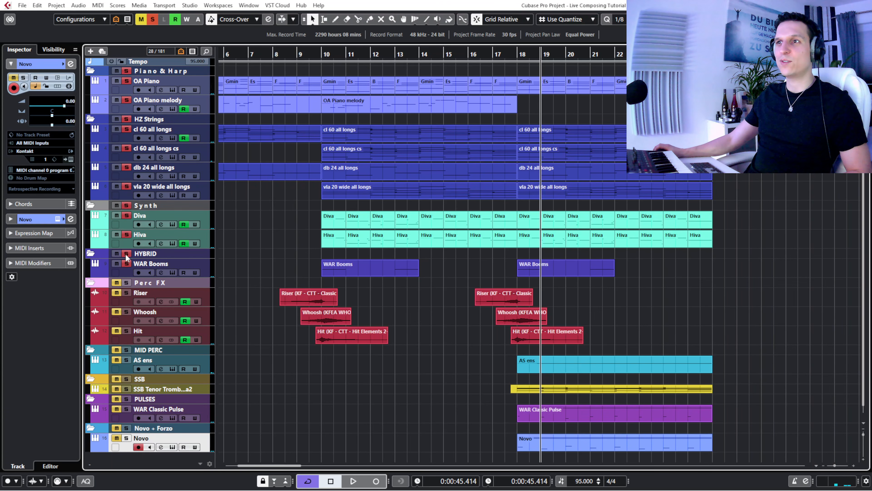
click(126, 282)
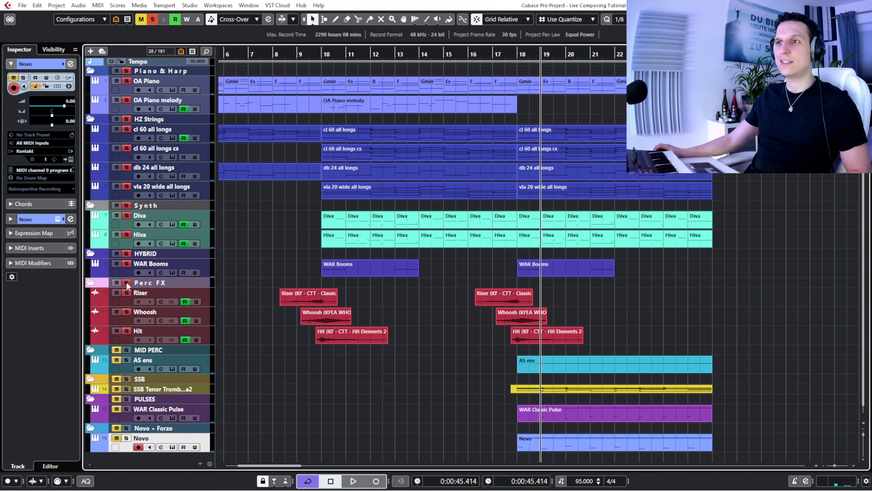
click(126, 349)
click(126, 378)
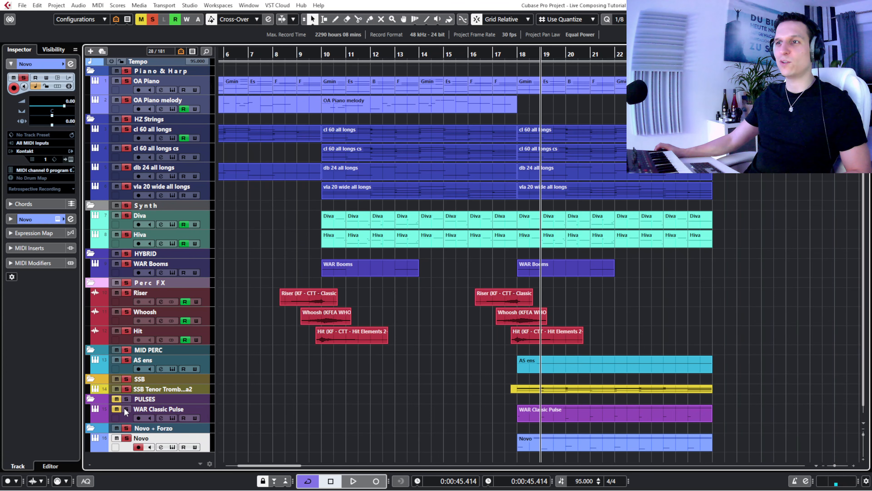
- Play the soloed arrangement from bar 17, muting and unmuting Novo to compare the mix, and stop in bar 22
click(501, 54)
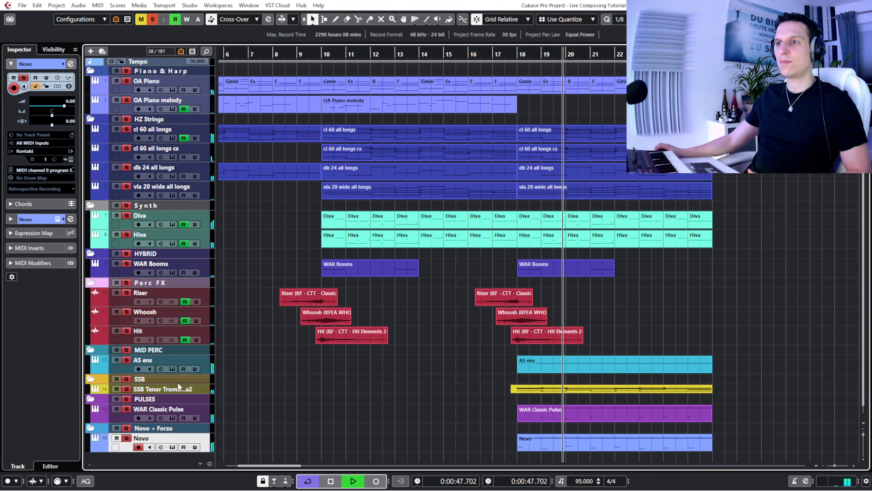
click(117, 438)
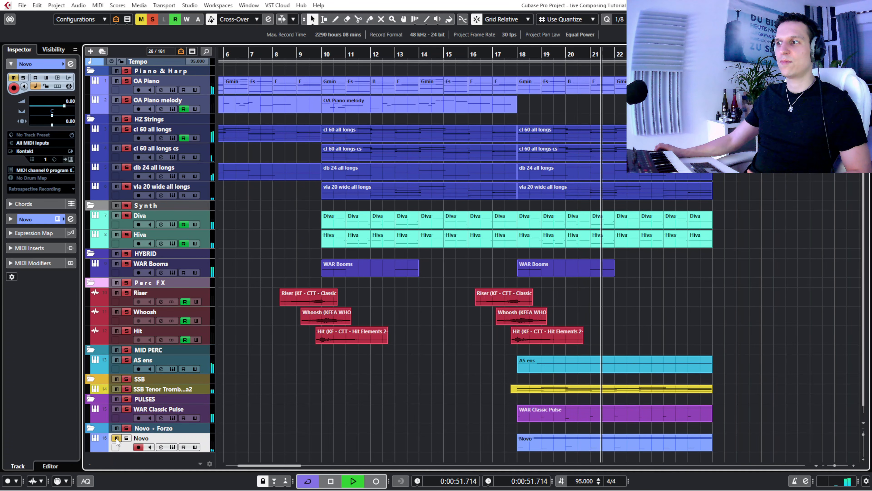
click(116, 438)
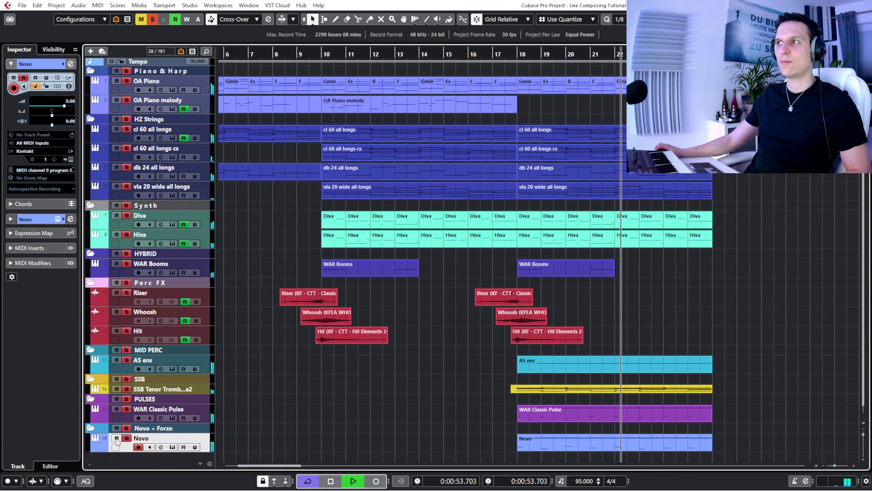
key(space)
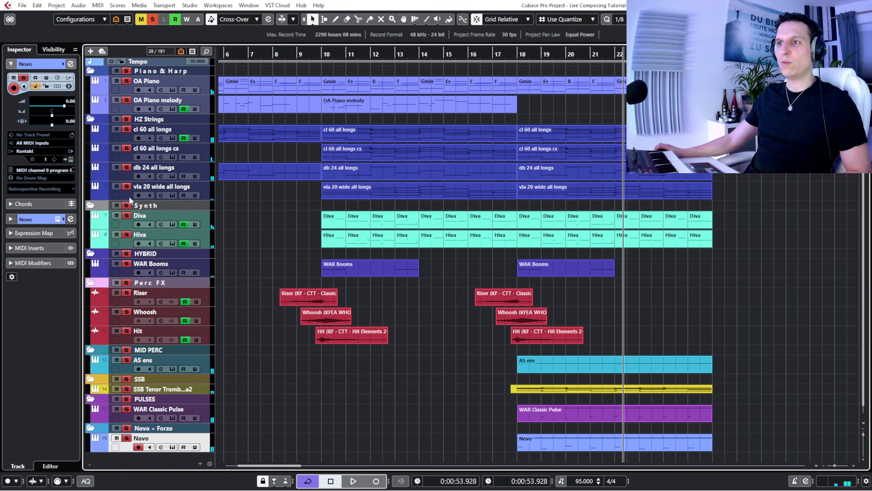
- Make the Forzo track visible, take it out of the solo group, and return to the Inspector
click(51, 50)
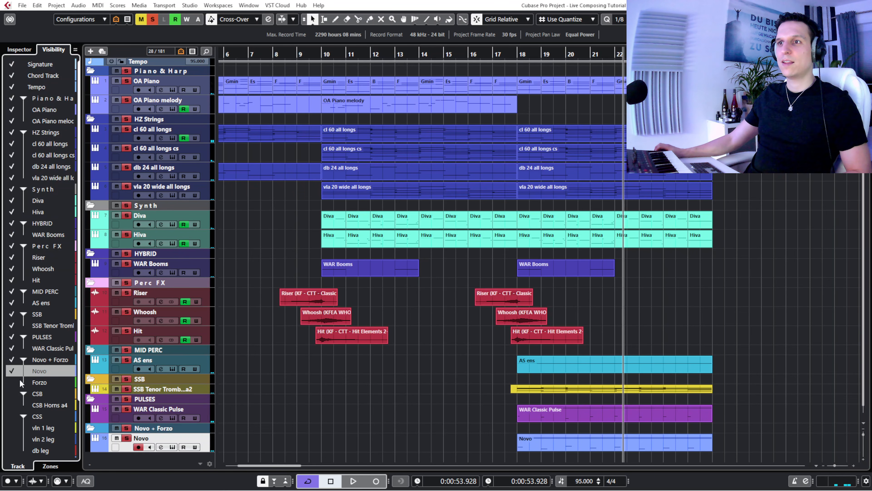
click(13, 382)
scroll(318, 405, down, 1)
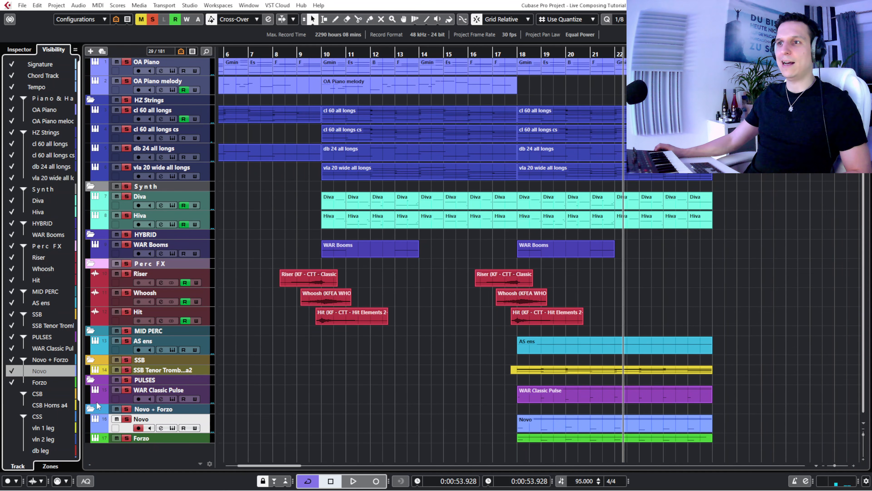
click(119, 409)
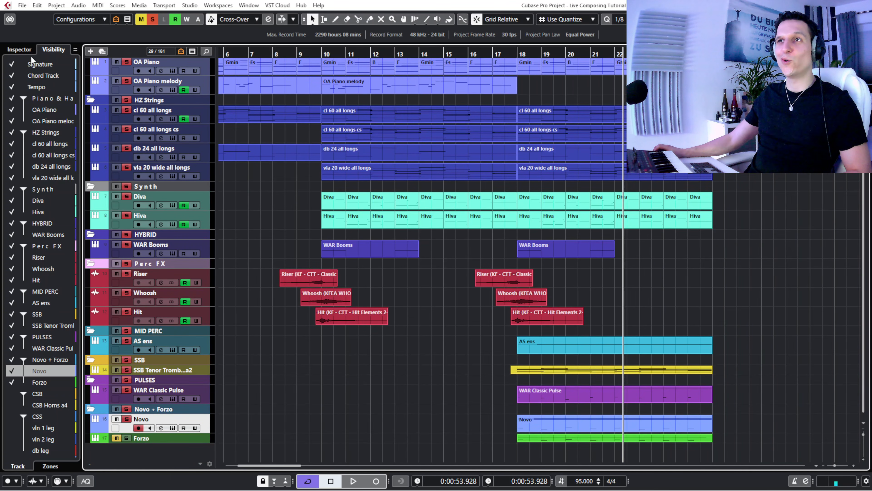
click(20, 49)
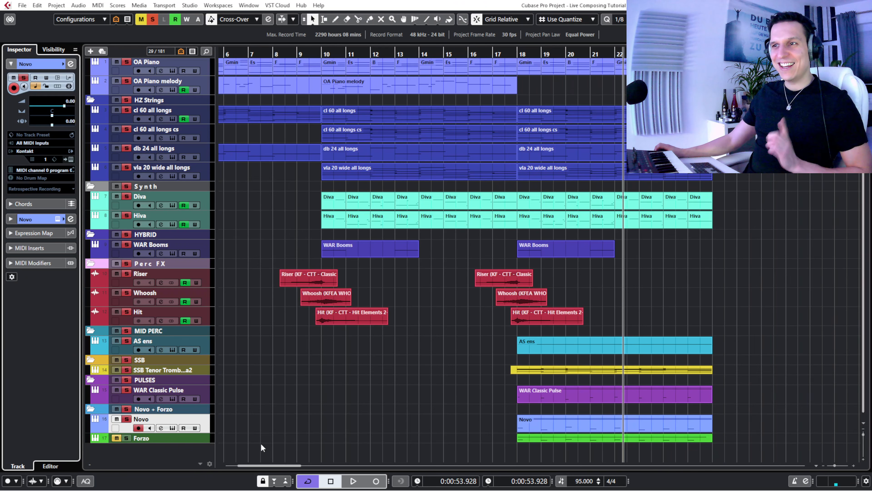
- Play from late bar 16 without Forzo, switch Novo's mute on and off for comparison, and stop in bar 24
click(489, 54)
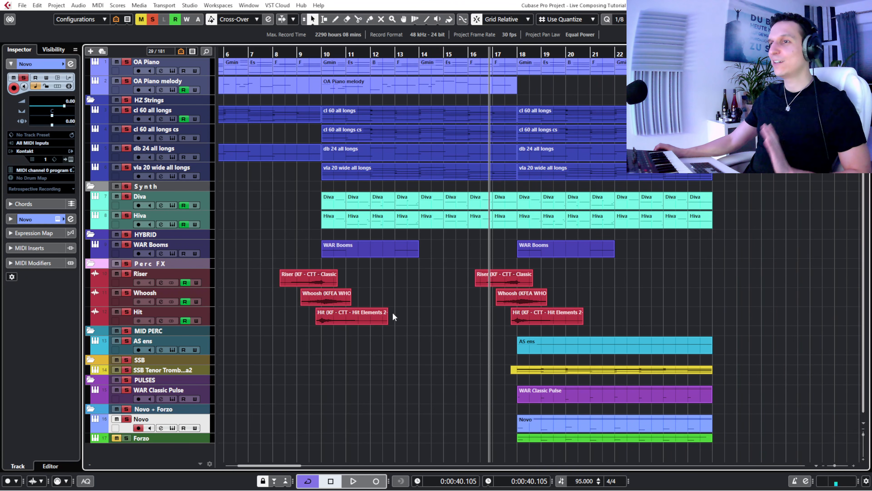
click(547, 420)
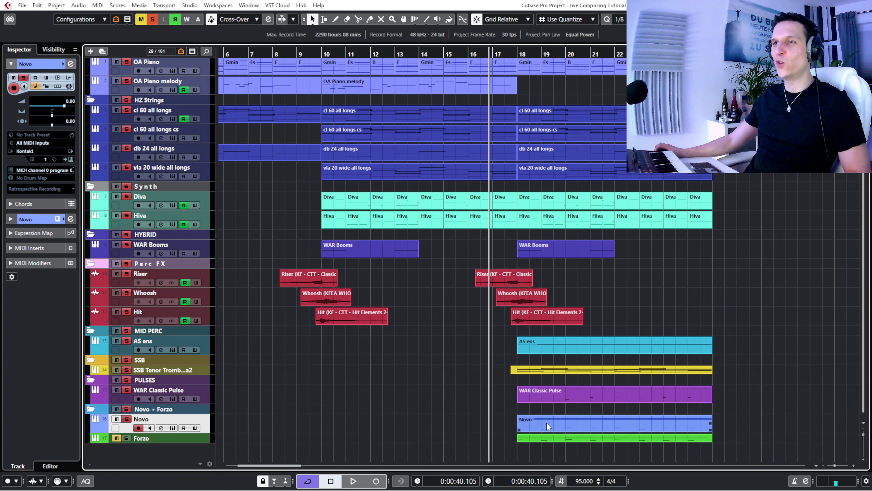
key(space)
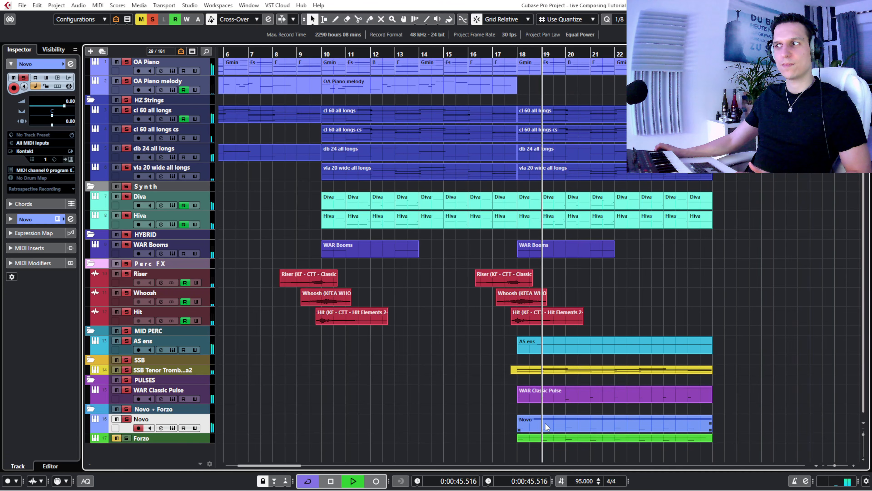
click(117, 419)
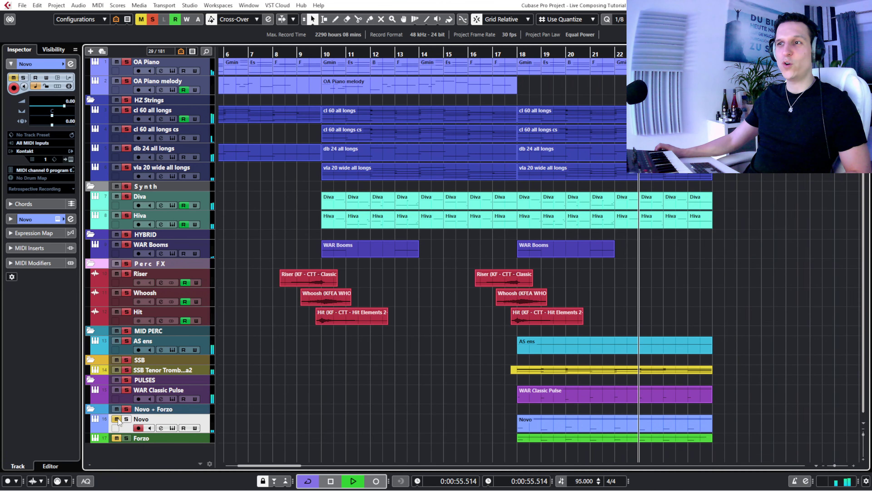
click(118, 419)
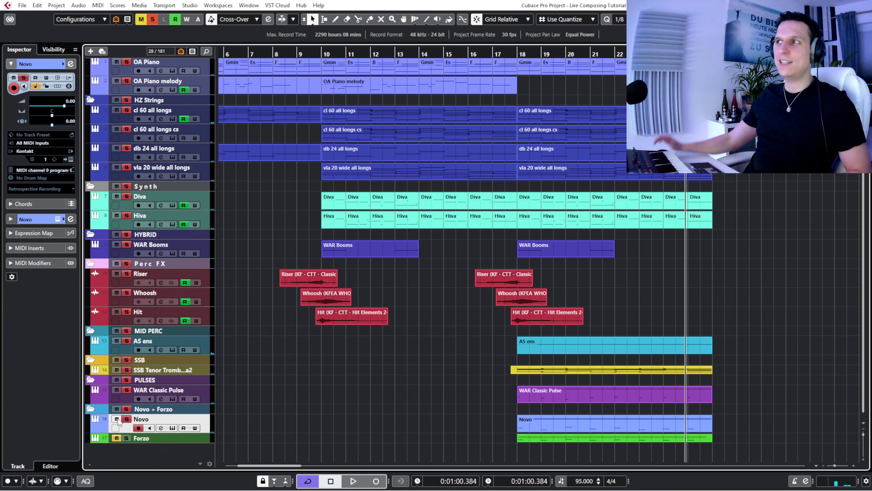
- Enlarge the Forzo track, open its instrument, and make Forzo the only soloed track
click(501, 54)
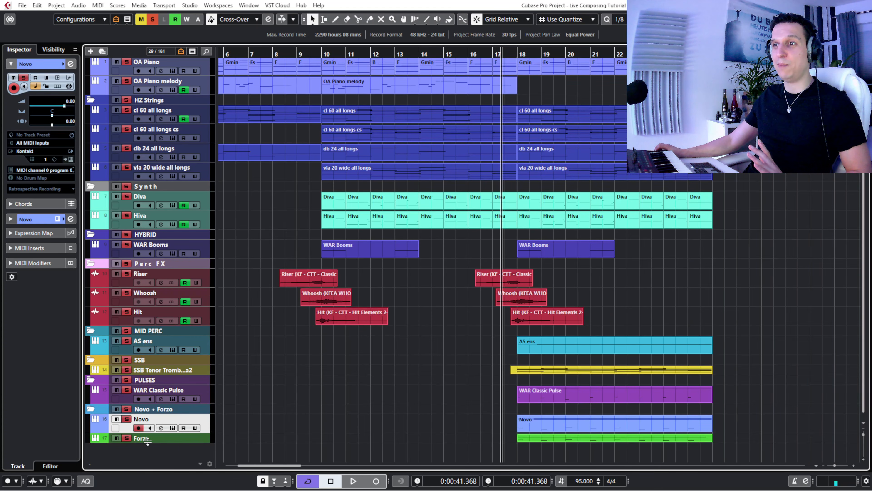
drag(148, 443, 145, 452)
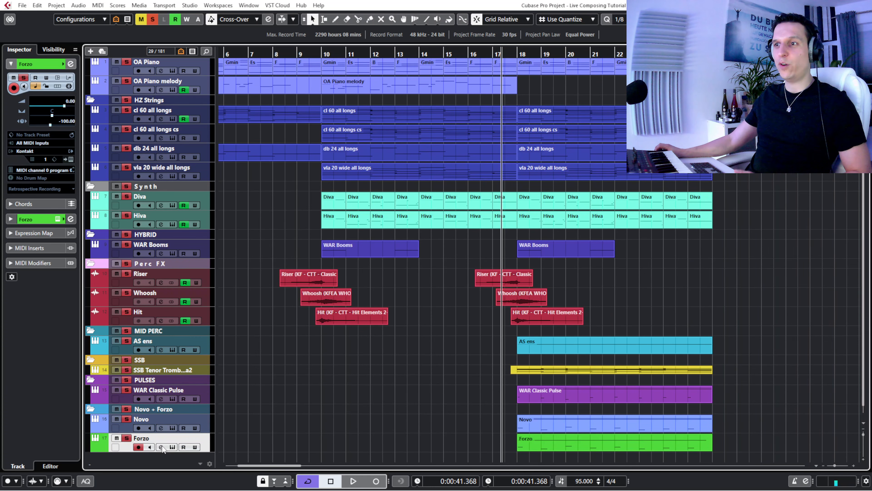
click(172, 447)
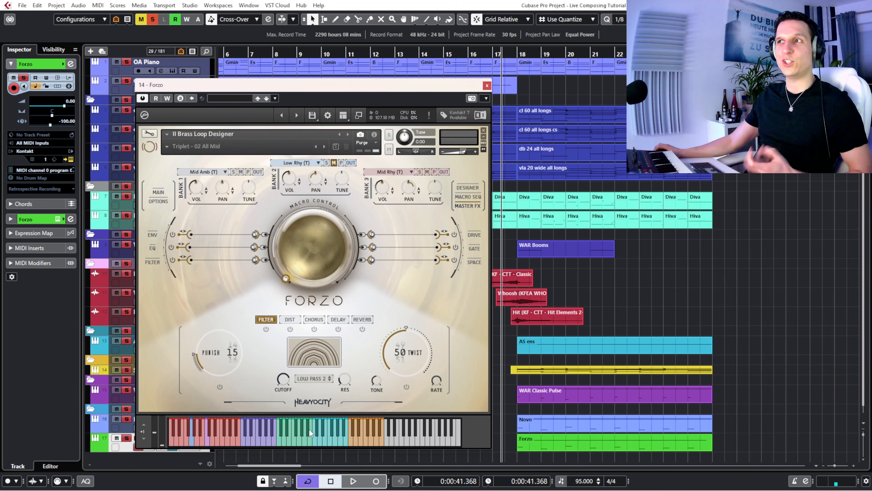
click(151, 20)
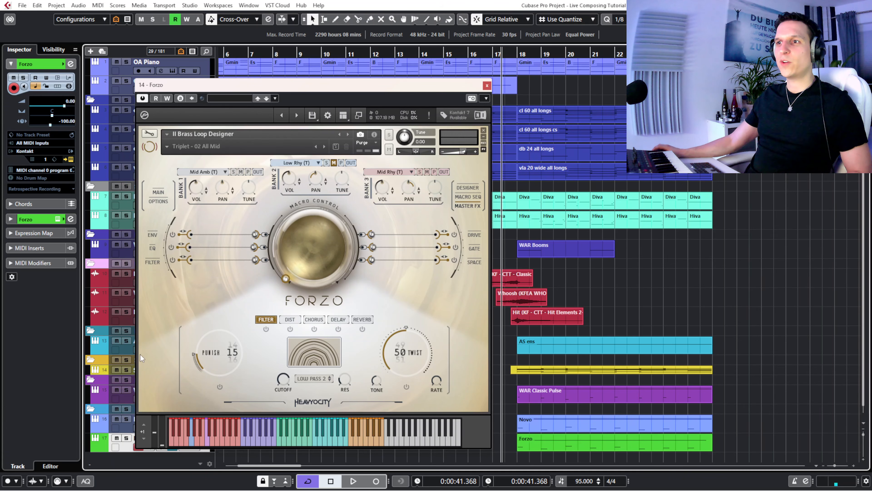
click(127, 438)
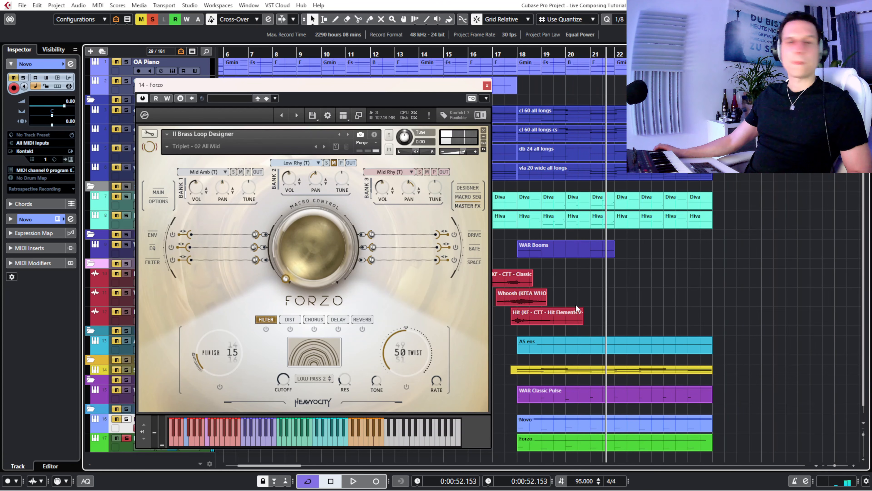
- Play Forzo from late bar 17 to compare its Low Rhy (T) bank unmuted and muted, stop in bar 20, and close the instrument
click(334, 163)
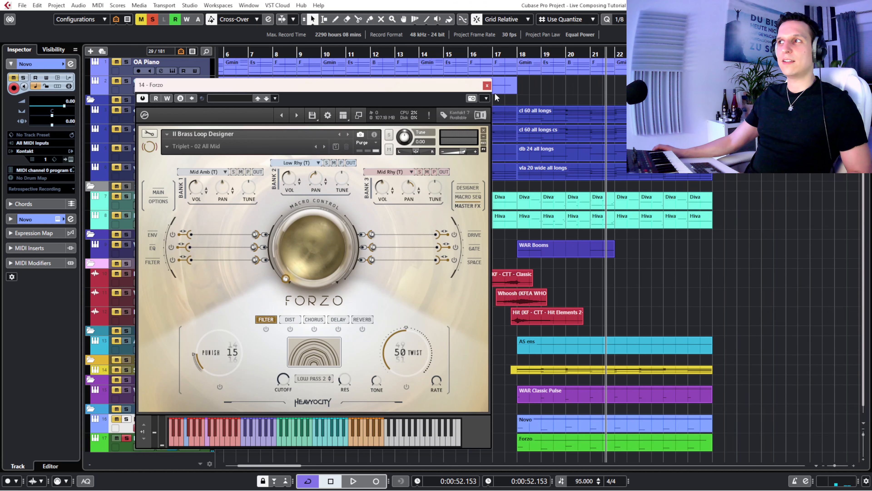
click(513, 55)
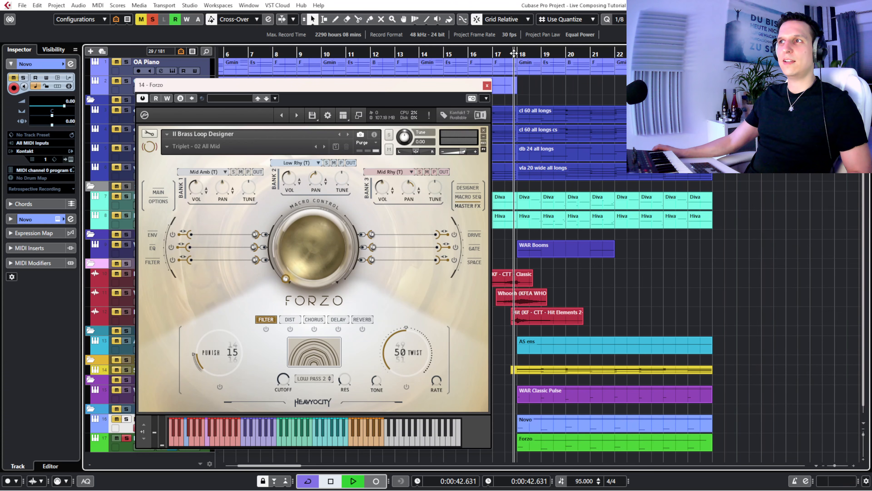
click(334, 162)
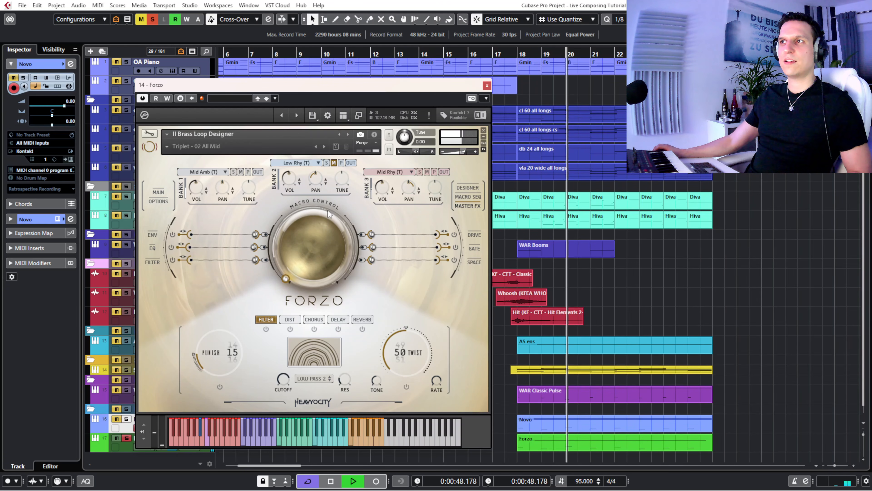
key(space)
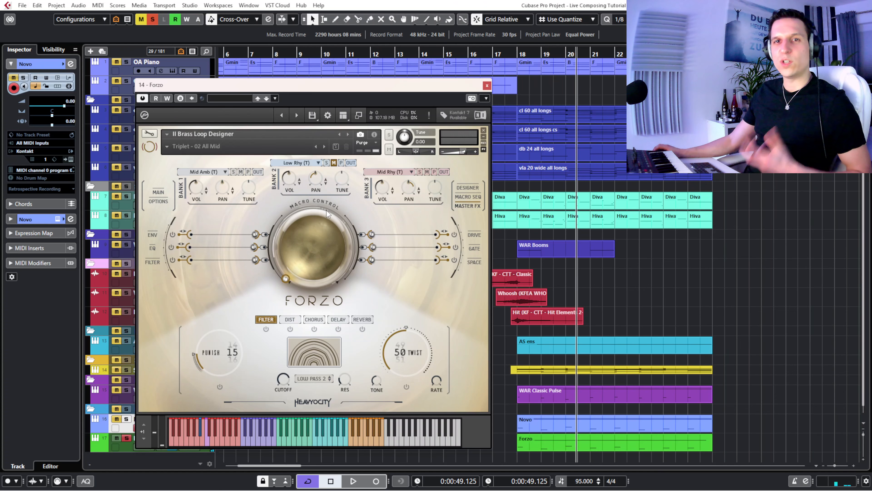
click(299, 164)
click(228, 217)
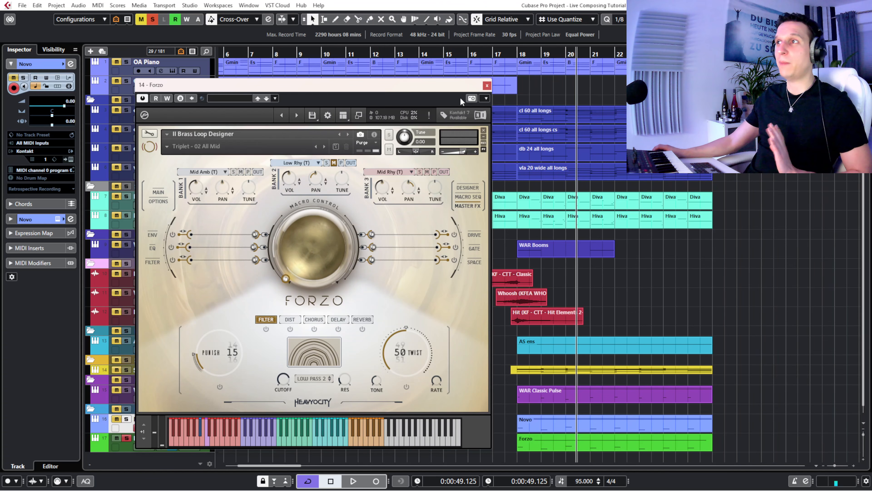
click(487, 86)
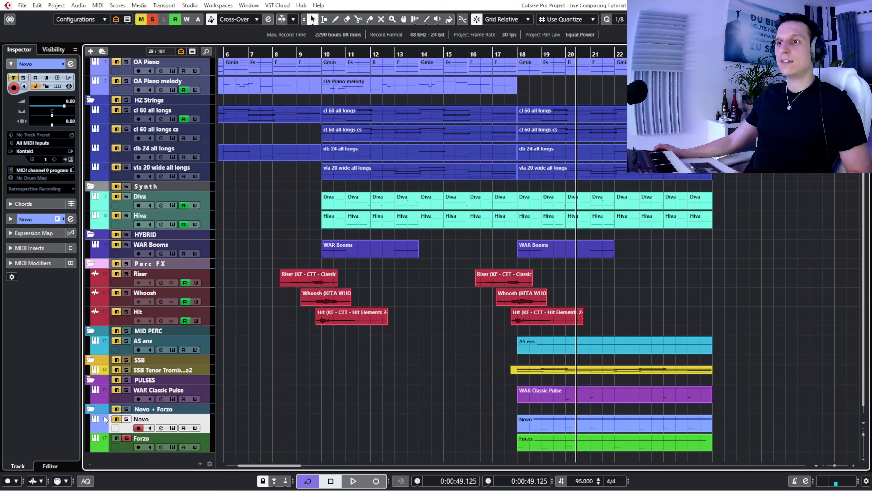
- Solo Novo together with Forzo, play both loops from late bar 17, and stop in bar 20
click(127, 419)
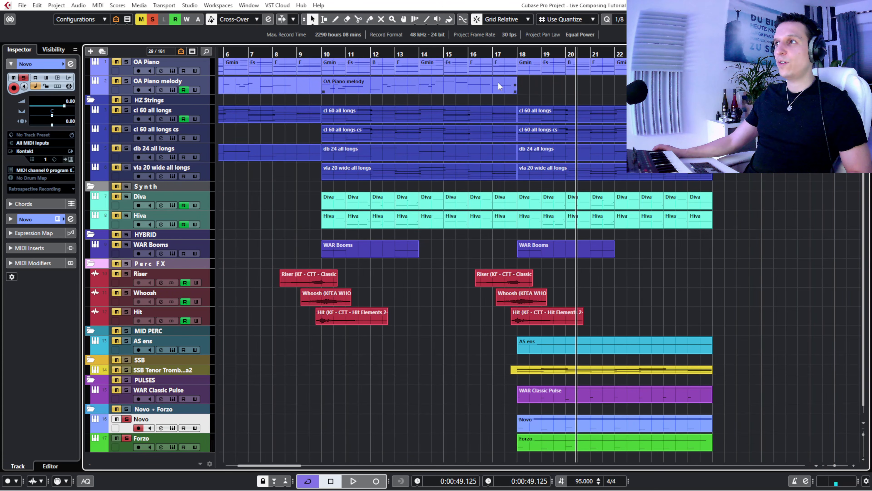
click(510, 52)
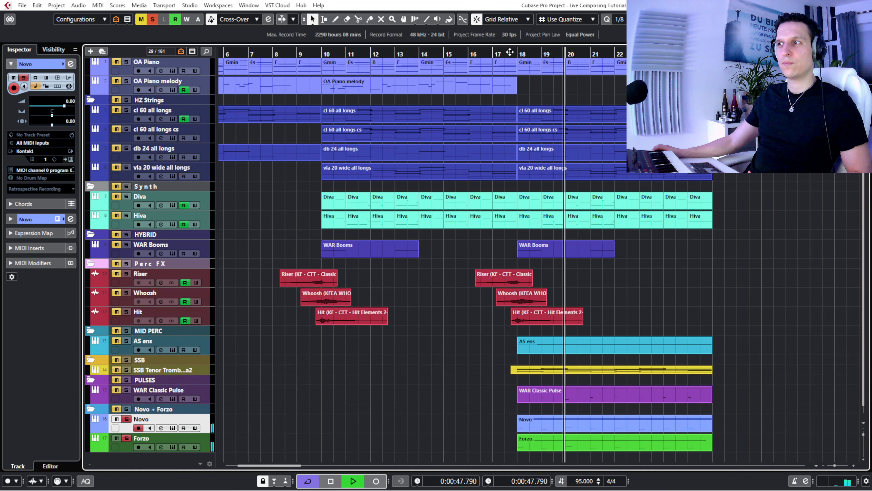
key(space)
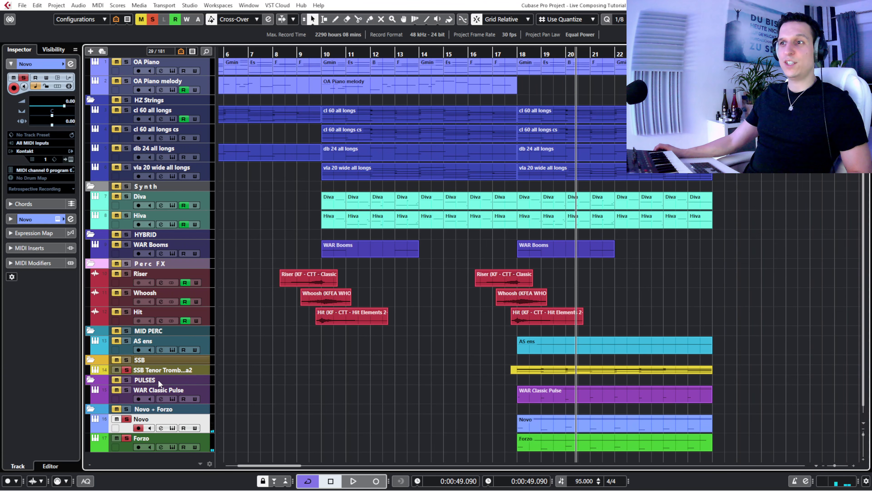
- Enlarge the soloed SSB Tenor Trombones a2 track and play from late bar 17, muting and unmuting Novo and Forzo, until bar 23
click(167, 373)
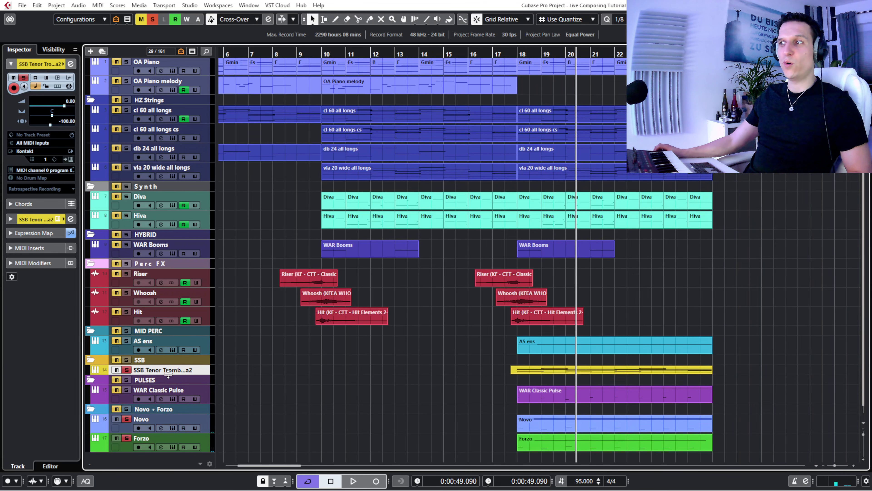
drag(169, 379, 170, 387)
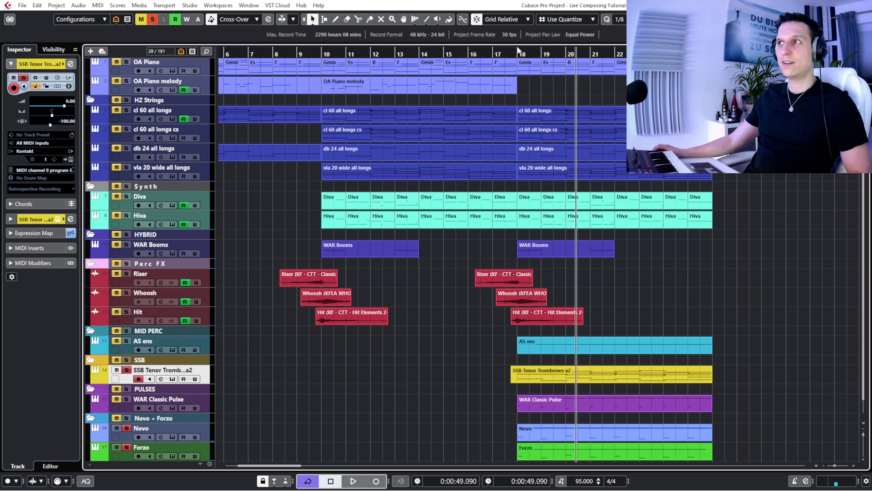
click(508, 52)
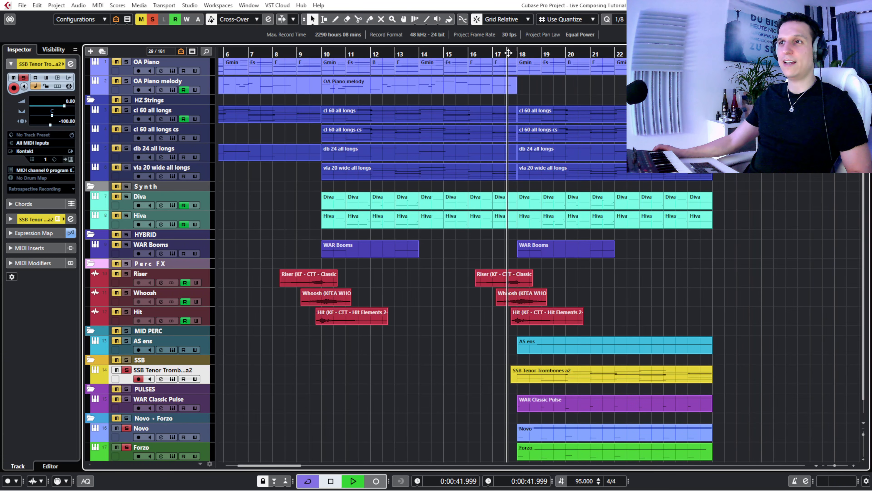
key(space)
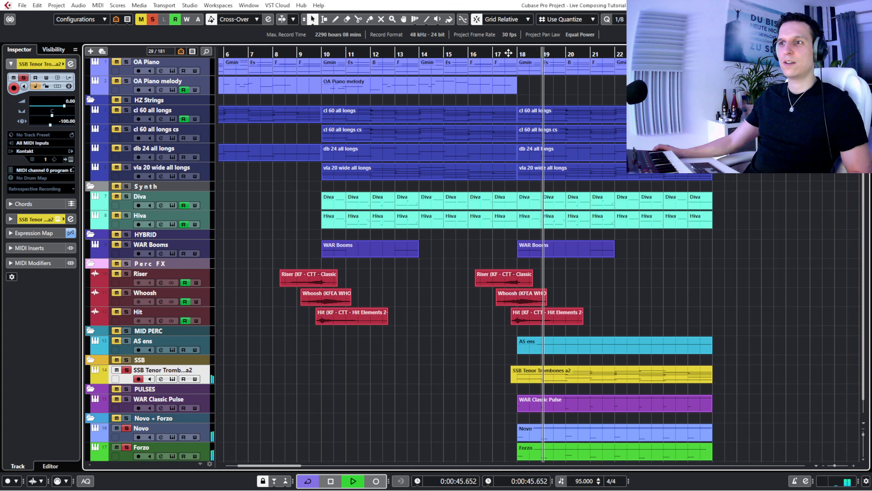
click(115, 428)
click(115, 446)
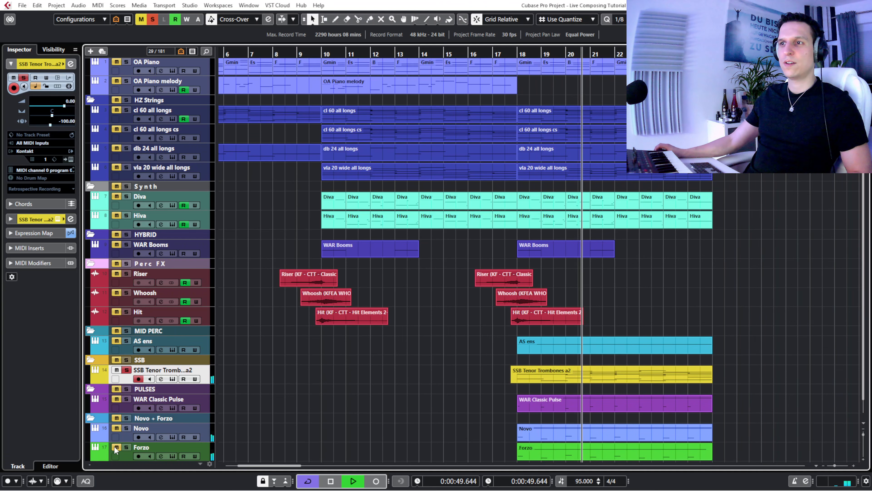
key(space)
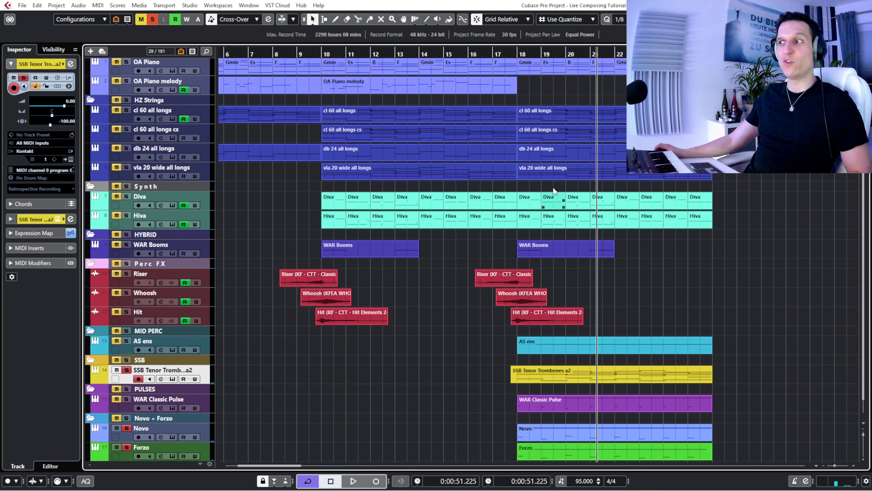
key(space)
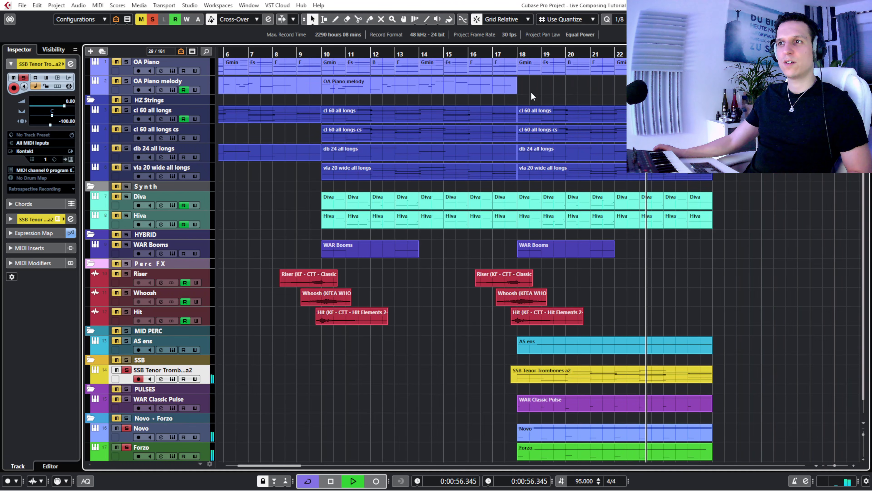
key(space)
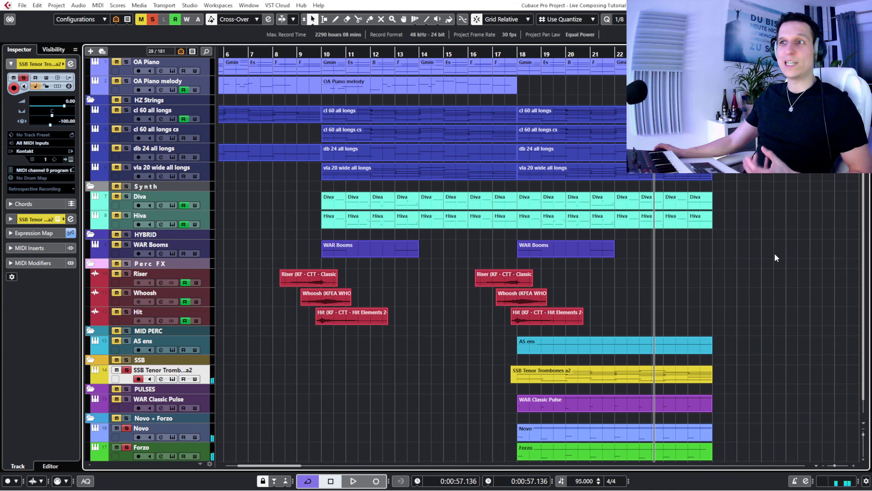
- Clear all solos, make the CSB folder with CSB Horns a4 visible, and return to the Inspector
click(153, 20)
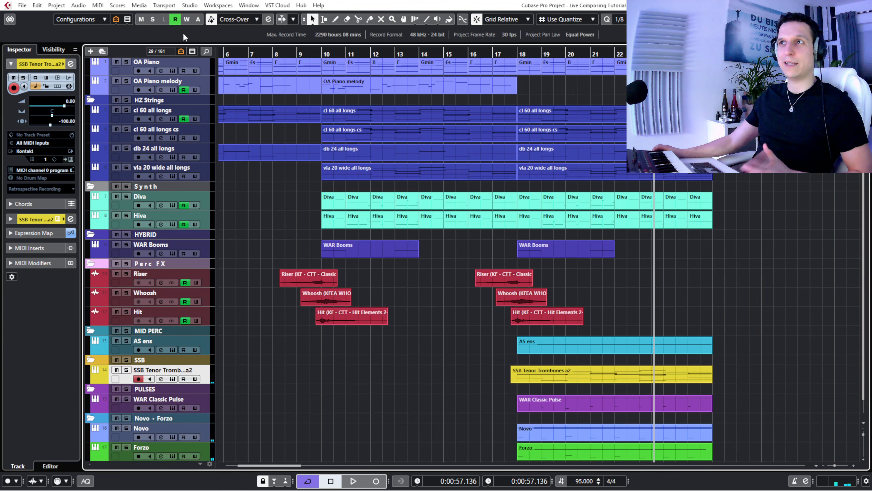
drag(507, 54, 484, 50)
scroll(753, 279, down, 1)
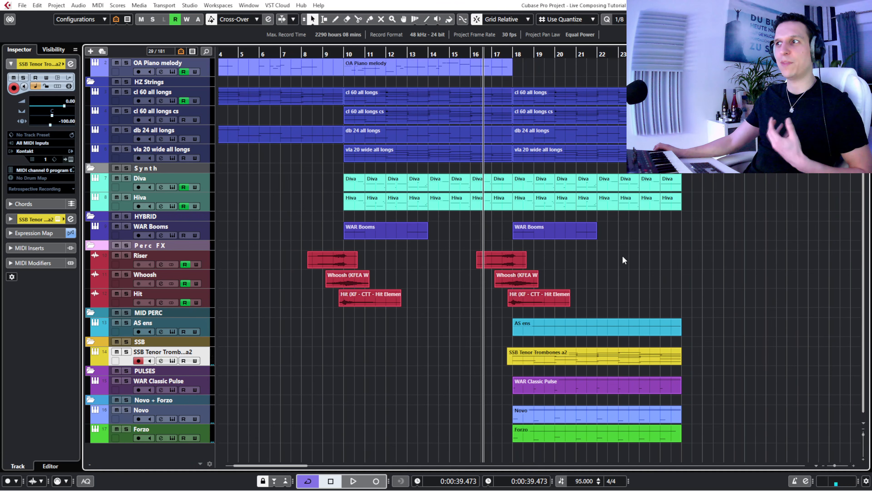
click(51, 50)
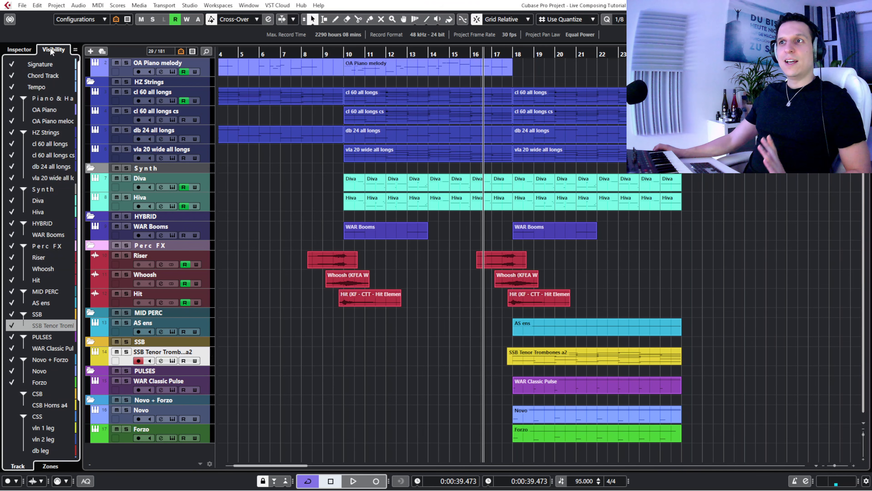
click(13, 394)
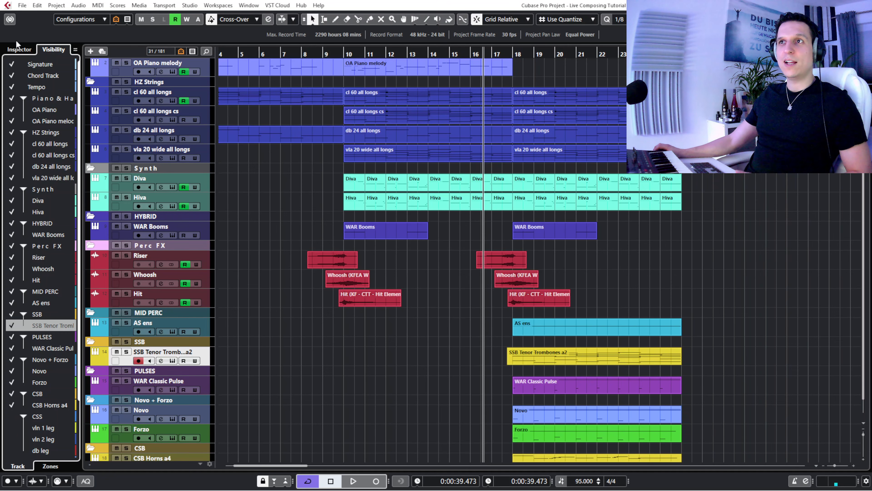
click(20, 50)
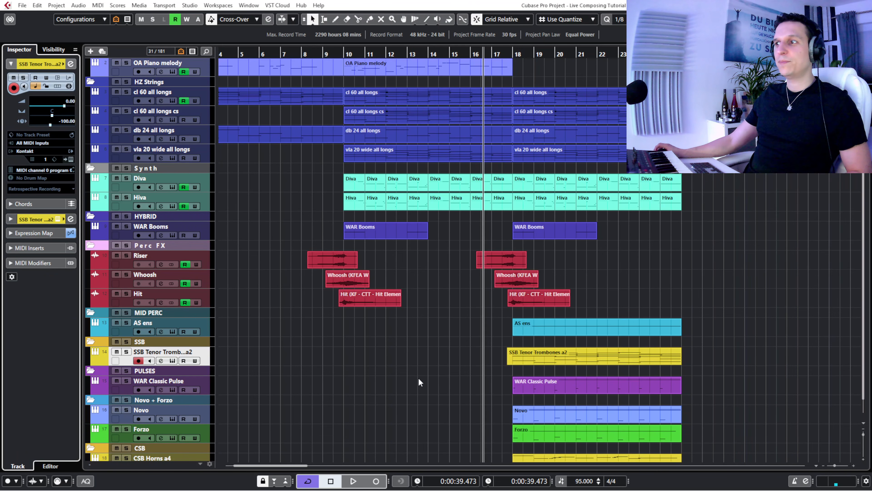
- Enlarge the CSB Horns a4 track, place the cursor early in bar 17, and view the track's Cinematic Studio Brass instrument
scroll(420, 382, down, 1)
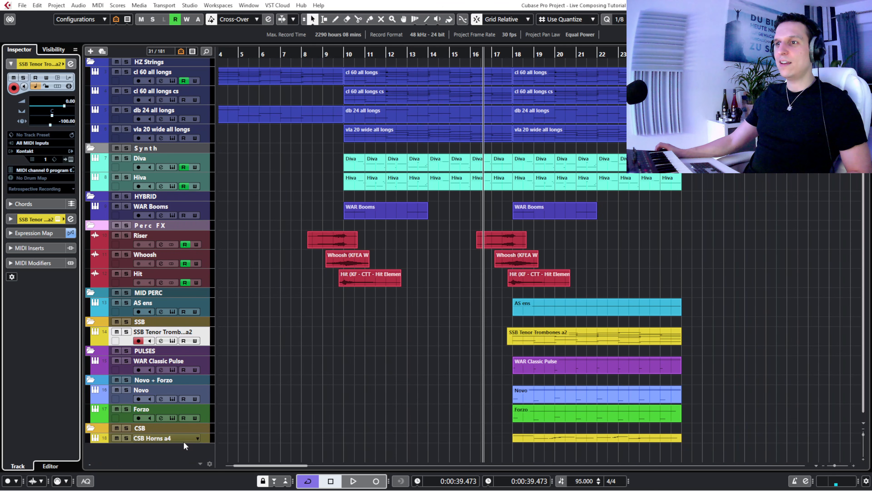
drag(184, 443, 184, 447)
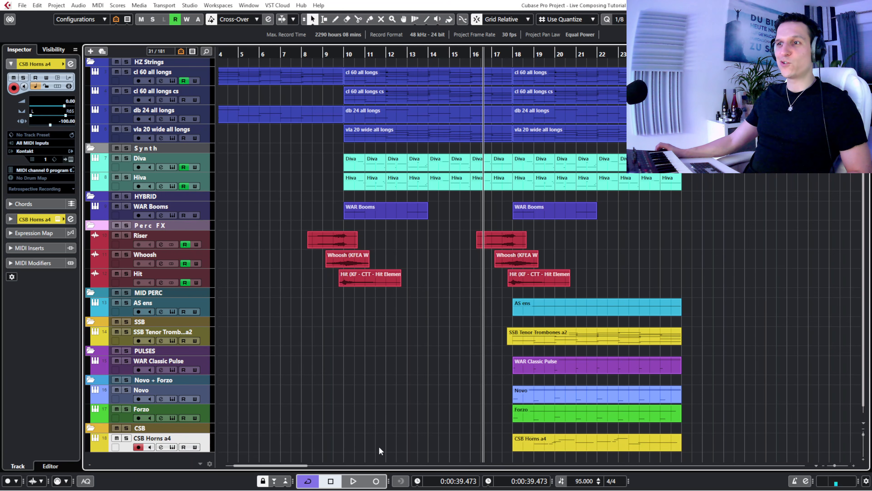
click(502, 52)
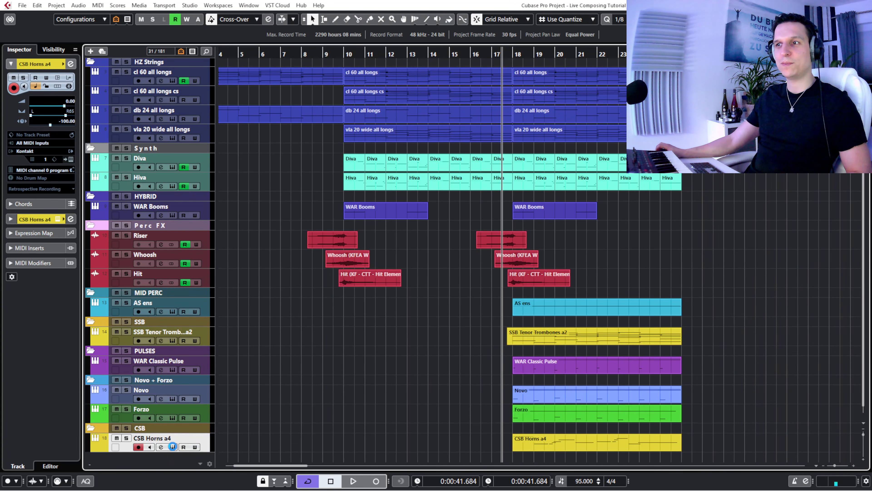
click(173, 446)
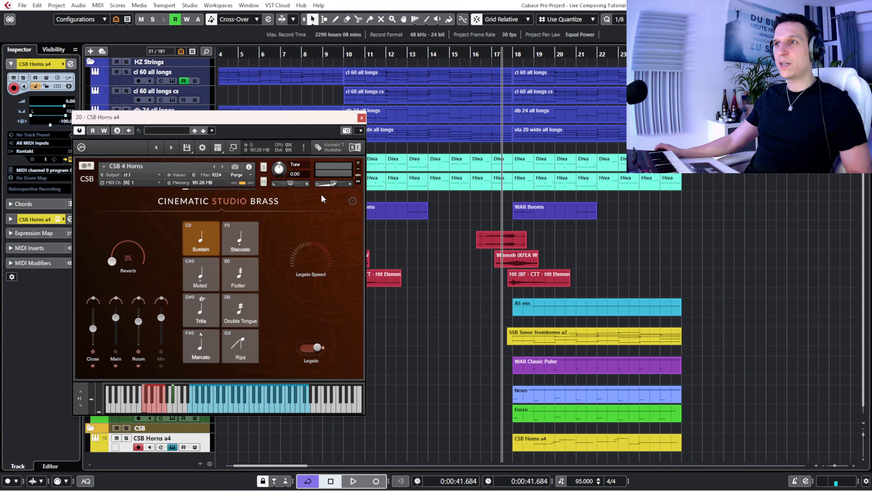
click(361, 119)
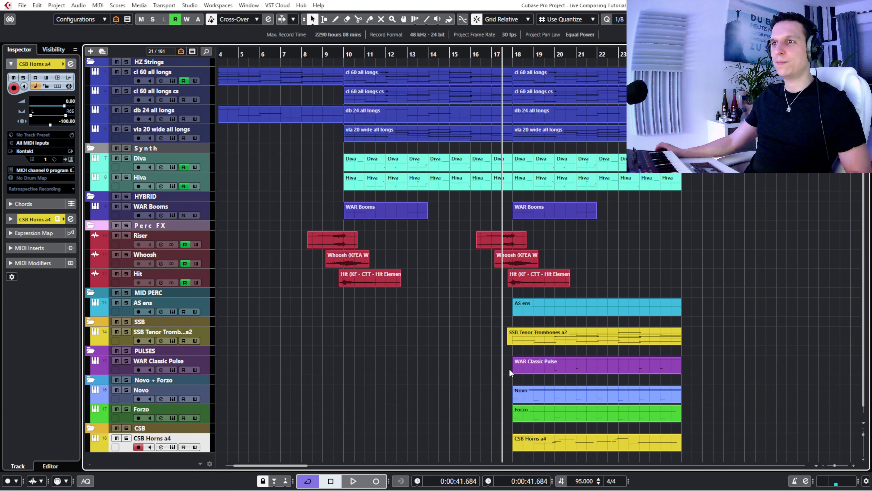
- Play CSB Horns a4 soloed from bar 17, switch its solo off to hear the full mix, and stop in bar 20
click(126, 439)
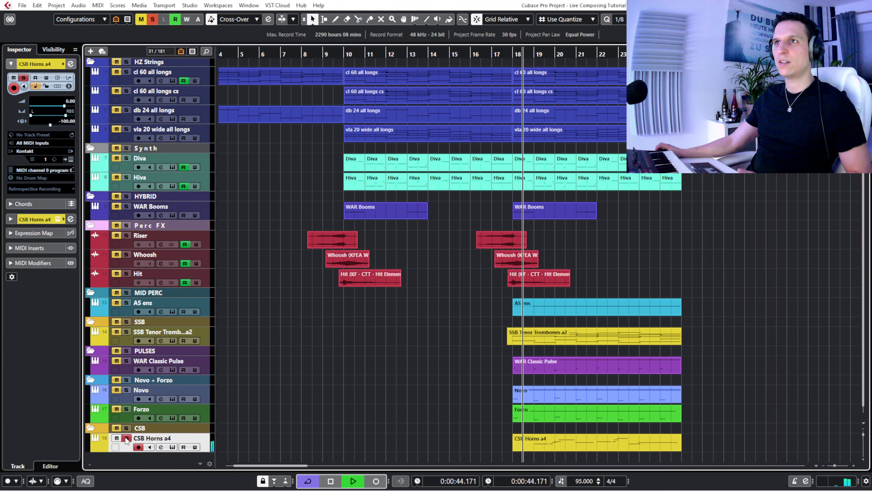
click(126, 439)
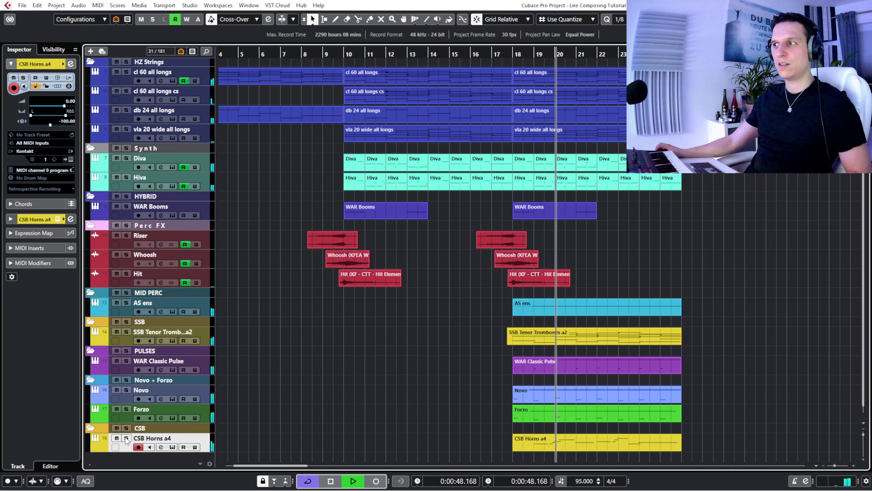
key(space)
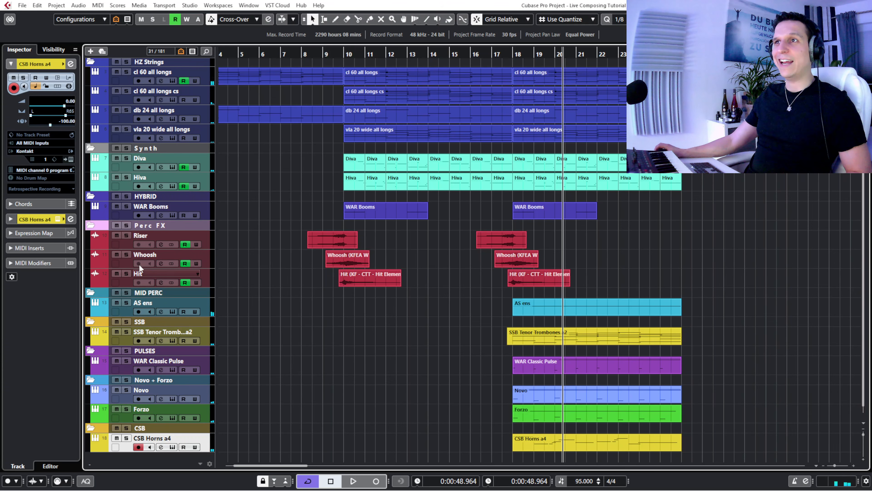
- Solo every instrument folder in the arrangement, from Piano & Harp and HZ Strings down through Novo + Forzo and CSB
scroll(118, 165, up, 3)
click(128, 94)
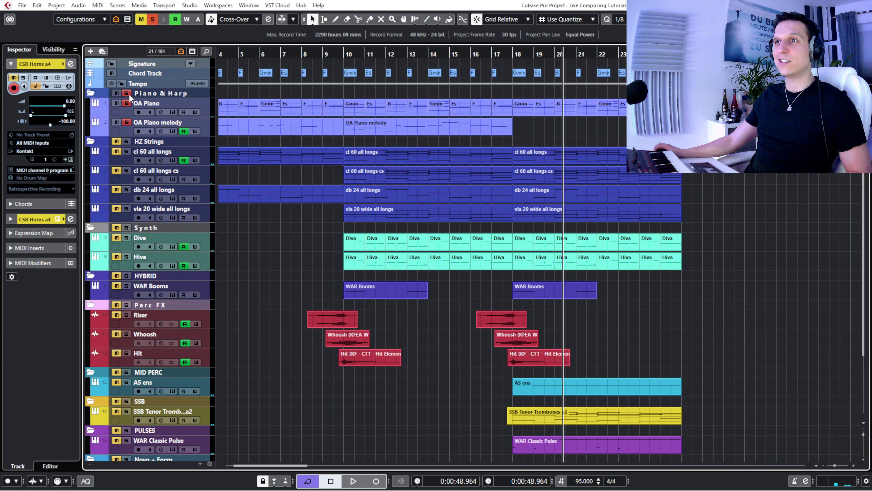
click(127, 141)
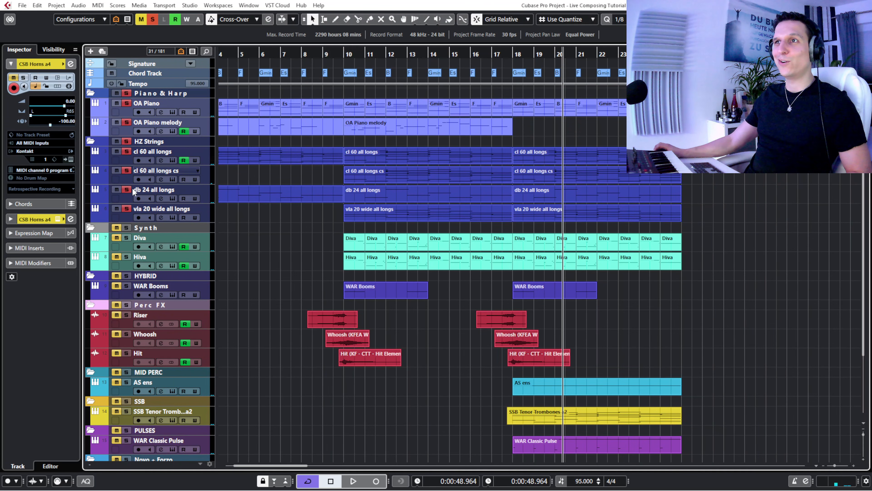
click(126, 228)
click(126, 275)
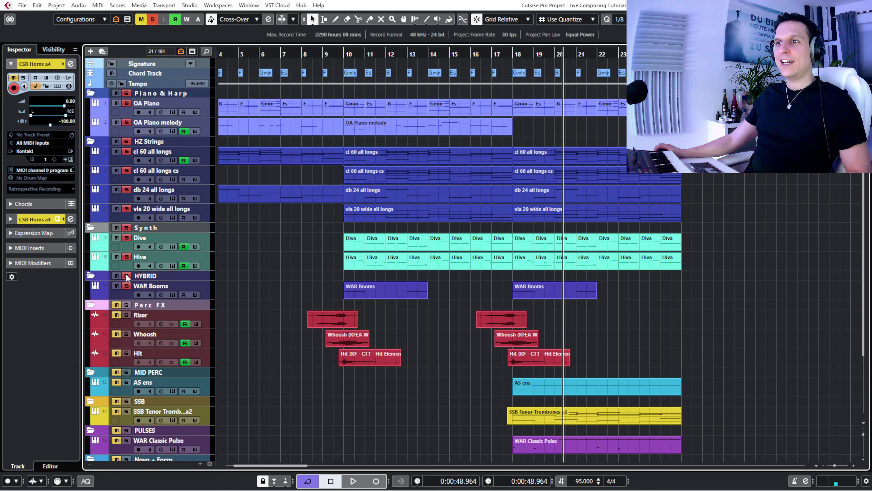
click(127, 305)
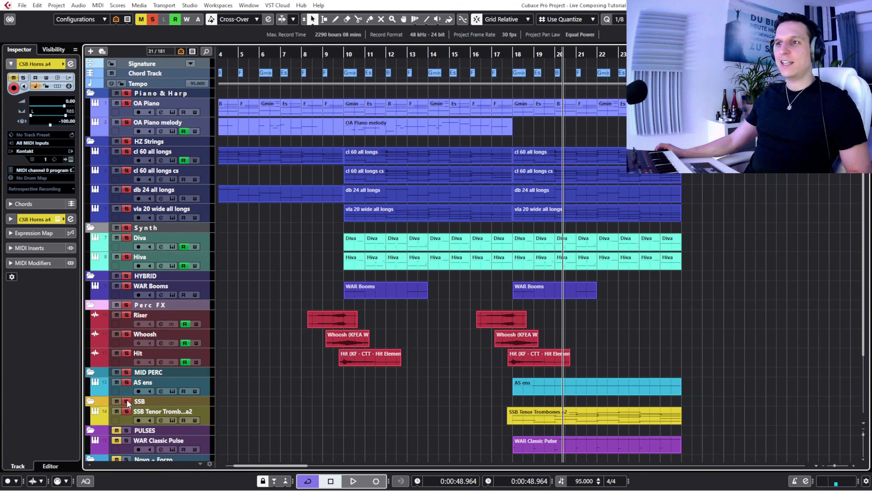
scroll(267, 337, down, 3)
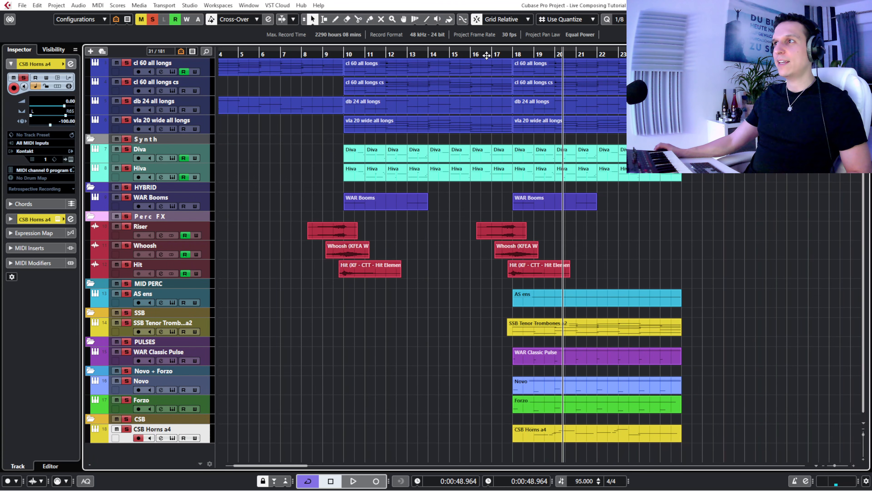
- Play the soloed folders together from just before bar 16
click(473, 55)
key(space)
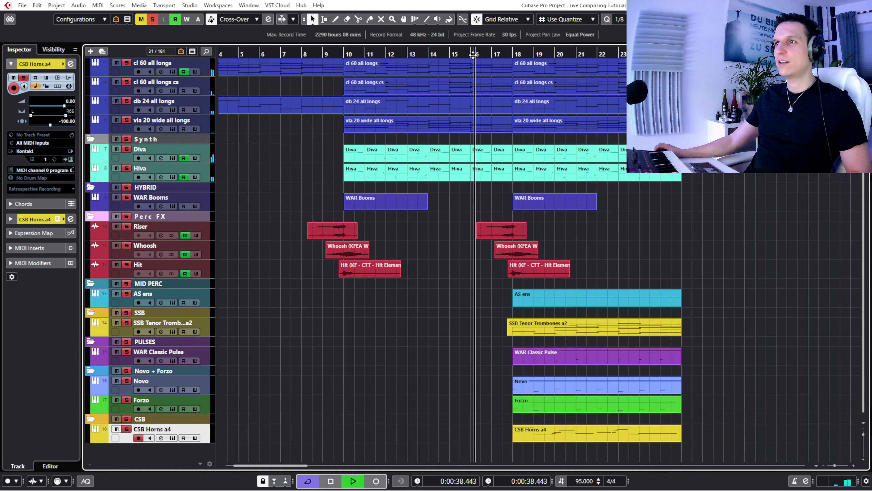
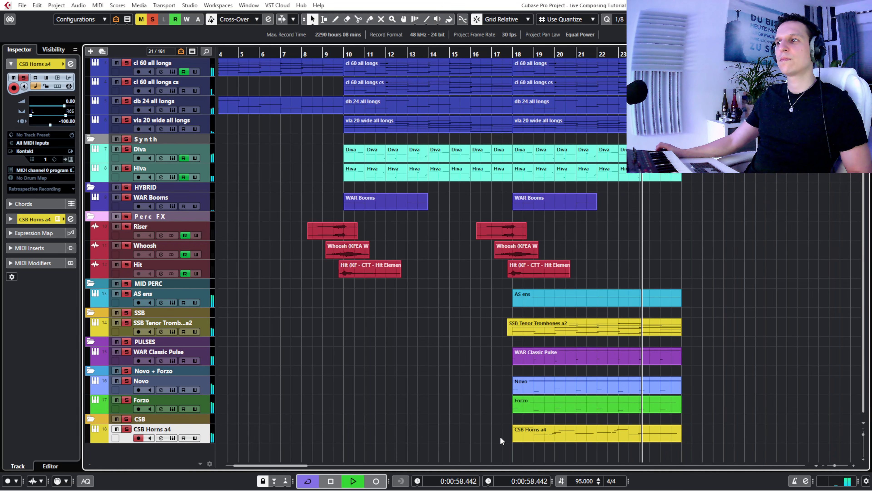
- Stop playback, then open the CSB Horns a4 part for note editing and enlarge its note display to view the melody
key(space)
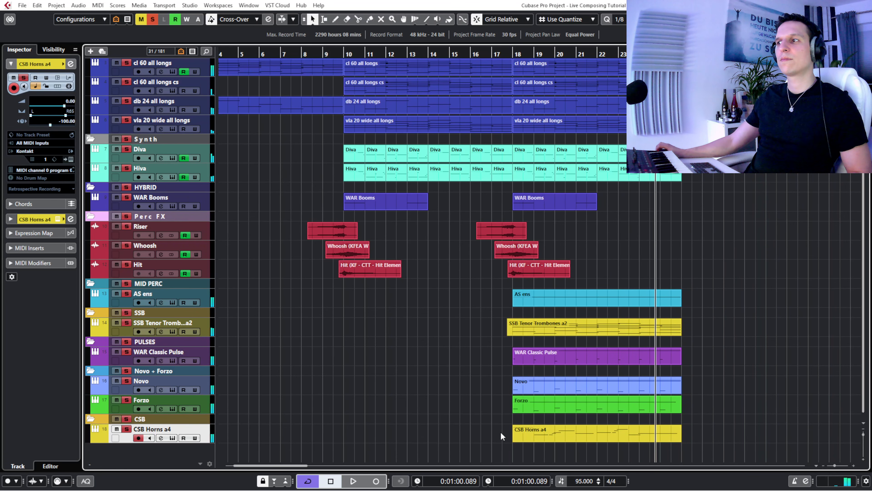
drag(500, 431, 607, 439)
double_click(605, 432)
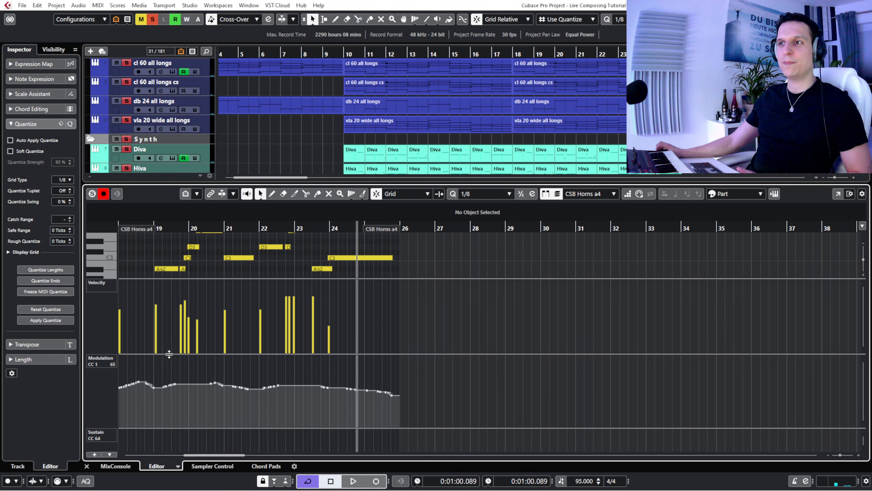
drag(169, 354, 172, 387)
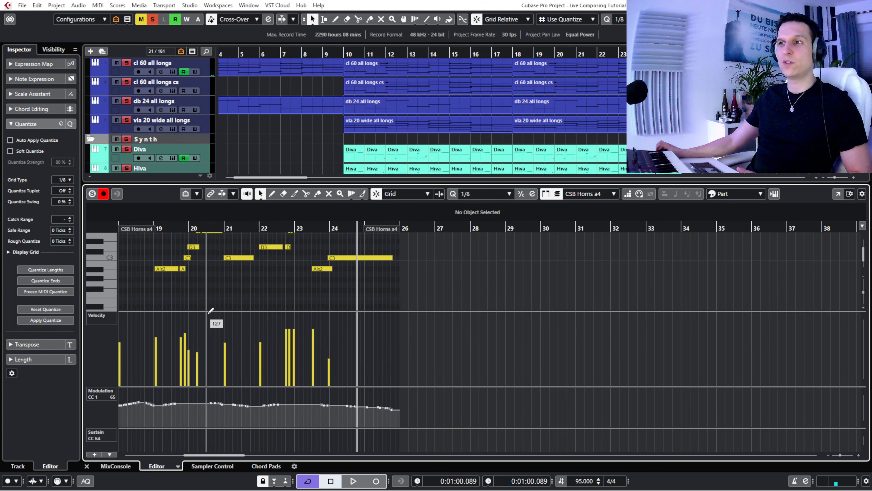
drag(211, 310, 210, 354)
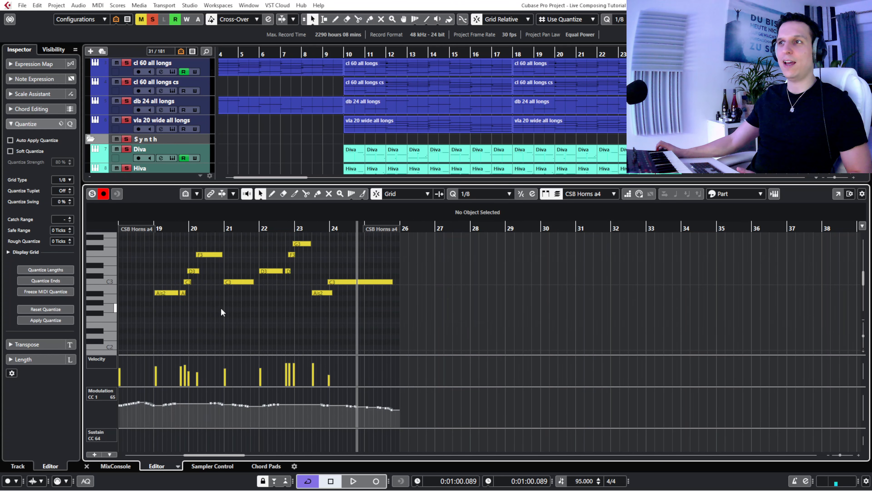
scroll(221, 309, up, 2)
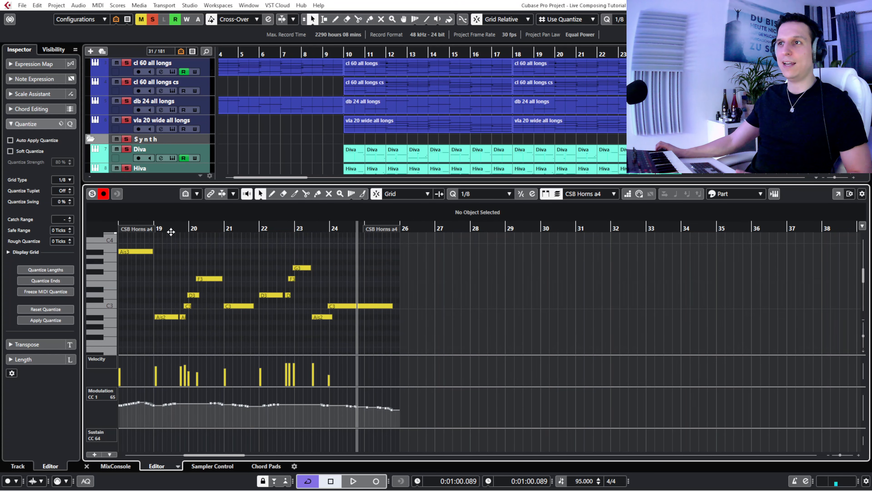
- Play the horn melody with the full mix from bar 18, stop in bar 21, and close the note editor
click(139, 229)
drag(136, 229, 171, 245)
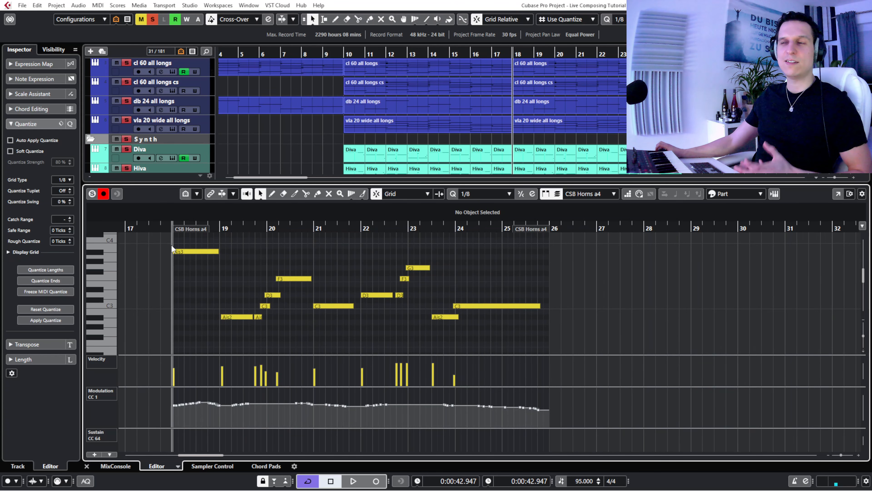
key(space)
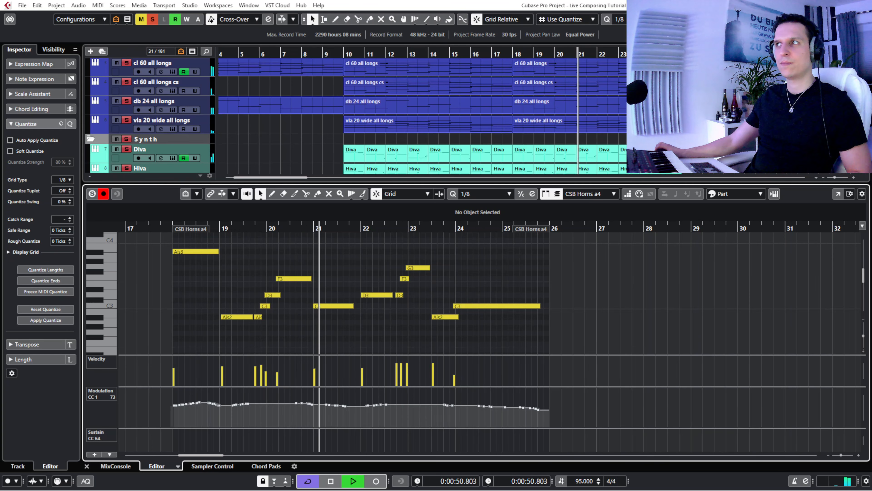
key(Return)
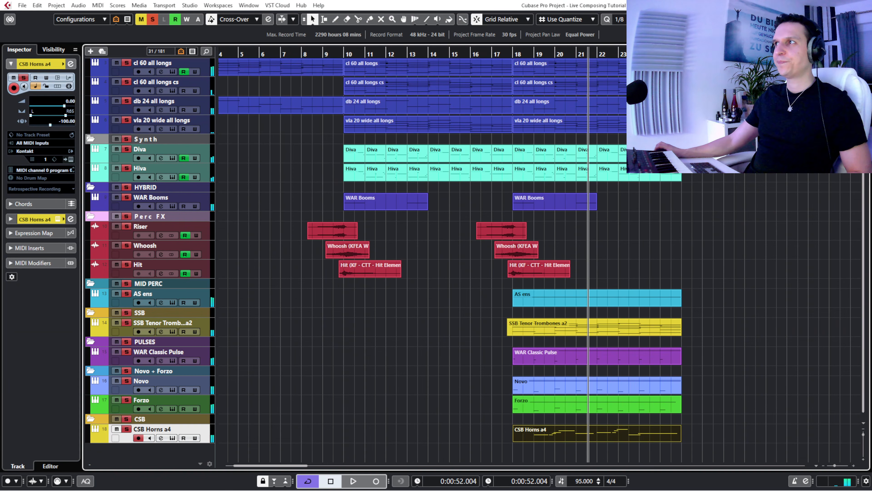
click(758, 223)
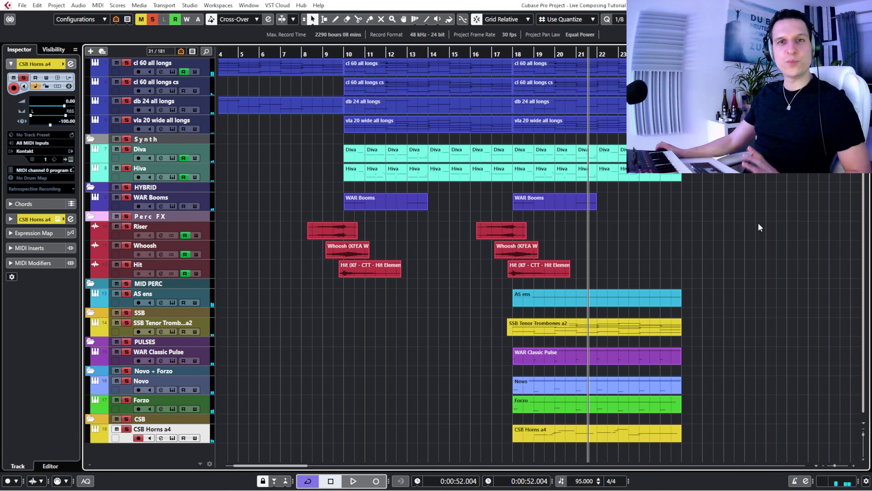
- Show the vln 1 leg track of the CSS folder in the arrangement and enlarge its height
click(58, 49)
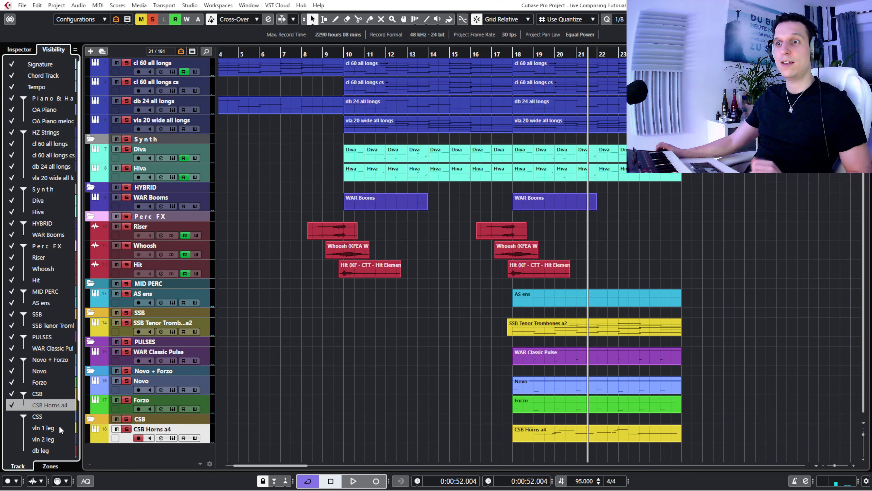
click(18, 427)
click(16, 425)
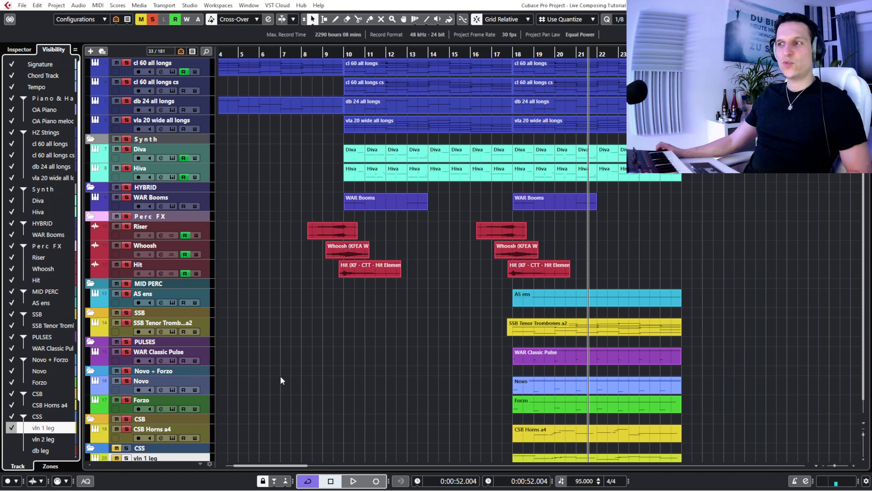
scroll(332, 317, down, 1)
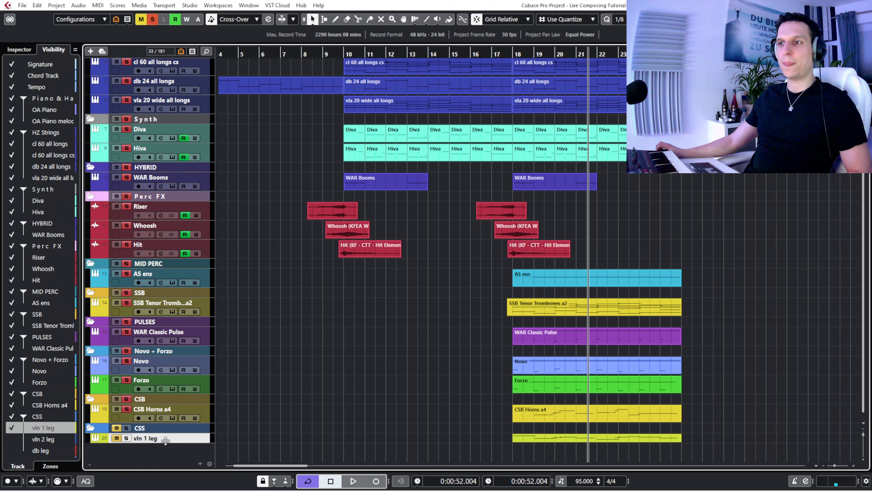
drag(165, 443, 166, 447)
scroll(291, 384, down, 1)
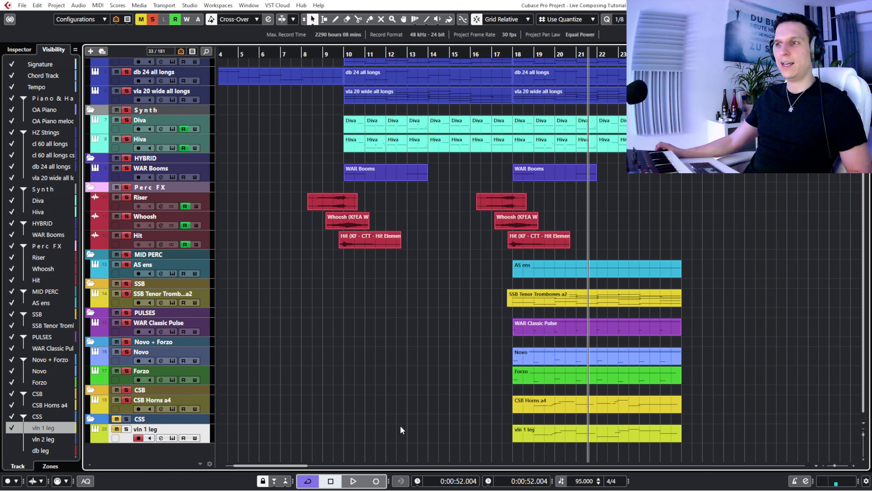
- Open the vln 1 leg part for note editing and remove its Velocity controller lane
double_click(515, 432)
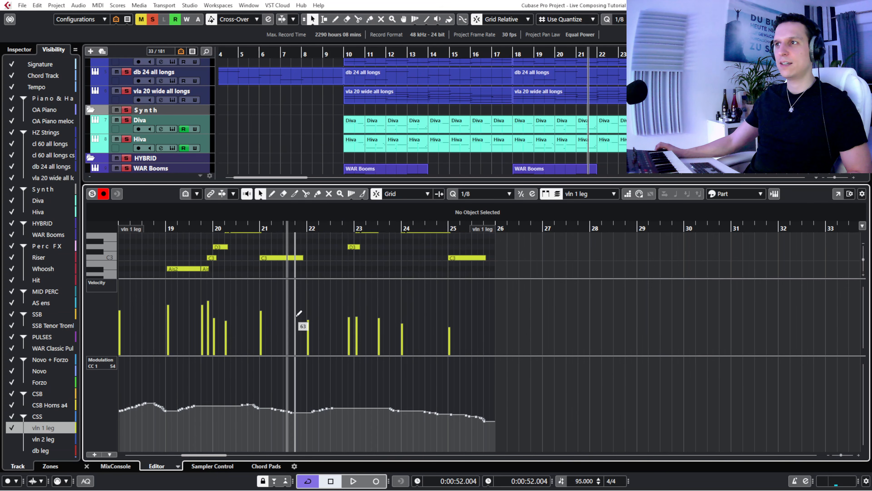
scroll(453, 150, down, 15)
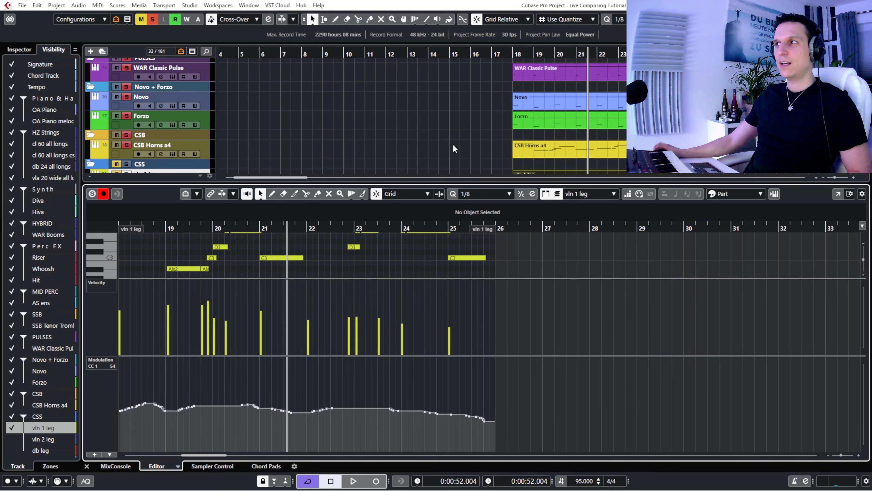
scroll(454, 148, down, 3)
click(124, 121)
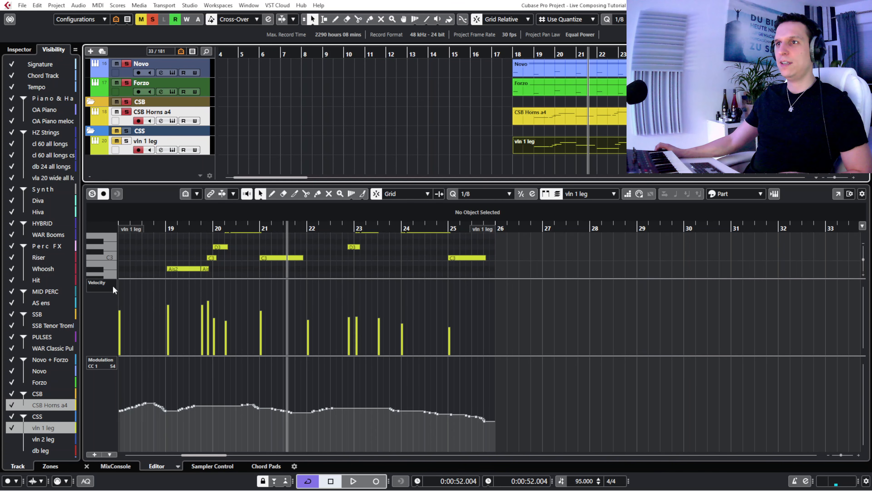
right_click(105, 285)
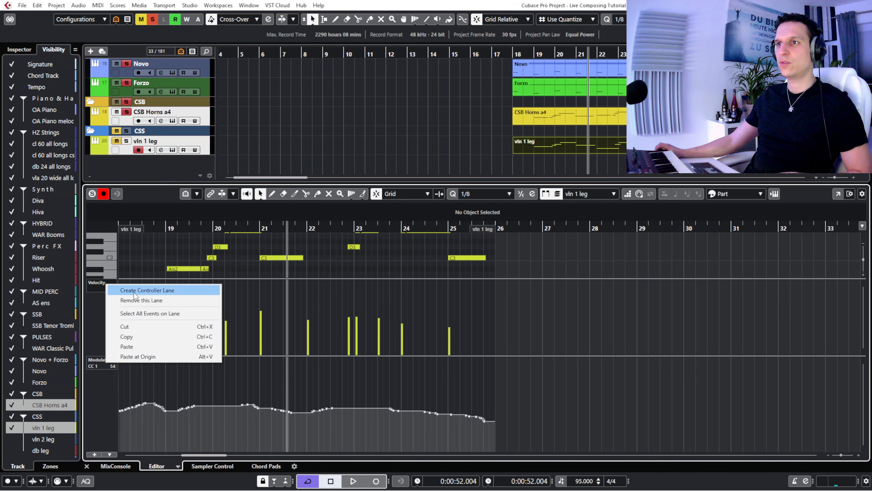
click(136, 300)
scroll(216, 330, up, 4)
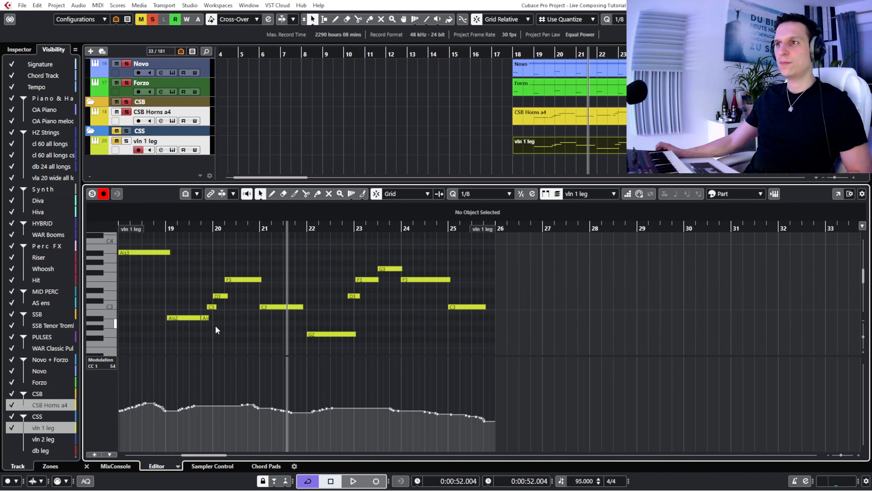
scroll(215, 329, down, 2)
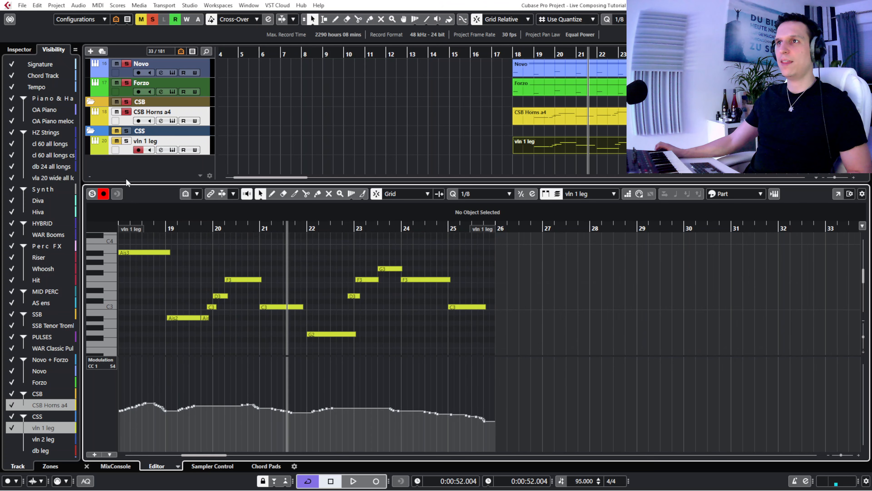
- Place the cursor just before bar 18, clear all existing solos, and solo only the vln 1 leg track
click(126, 142)
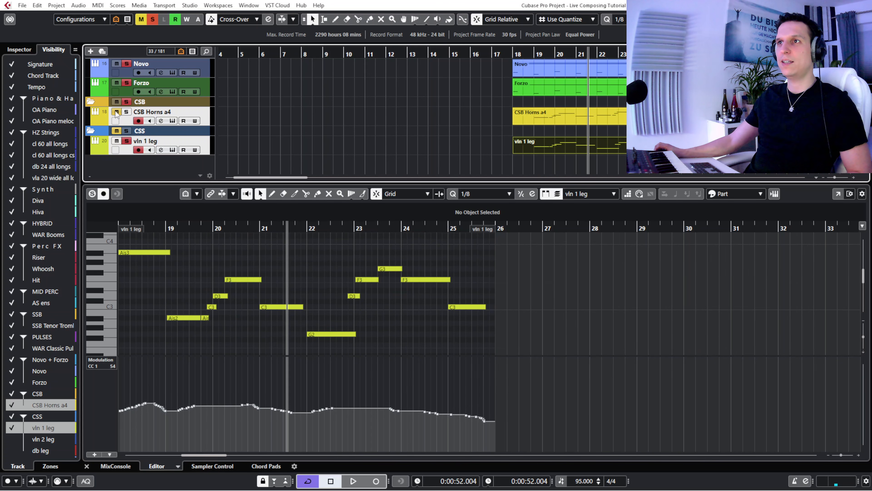
click(510, 52)
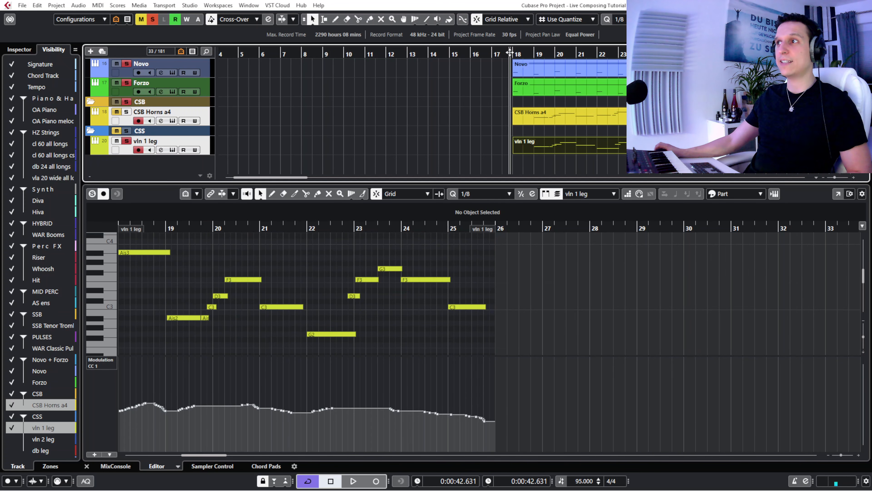
key(space)
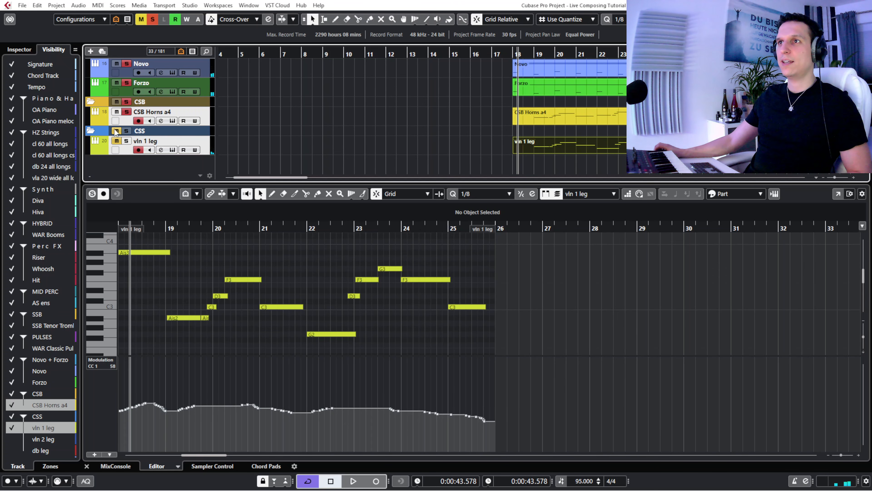
click(152, 20)
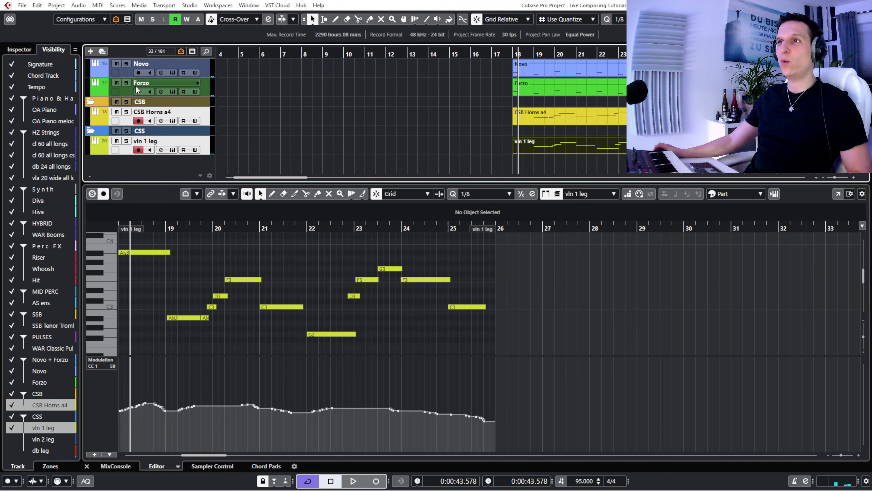
click(126, 141)
- Play the soloed violin line, stop in bar 22, and view the track's Cinematic Studio Strings instrument
click(19, 49)
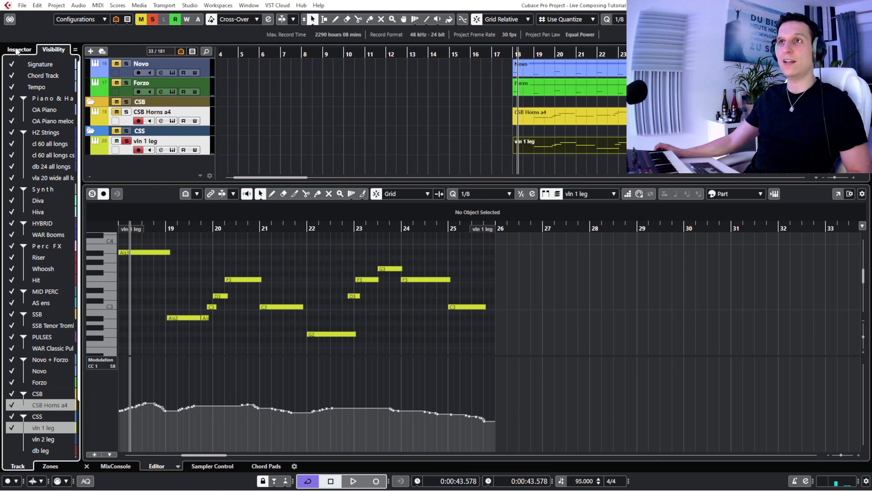
key(space)
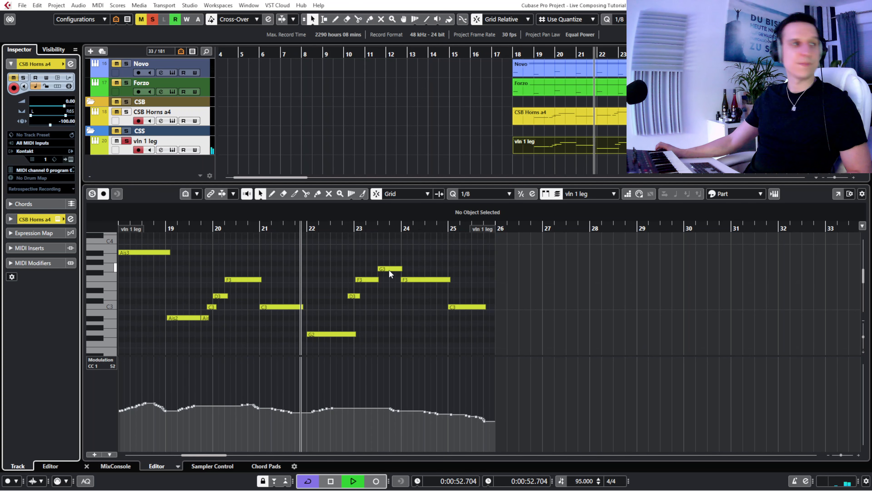
key(space)
click(775, 194)
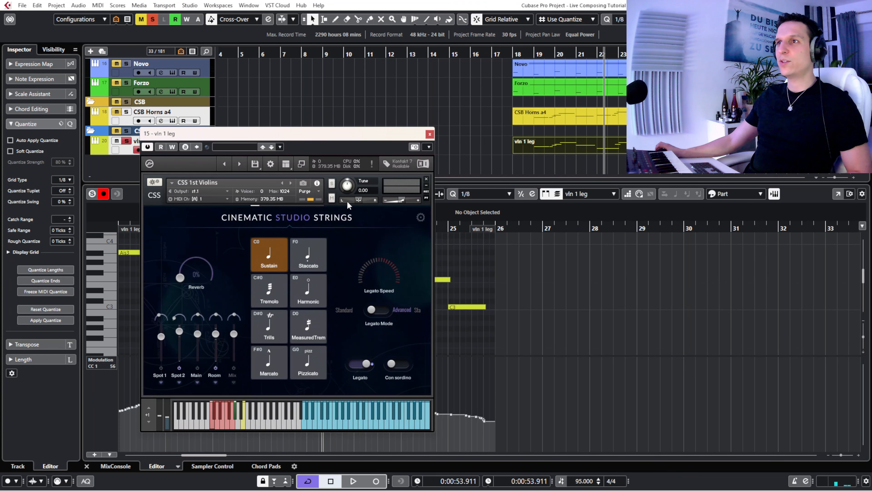
click(430, 135)
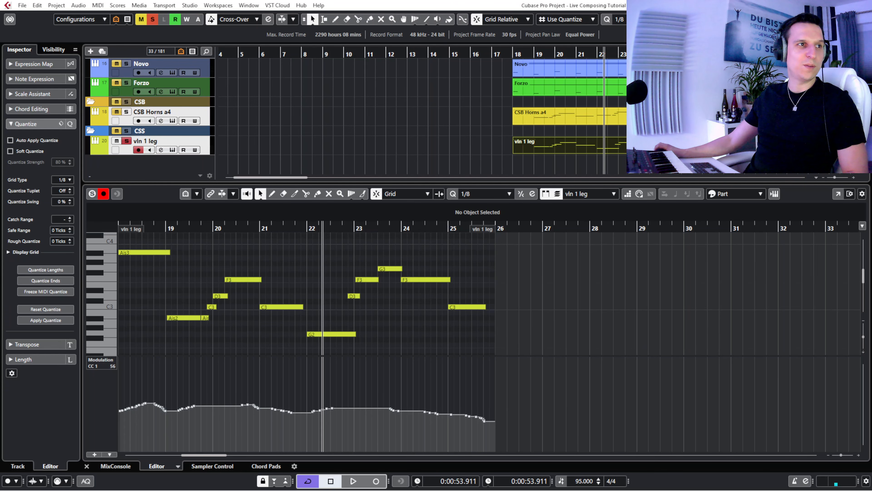
- Continue playing the violin line while viewing the Cinematic Rooms Professional reverb on x_STR Long Hall, and stop in bar 25
key(space)
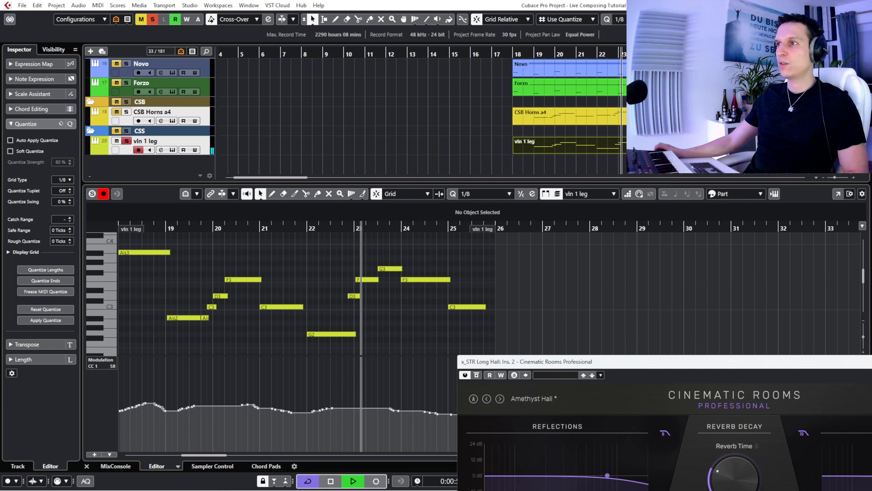
drag(549, 364, 158, 82)
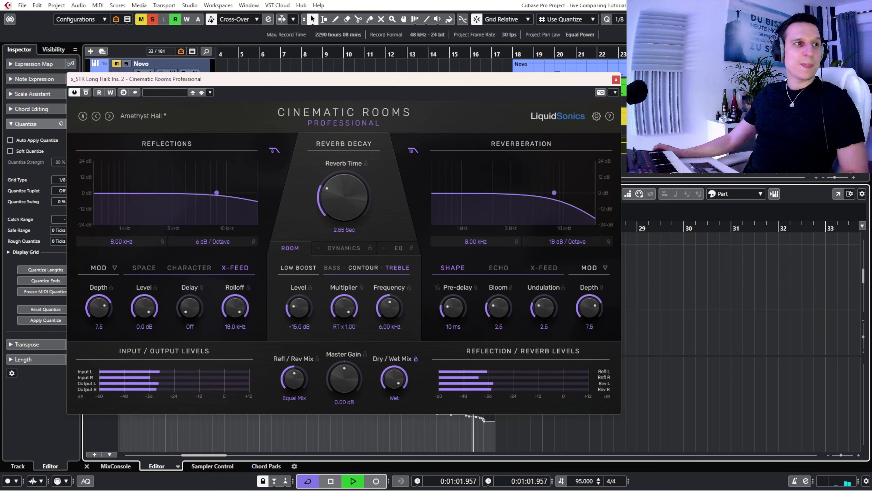
key(space)
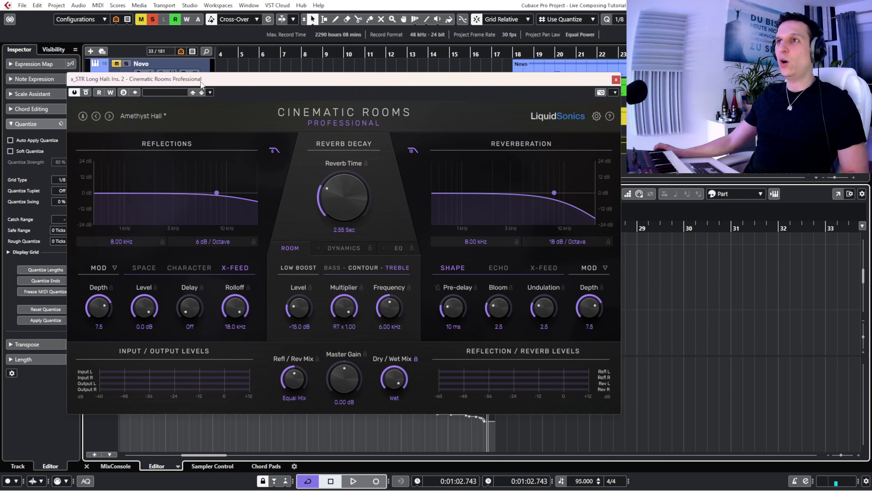
- Replay the soloed vln 1 leg line from just before bar 18 and close the reverb window
drag(202, 79, 182, 112)
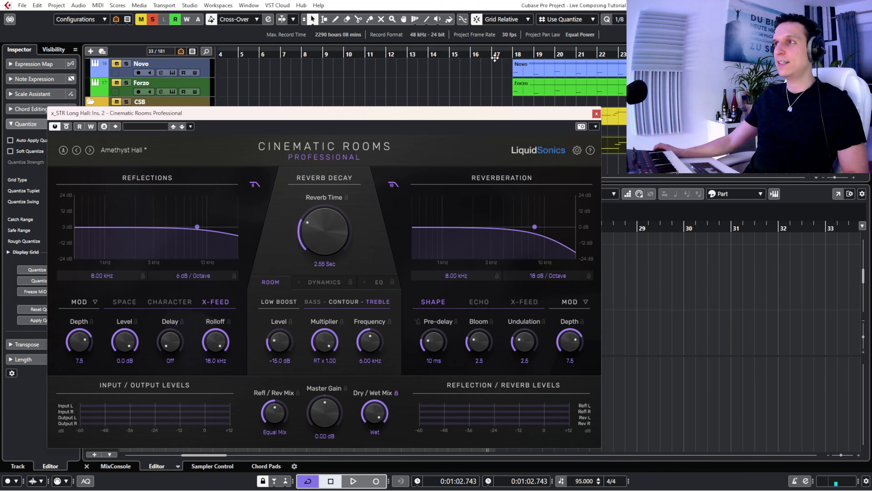
key(space)
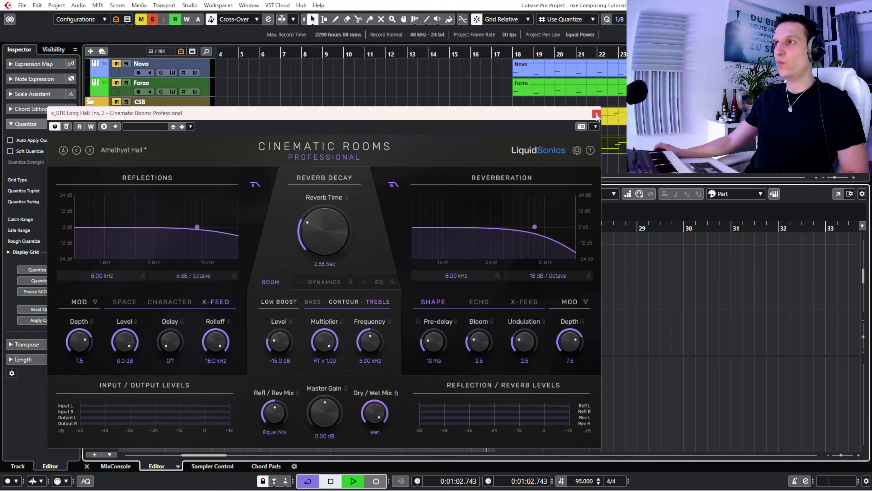
click(510, 53)
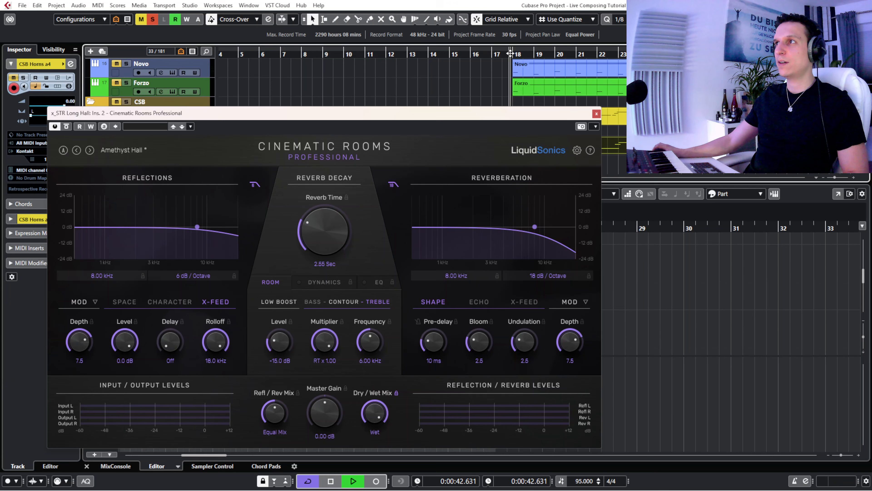
click(596, 113)
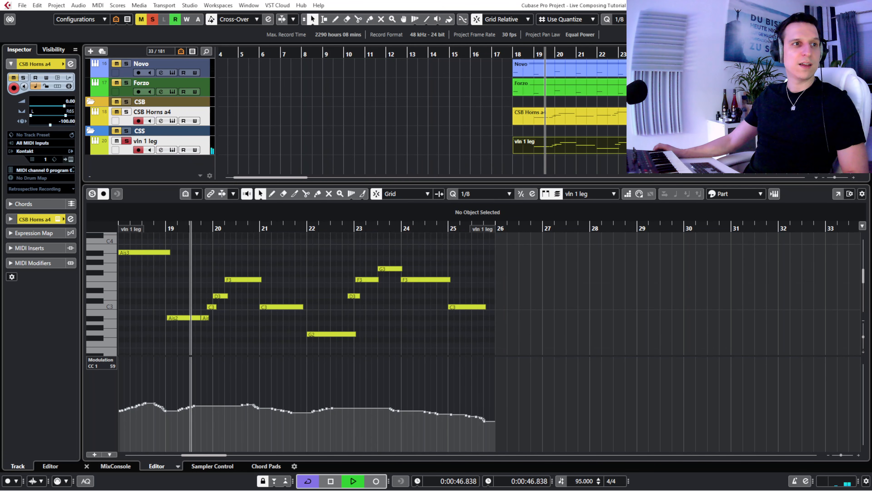
click(613, 364)
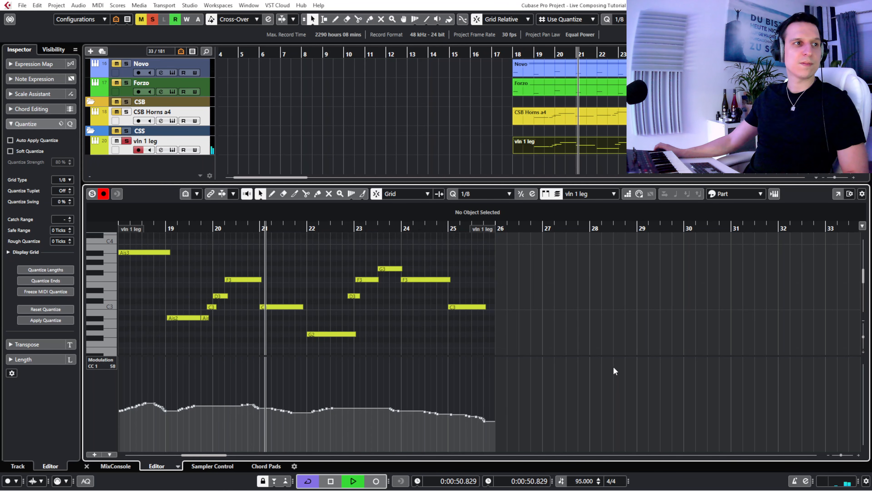
- Close the Key Editor and replay the soloed vln 1 leg line from just before bar 18, stopping in bar 23
key(space)
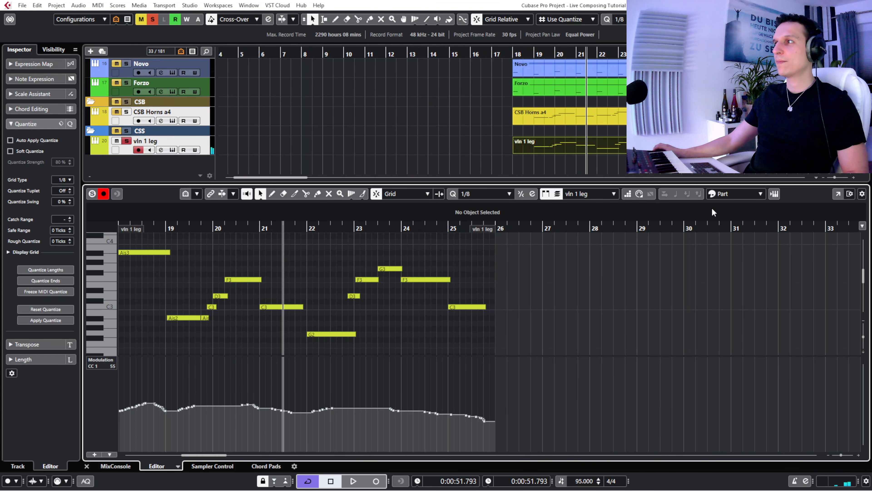
click(388, 152)
key(ctrl+alt+b)
click(501, 51)
key(space)
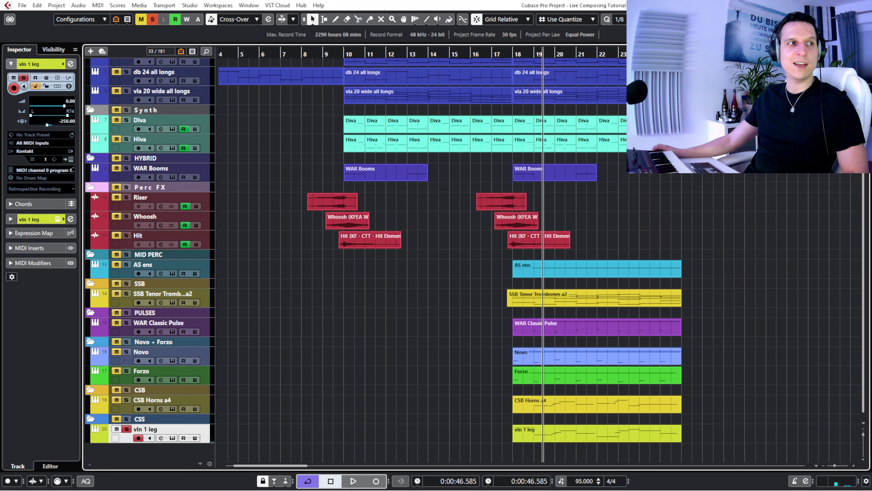
key(space)
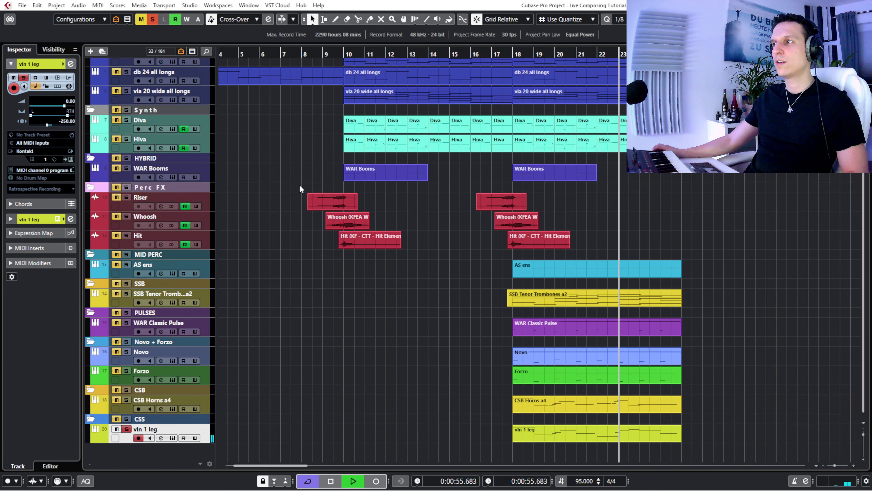
key(space)
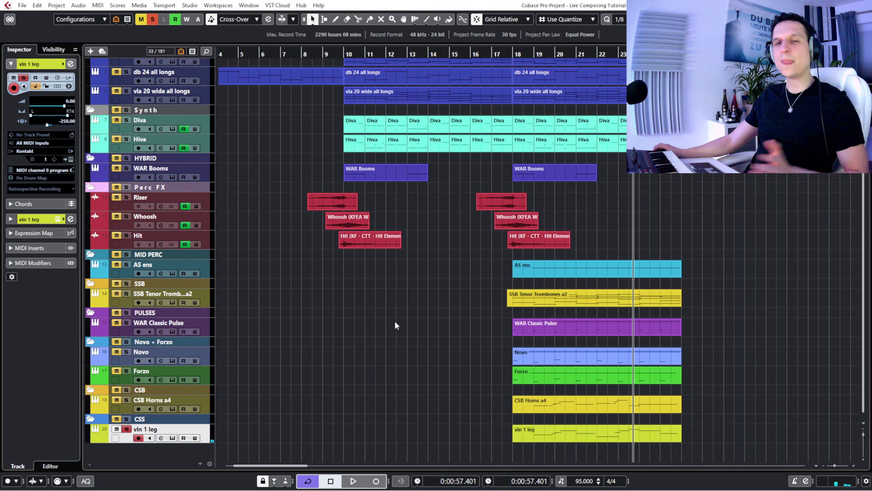
- Make the vln 2 leg track visible in the CSS folder and enlarge it to full track height
click(54, 50)
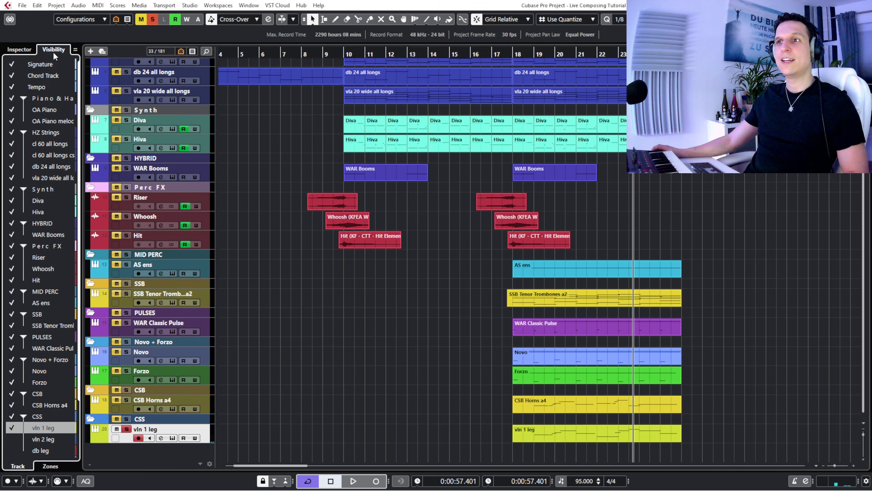
click(14, 440)
scroll(357, 351, down, 1)
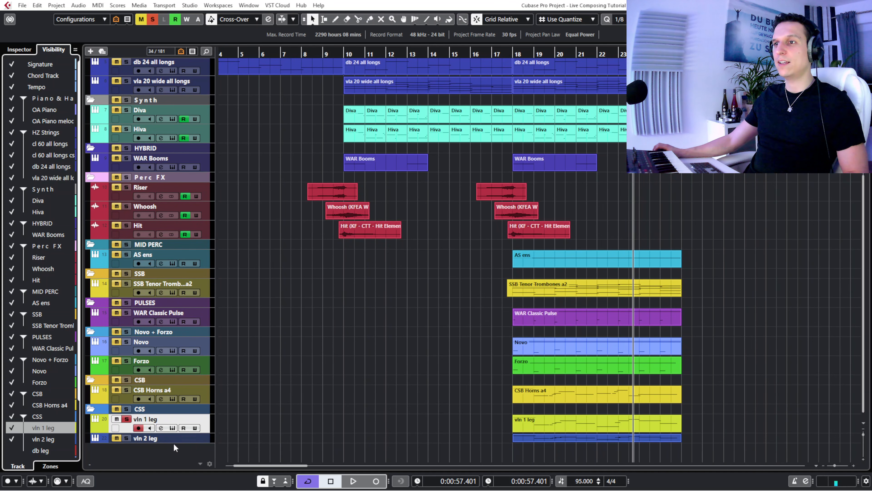
drag(174, 444, 175, 449)
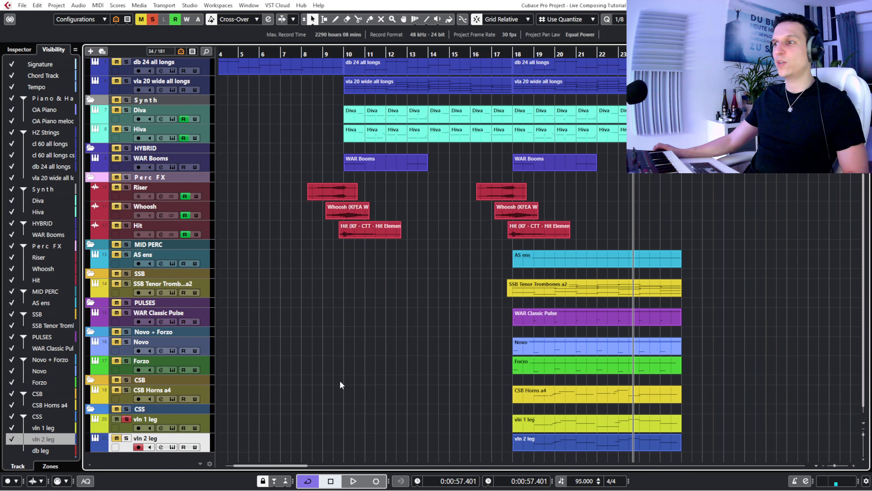
- Compare the vln 1 leg and vln 2 leg parts together in the Key Editor, activate the vln 2 leg notes, and close the editor
scroll(340, 381, down, 1)
drag(495, 410, 546, 435)
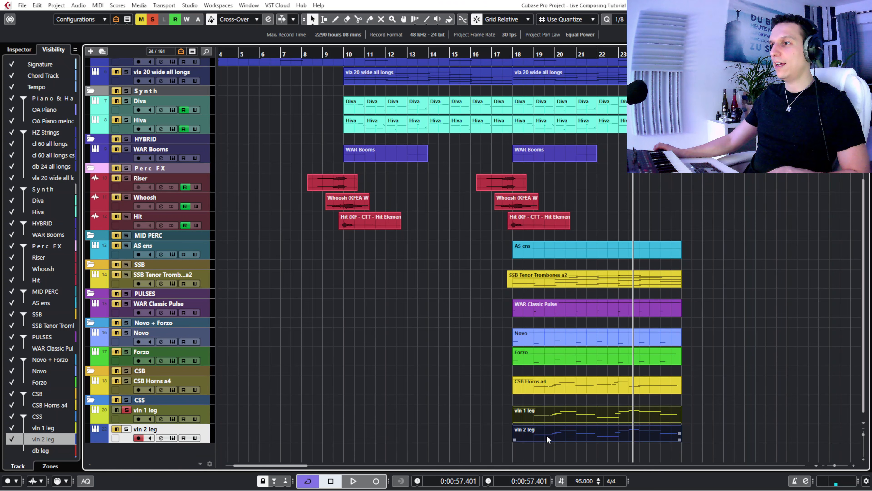
key(Return)
scroll(258, 335, up, 2)
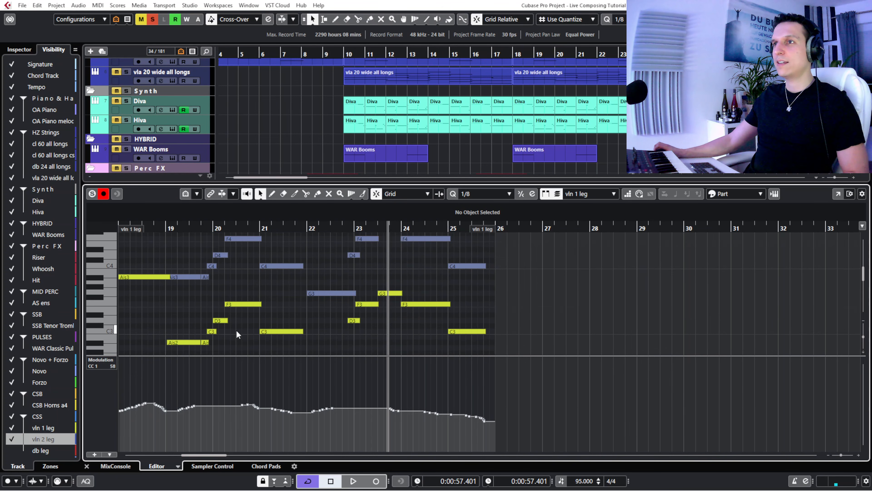
click(144, 235)
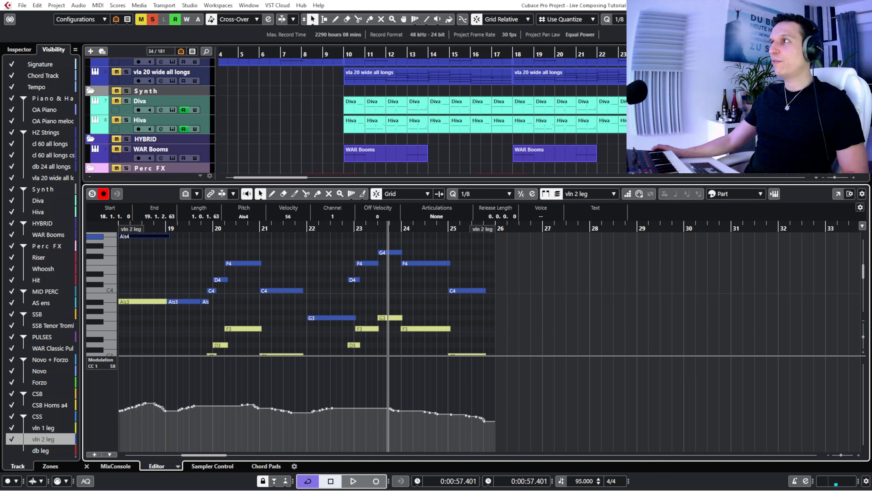
key(ctrl+alt+e)
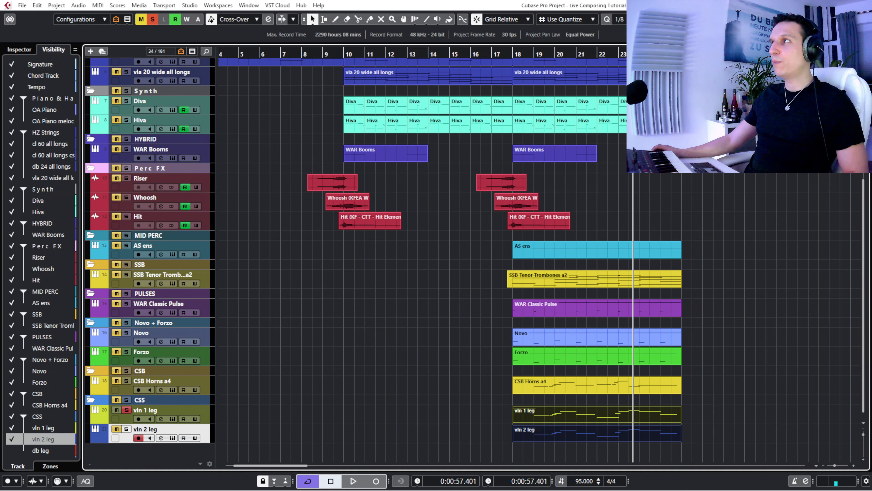
- Play the soloed vln 2 leg line from just before bar 18 to bar 22 while viewing its Cinematic Studio Strings instrument
click(506, 56)
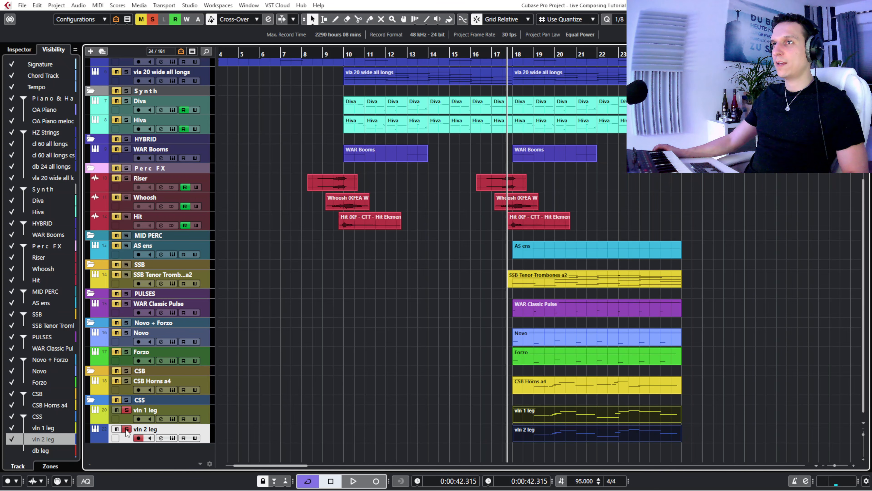
key(space)
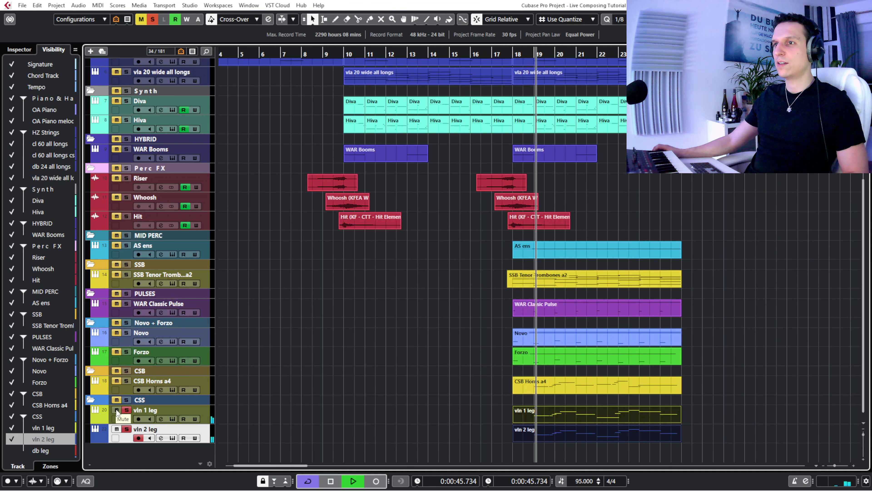
click(172, 438)
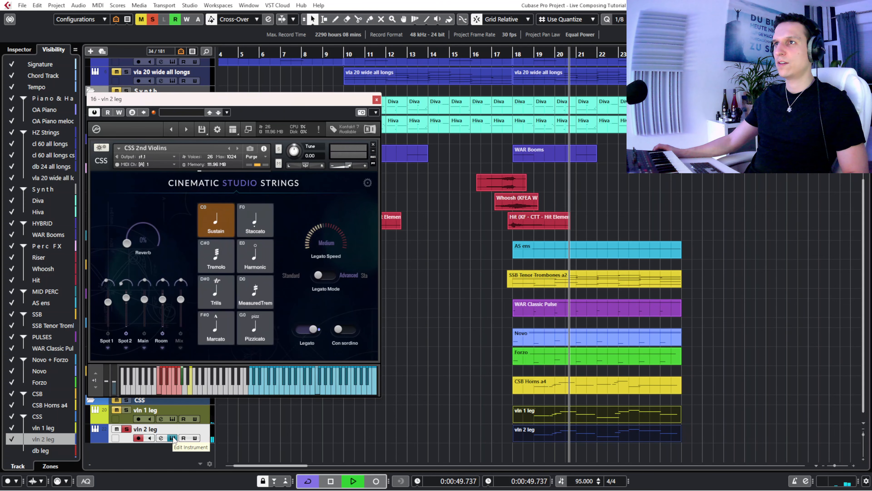
click(173, 439)
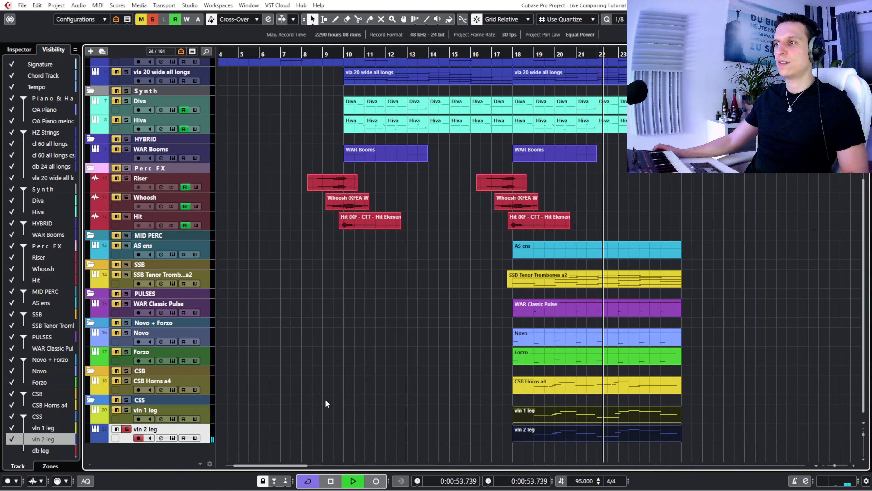
key(space)
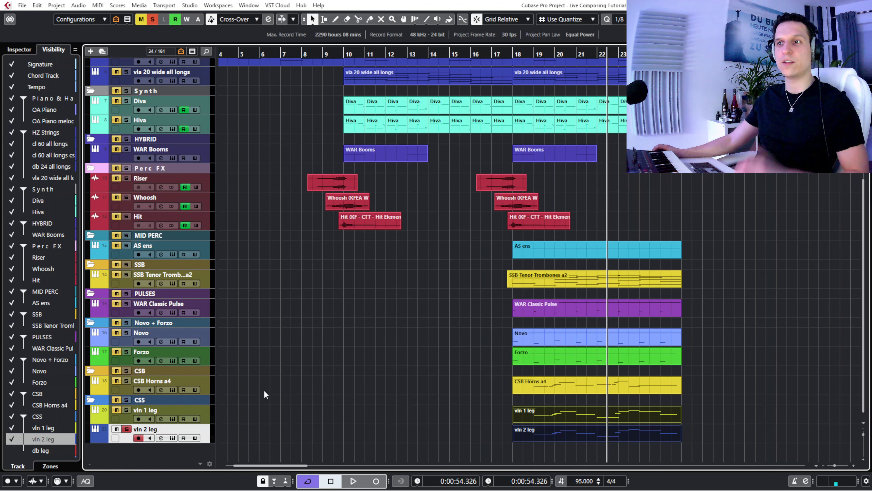
- Show the db leg track in the CSS folder at full height and place the cursor just before bar 18
click(12, 450)
scroll(329, 365, down, 1)
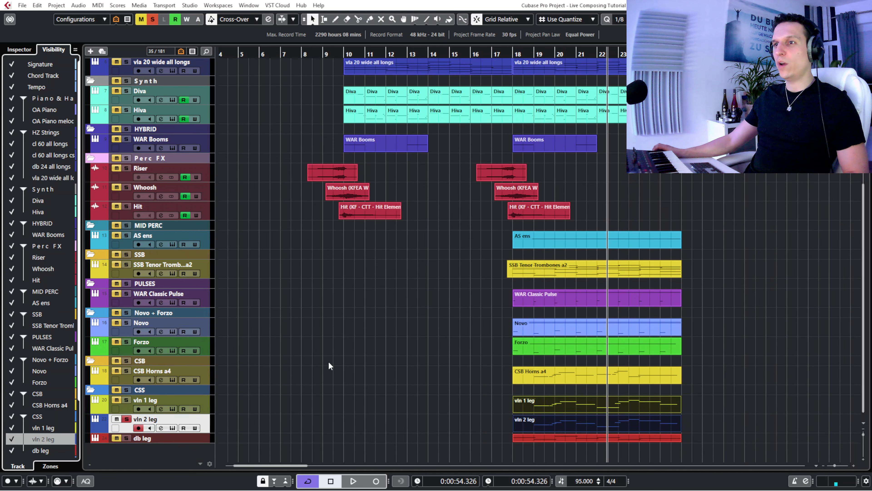
click(19, 50)
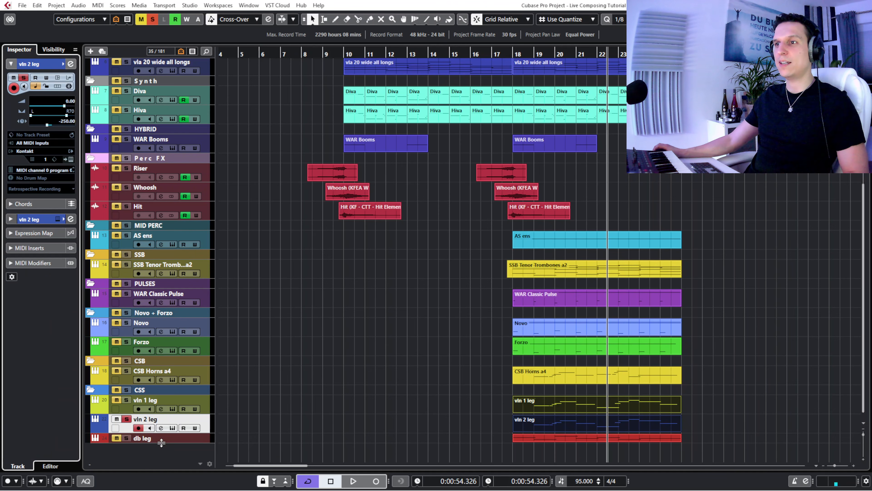
drag(161, 443, 163, 451)
scroll(336, 343, down, 1)
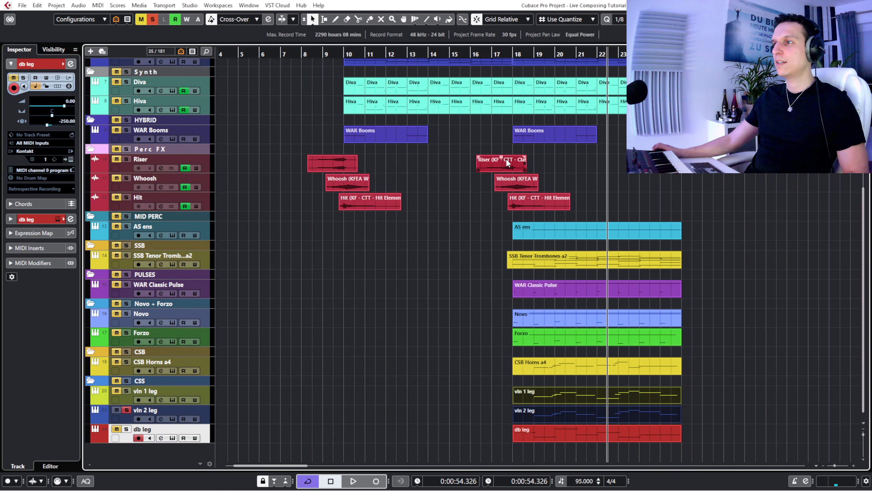
click(504, 54)
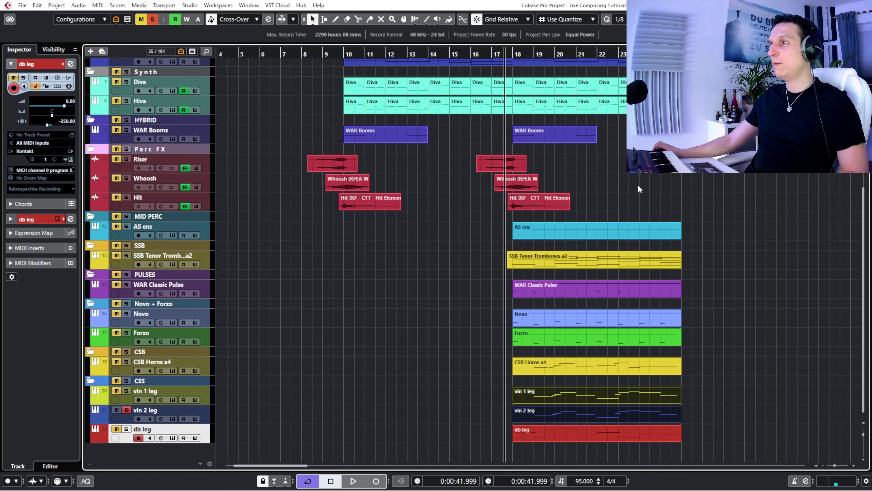
- Compare the db 24 all longs and db leg parts together in the Key Editor, activate the db leg notes, and close the editor
scroll(638, 189, up, 4)
scroll(639, 189, down, 4)
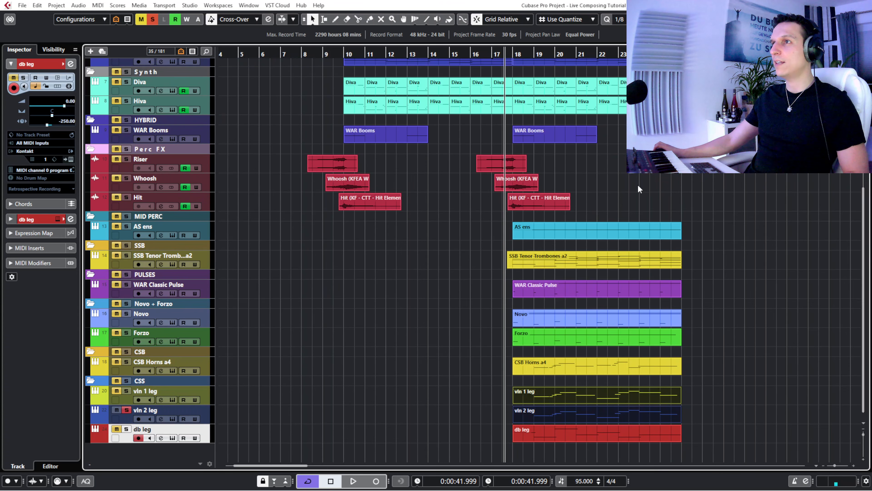
scroll(623, 165, up, 4)
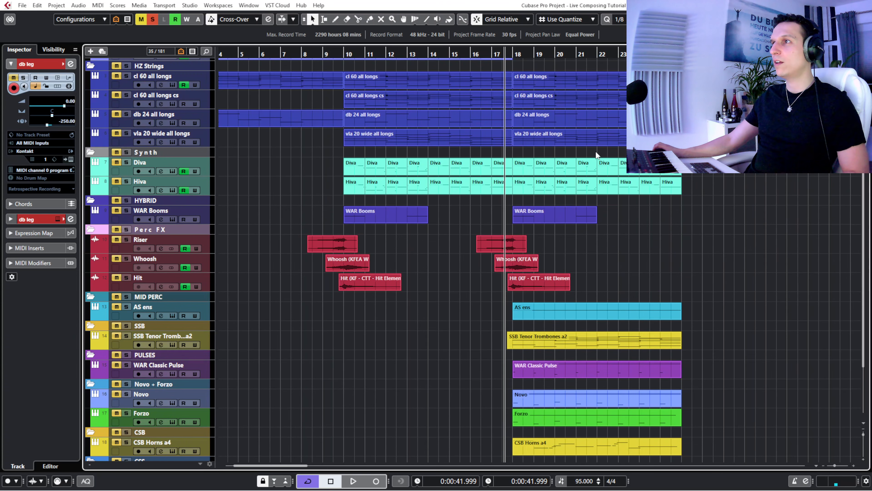
click(529, 115)
scroll(690, 261, down, 4)
double_click(541, 432)
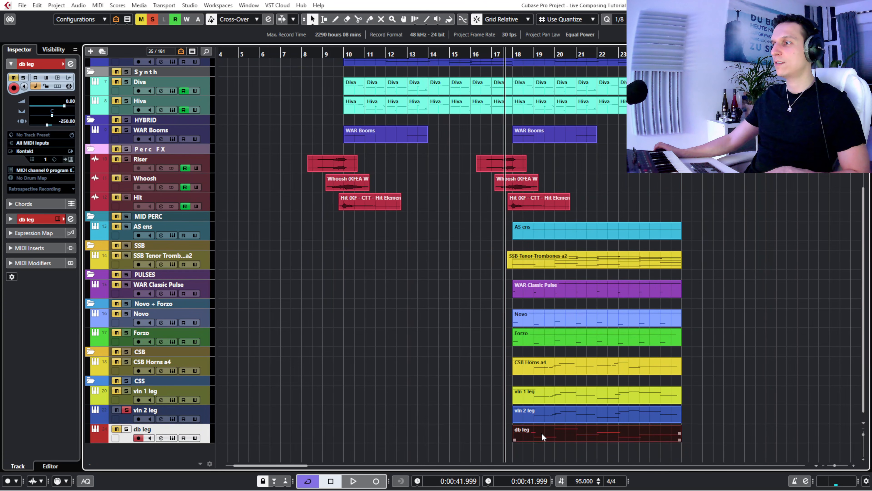
scroll(205, 285, up, 2)
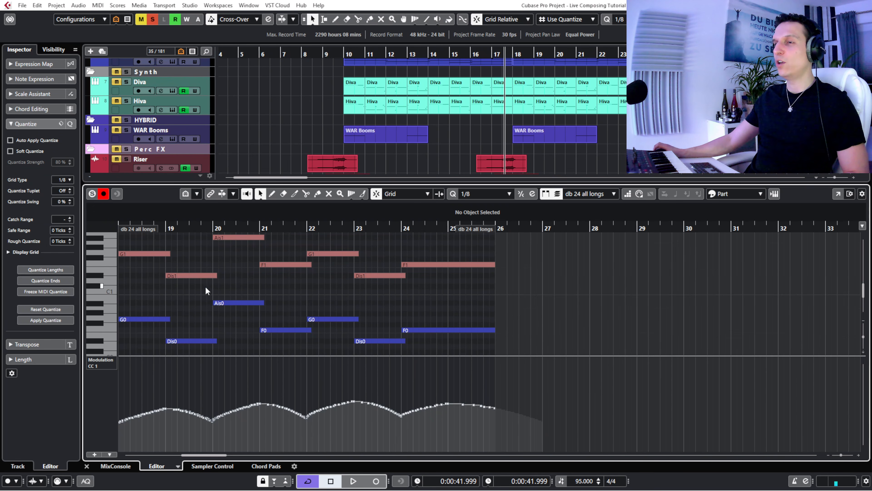
click(147, 253)
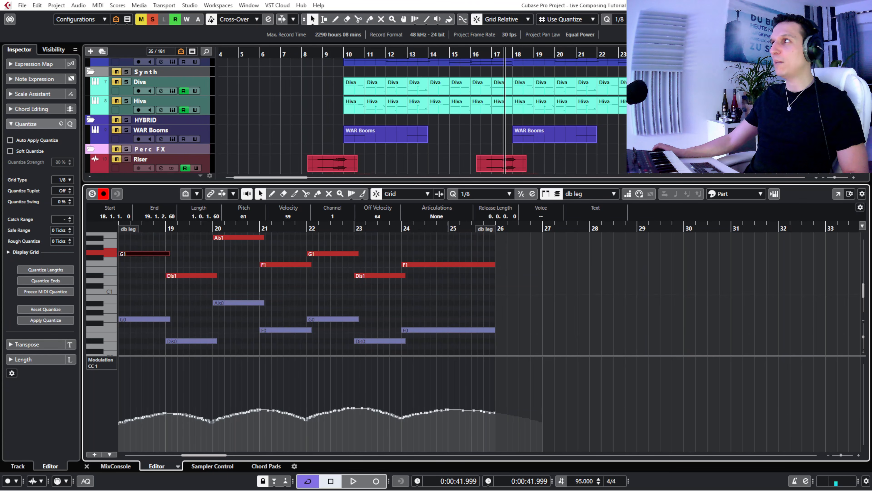
key(Return)
click(721, 295)
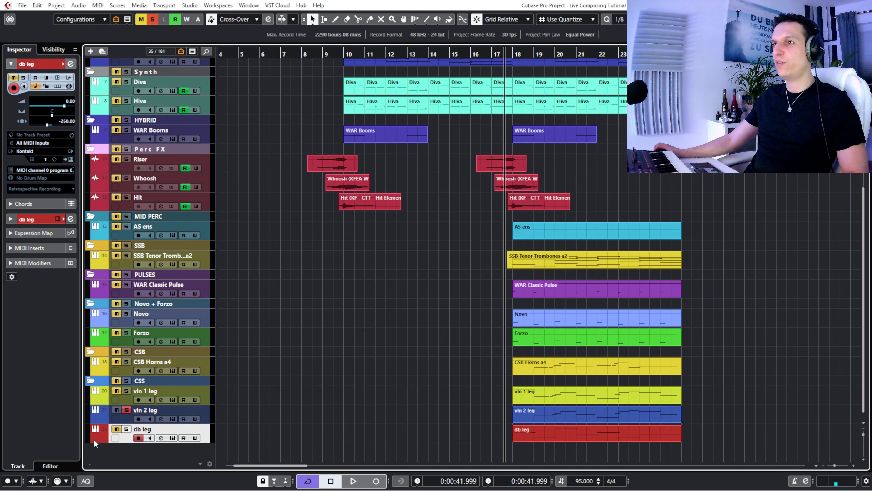
- Solo only db leg and play it to bar 21 while viewing its Cinematic Studio Strings basses instrument
click(129, 429)
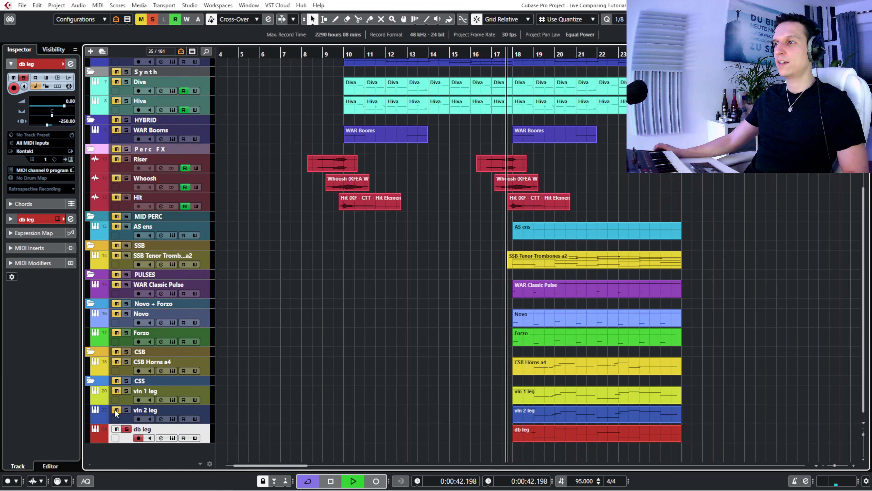
click(174, 438)
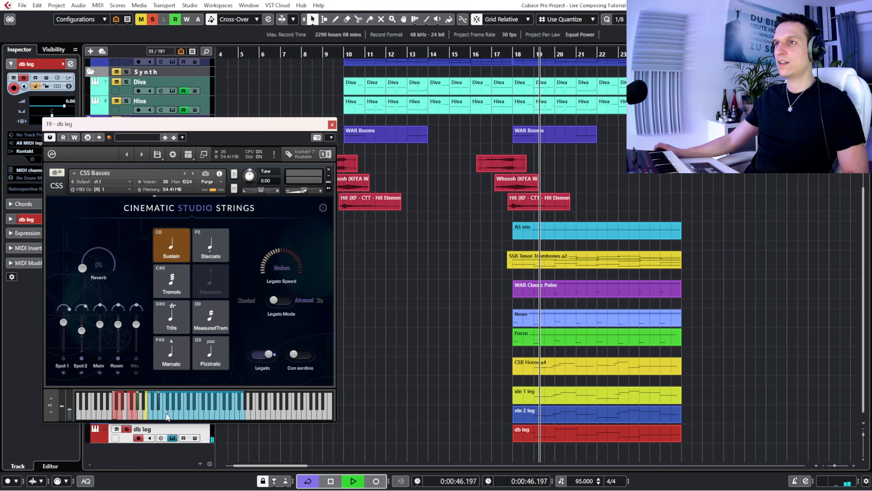
click(331, 124)
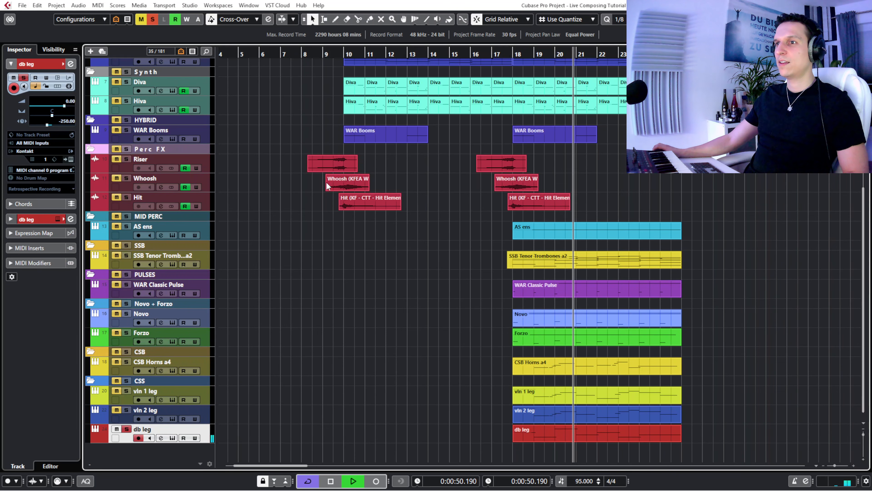
key(space)
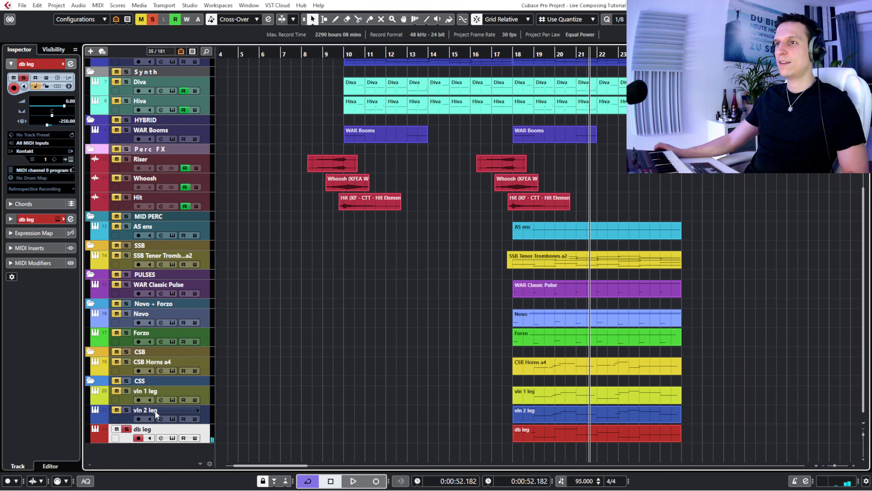
- Solo the whole CSS folder in place of db leg and play it from just before bar 18 with its three tracks selected
click(126, 429)
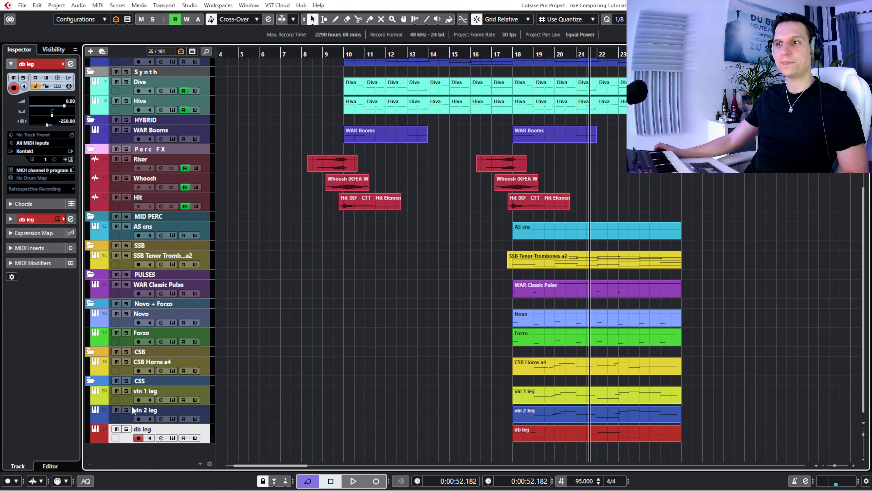
click(126, 382)
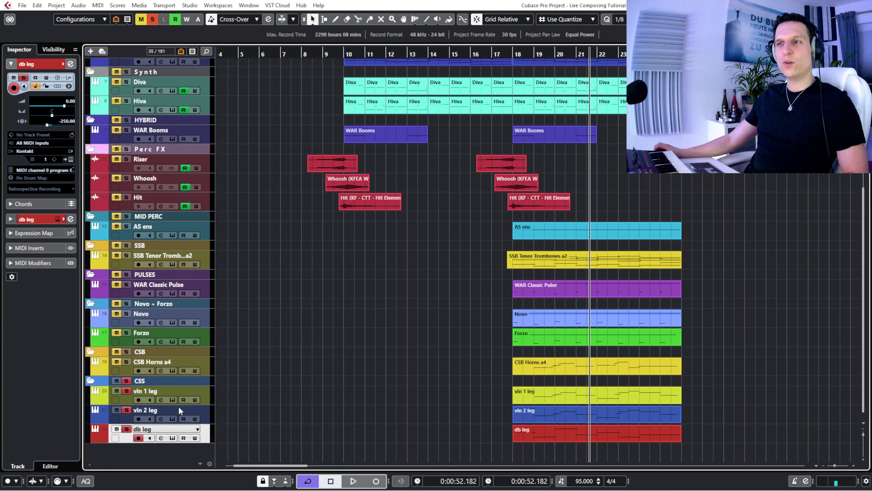
click(507, 54)
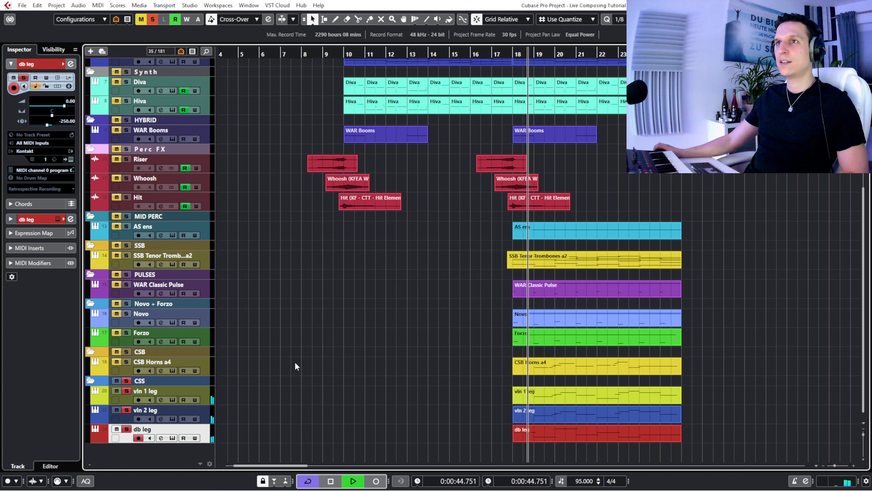
shift+click(124, 399)
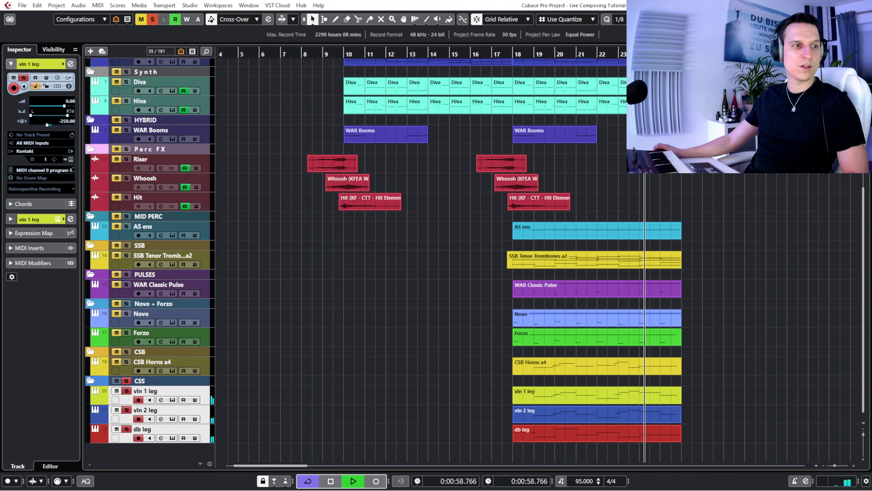
key(space)
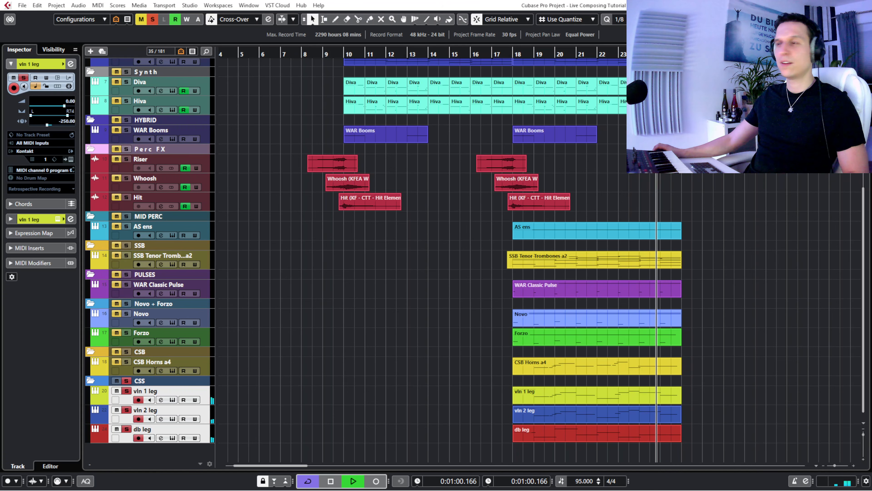
- Stop playback, return the cursor to just before bar 18, and solo all the track folders from Piano & Harp down to CSS
key(space)
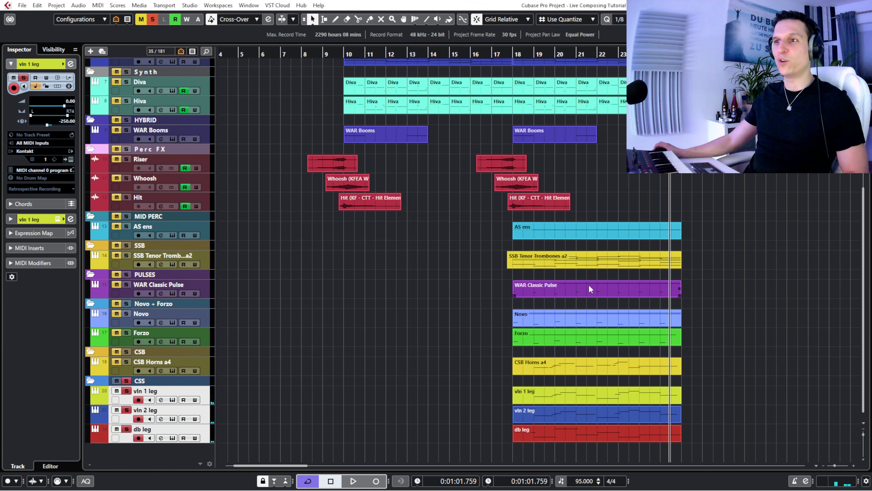
click(506, 55)
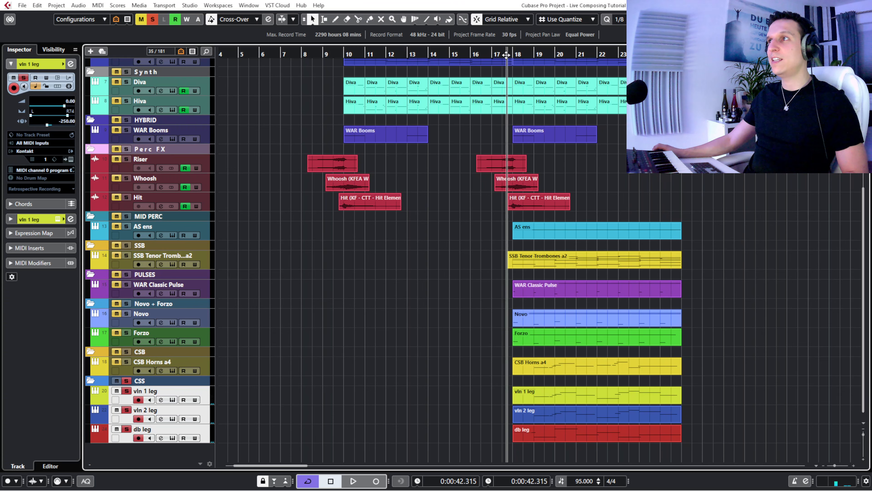
click(117, 381)
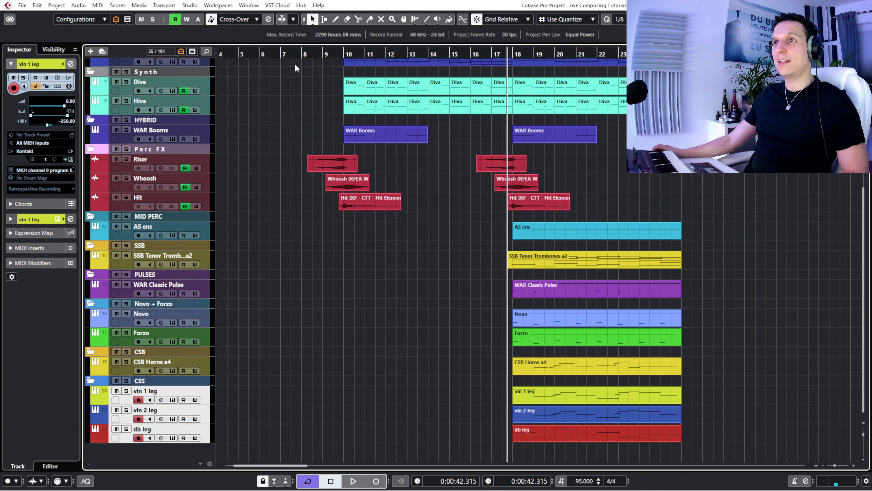
click(129, 381)
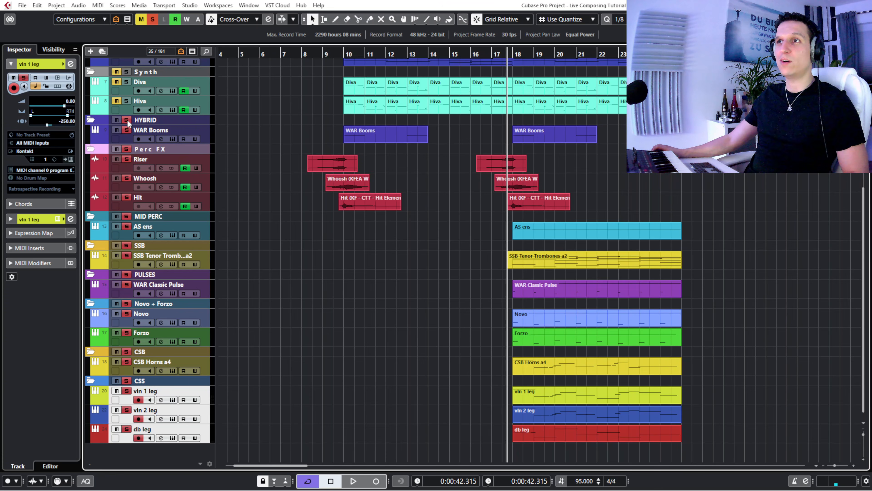
scroll(285, 191, up, 5)
click(126, 227)
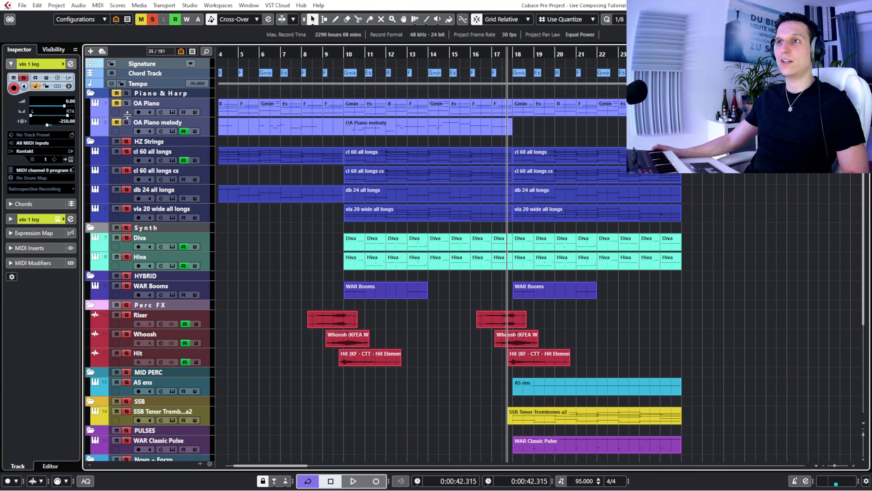
- Play the full arrangement from about bar 16, muting the CSS folder for a few bars and unmuting it for comparison
click(480, 53)
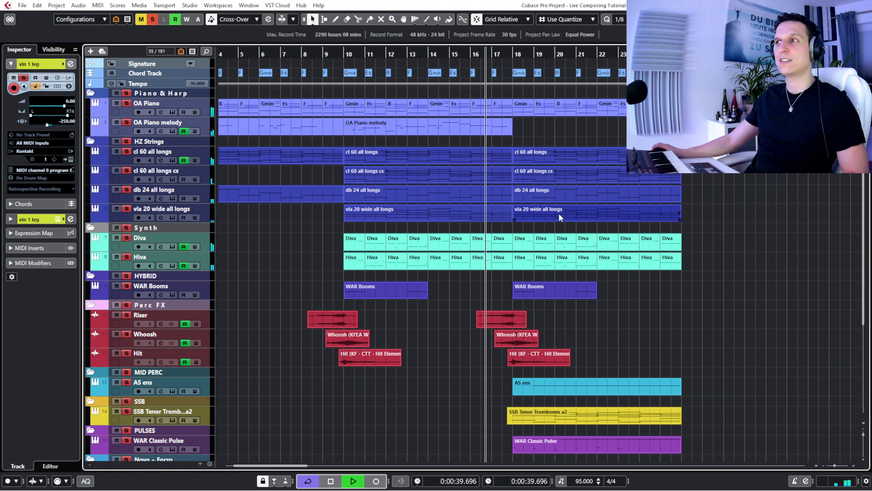
scroll(721, 224, down, 3)
scroll(731, 246, down, 3)
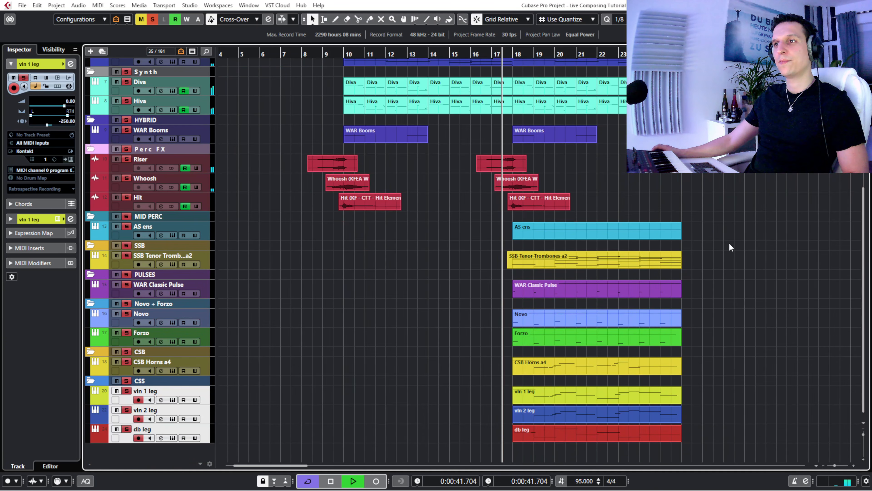
click(117, 380)
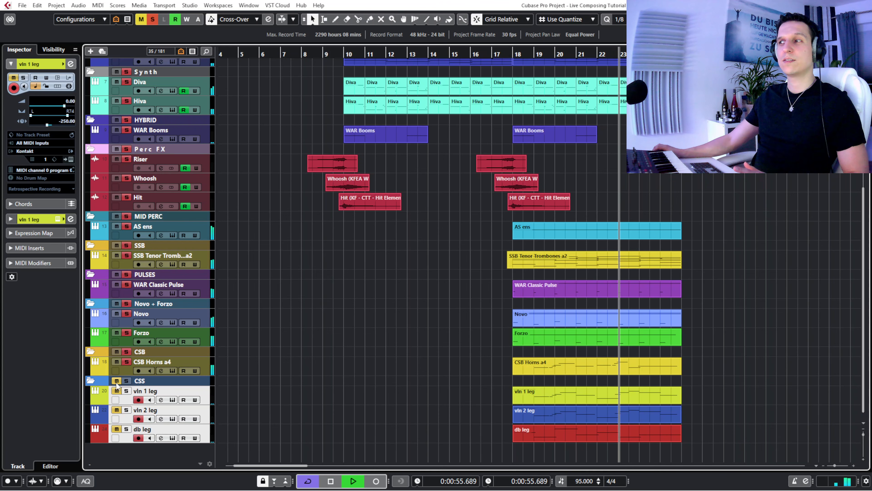
click(117, 382)
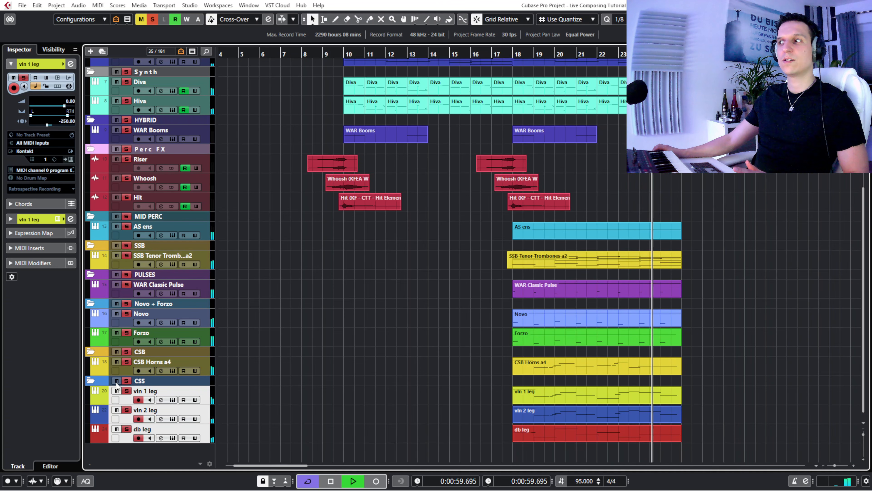
- Replay the arrangement from just before bar 18, mute and unmute the CSS folder once more, and stop playback
click(508, 54)
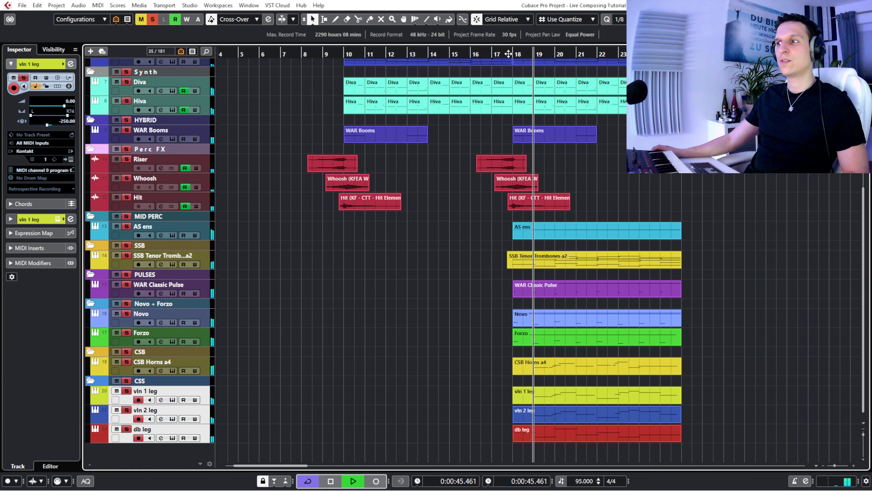
click(117, 381)
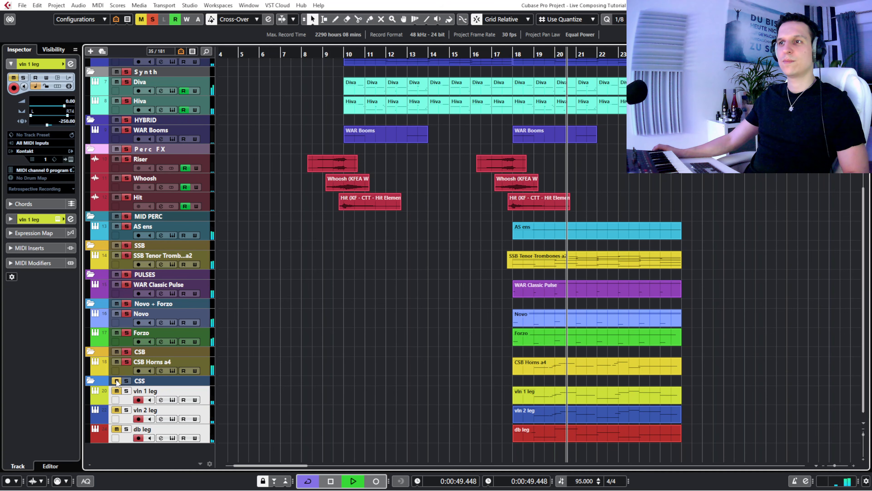
click(116, 381)
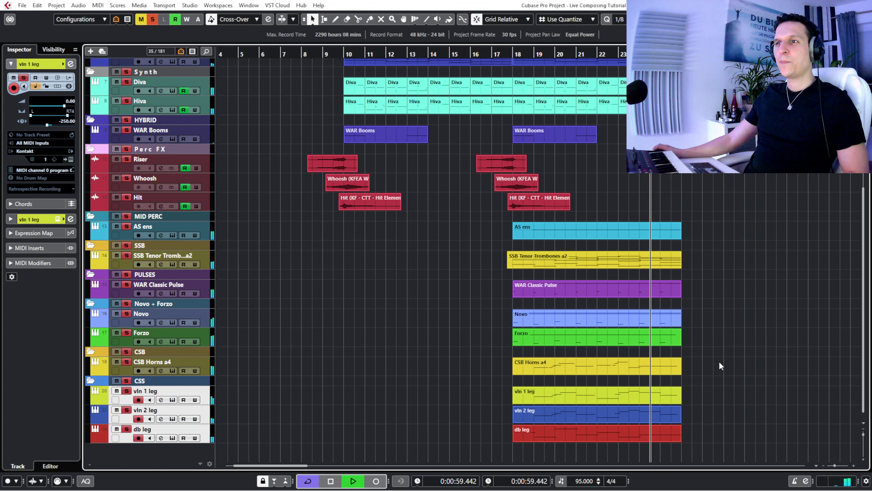
key(space)
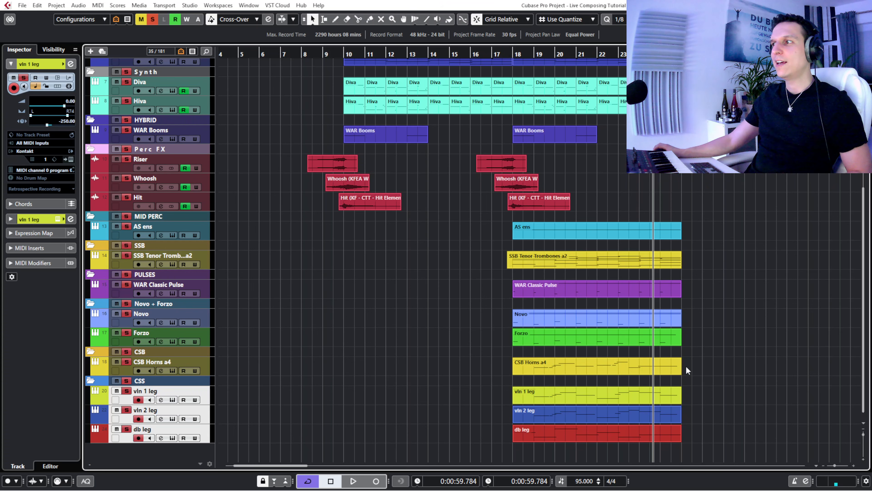
- Open the CSB Horns a4, vln 1 leg and vln 2 leg parts together in the Key Editor and audition the Ais2 horn note at bar 19
drag(634, 376, 546, 415)
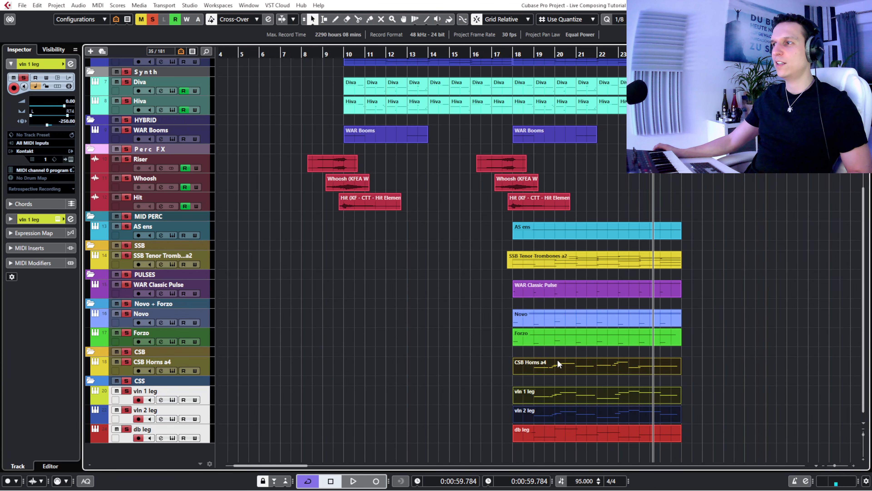
double_click(559, 366)
scroll(331, 346, up, 2)
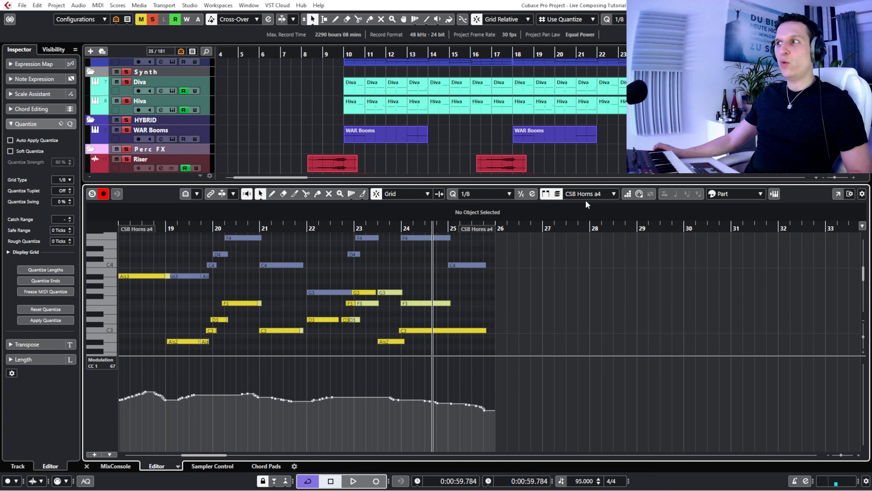
click(578, 195)
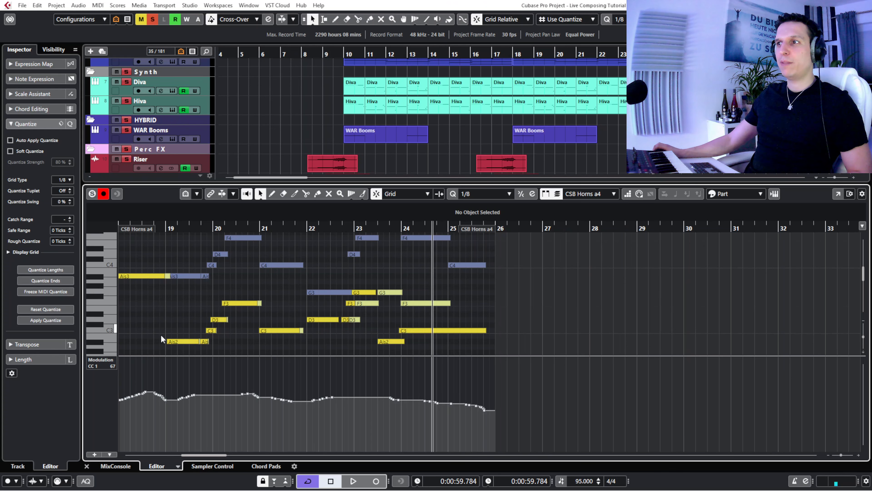
click(183, 344)
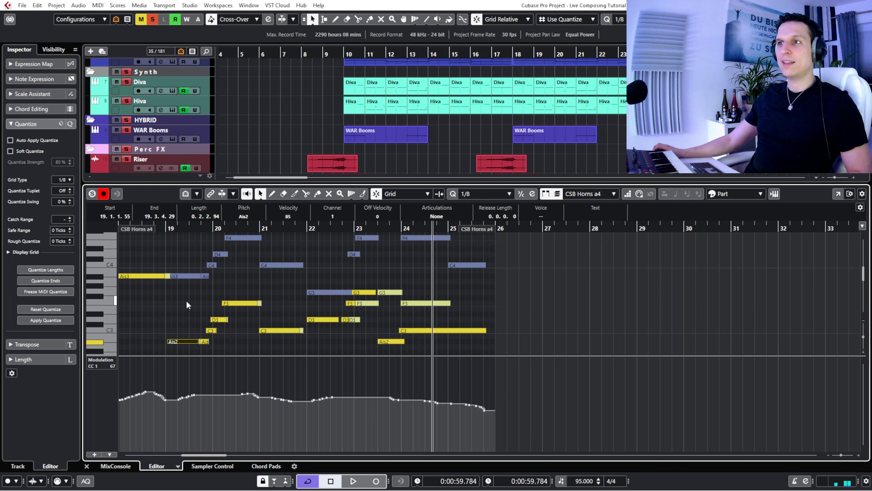
- Take vln 2 leg out of the Key Editor, solo the editor, and play the CSB Horns a4 and vln 1 leg parts together
scroll(608, 135, down, 10)
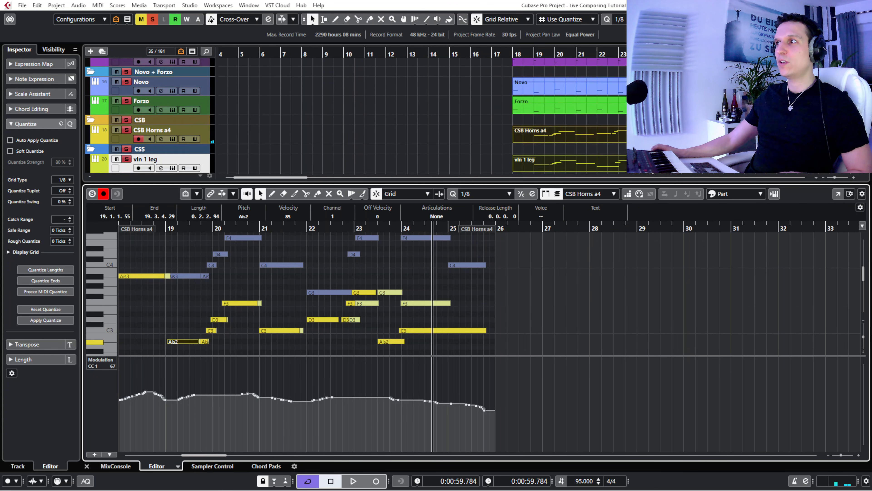
scroll(608, 134, down, 2)
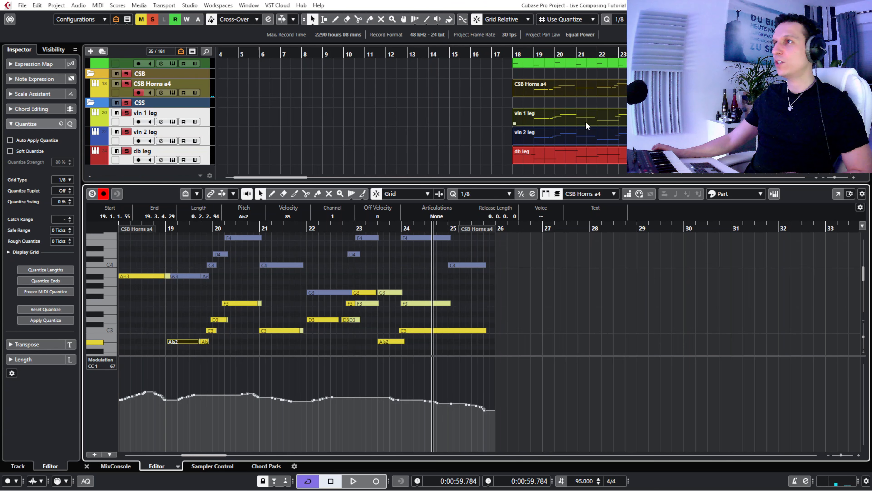
click(560, 137)
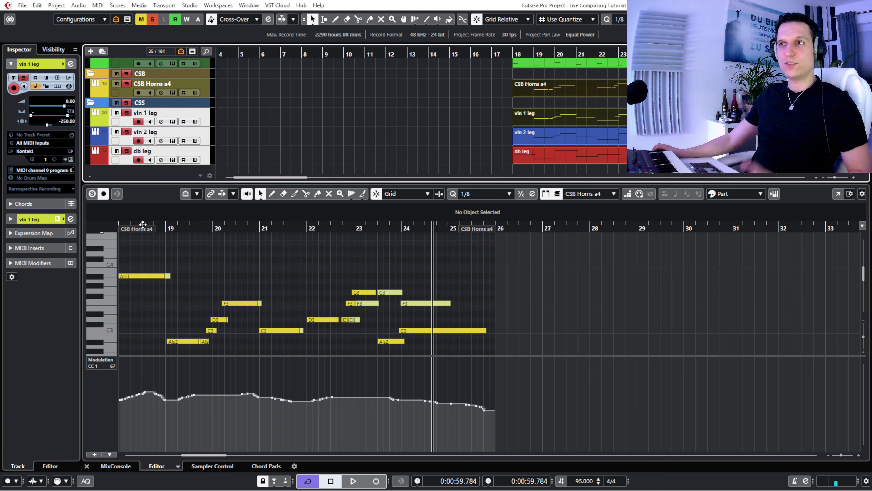
click(103, 208)
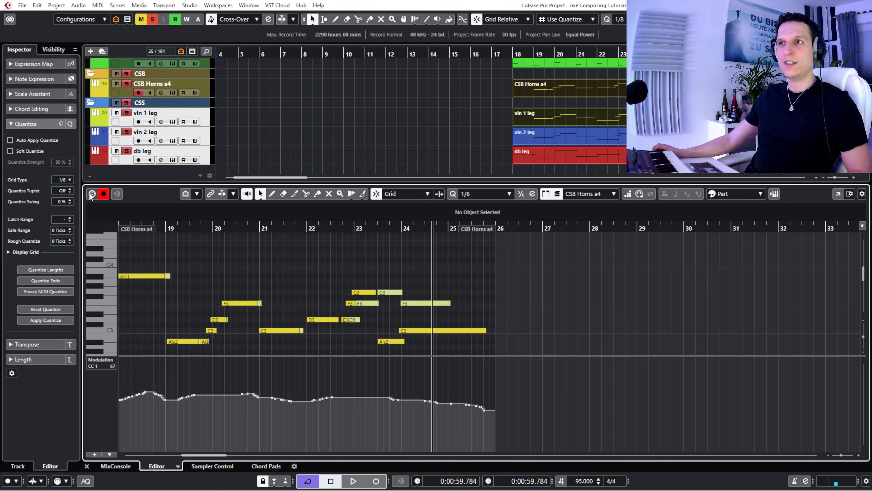
drag(176, 227, 119, 230)
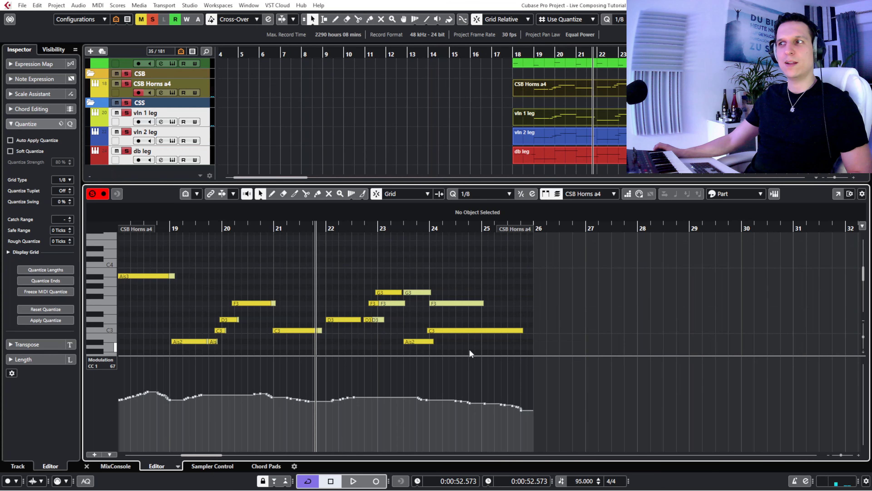
key(space)
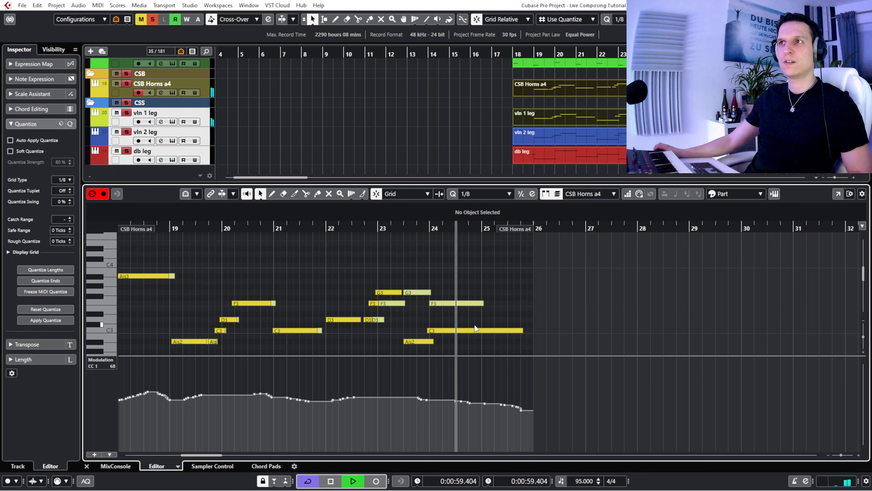
key(space)
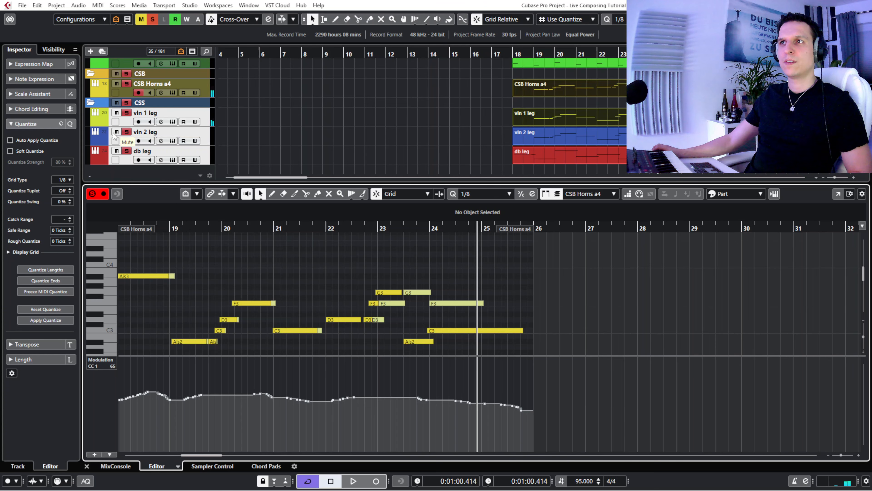
- Add vln 2 leg back to the soloed Key Editor, play all three parts from just before bar 23, and close the editor
shift+click(570, 139)
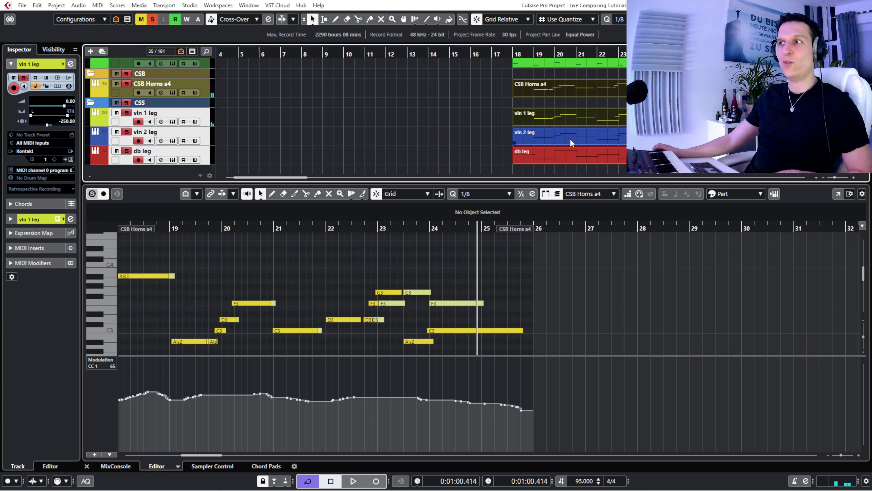
click(371, 230)
scroll(584, 303, up, 2)
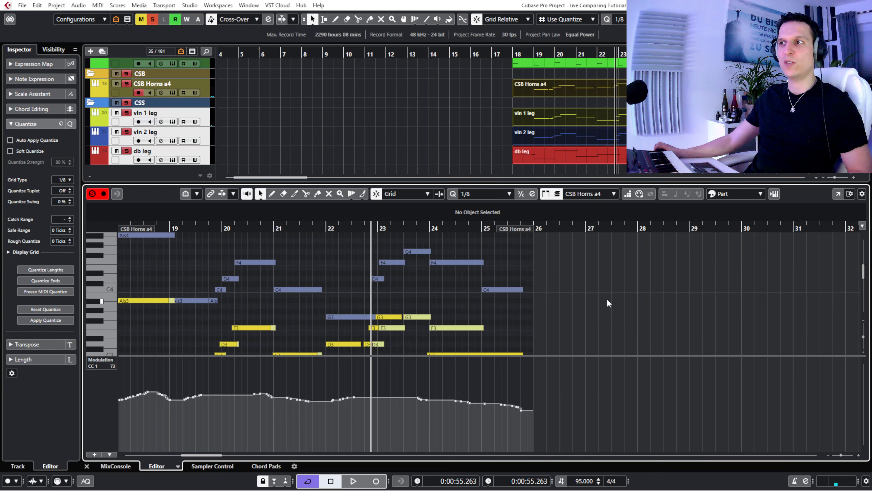
key(space)
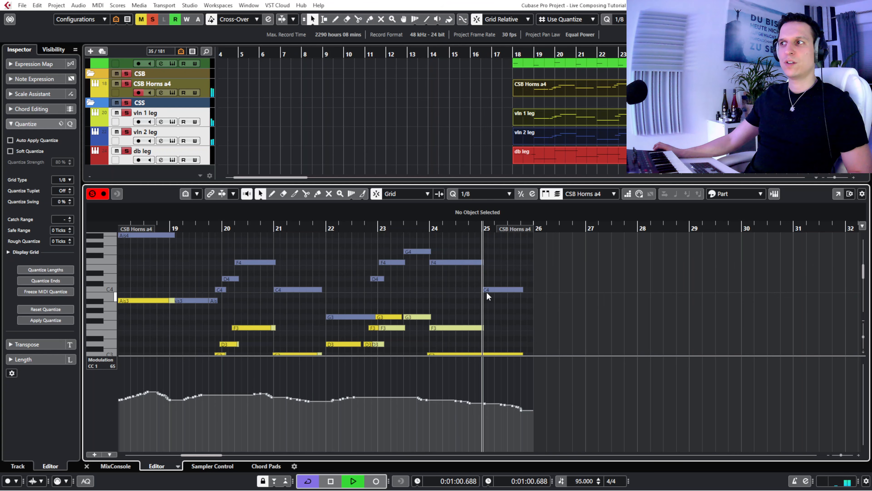
key(space)
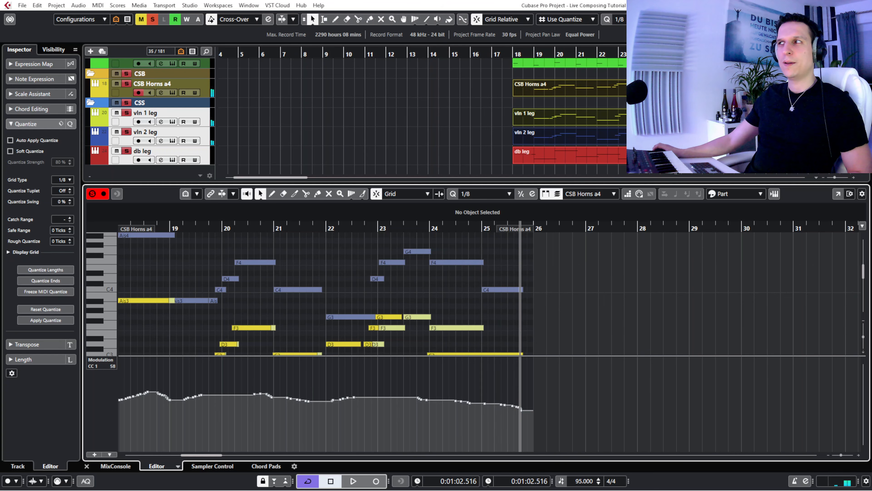
key(Return)
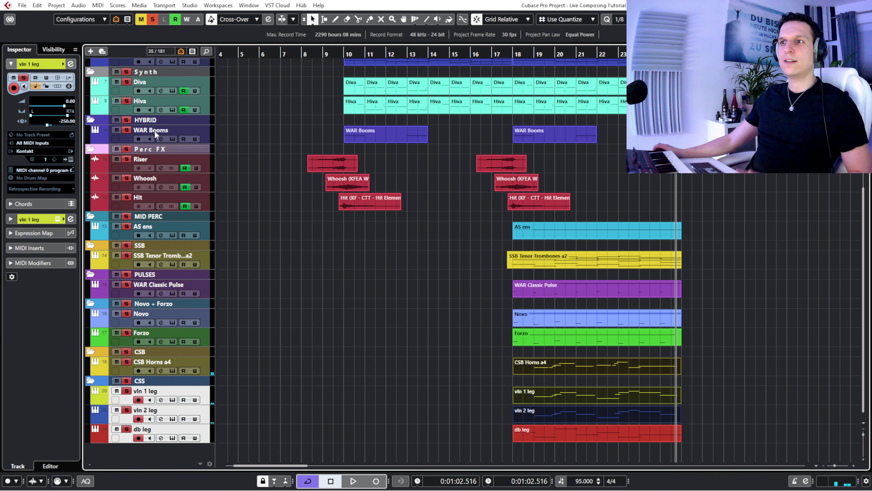
- Clear all solos and make the CHOIR folder with its Shevannai track visible in the project
click(153, 20)
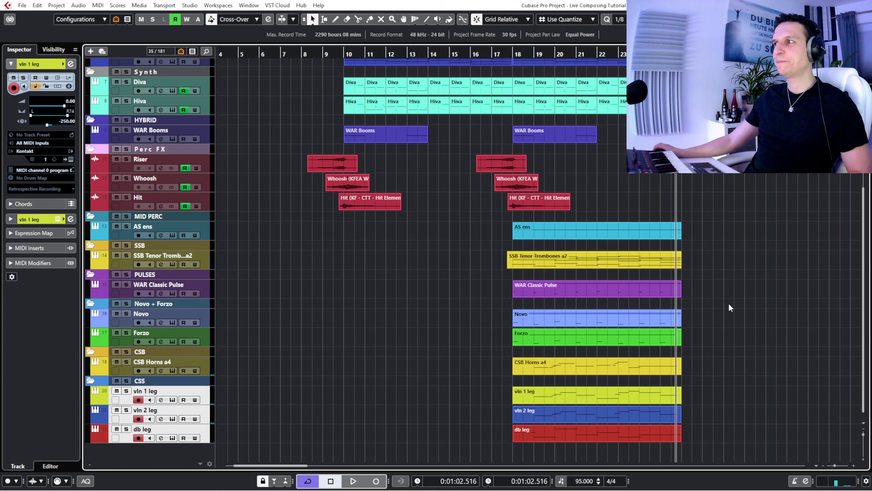
click(53, 50)
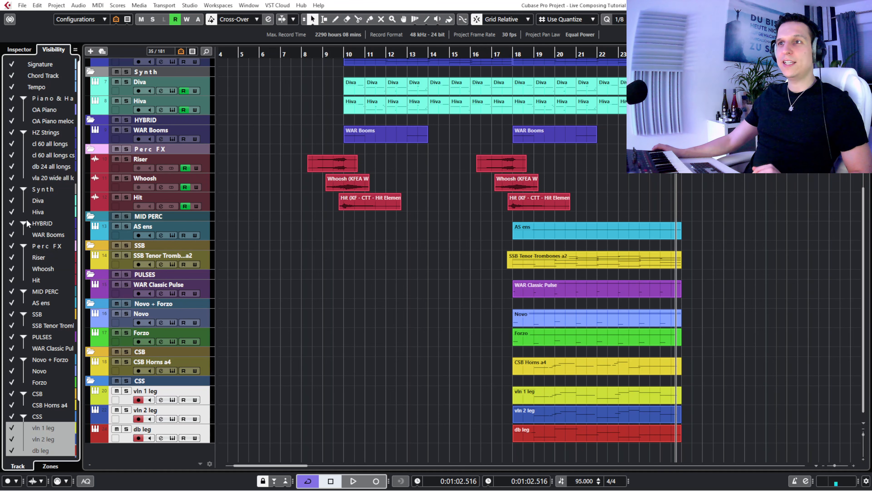
scroll(31, 336, down, 2)
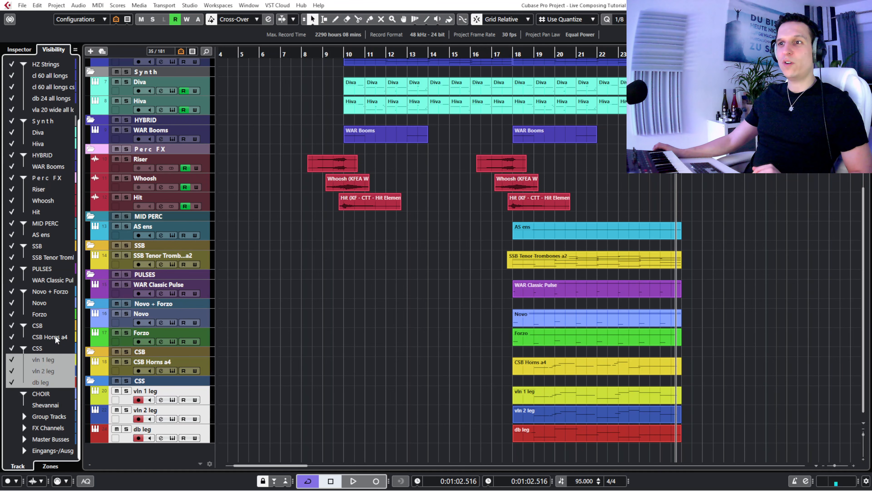
click(12, 394)
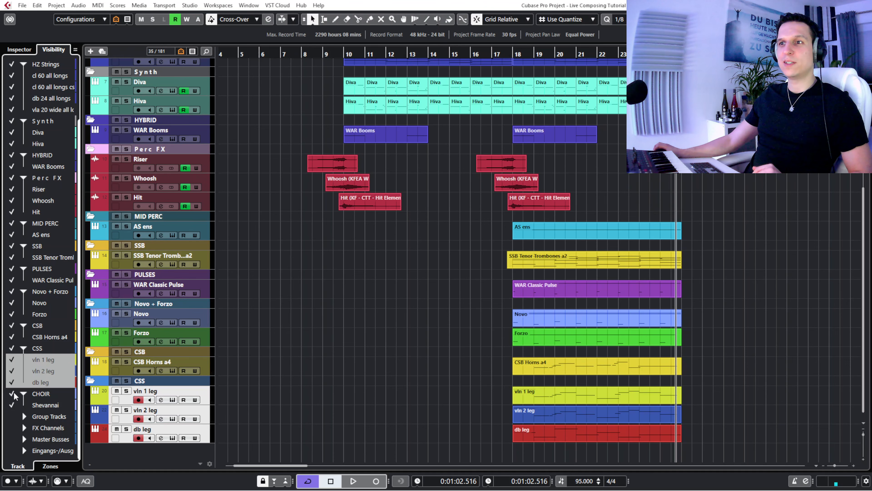
click(22, 51)
- Select the Shevannai track in the CHOIR folder and enlarge it to the height of the other tracks
scroll(744, 243, down, 1)
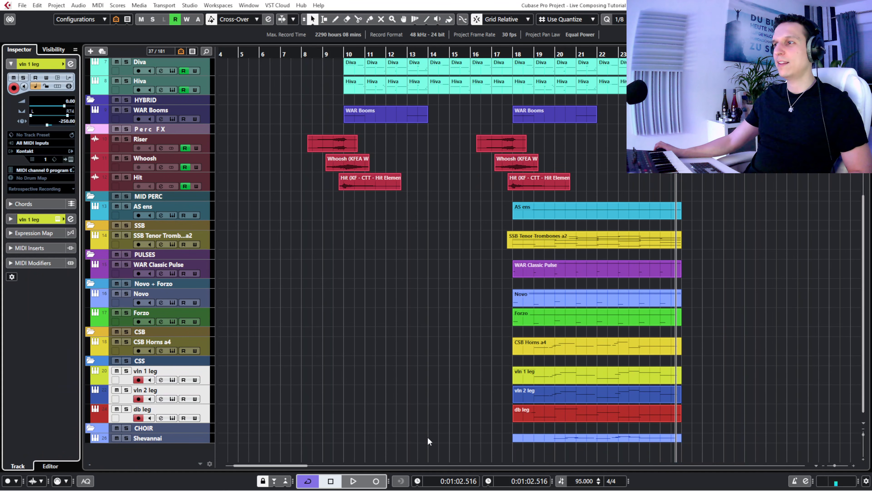
click(152, 440)
drag(153, 444, 153, 447)
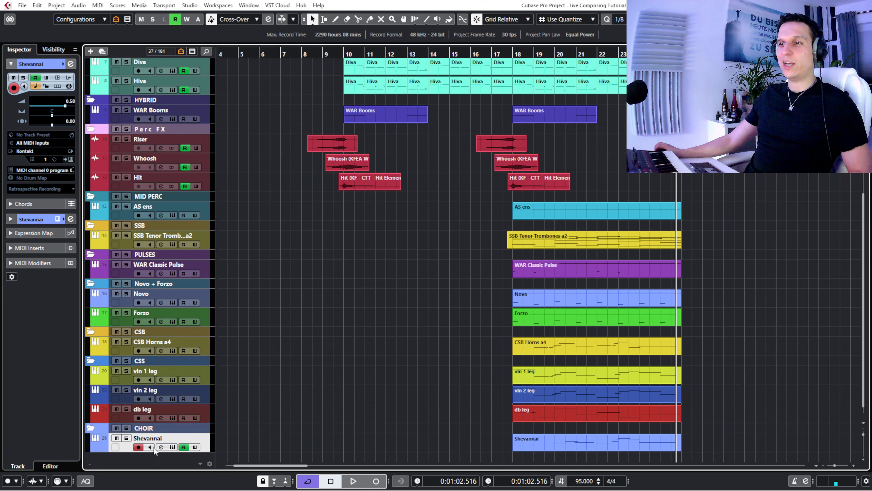
- Solo the Shevannai track with the playhead between bars 17 and 18, and open its Kontakt instrument window clear of the track
click(502, 50)
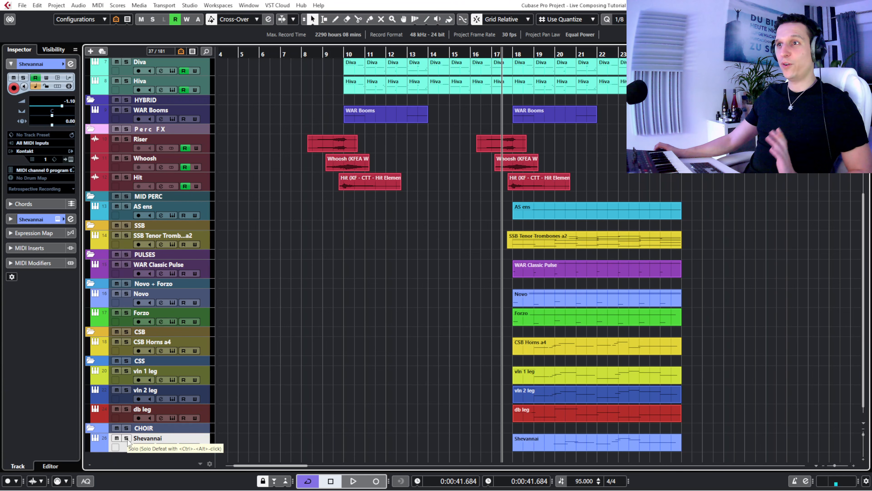
click(127, 439)
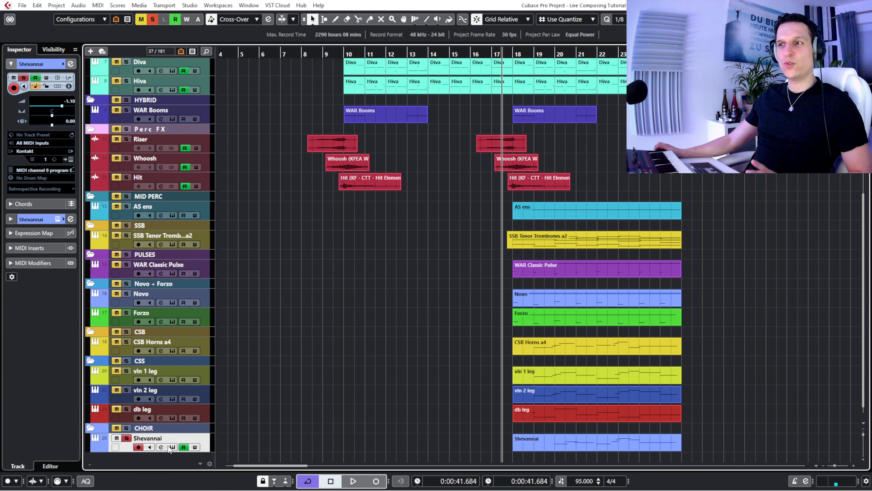
click(175, 447)
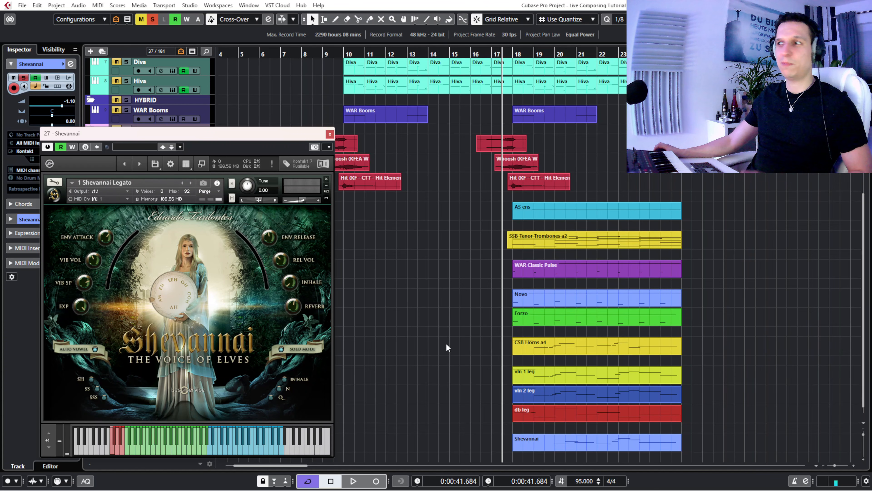
drag(265, 136, 393, 98)
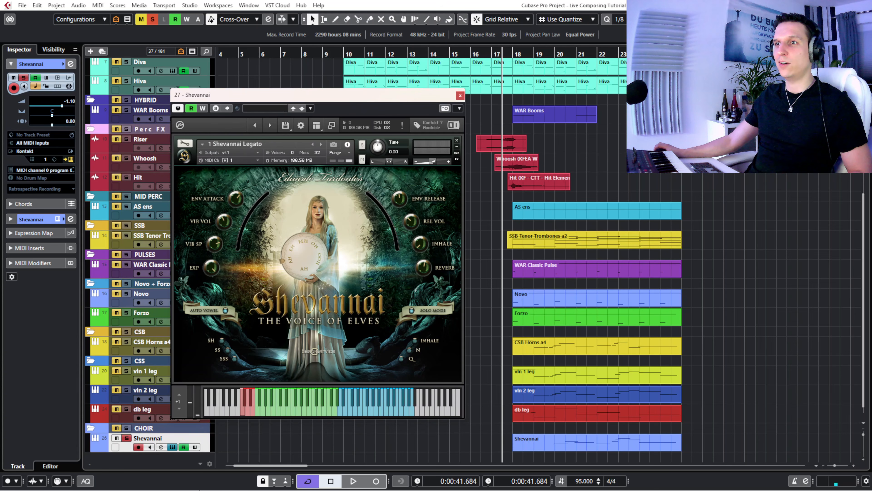
- Play the soloed Shevannai part and return the playhead to just before bar 18
key(space)
click(538, 53)
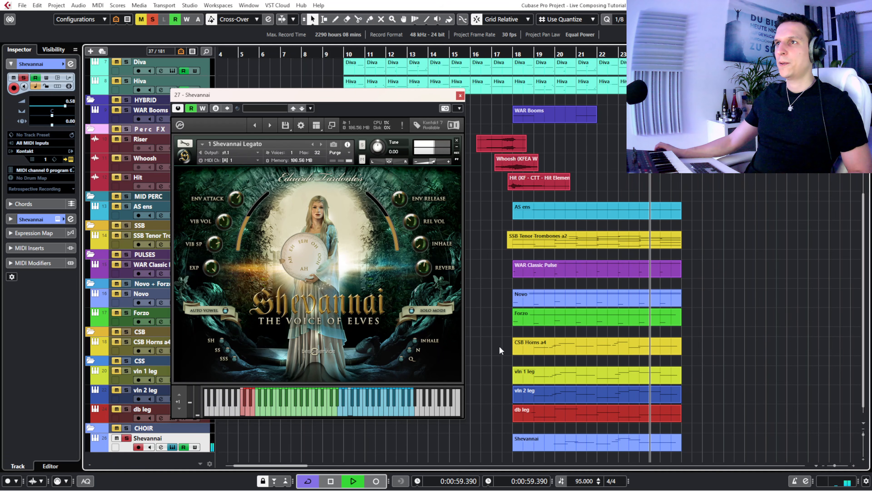
key(space)
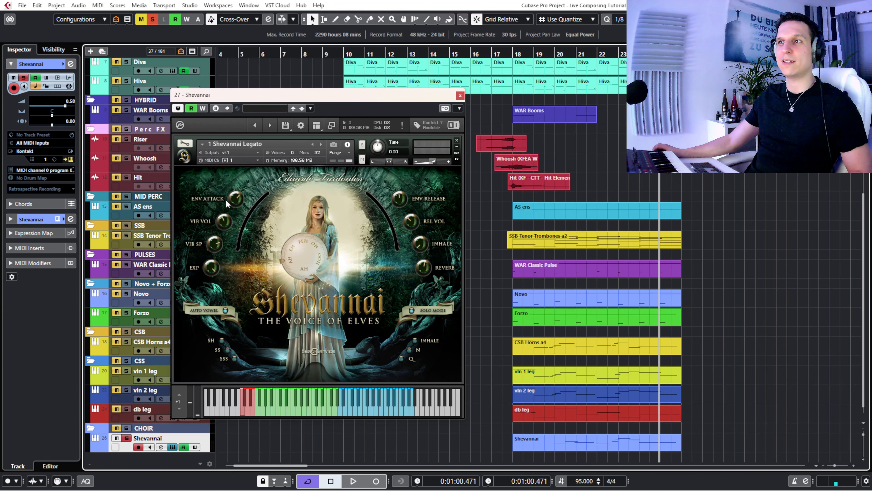
click(511, 52)
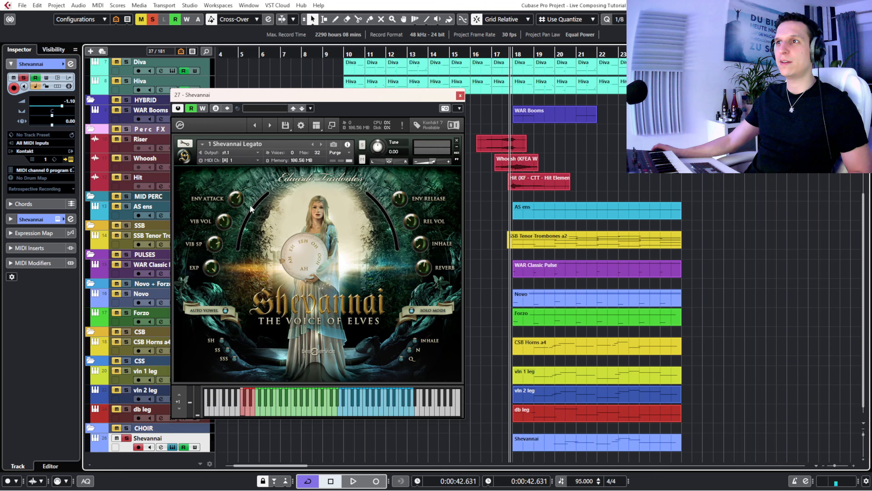
- Check the MIDI CC assignment of Shevannai's ENV ATTACK knob and open the Shevannai part in the Key Editor
right_click(238, 199)
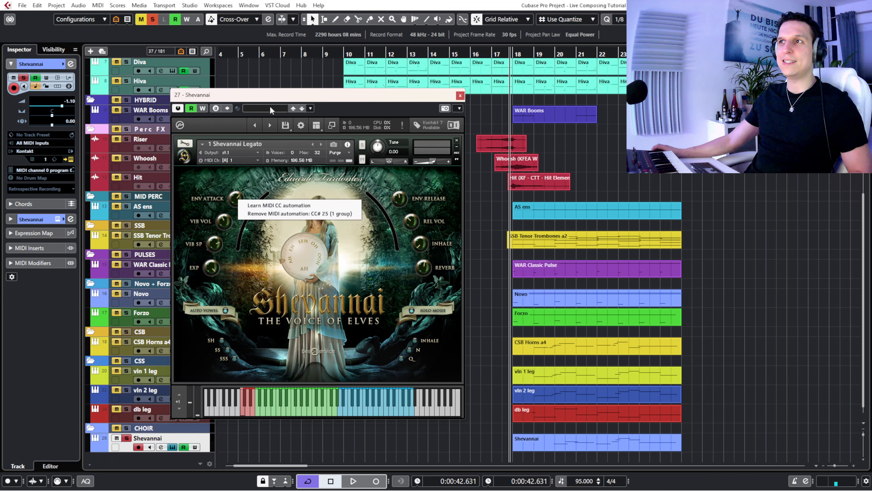
click(212, 170)
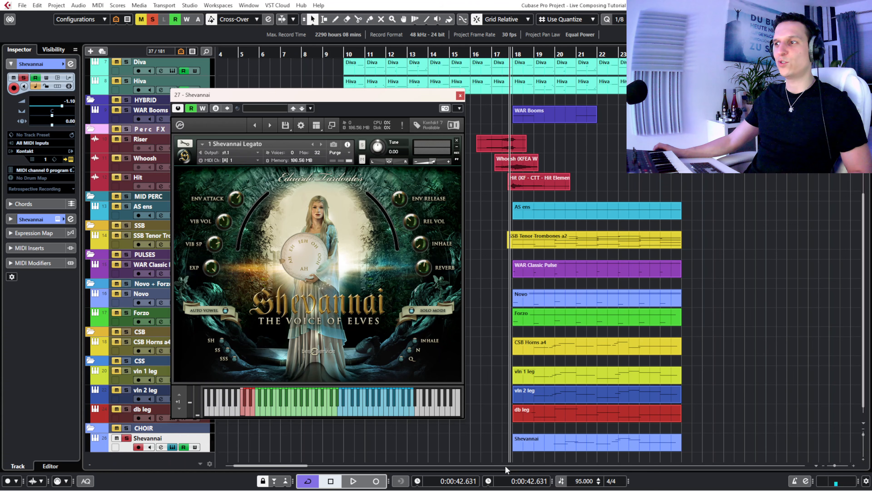
click(599, 446)
double_click(598, 445)
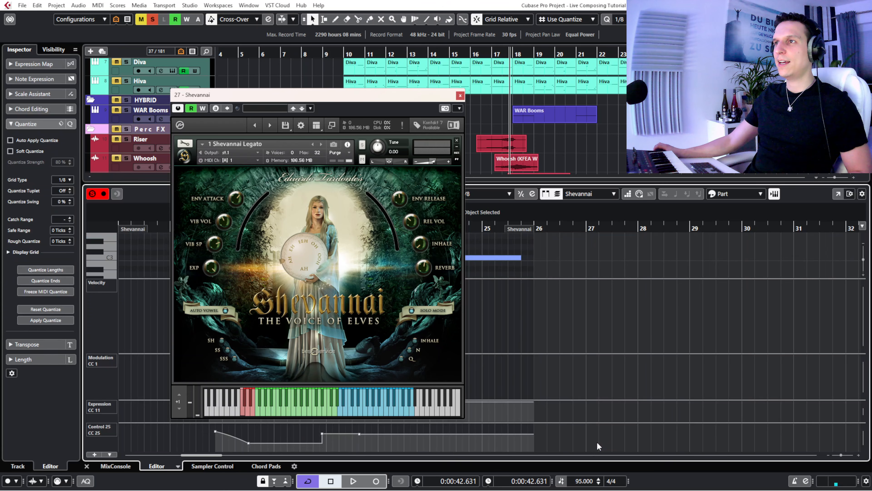
- Move the instrument window off the notes and controller lanes, and play the Shevannai part from about the middle of bar 19
drag(253, 92, 202, 53)
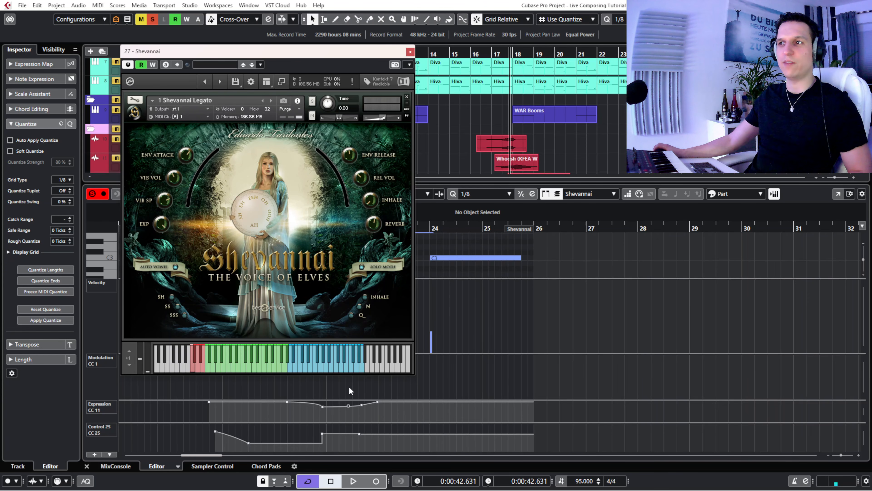
drag(181, 60, 269, 65)
mouse_move(176, 229)
mouse_down()
mouse_move(172, 219)
mouse_move(186, 228)
mouse_move(170, 233)
mouse_up()
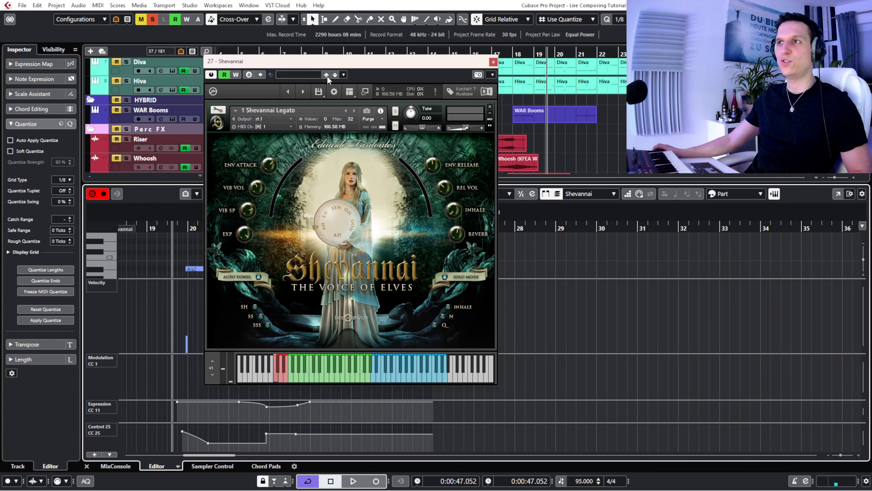
drag(315, 61, 539, 129)
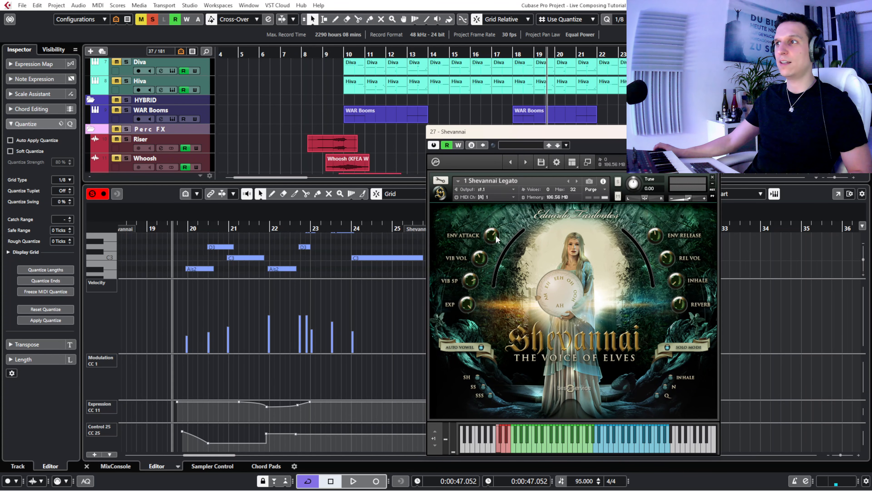
key(space)
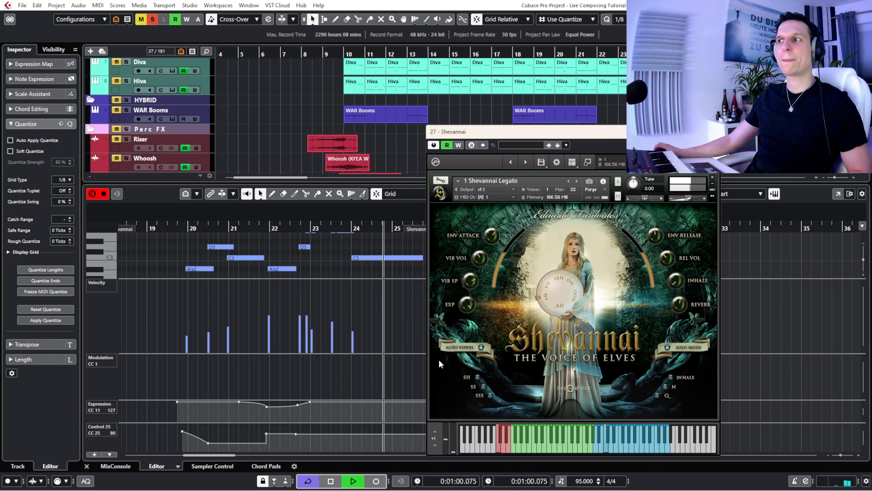
key(space)
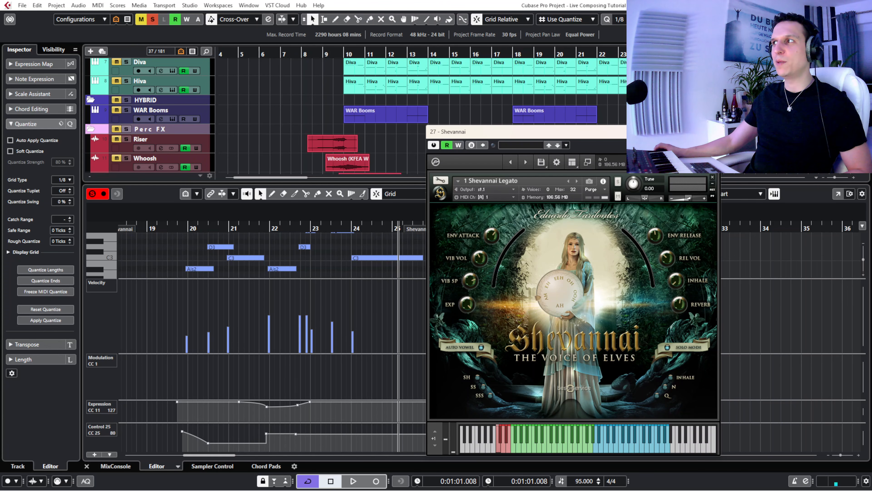
- Close the instrument window, enlarge the note display to view the whole Shevannai melody, and close the Key Editor
click(711, 131)
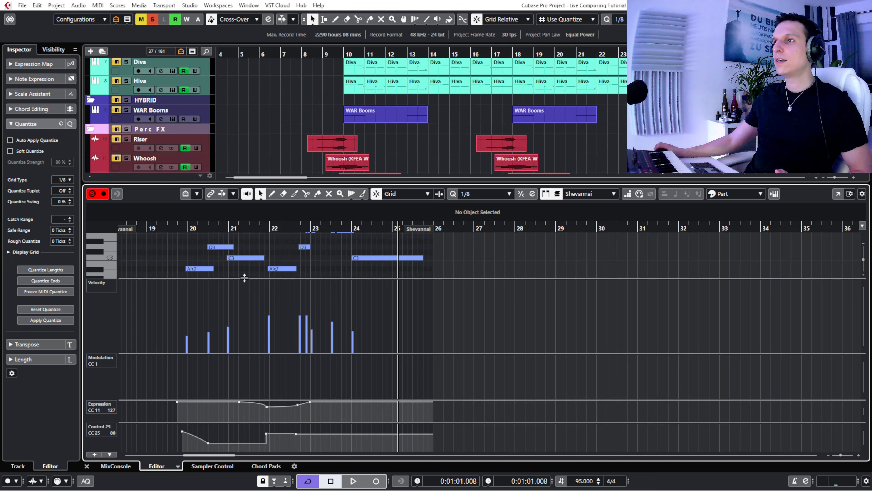
drag(243, 279, 251, 311)
scroll(224, 267, up, 3)
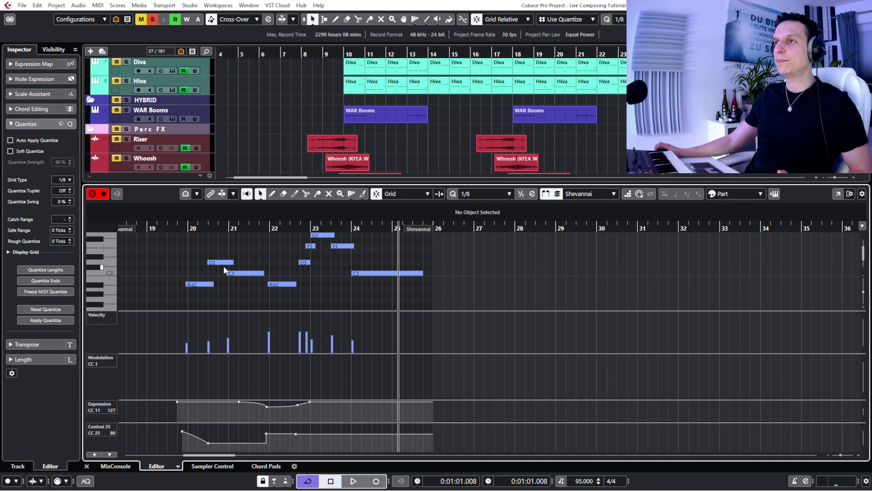
click(167, 230)
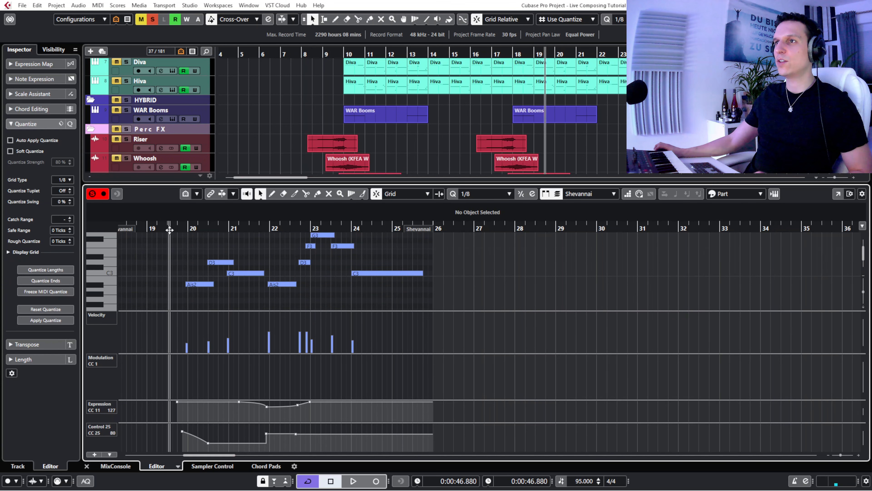
key(Return)
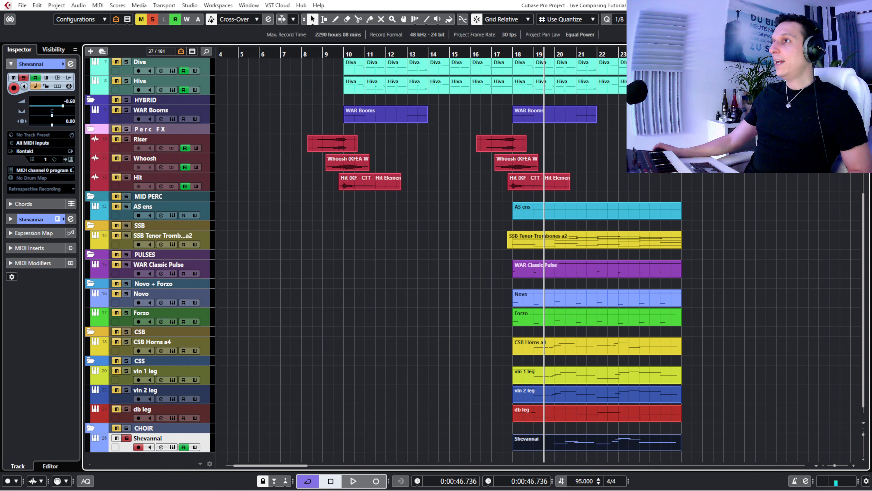
- Clear all solos and mutes and play the full arrangement from just before bar 17 to the end of the parts
click(494, 51)
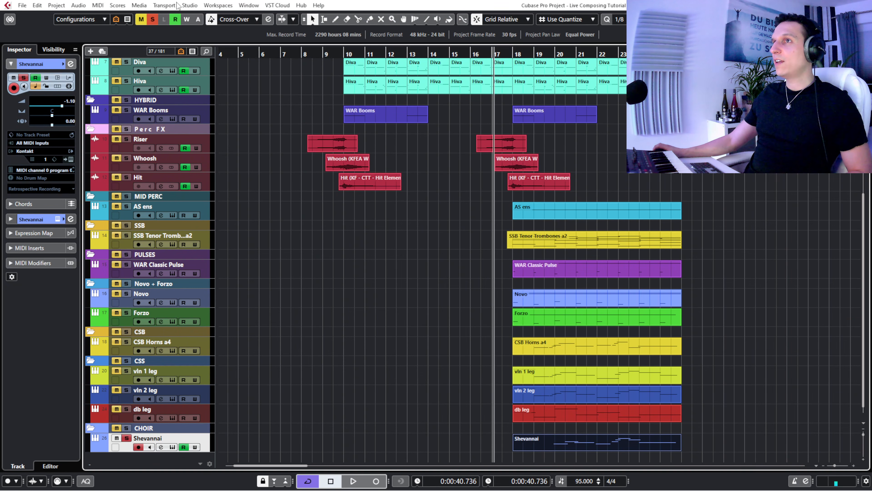
click(153, 19)
click(141, 19)
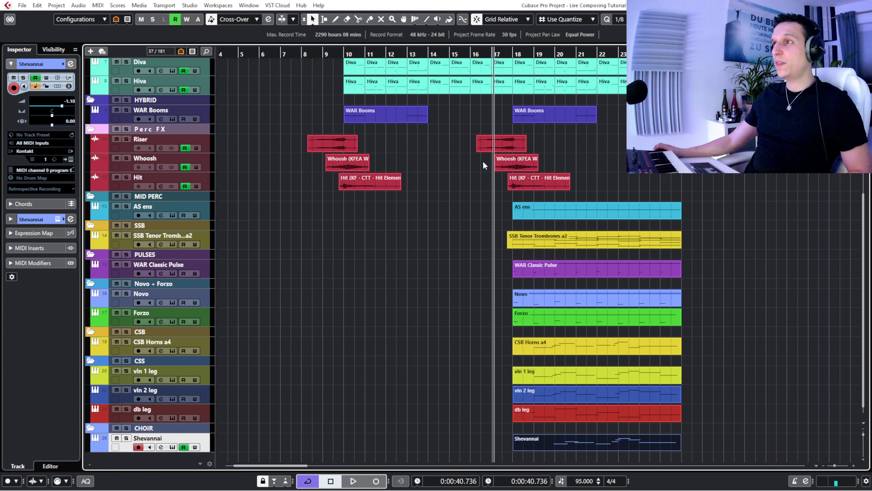
key(space)
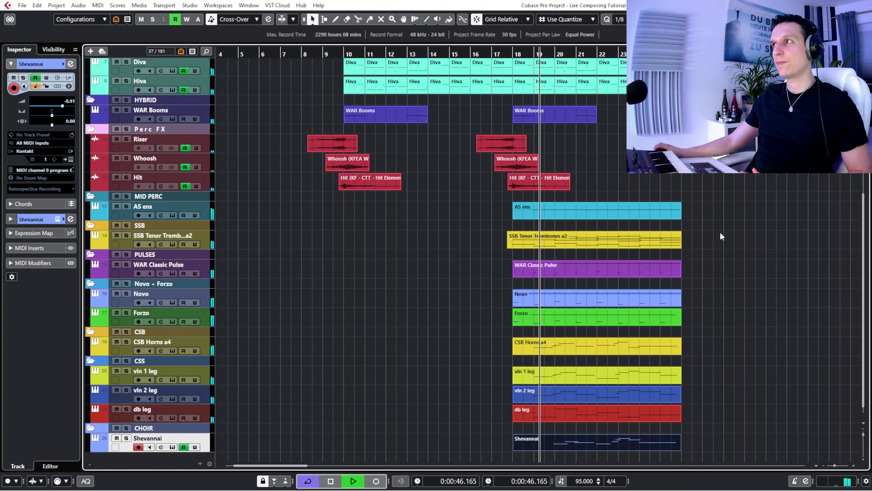
click(785, 246)
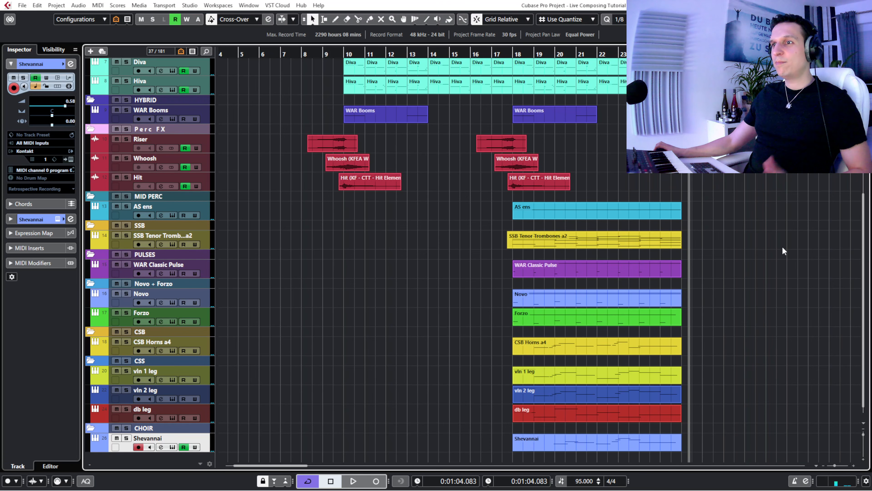
- Fit the whole arrangement's timeline in view from the first tracks down, and play the piece from just before bar 2
scroll(782, 247, up, 5)
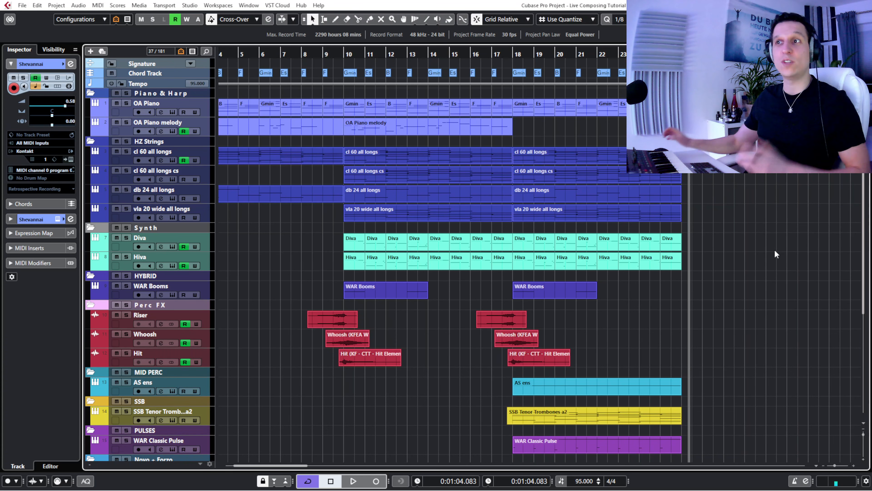
click(268, 155)
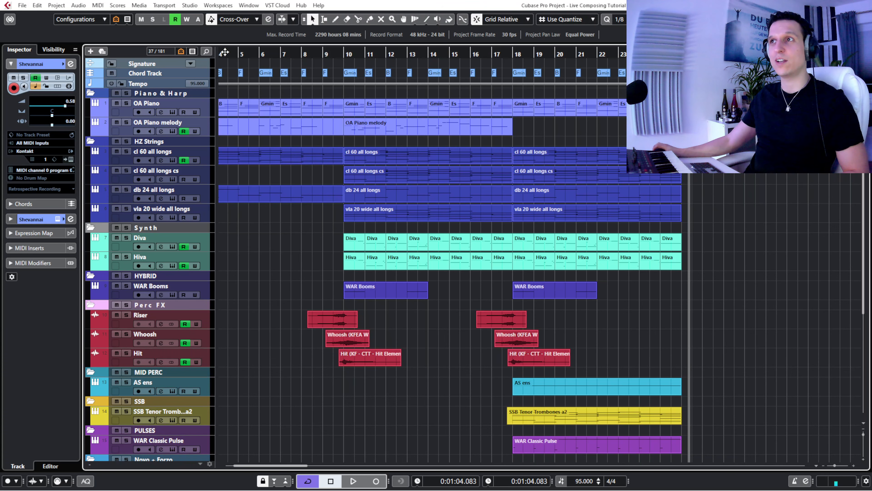
mouse_move(227, 52)
mouse_down()
mouse_move(188, 59)
mouse_move(233, 62)
mouse_up()
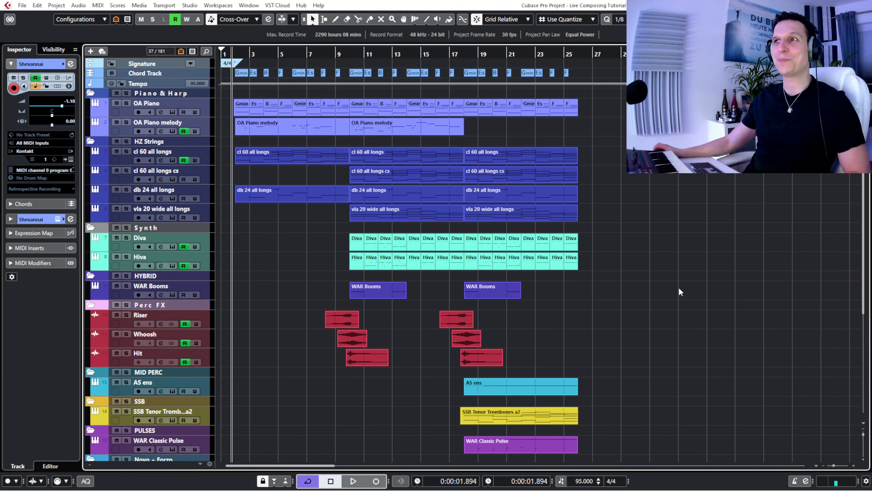
key(space)
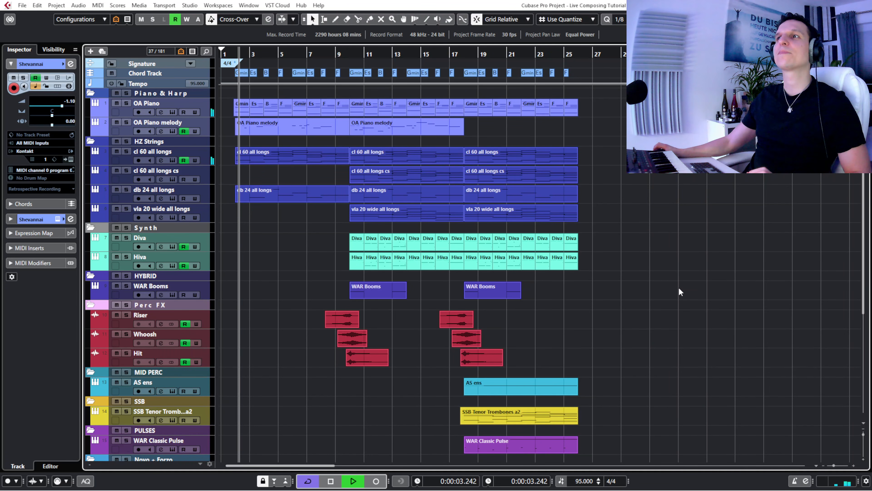